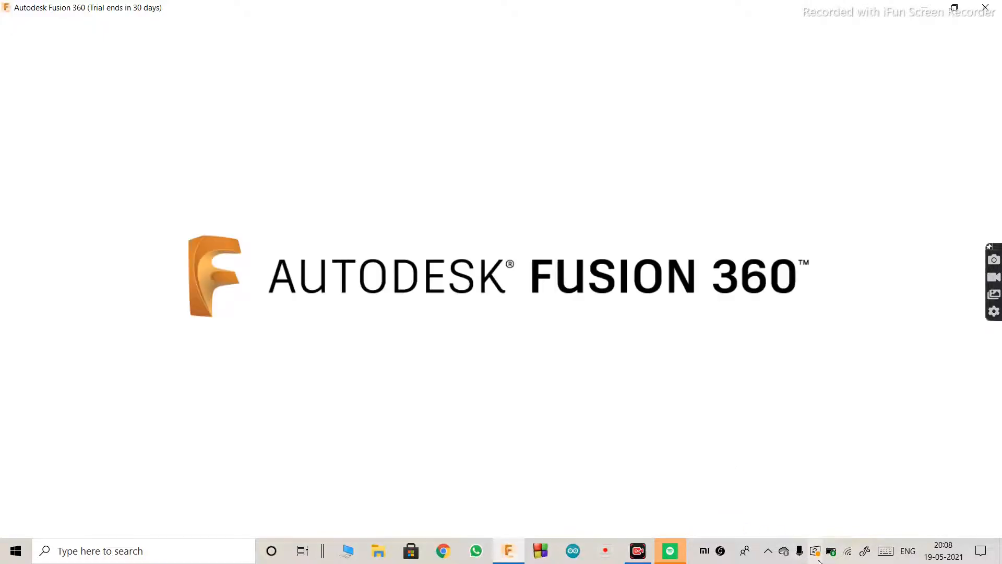
click(848, 552)
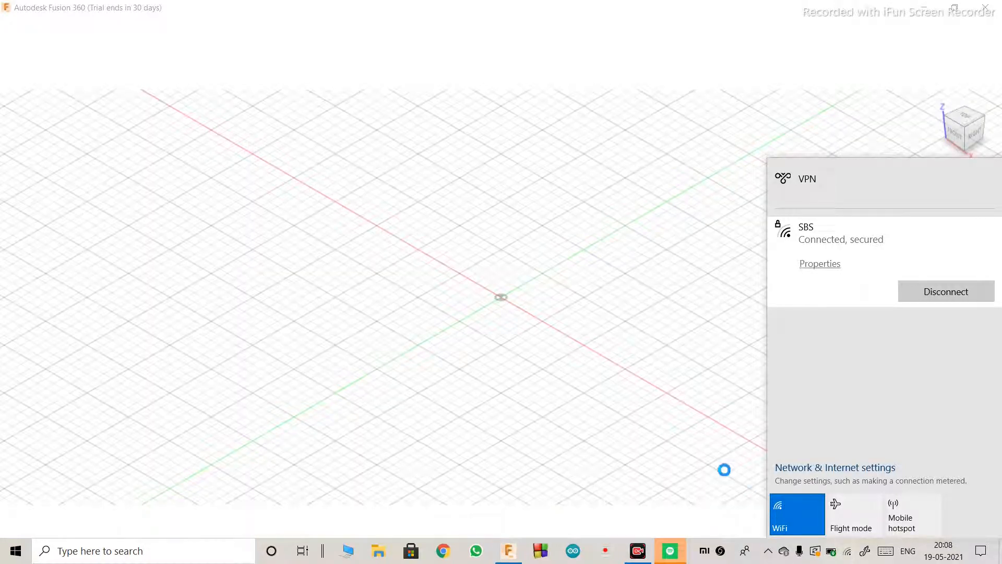
click(761, 508)
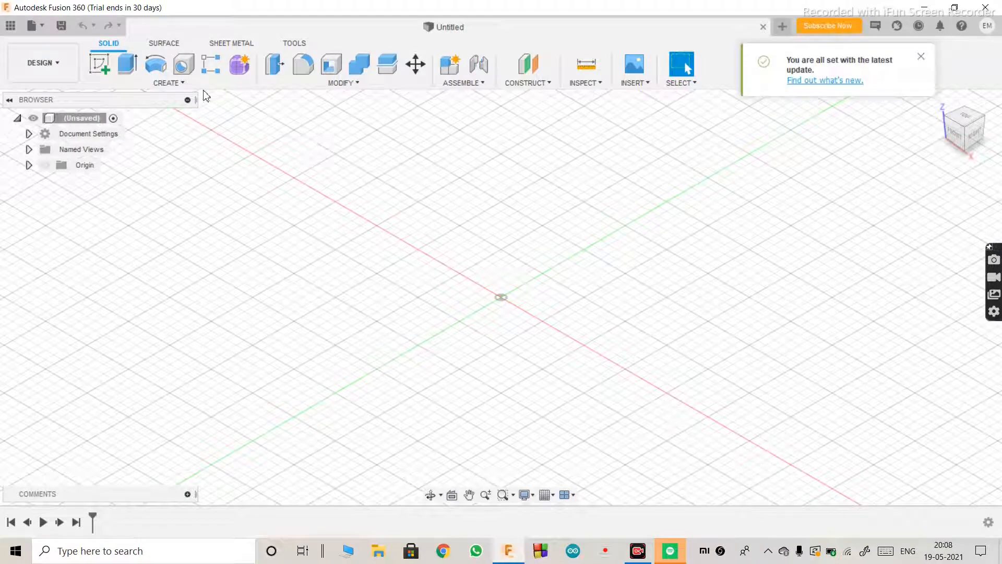
click(183, 83)
click(190, 83)
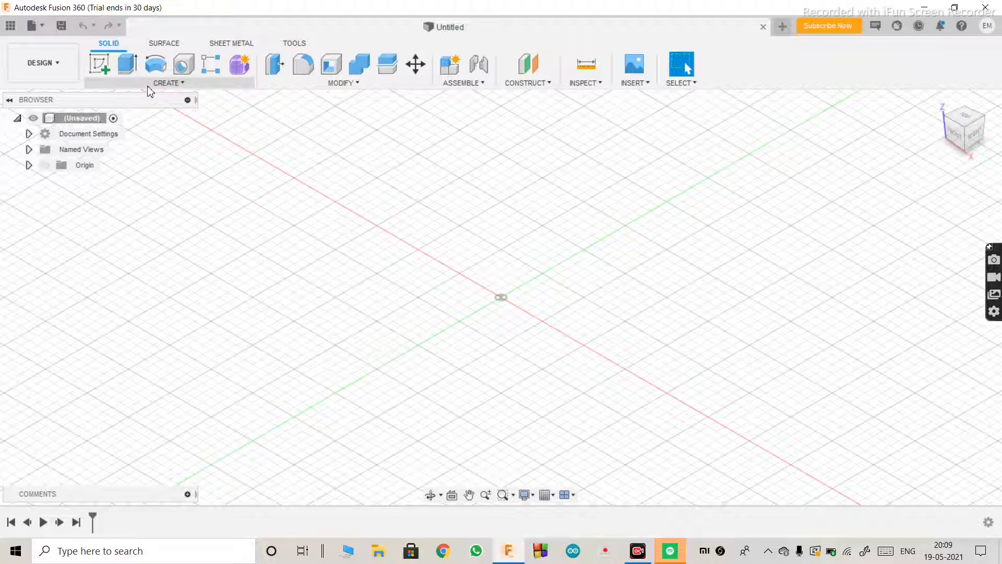
Start a sketch on the horizontal XY plane and draw a slanted line about 66.5 mm long at about 39.5 degrees.
click(102, 71)
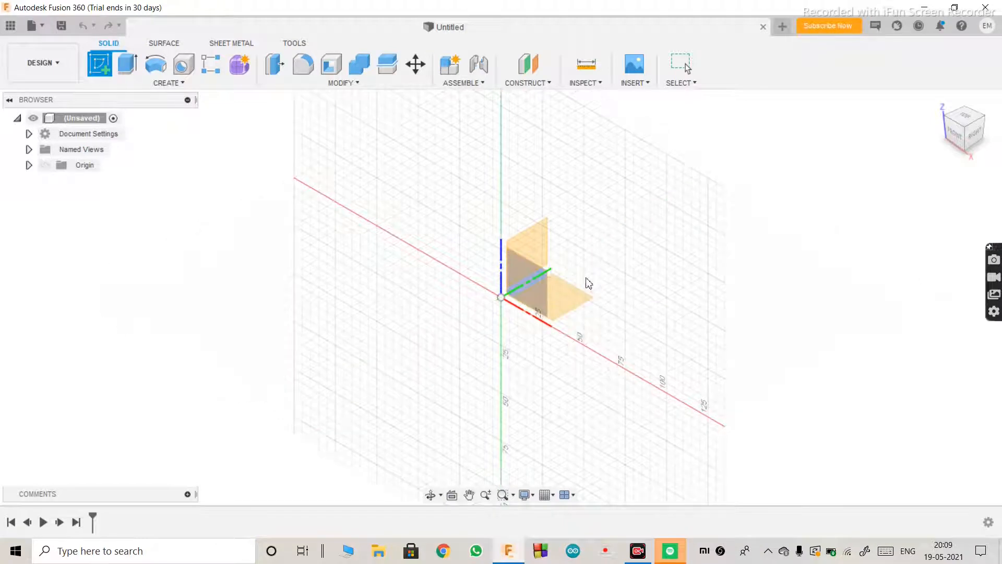
click(570, 298)
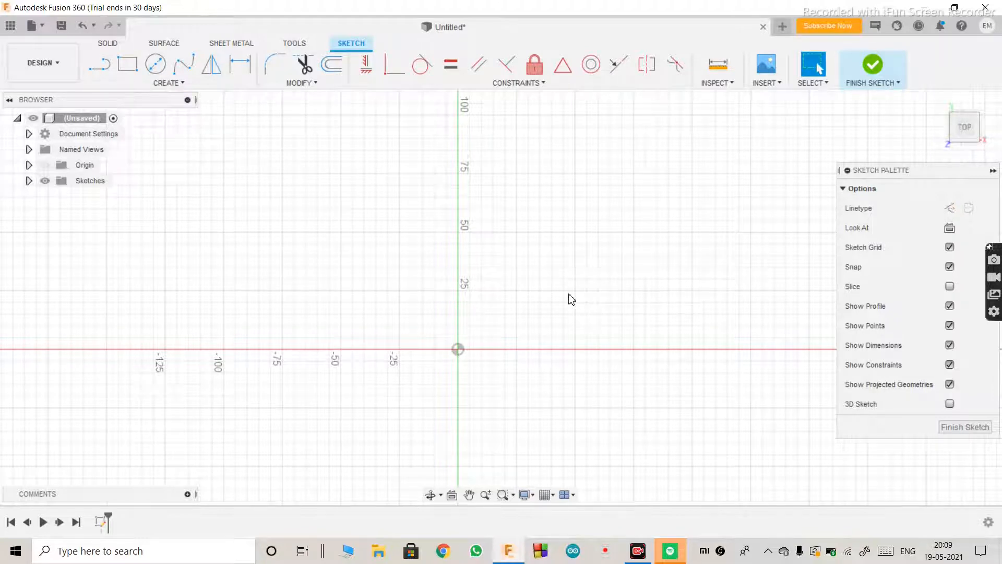
click(195, 81)
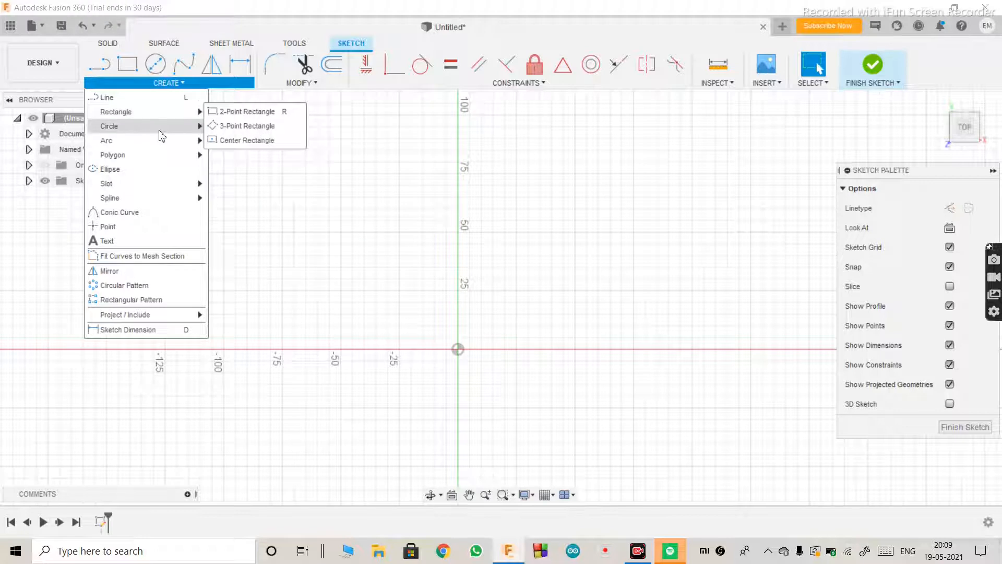
mouse_move(163, 145)
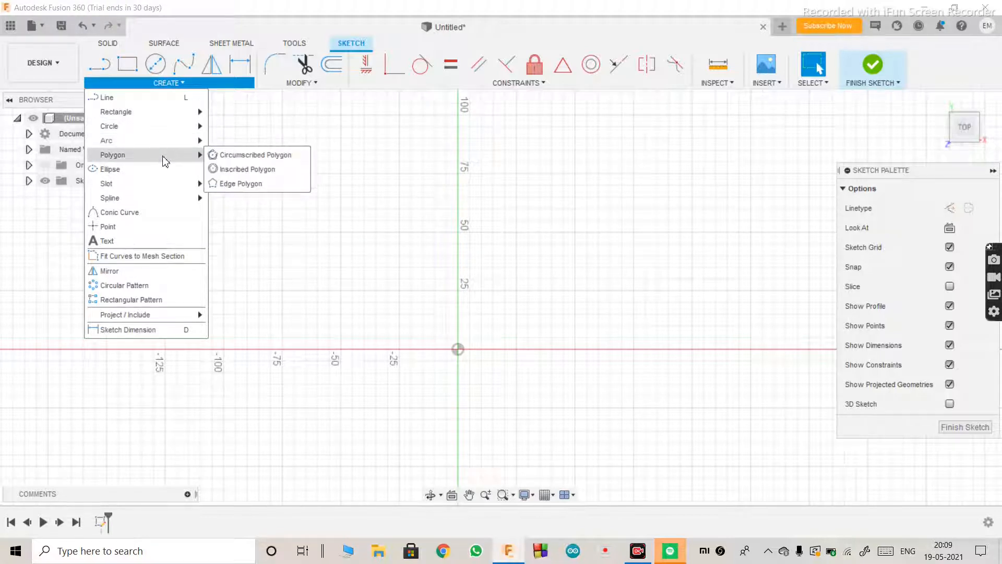
mouse_move(168, 187)
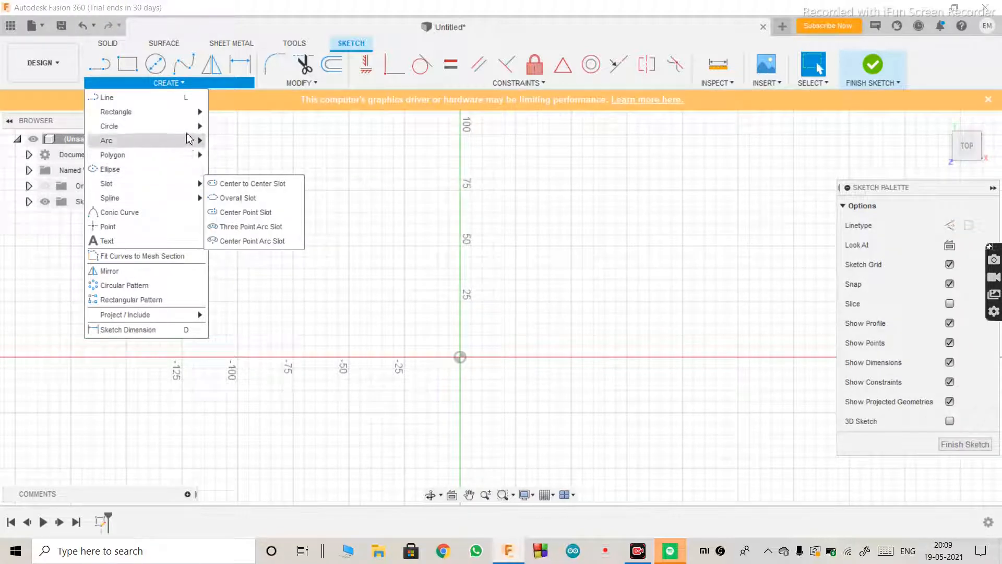
mouse_move(182, 130)
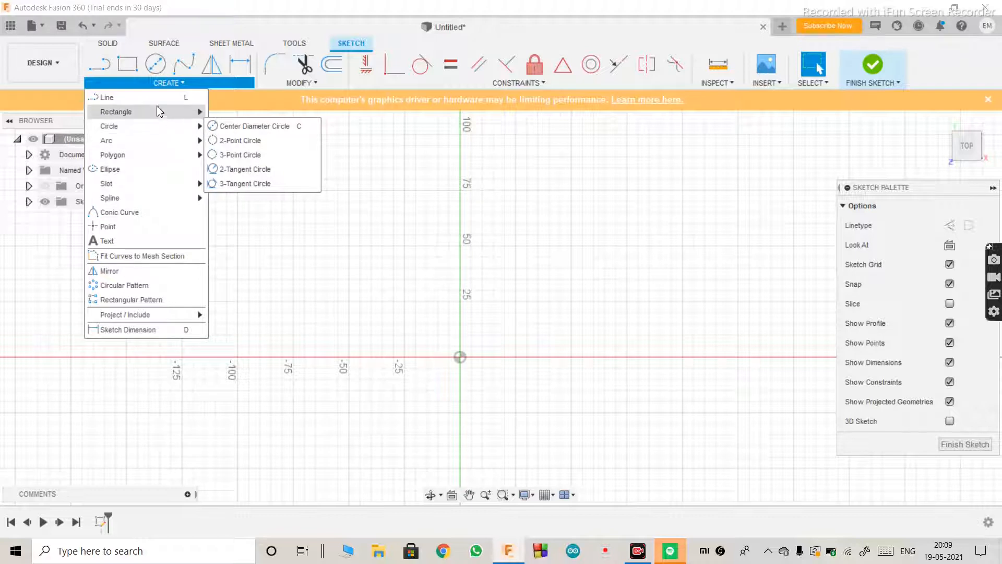
key(l)
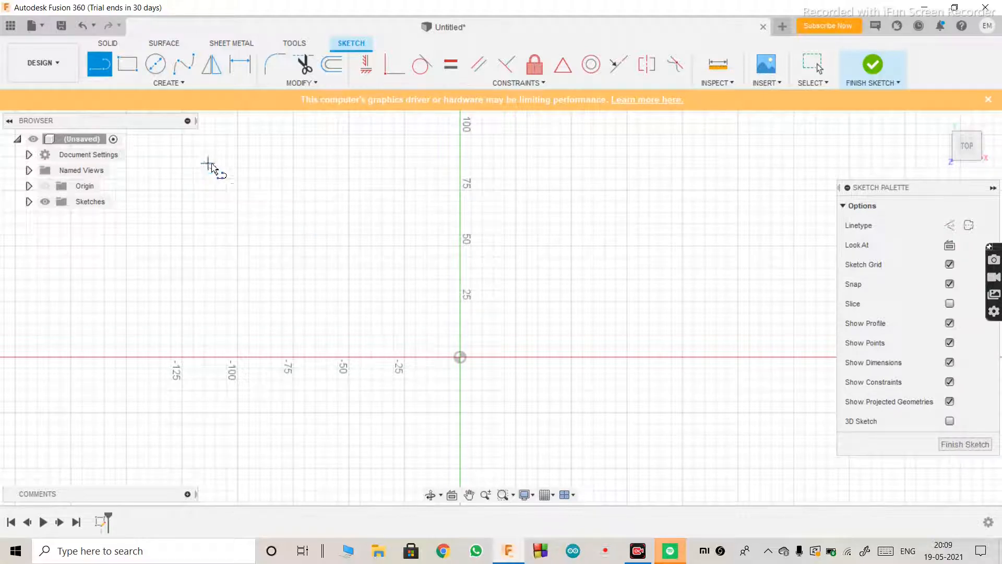
click(512, 329)
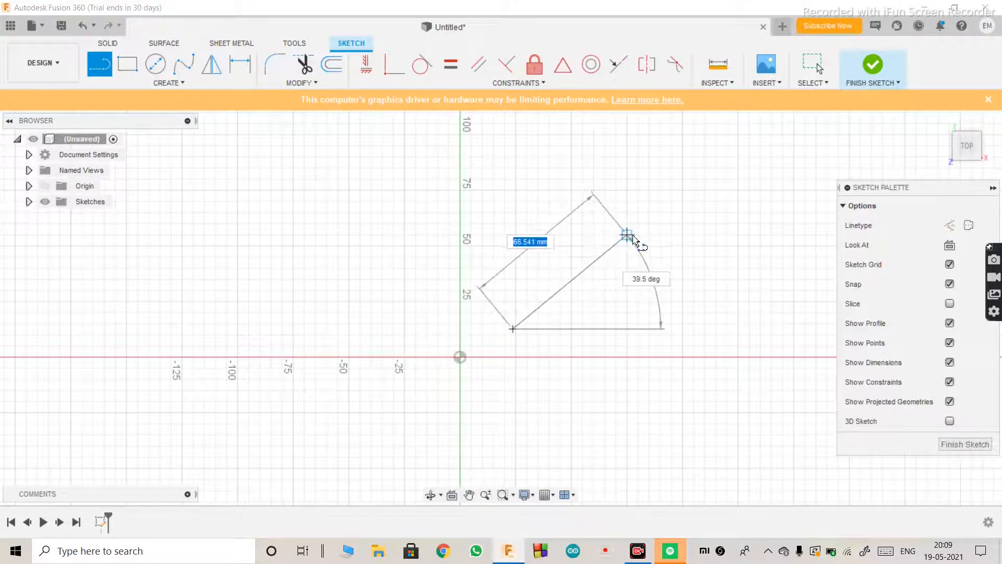
click(627, 235)
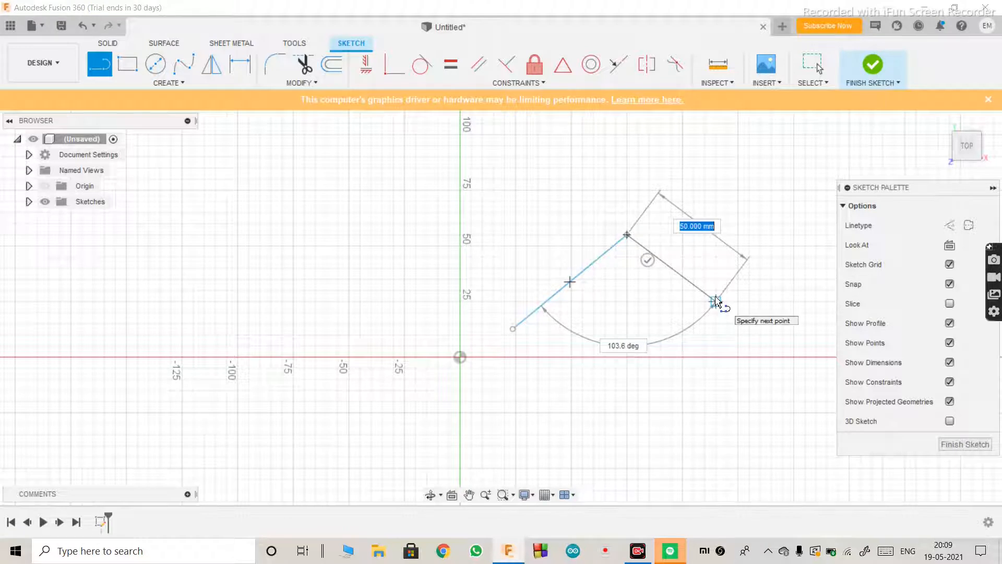
key(Escape)
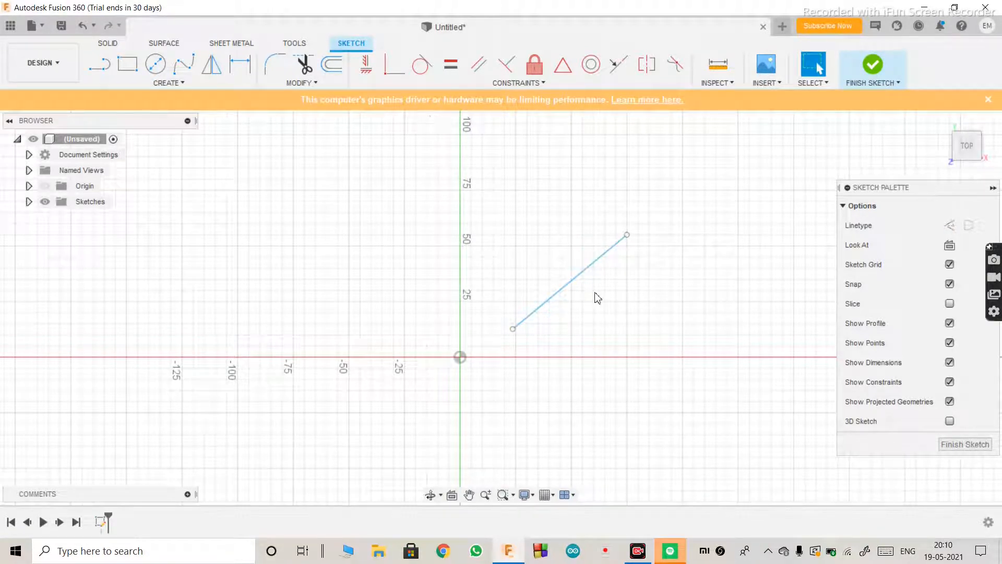
Delete the slanted line from the sketch.
click(583, 274)
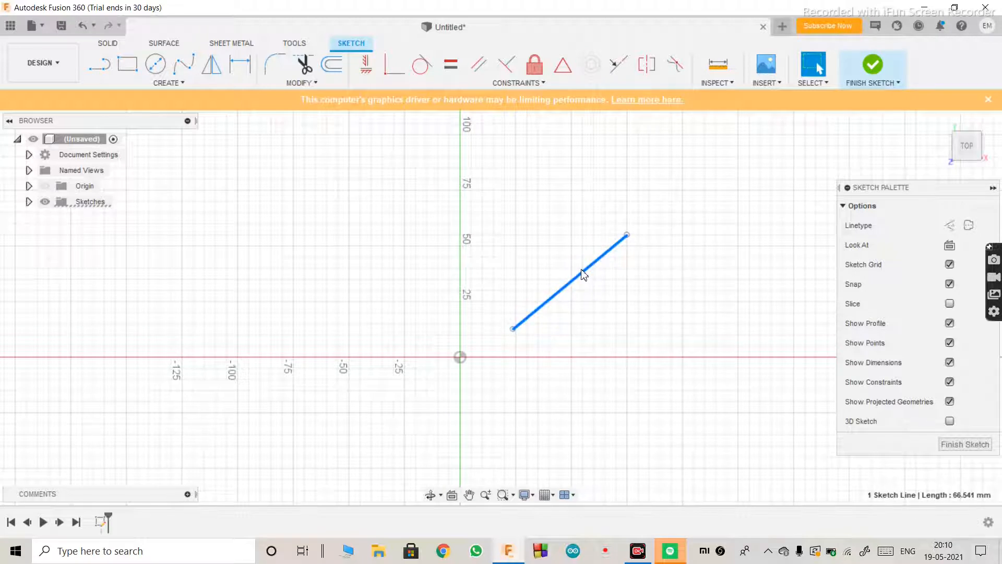
key(Delete)
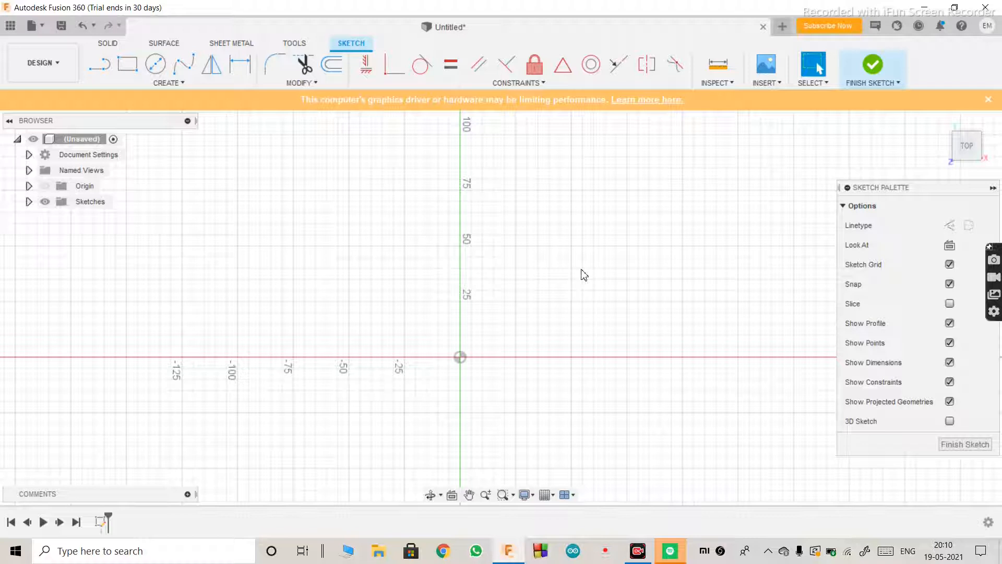
click(162, 85)
click(163, 85)
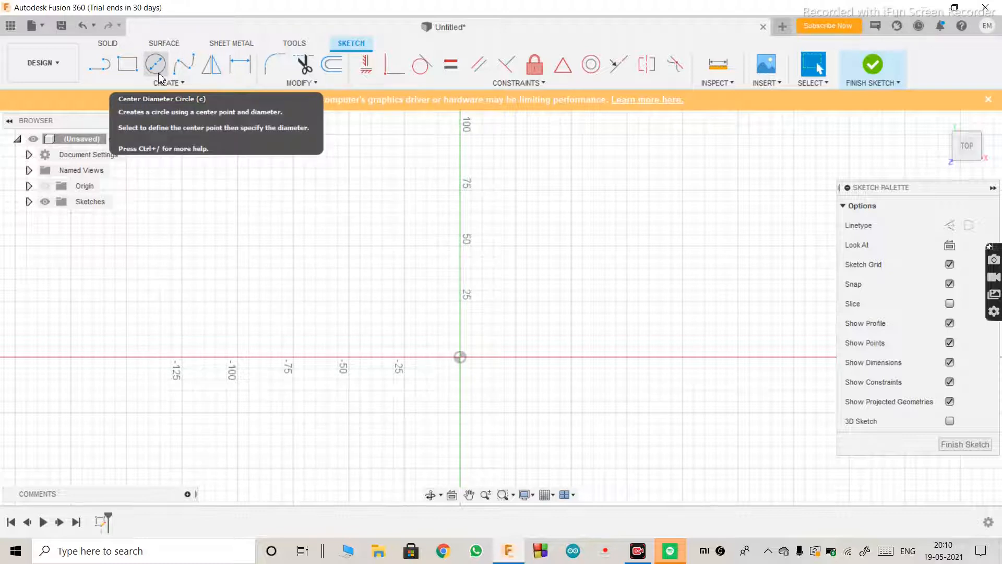
Draw a center diameter circle about 70.7 mm in diameter, centred on the sketch origin.
click(159, 78)
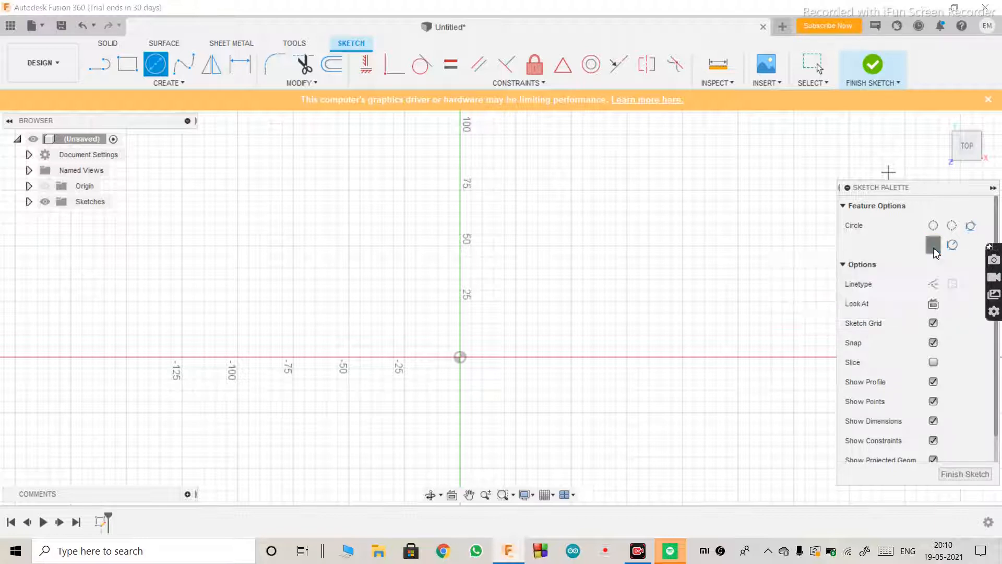
click(460, 357)
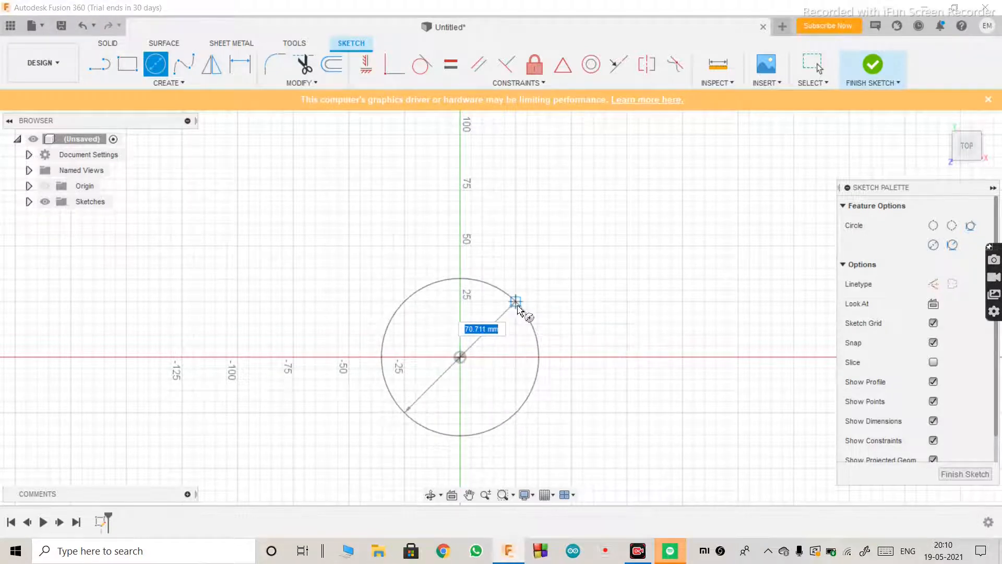
click(522, 309)
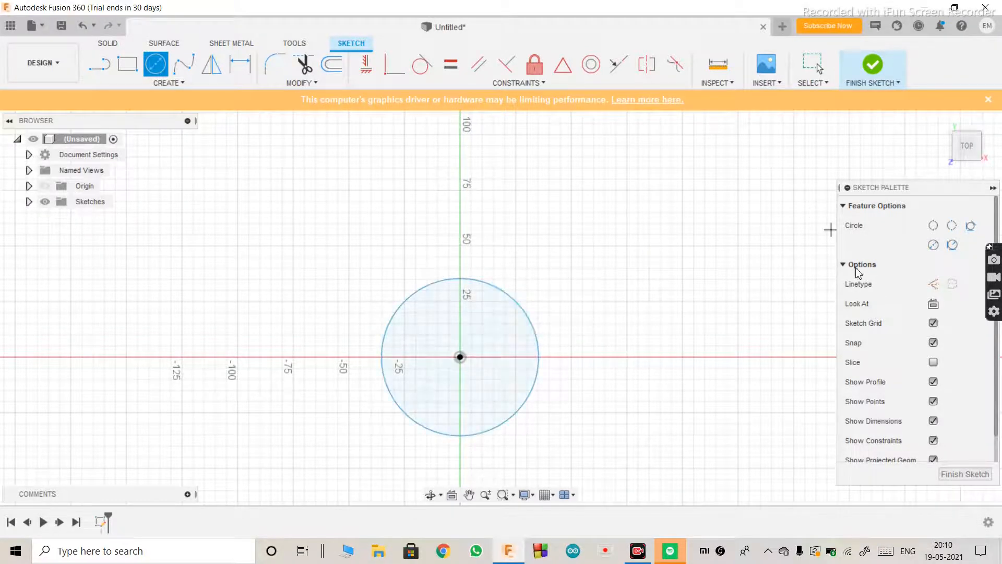
Draw a 2-point circle with both diameter points on the X axis, on the positive side of the origin circle.
click(933, 225)
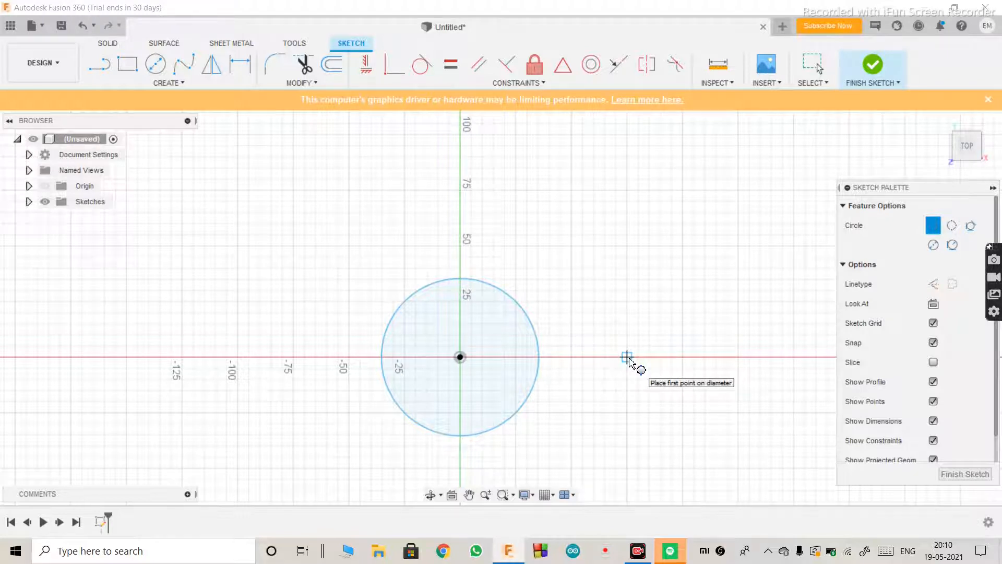
click(627, 357)
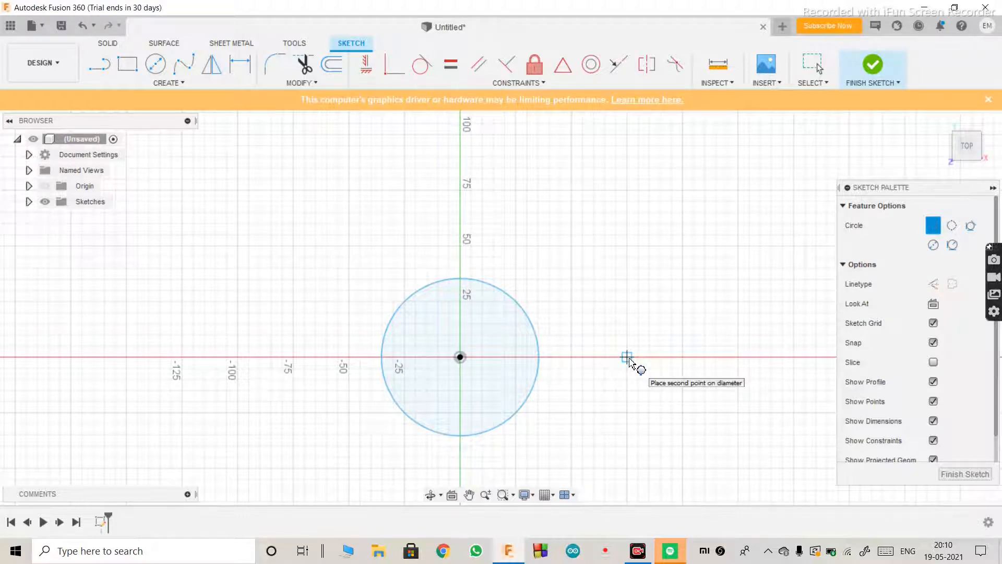
click(738, 357)
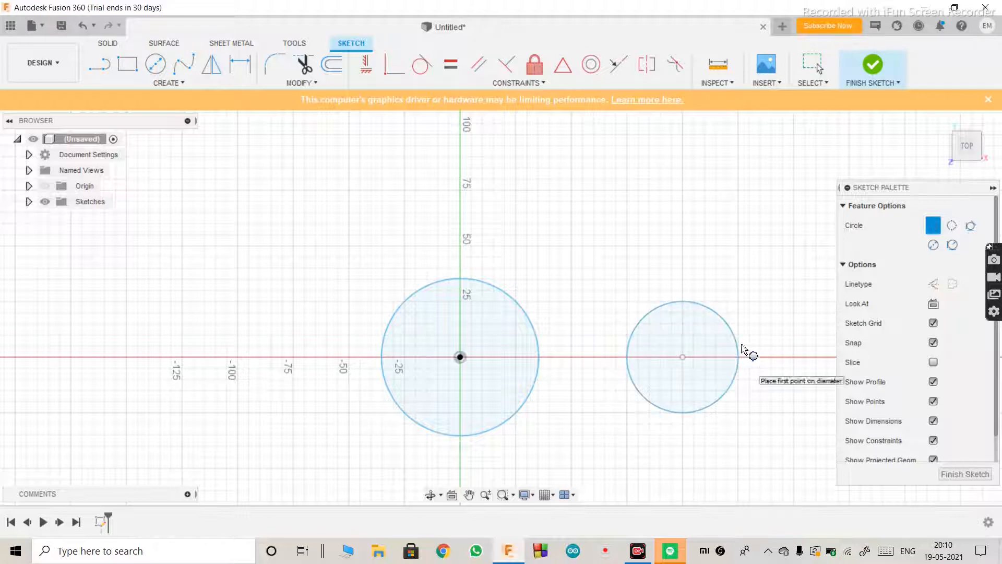
Draw a 3-point circle about 57 mm in diameter across the negative X axis, with two of its points on the axis.
click(952, 225)
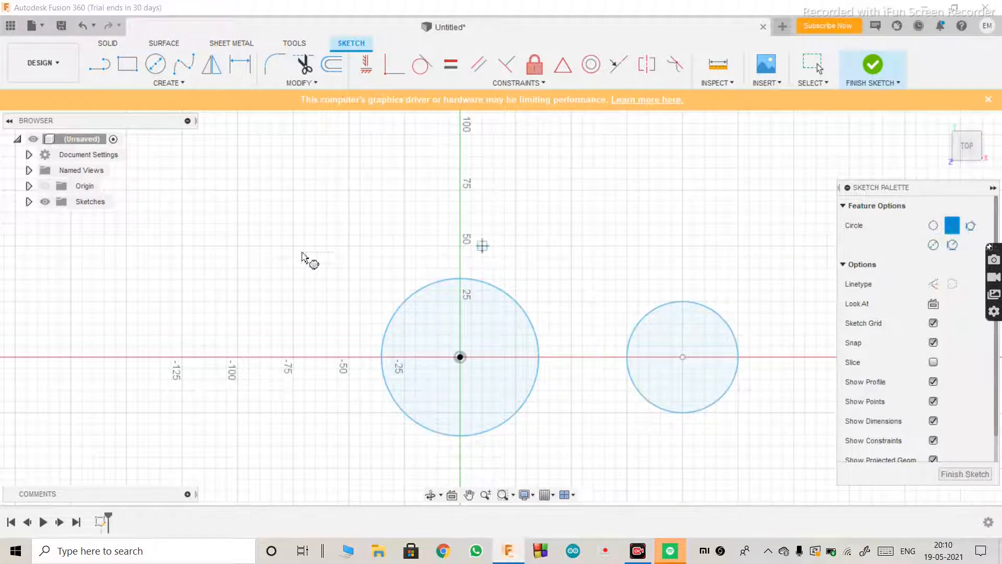
click(116, 357)
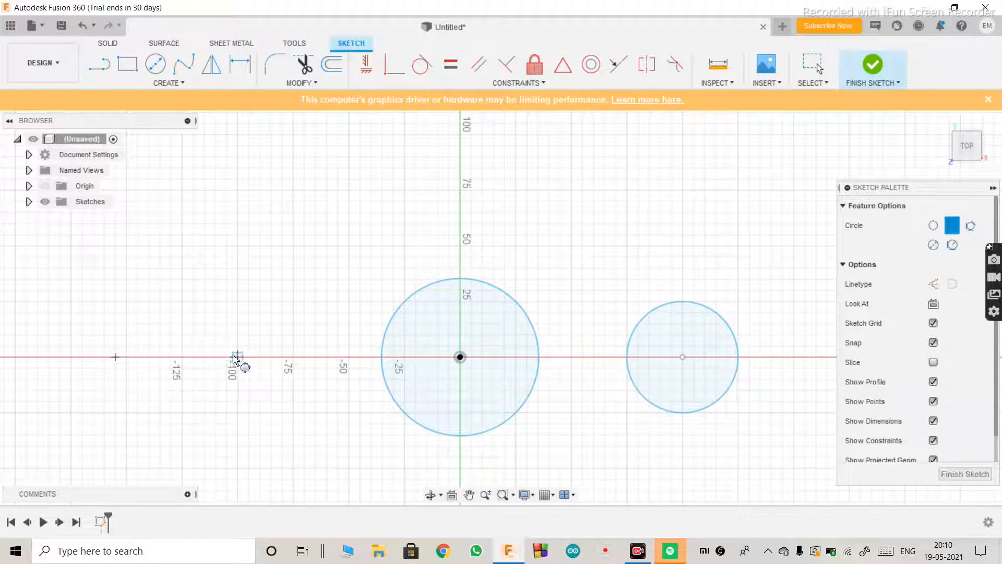
click(236, 358)
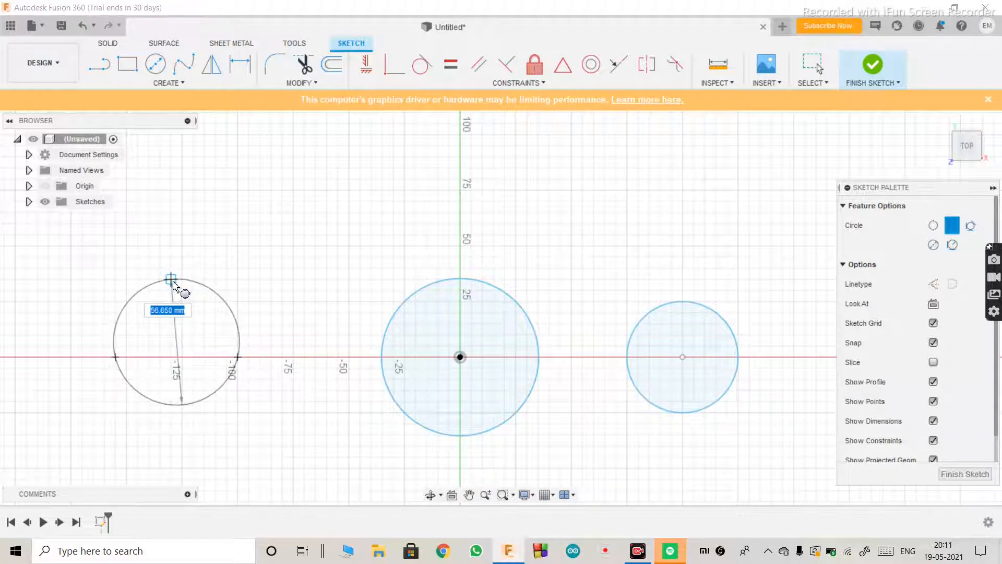
click(182, 285)
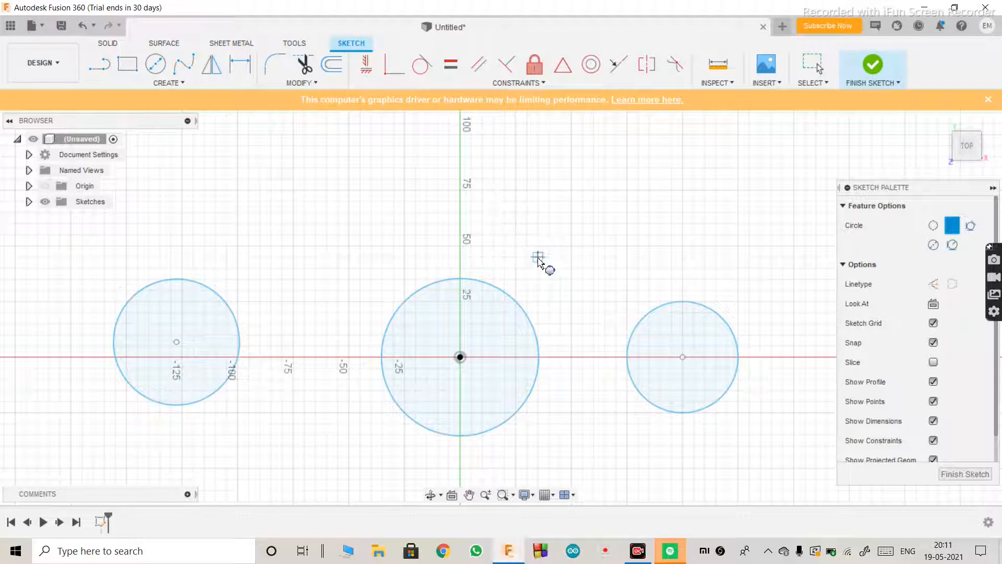
click(972, 225)
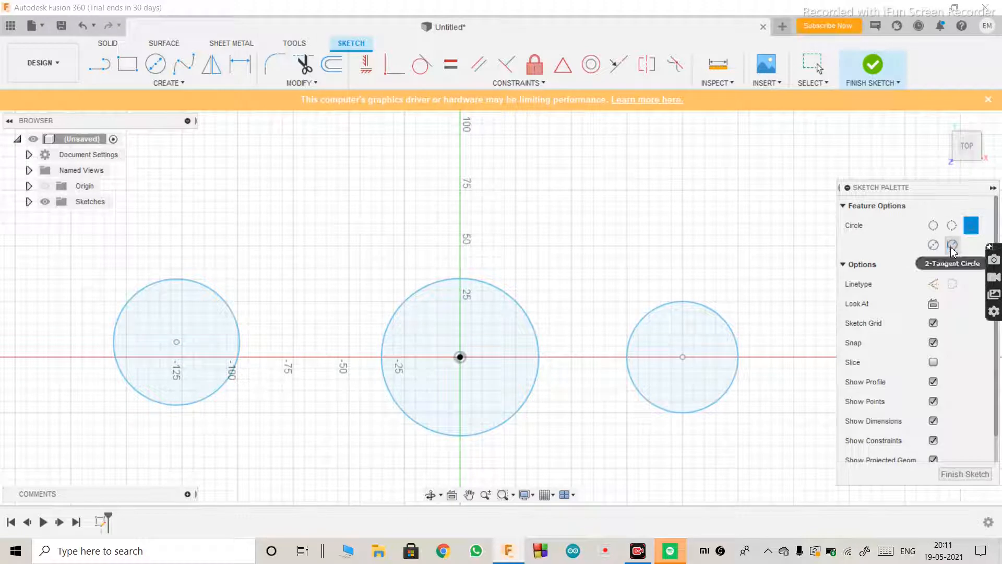
click(951, 249)
click(969, 228)
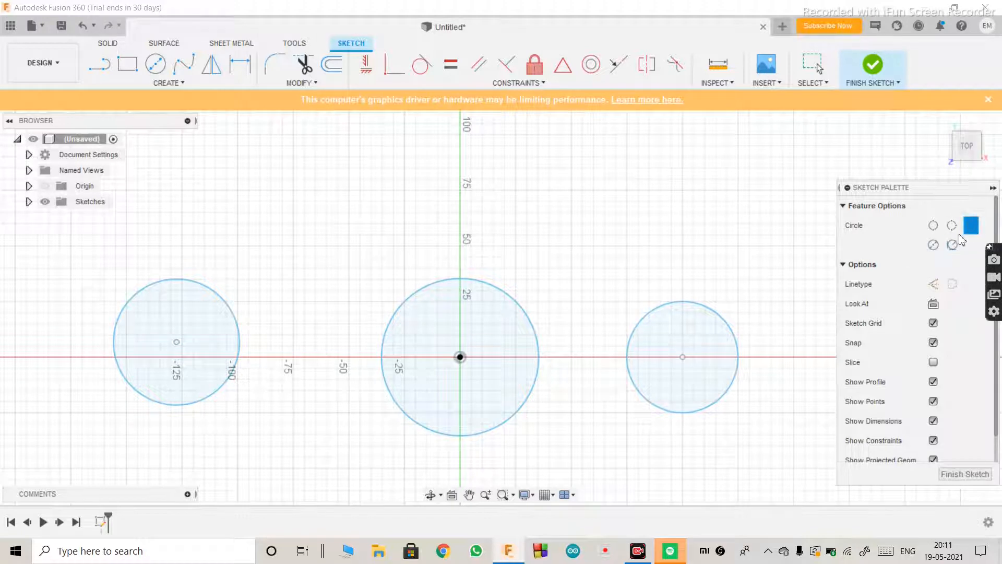
click(934, 245)
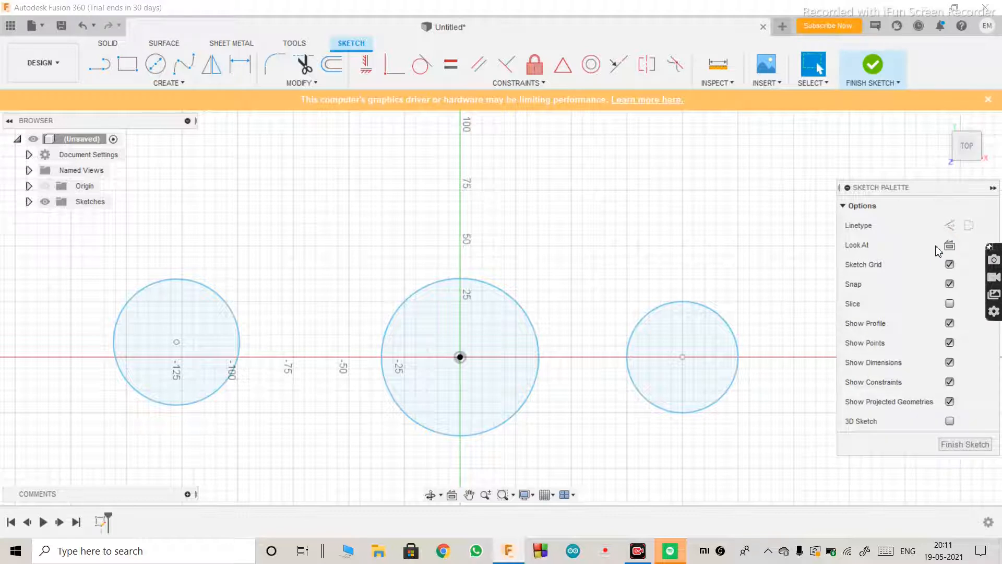
Undo the three circles and leave the sketch.
click(965, 444)
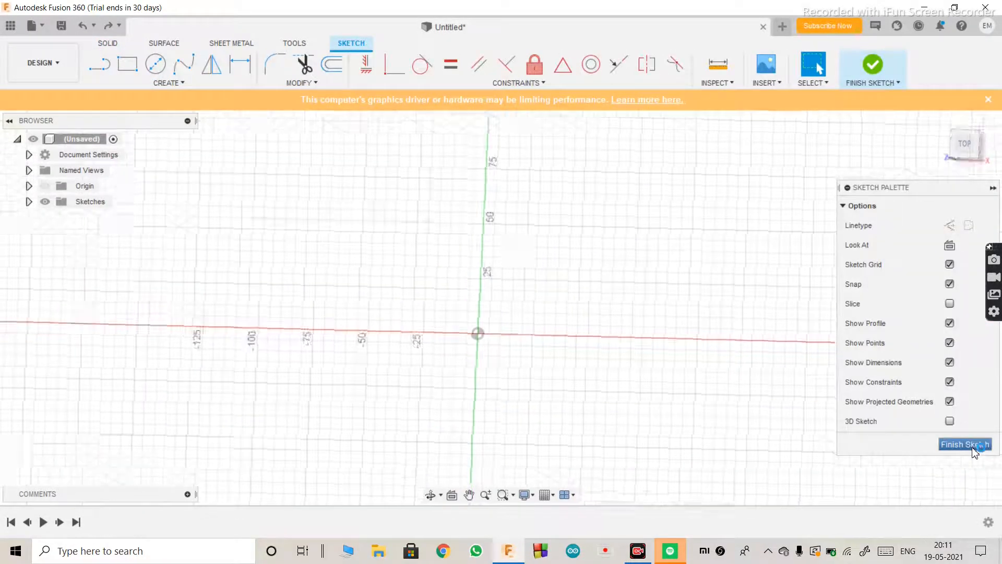
click(965, 444)
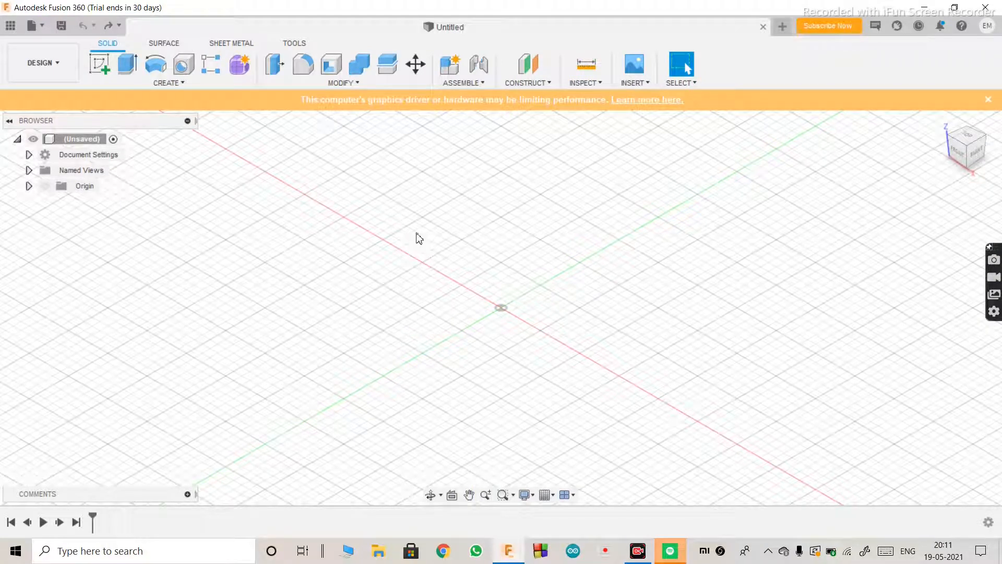
Sketch a 50 mm diameter circle centred on the origin in a new XY-plane sketch, and finish the sketch.
click(100, 65)
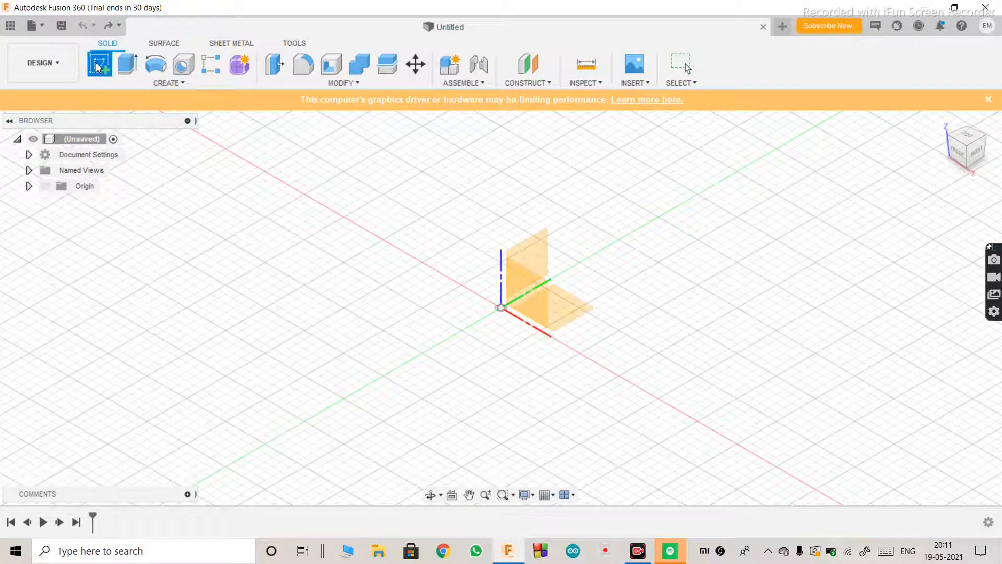
click(564, 300)
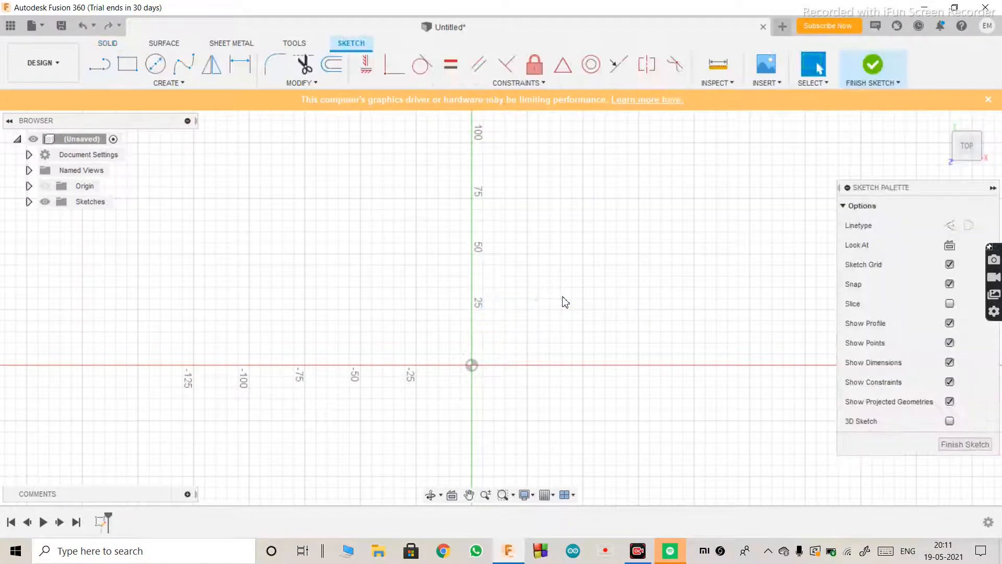
key(c)
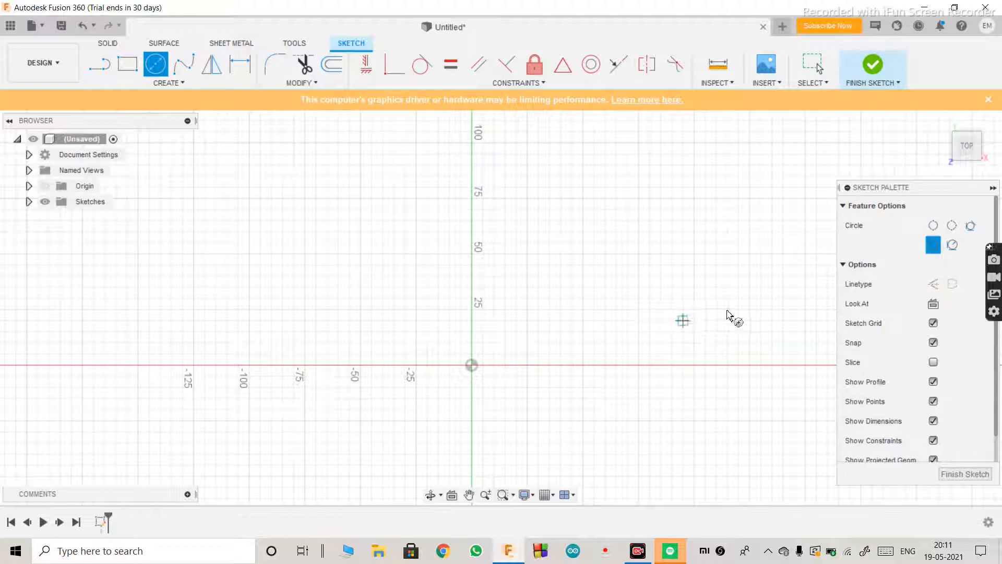
click(472, 367)
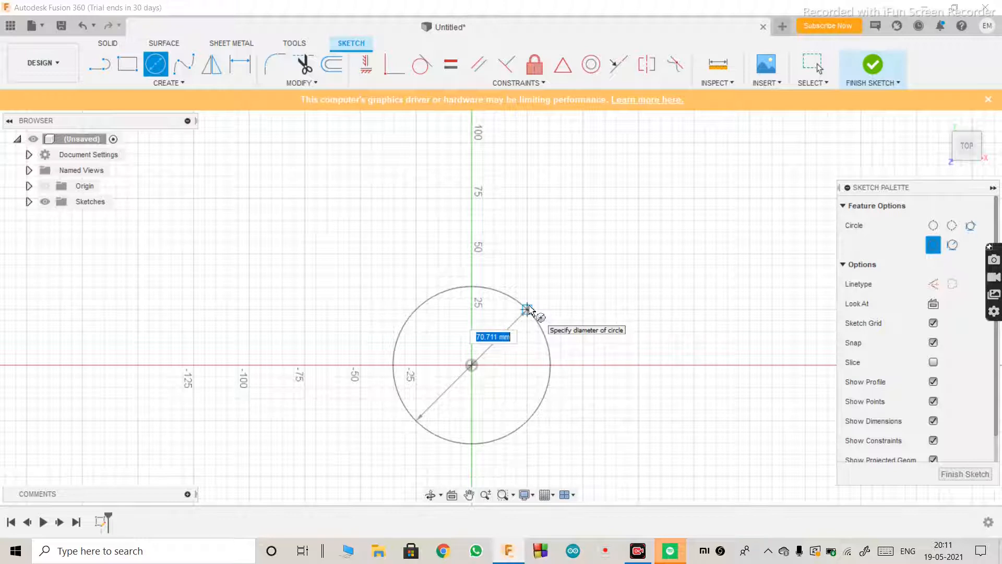
text(50)
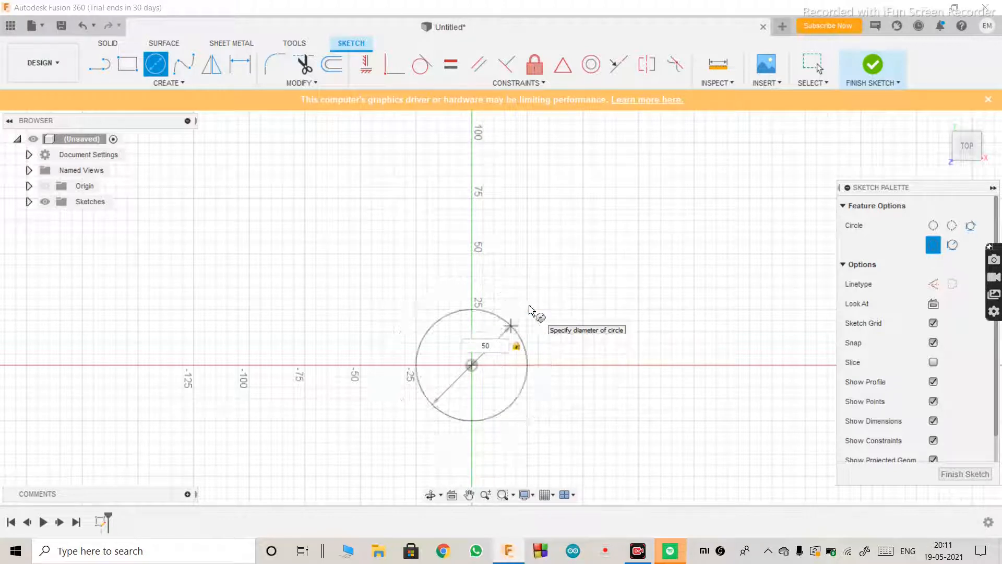
key(Return)
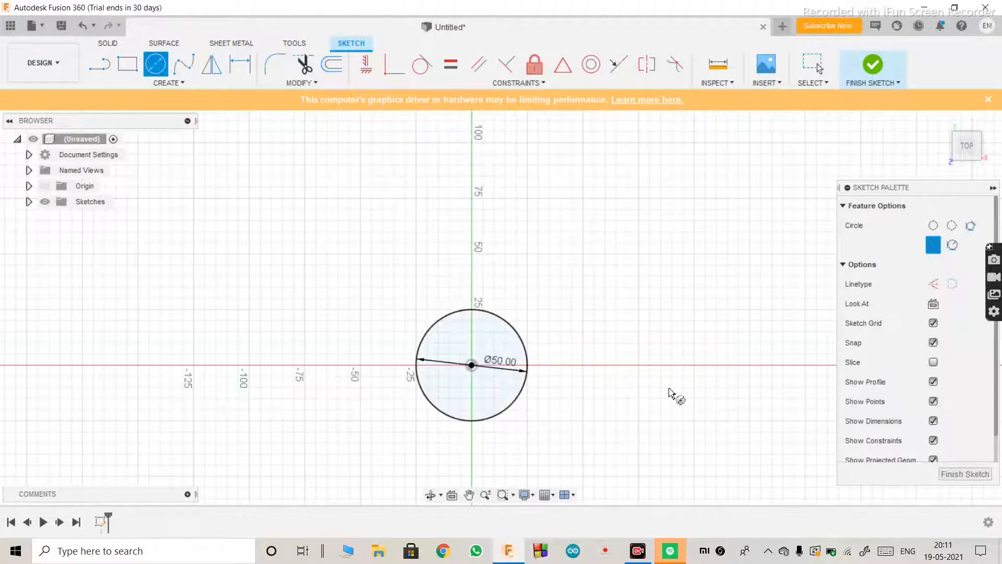
click(974, 476)
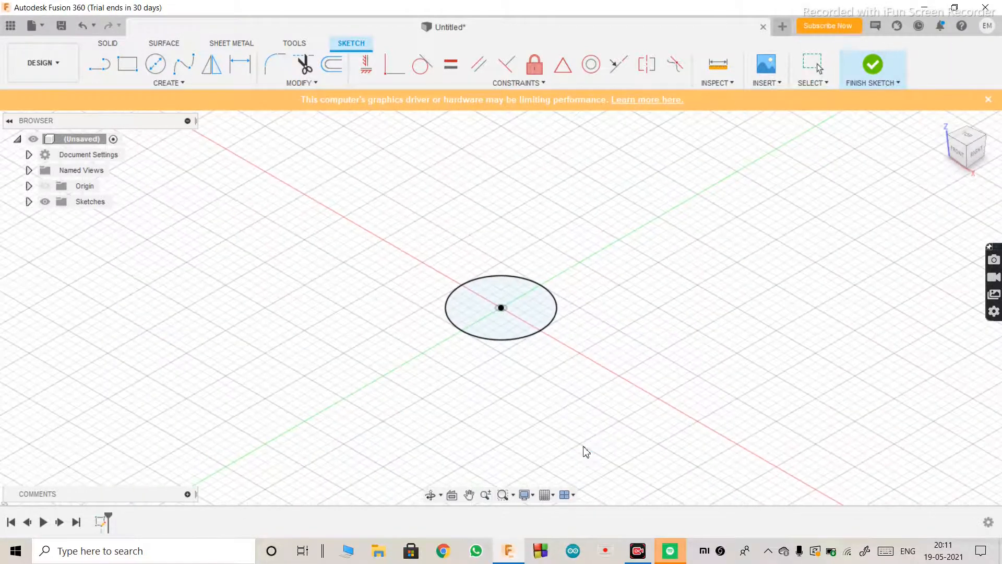
scroll(506, 343, up, 1)
scroll(507, 343, down, 2)
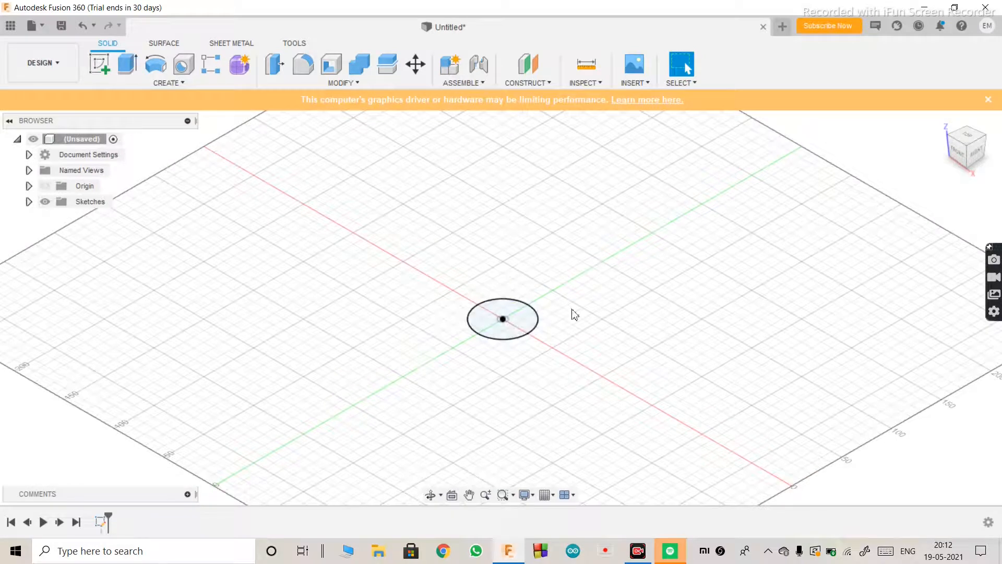
scroll(568, 329, up, 2)
scroll(567, 330, down, 2)
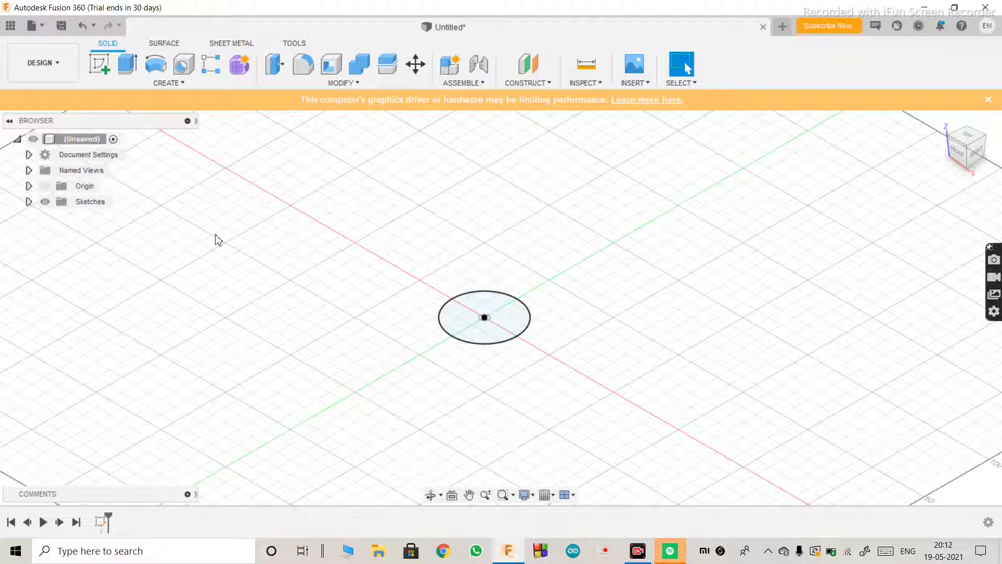
click(108, 78)
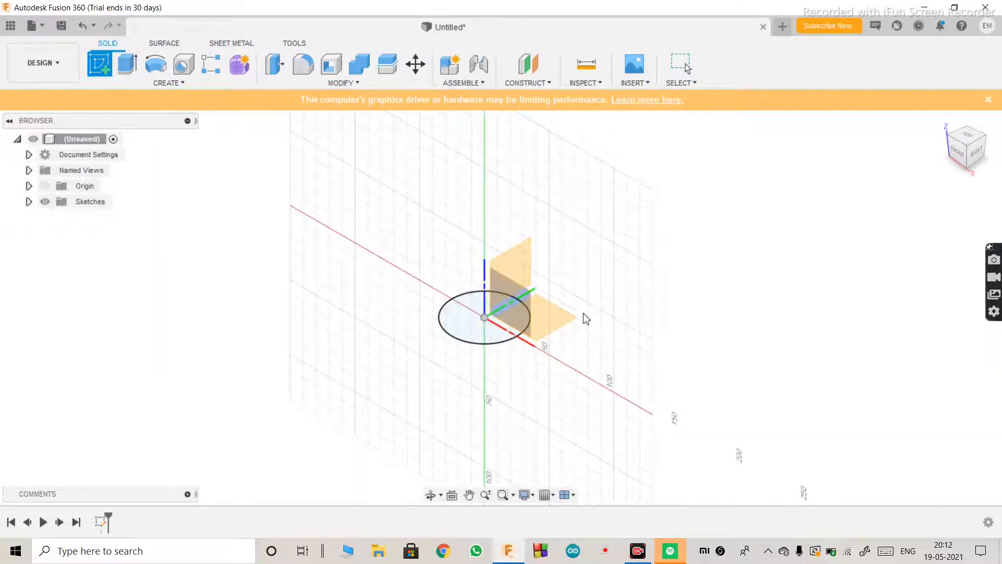
click(555, 314)
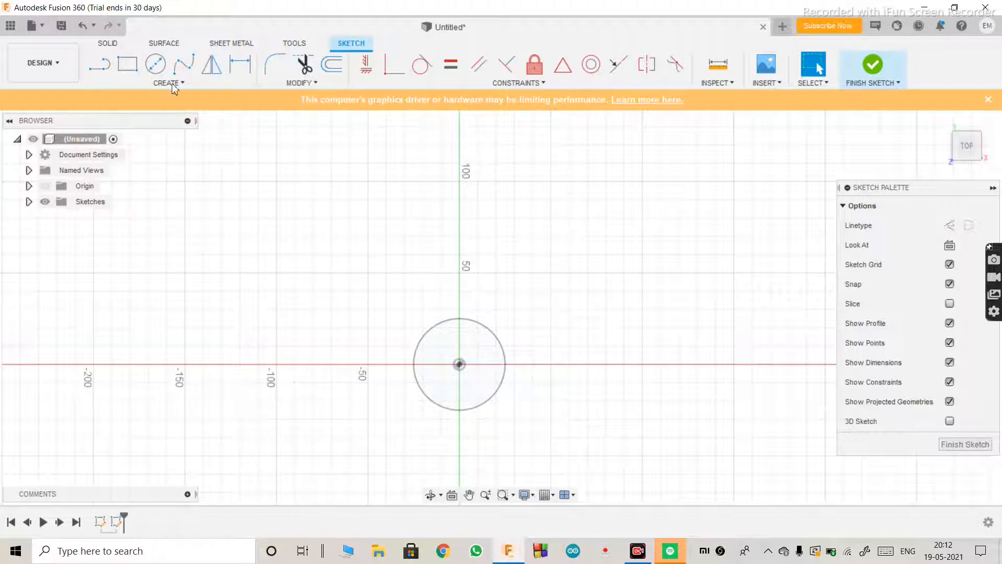
click(165, 42)
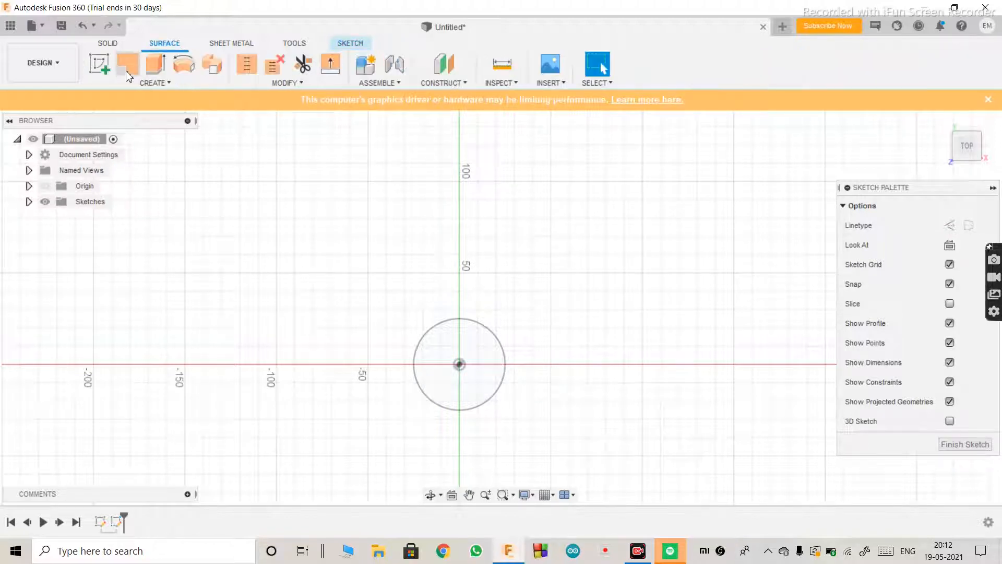
click(103, 45)
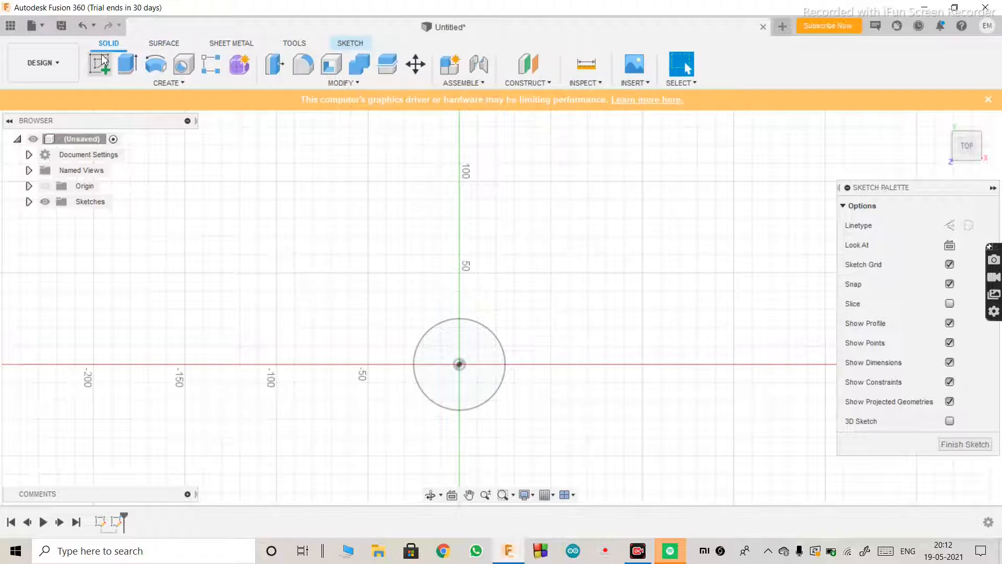
click(103, 74)
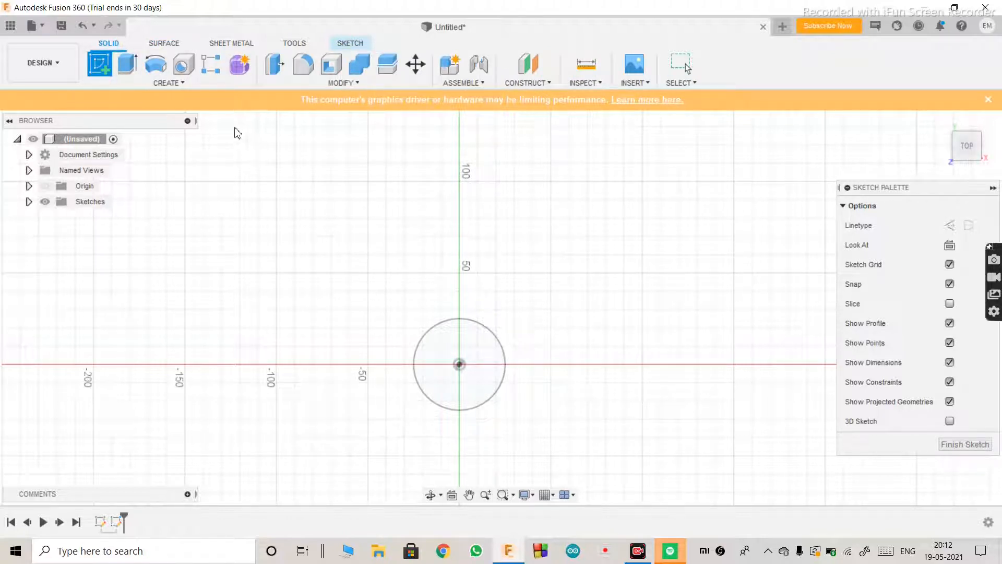
click(197, 87)
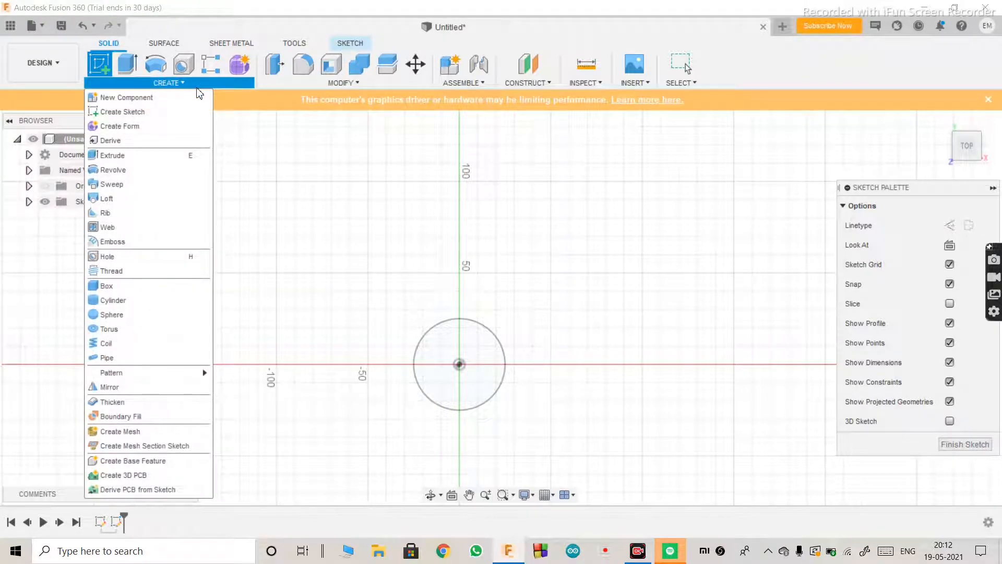
click(196, 87)
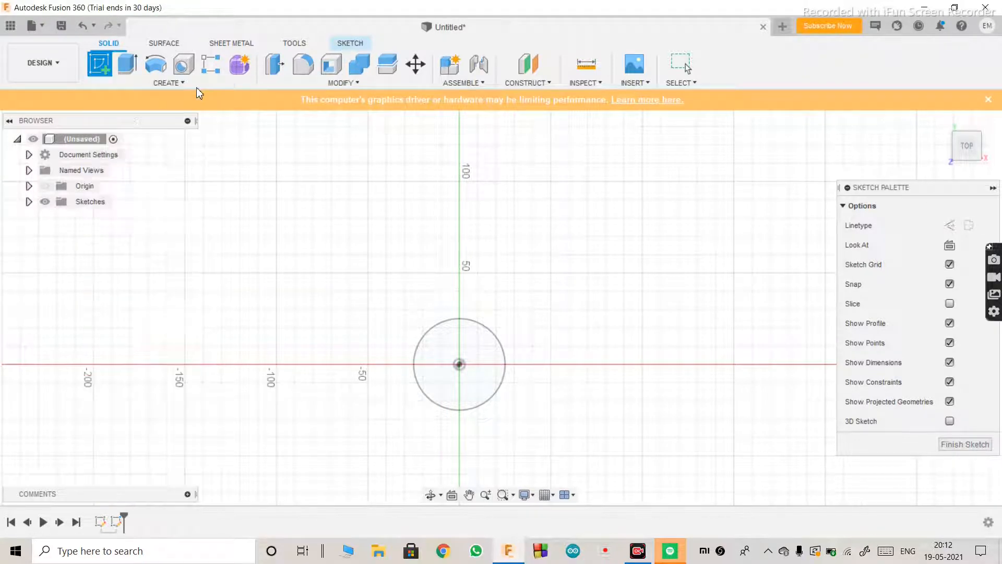
click(974, 445)
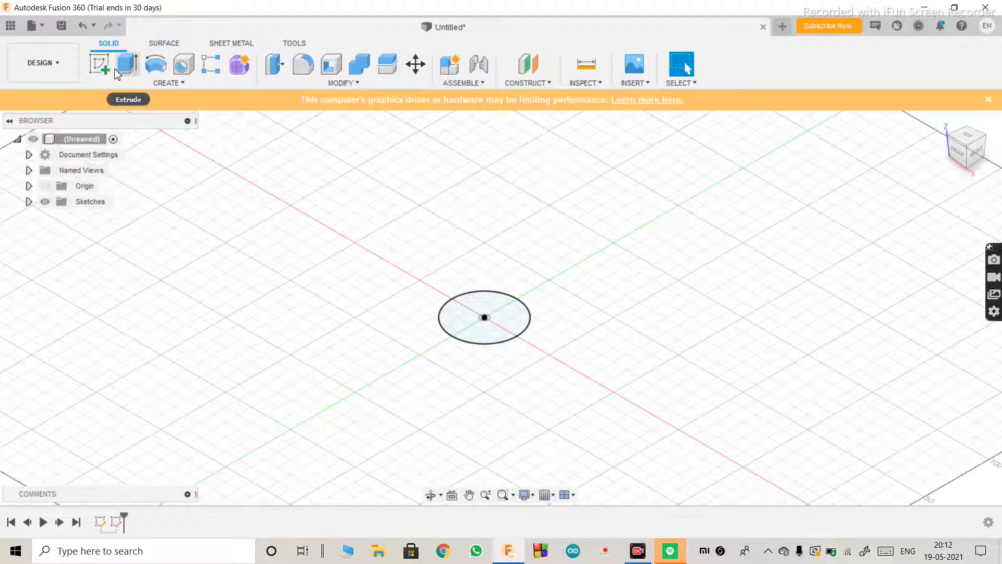
In a new sketch on the XY plane, draw a closed 50 mm square with lines, its base on the positive X axis beside the circle.
click(99, 64)
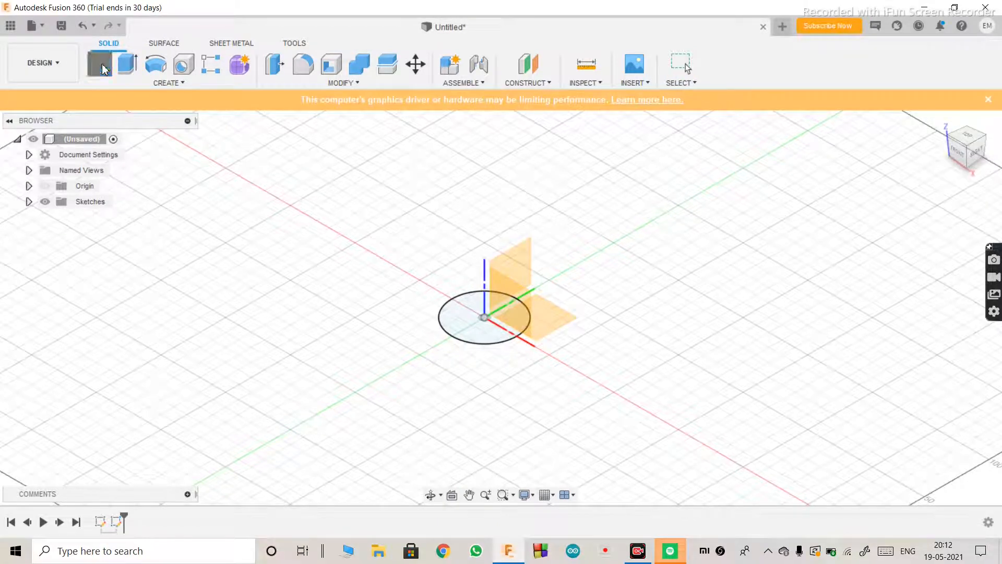
click(574, 324)
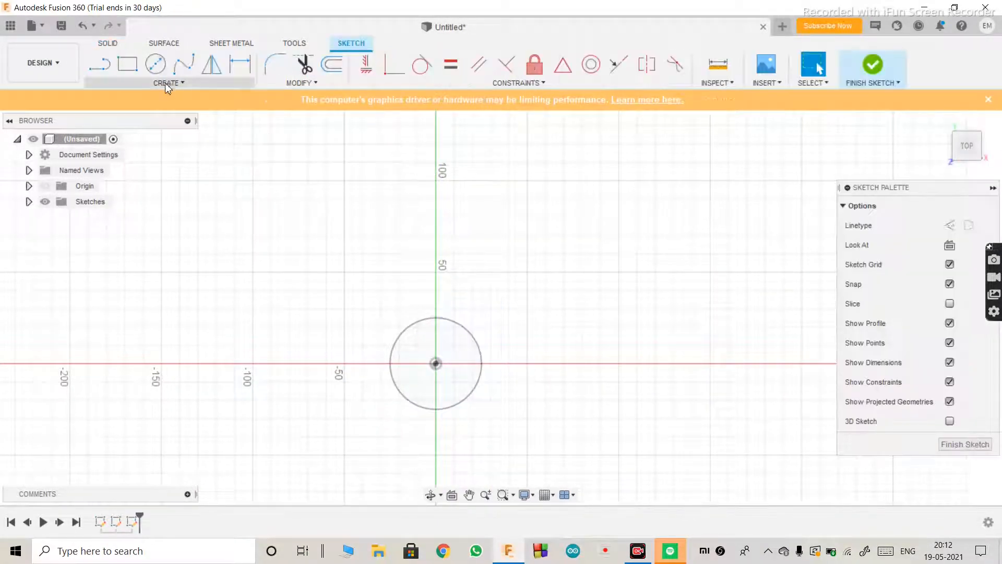
click(165, 82)
click(165, 82)
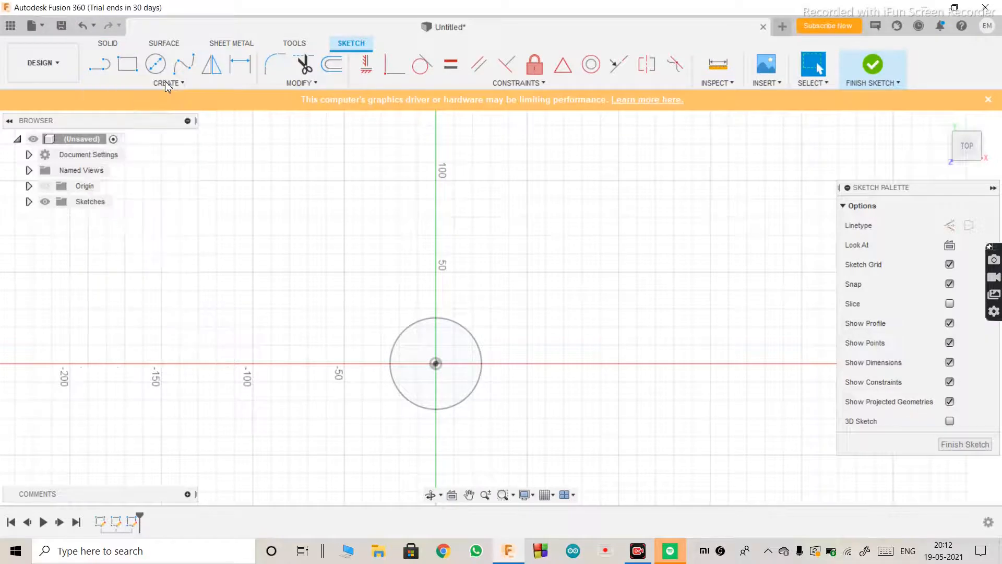
click(106, 71)
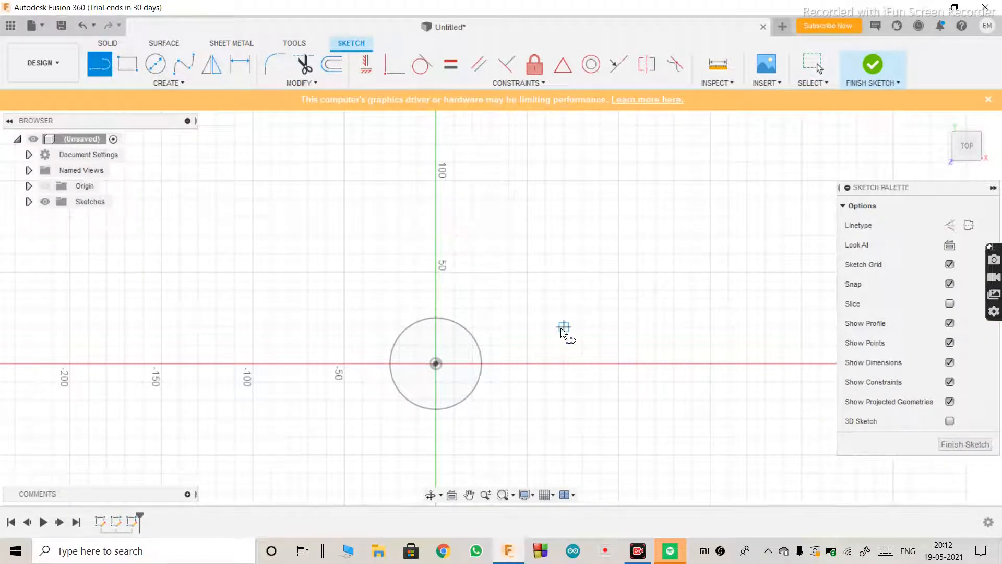
click(528, 364)
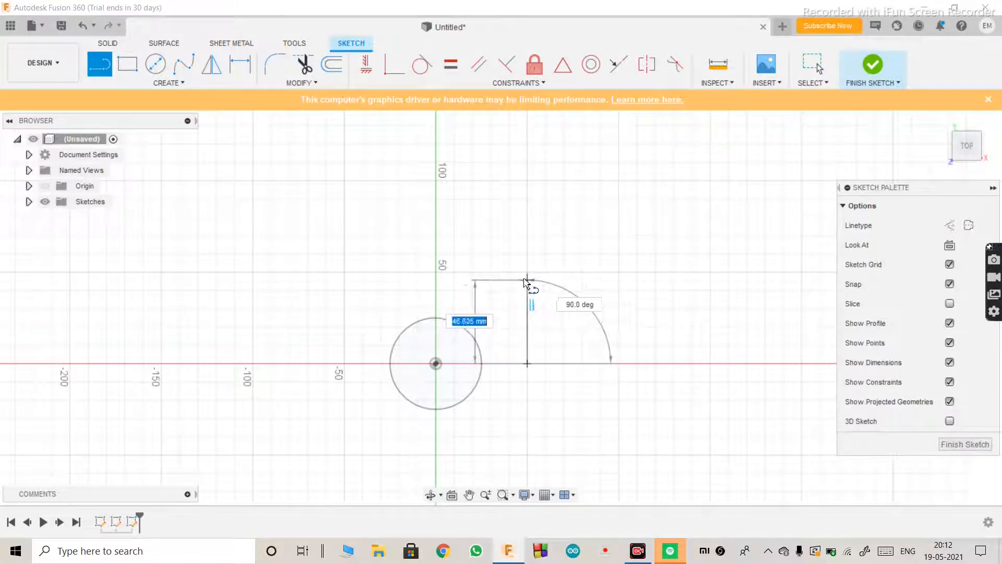
click(526, 272)
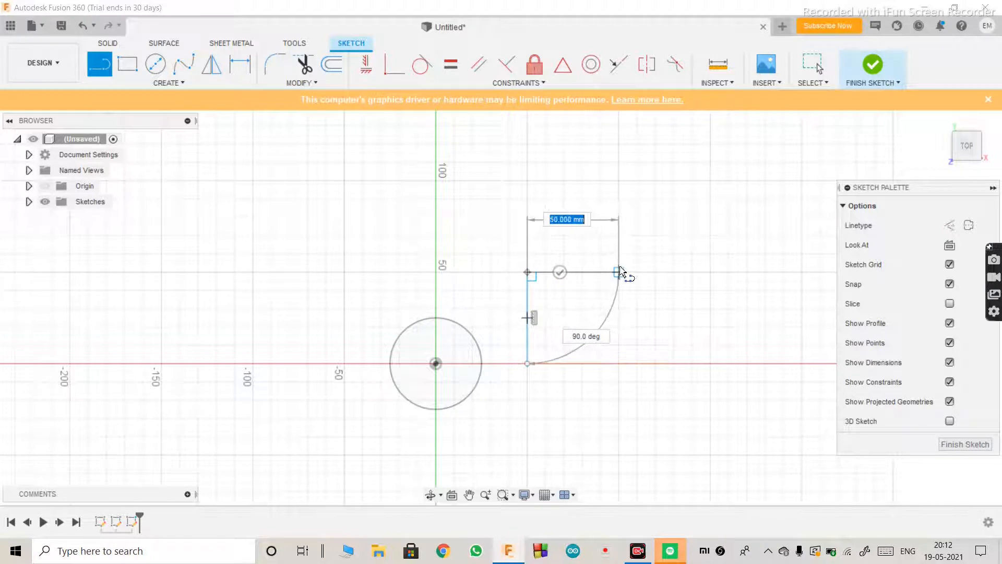
click(619, 272)
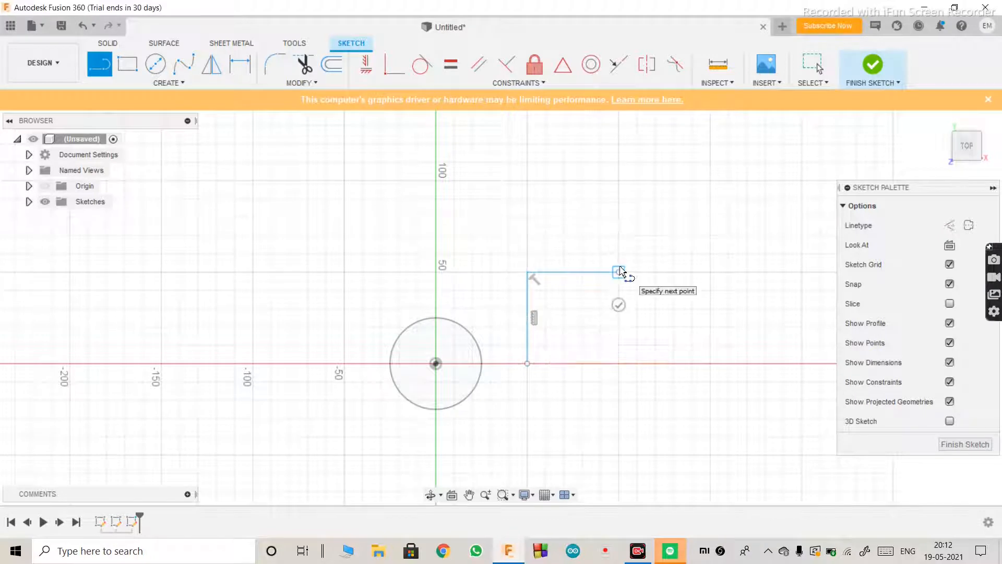
click(619, 363)
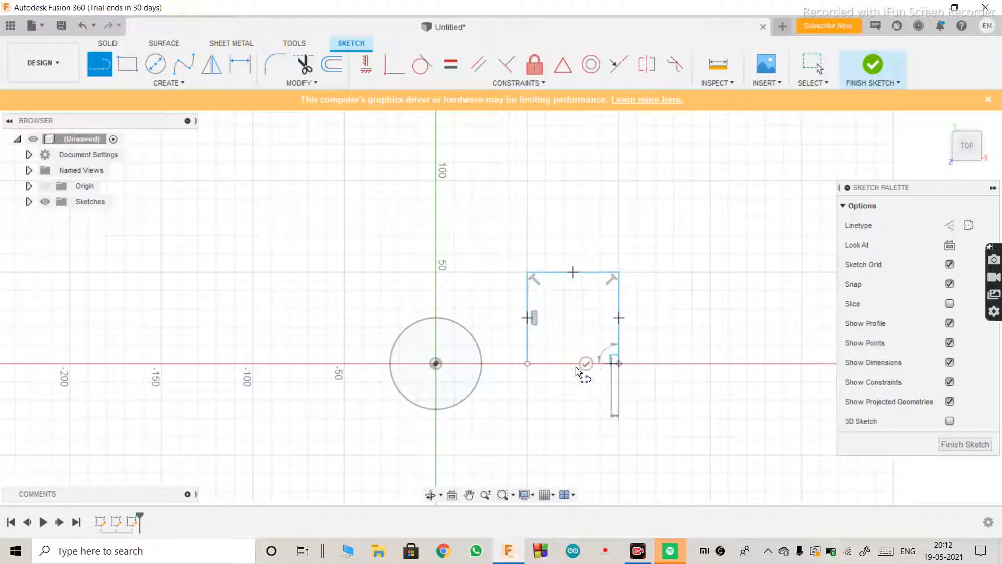
click(528, 363)
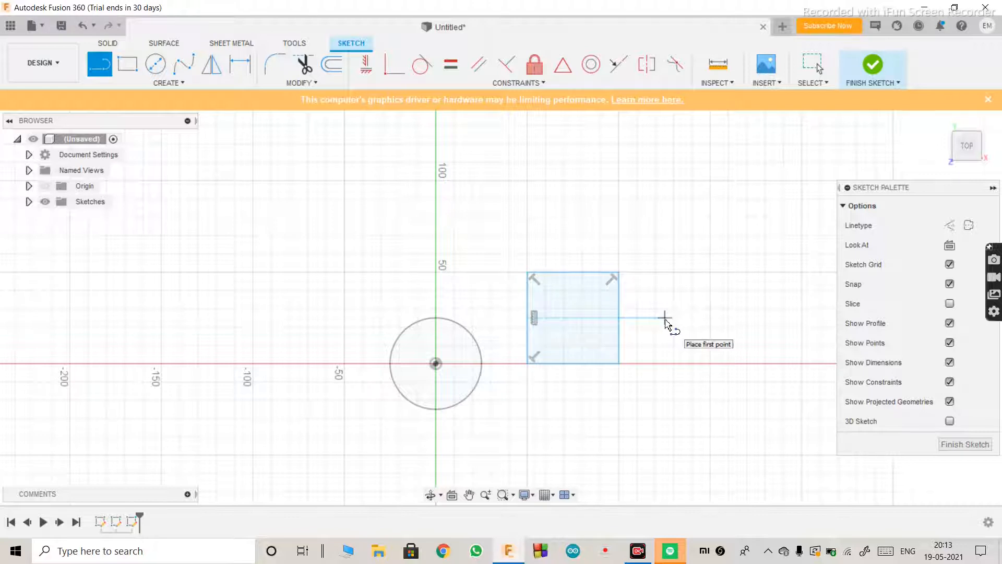
key(Escape)
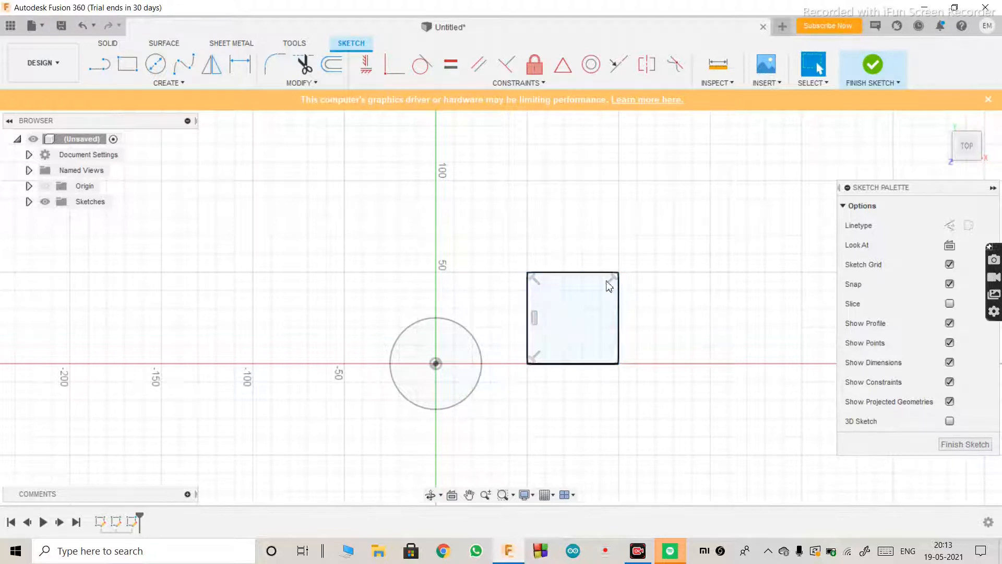
click(586, 334)
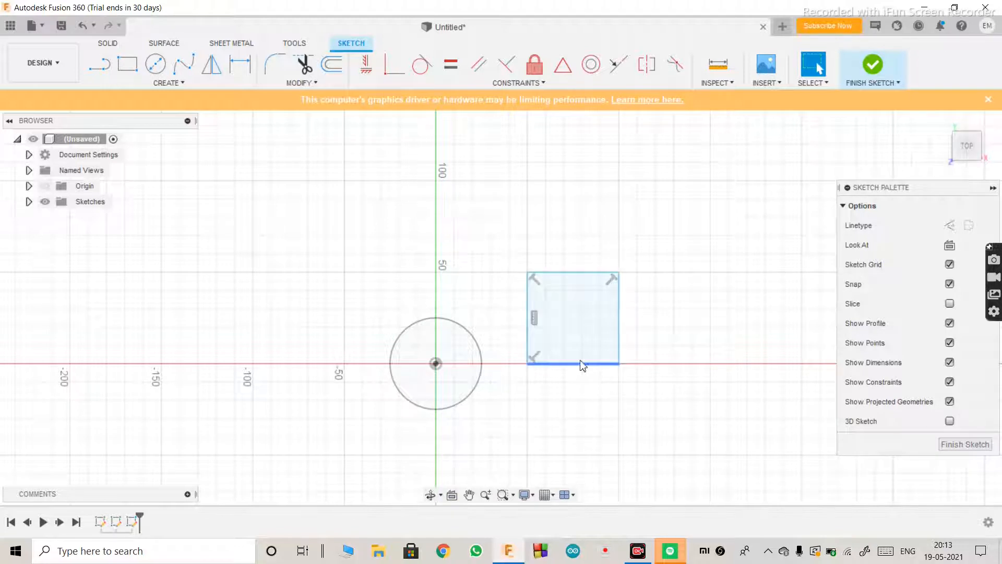
Draw a 2-point rectangle 50 mm wide and about 70 mm high, with its base on the X axis beyond the square.
click(133, 68)
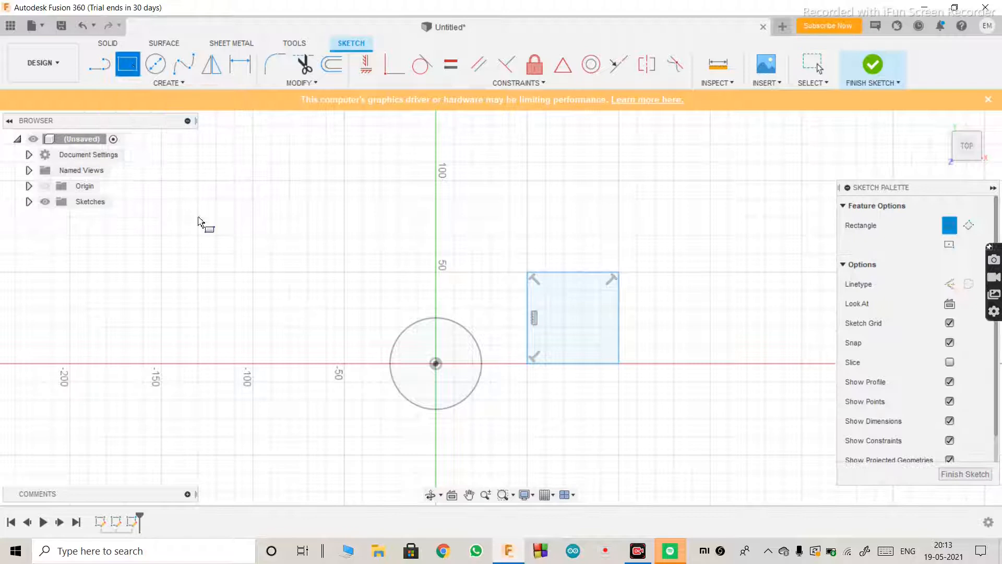
scroll(168, 309, down, 3)
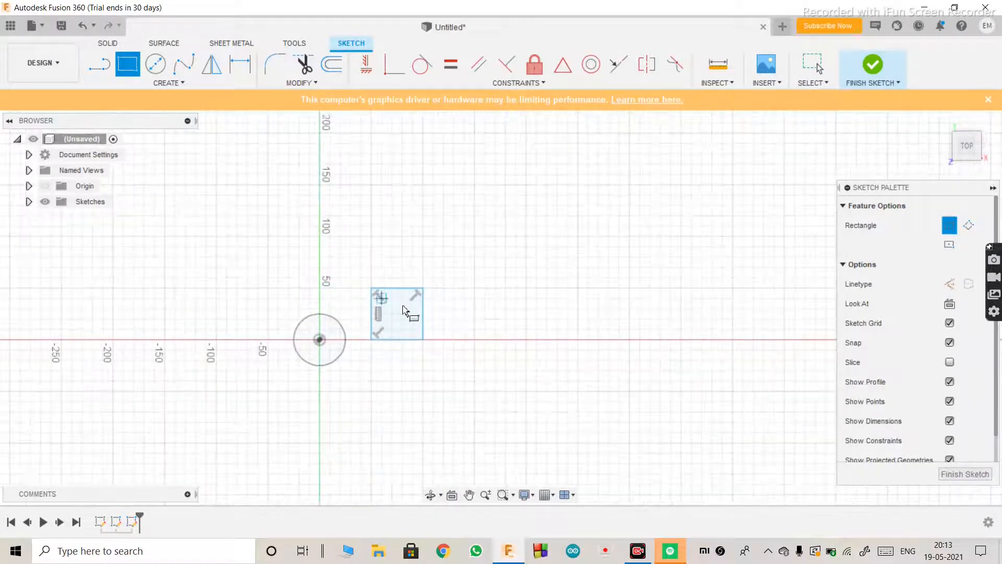
scroll(418, 314, up, 2)
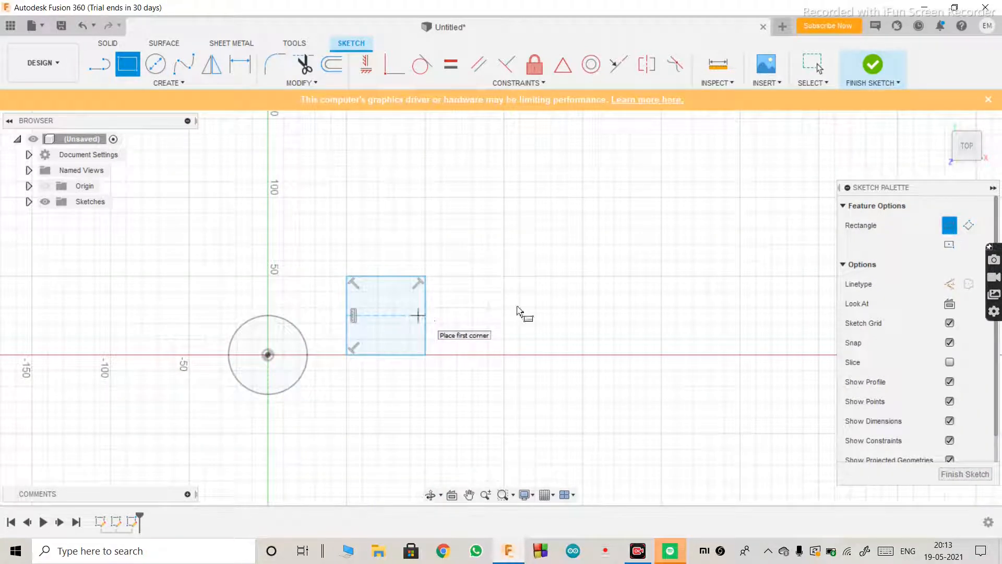
click(504, 355)
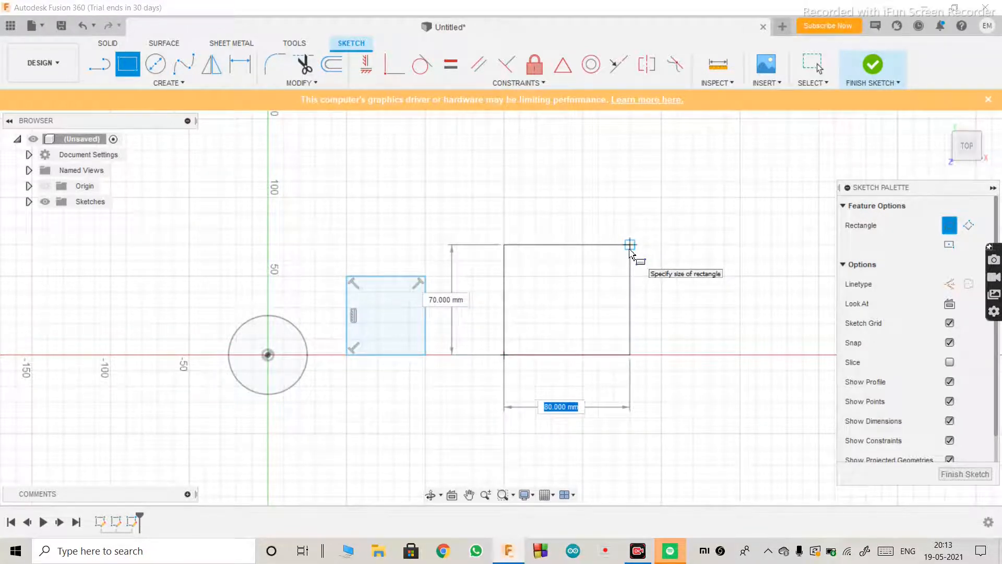
text(50)
key(Tab)
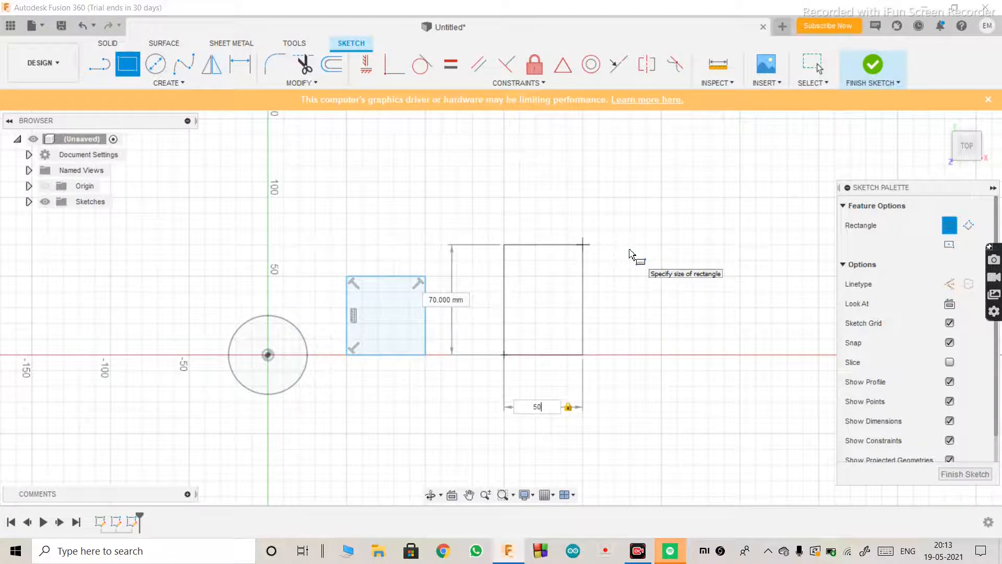
key(super)
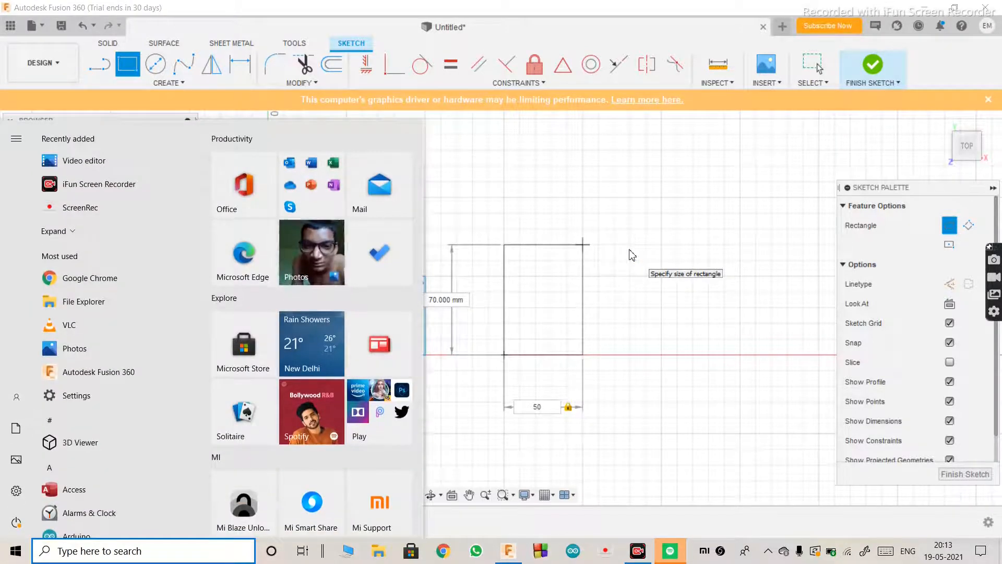
click(629, 250)
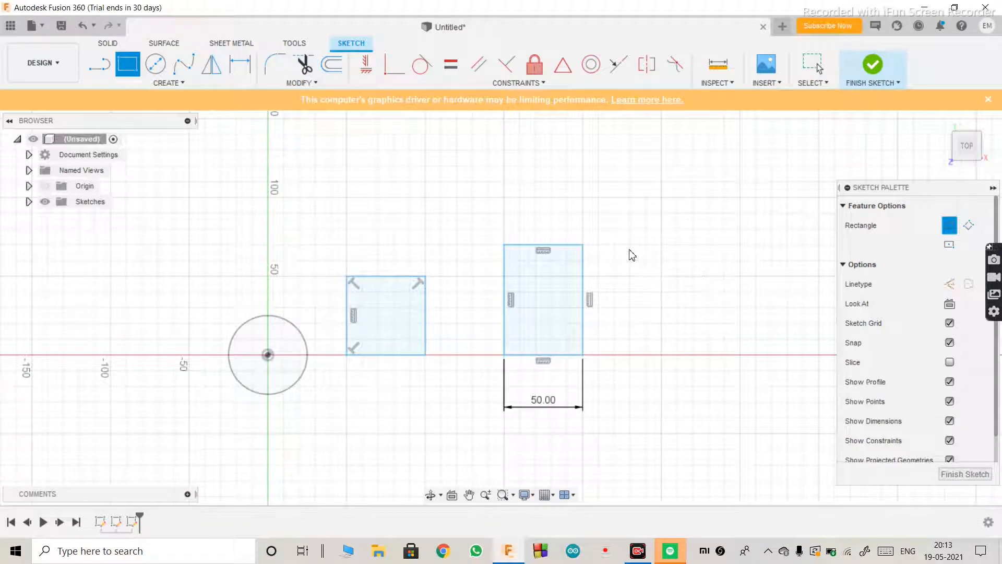
Undo the 50 mm wide rectangle and redraw it as a 50 by 50 mm 2-point rectangle with its base on the X axis.
key(ctrl+z)
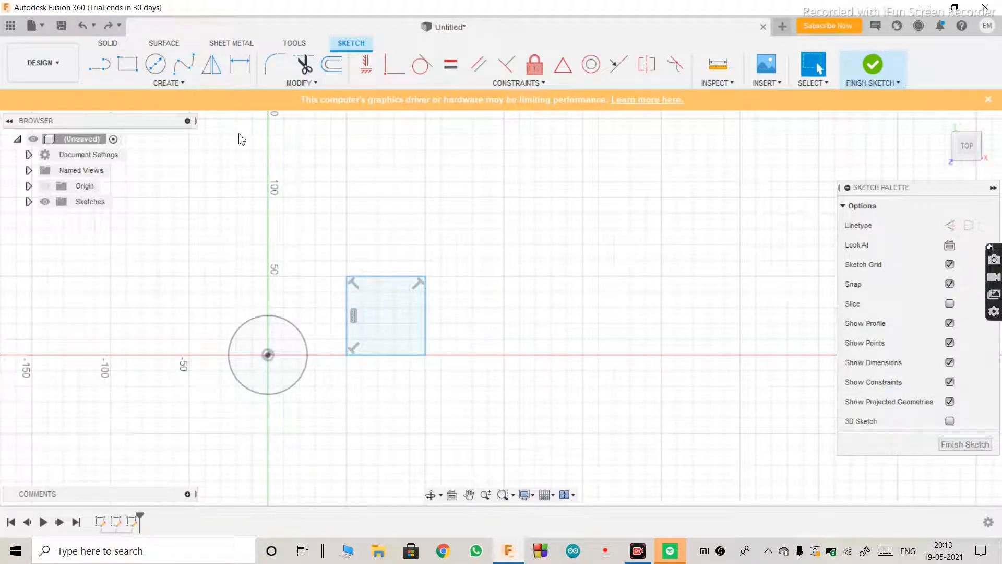
click(127, 64)
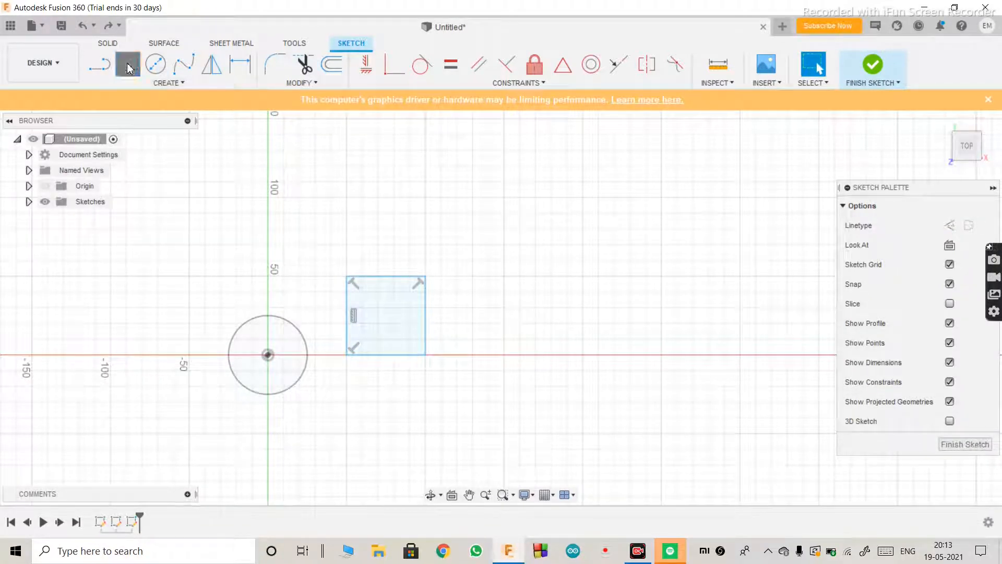
click(503, 355)
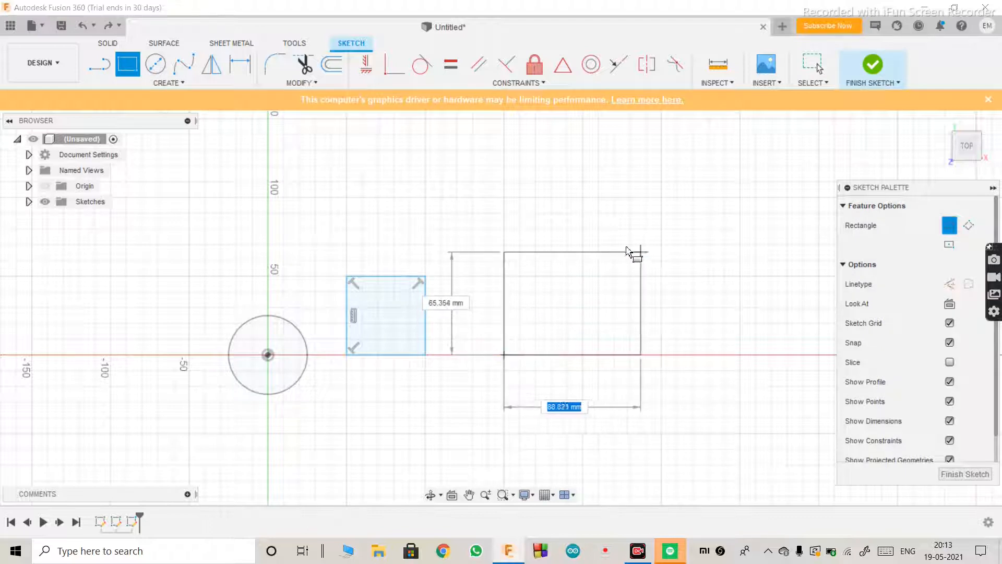
text(50)
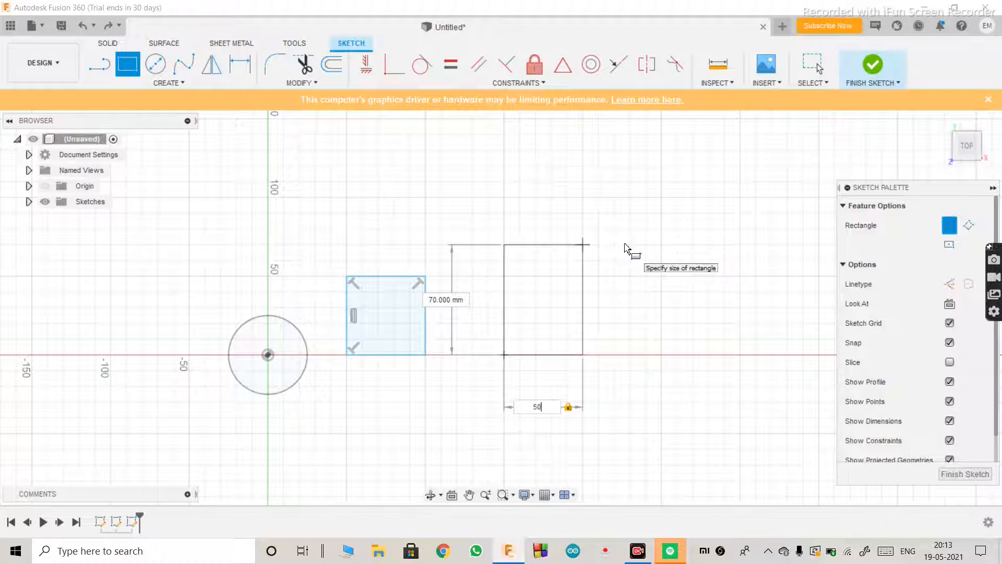
key(Tab)
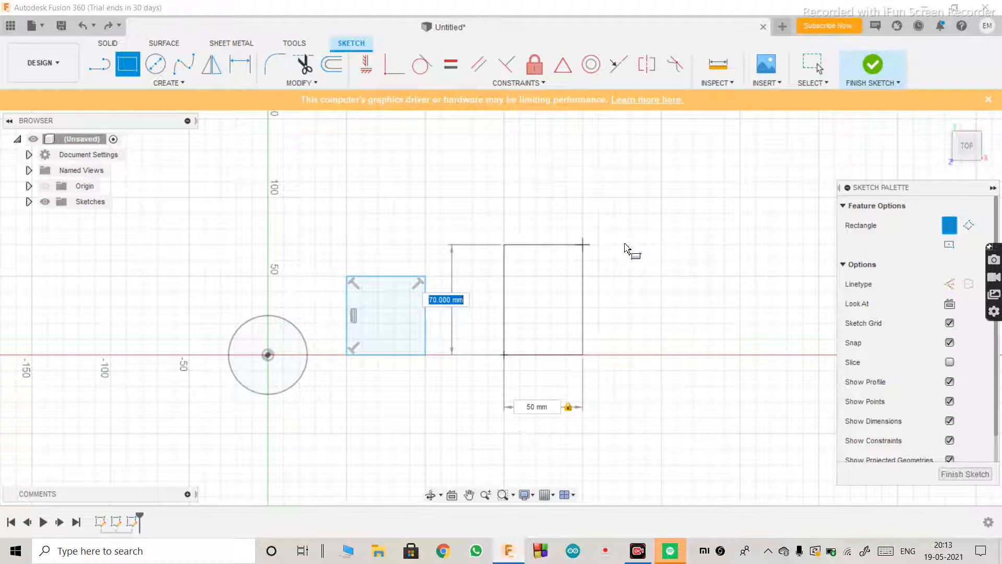
text(50)
key(Return)
key(Return)
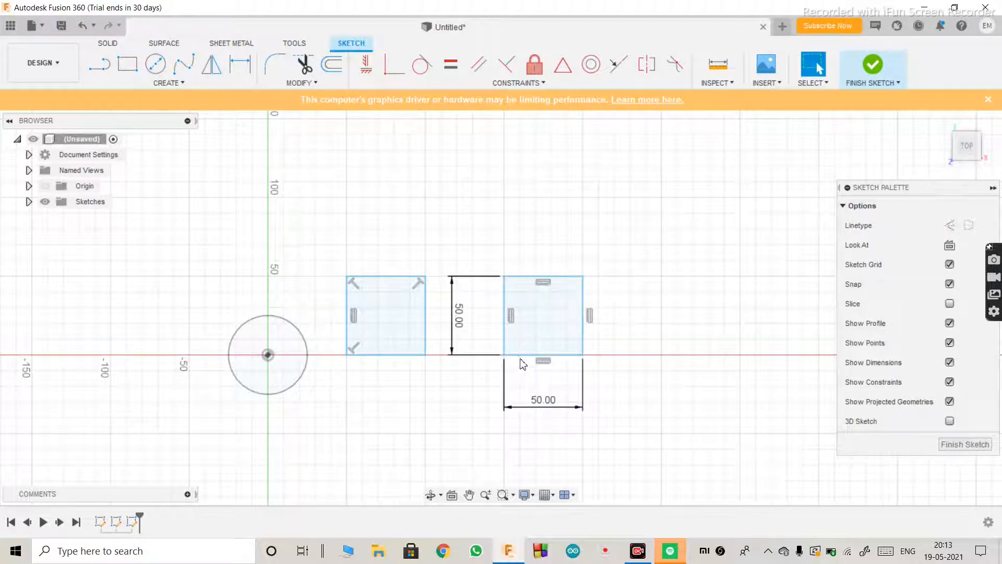
Delete all four sides of the line-drawn square between the circle and the dimensioned square.
scroll(524, 359, up, 5)
scroll(523, 355, up, 2)
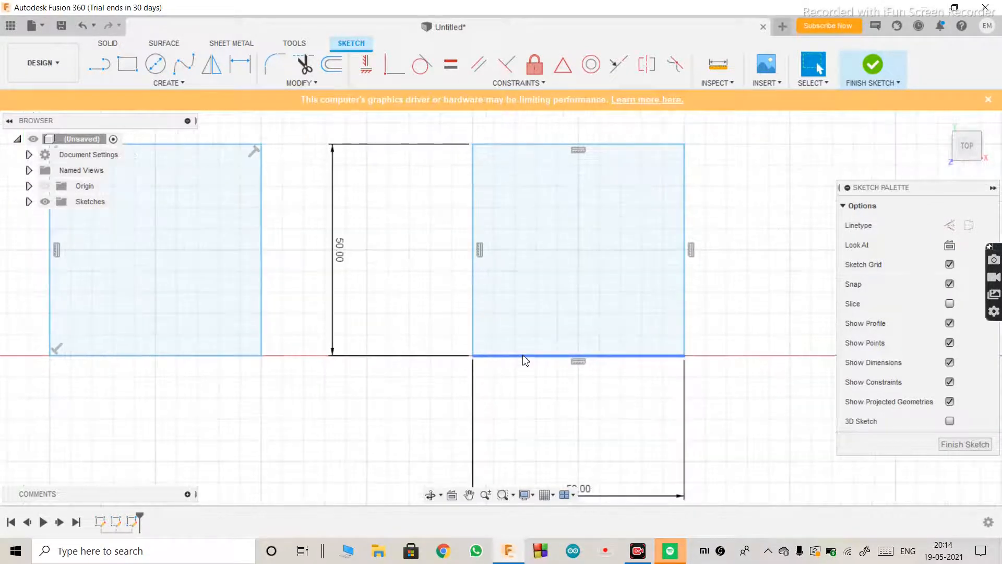
scroll(523, 356, down, 4)
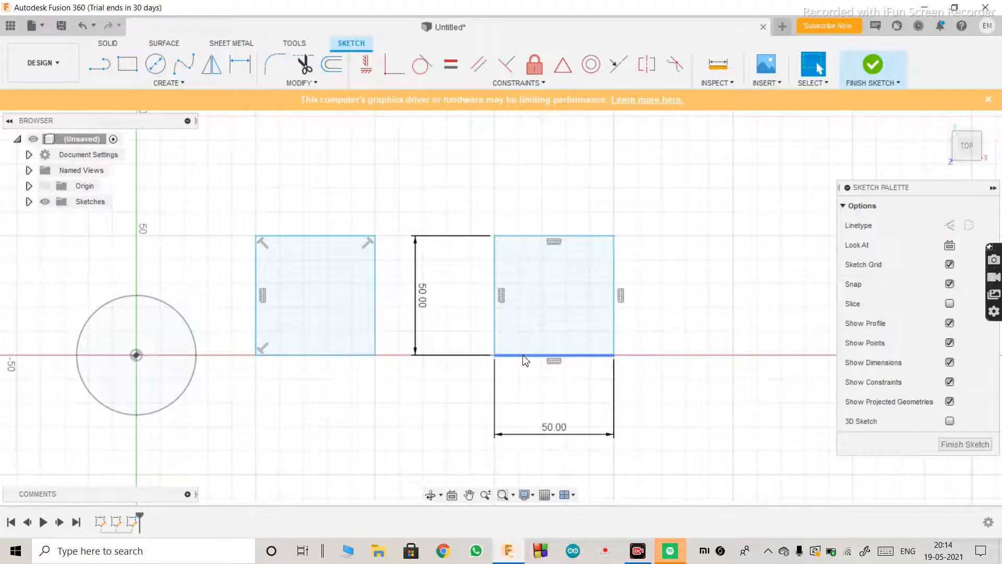
click(326, 319)
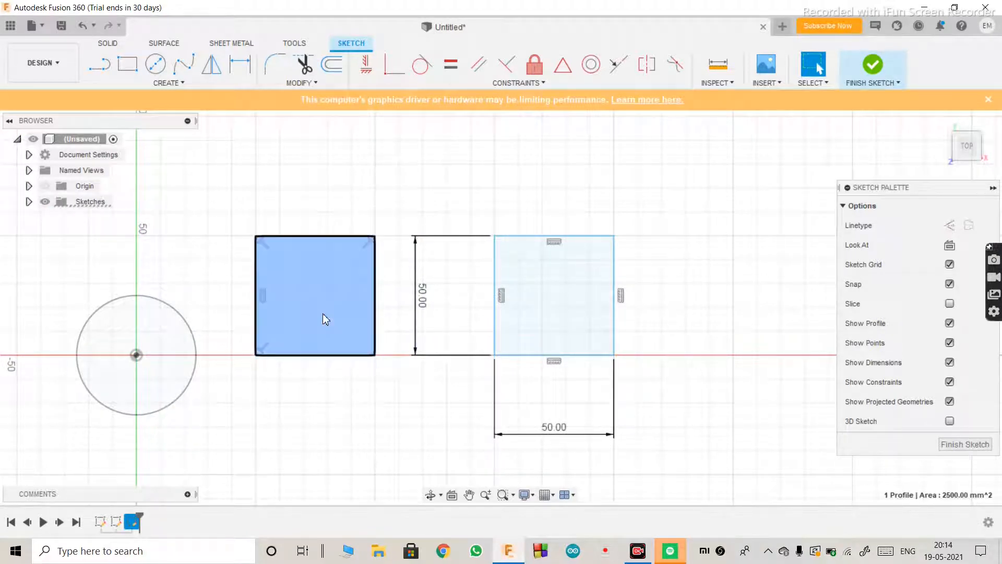
key(Escape)
click(376, 291)
key(Delete)
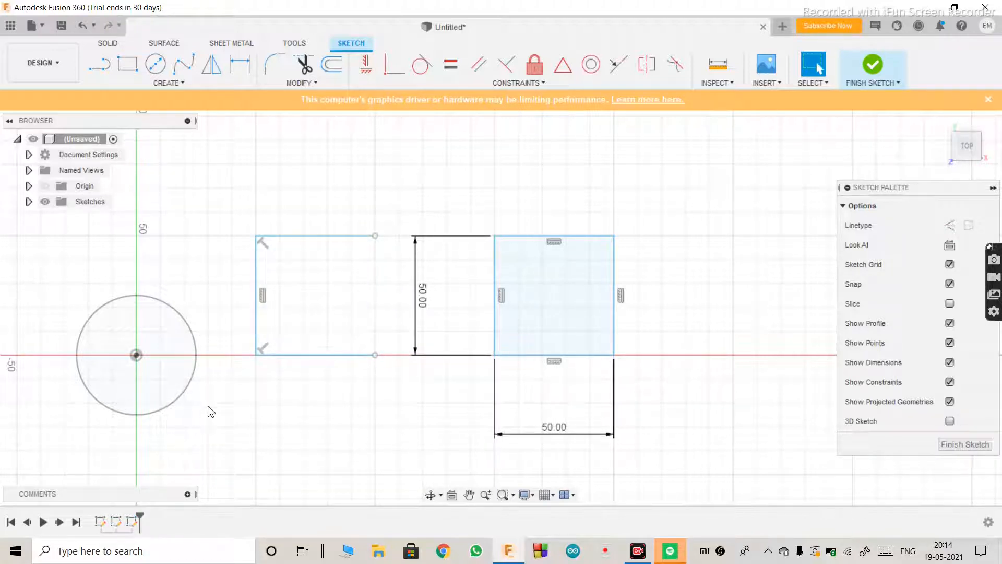
drag(222, 399, 392, 203)
key(Delete)
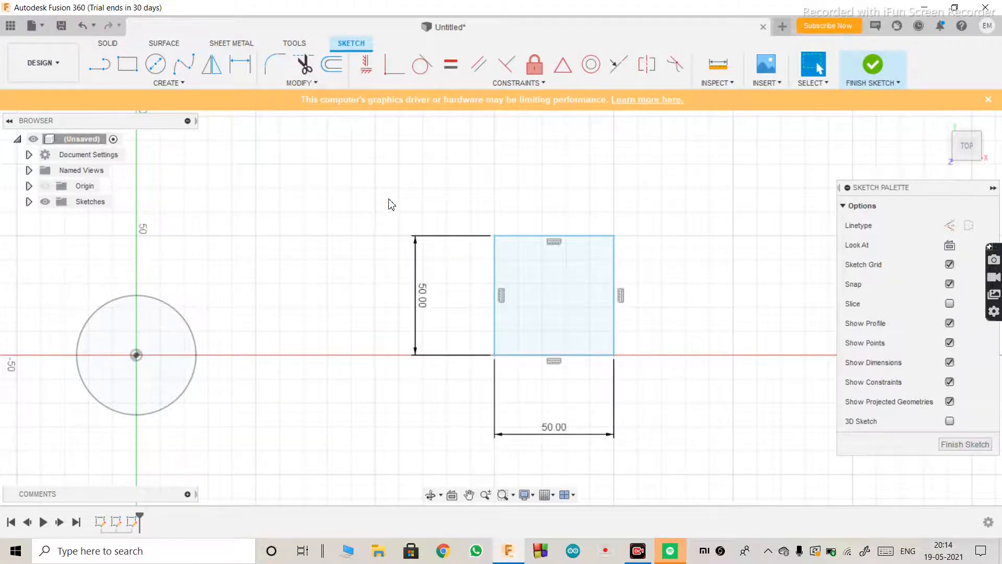
Draw a 50 by 50 mm centre rectangle with its centre on the negative X axis, about 150 mm from the origin.
scroll(391, 203, down, 3)
scroll(391, 203, up, 2)
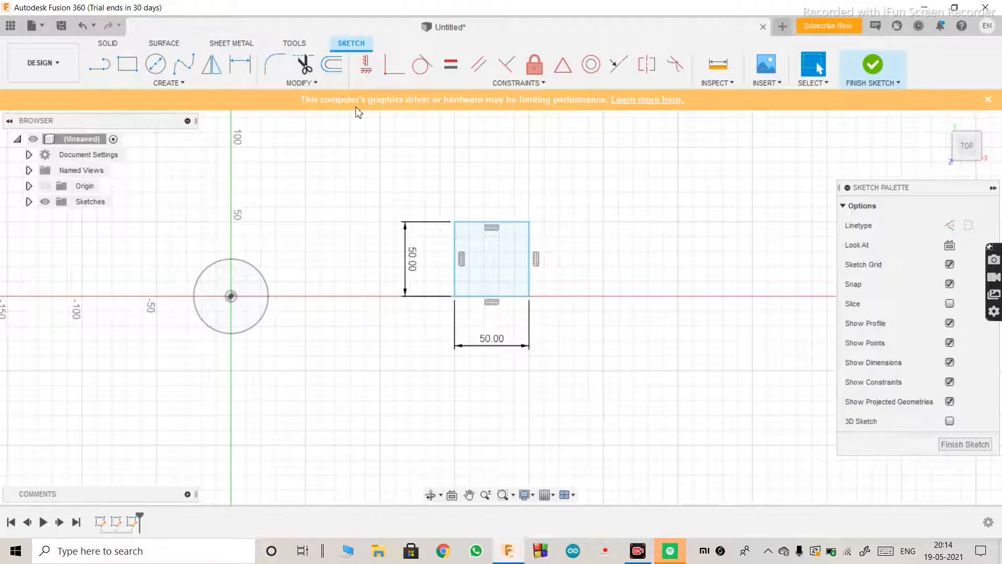
click(128, 65)
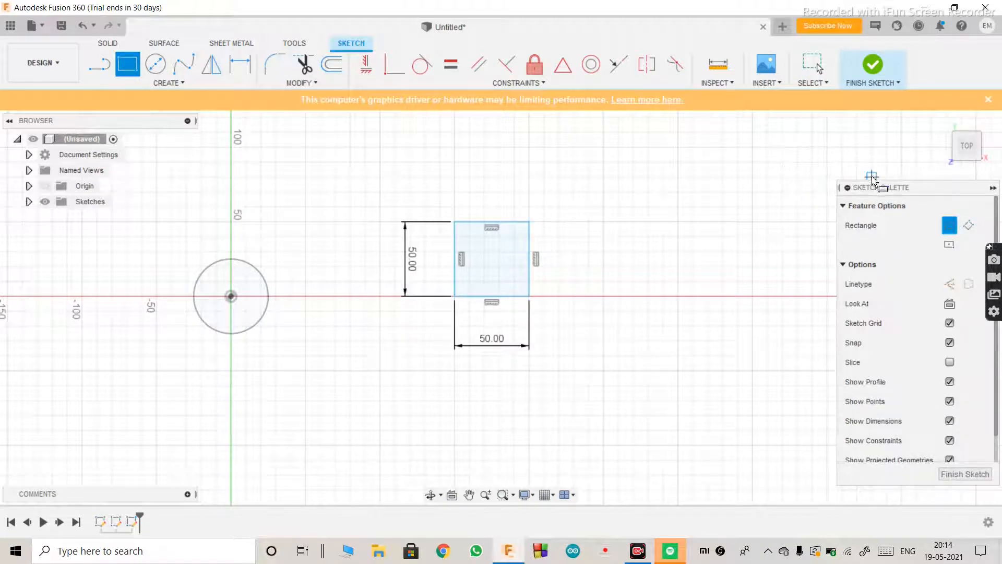
click(949, 245)
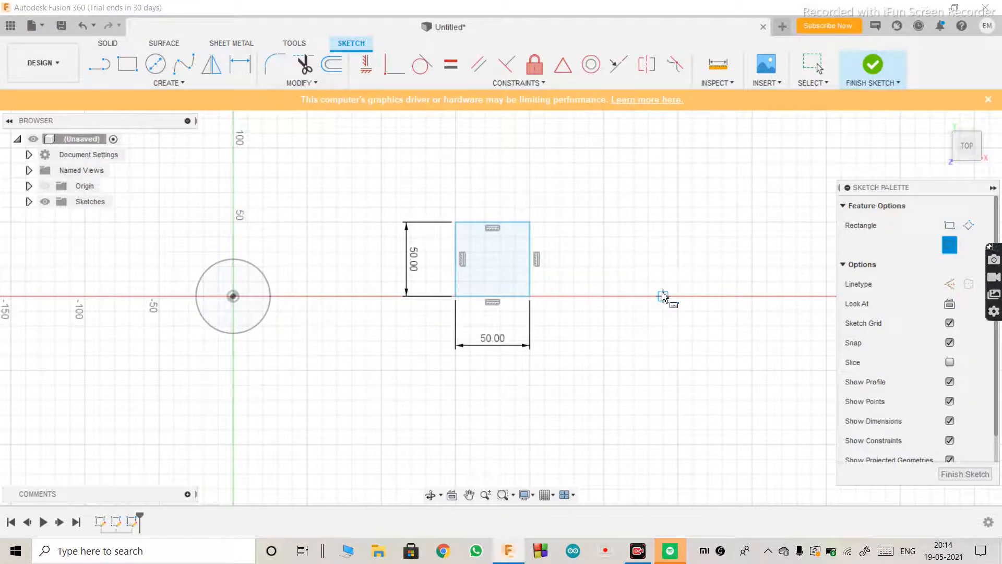
scroll(664, 295, down, 3)
scroll(374, 293, up, 3)
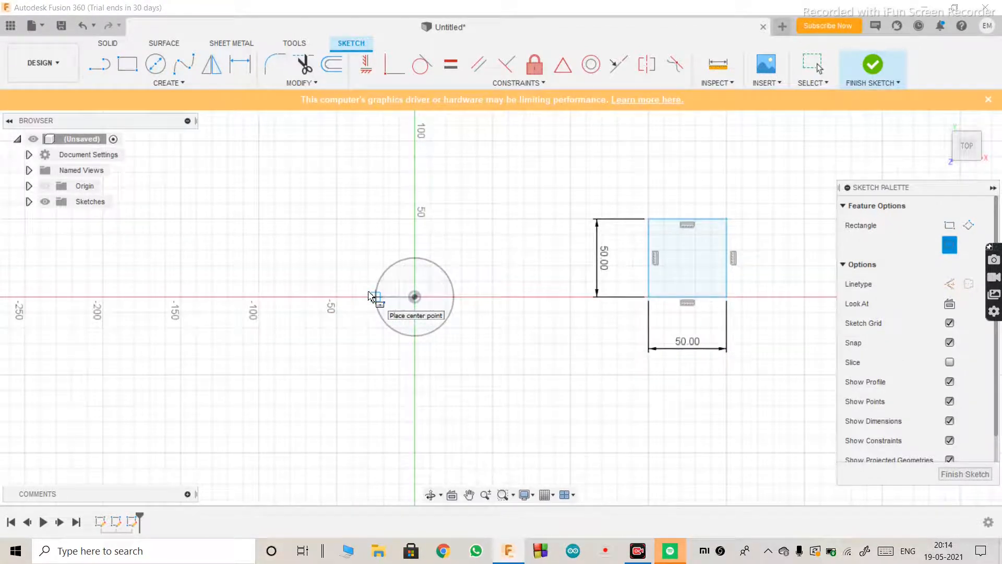
click(180, 297)
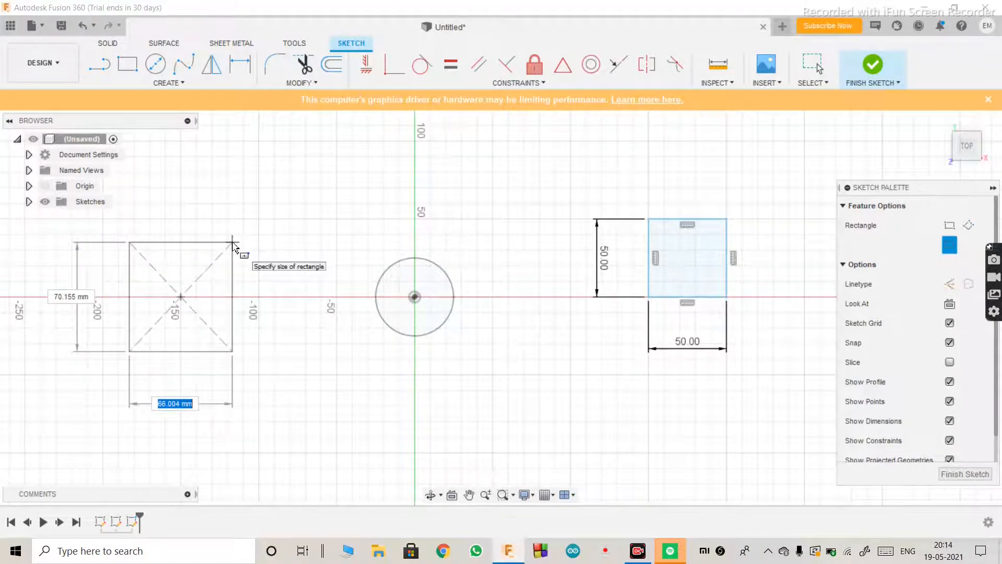
text(50)
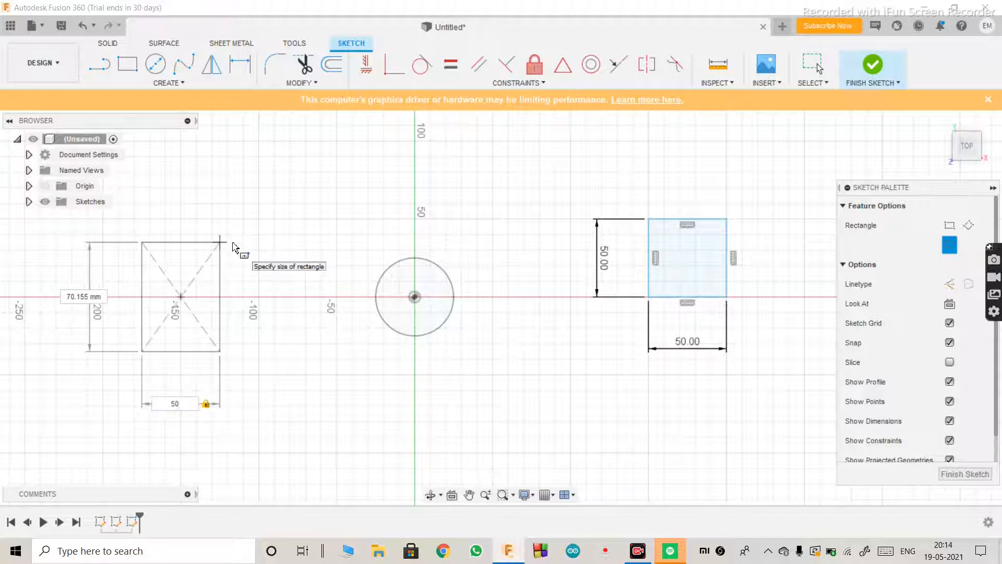
key(Tab)
text(50)
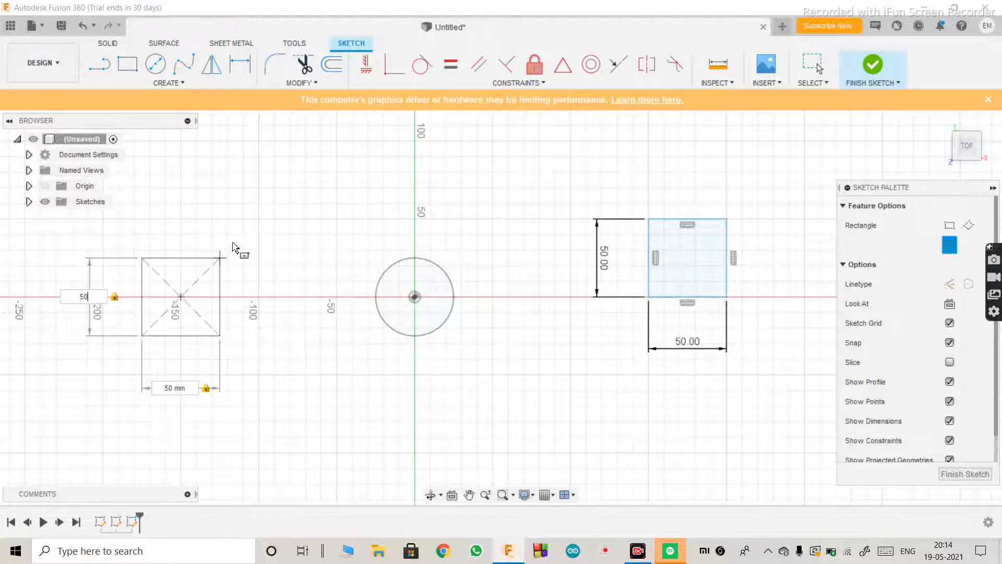
key(Return)
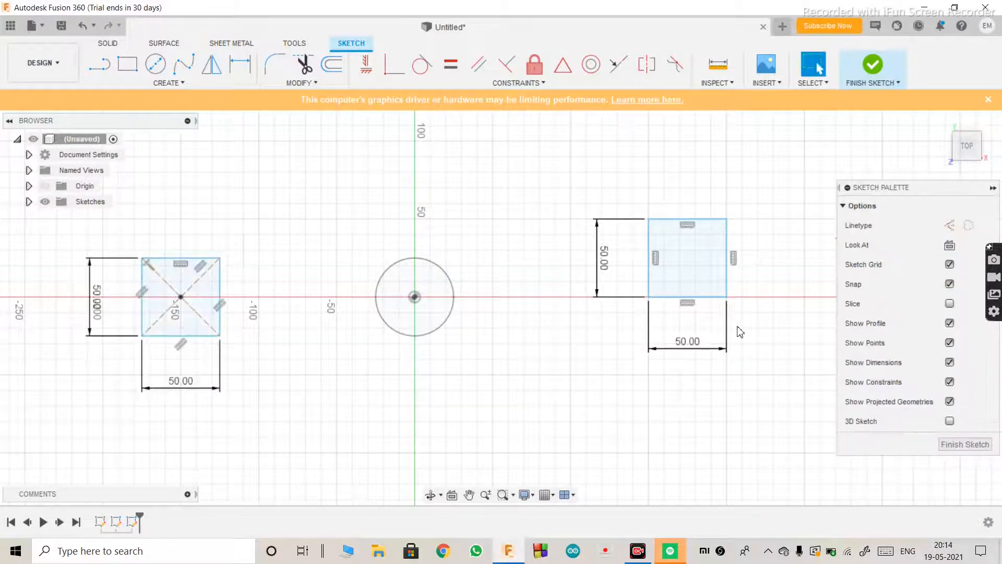
Delete the dimensioned 2-point square on the positive X axis, including its dimensions.
drag(577, 369, 788, 188)
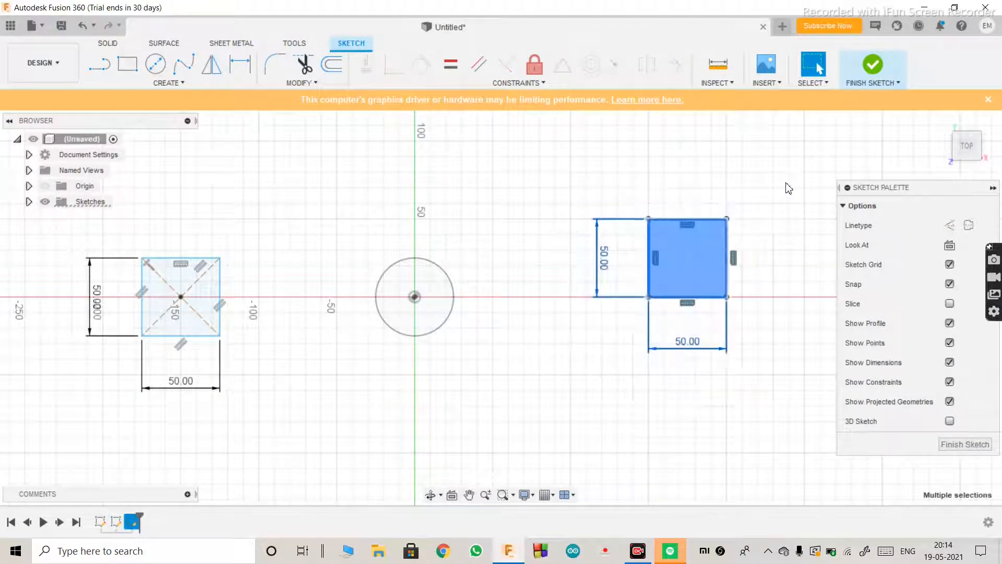
key(Delete)
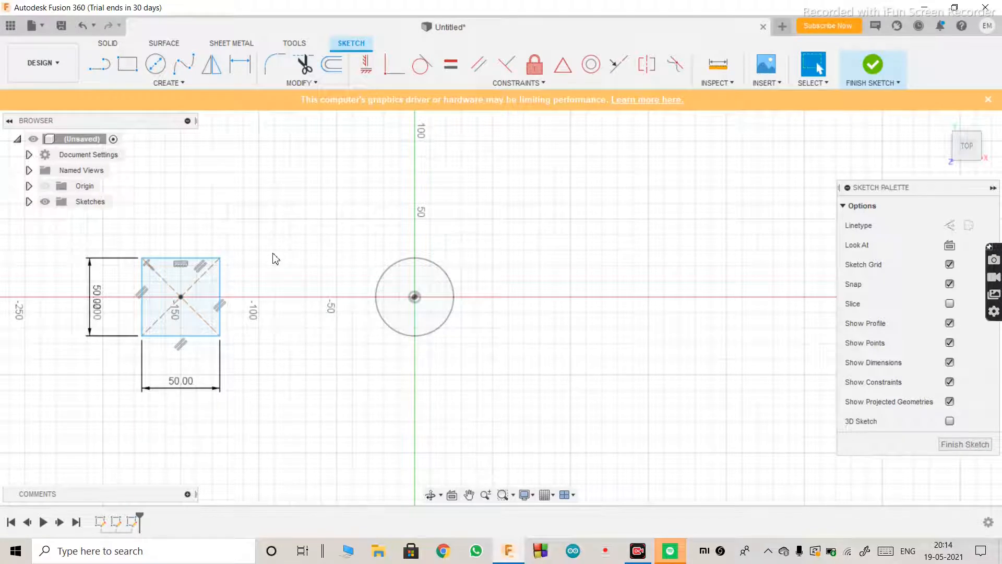
Draw a closed triangle with lines beyond the circle, its horizontal base about 70 mm long just below the positive X axis and its apex above it.
click(102, 69)
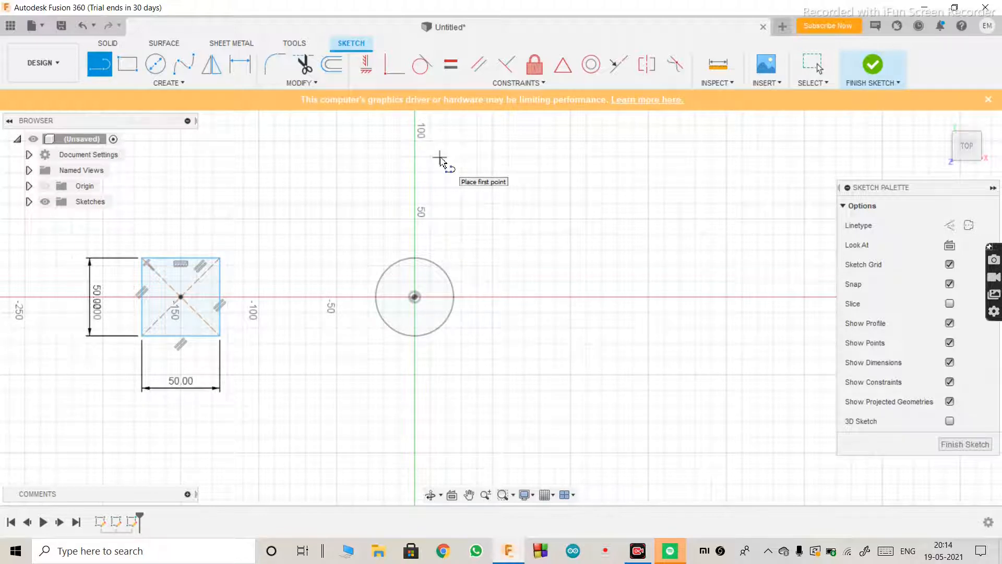
click(162, 86)
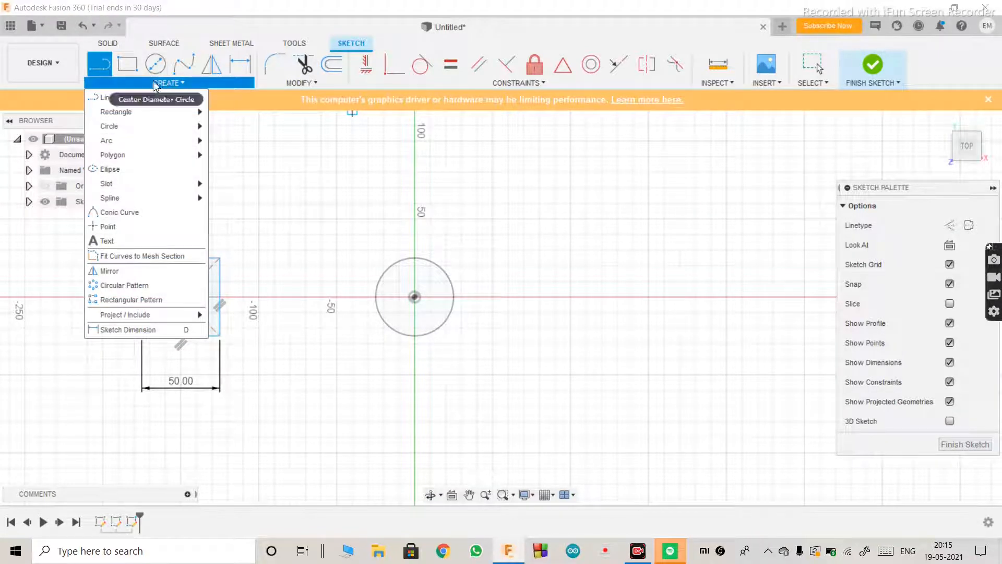
click(120, 98)
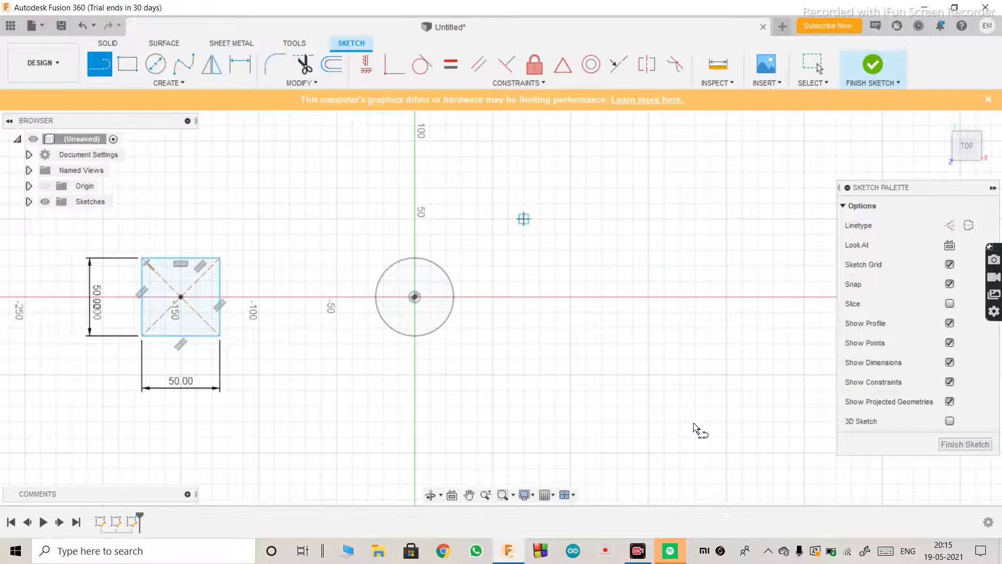
click(570, 328)
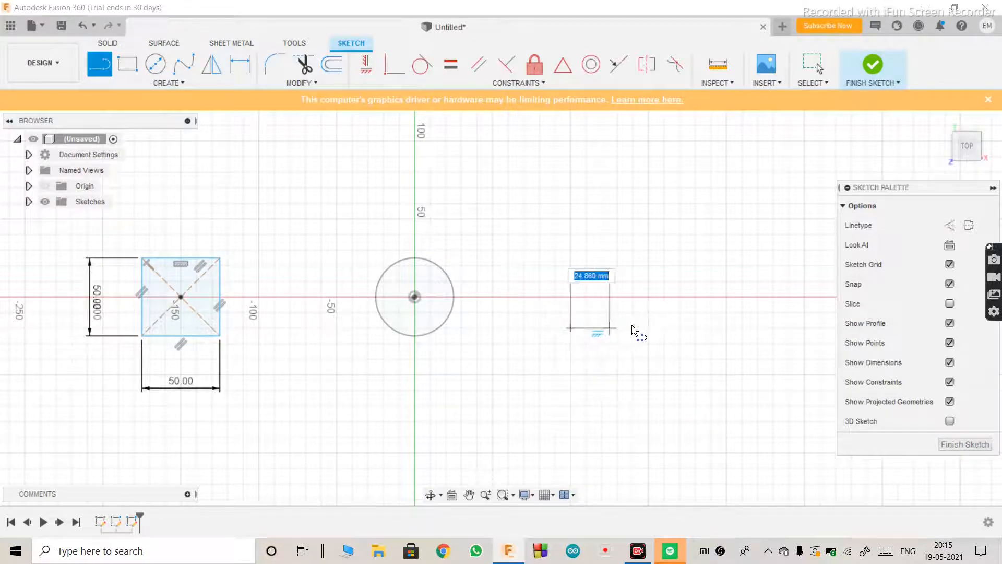
click(681, 328)
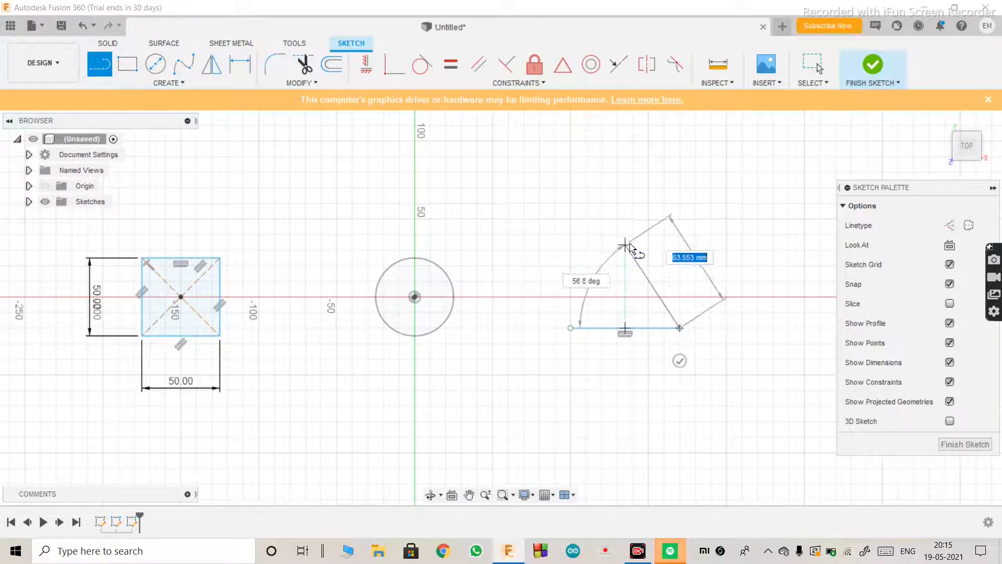
click(625, 238)
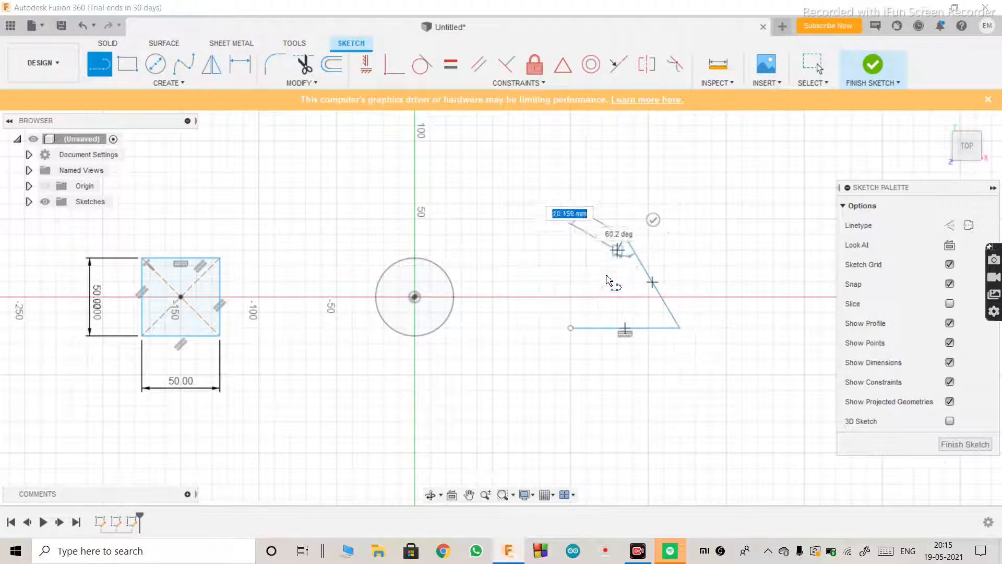
click(571, 328)
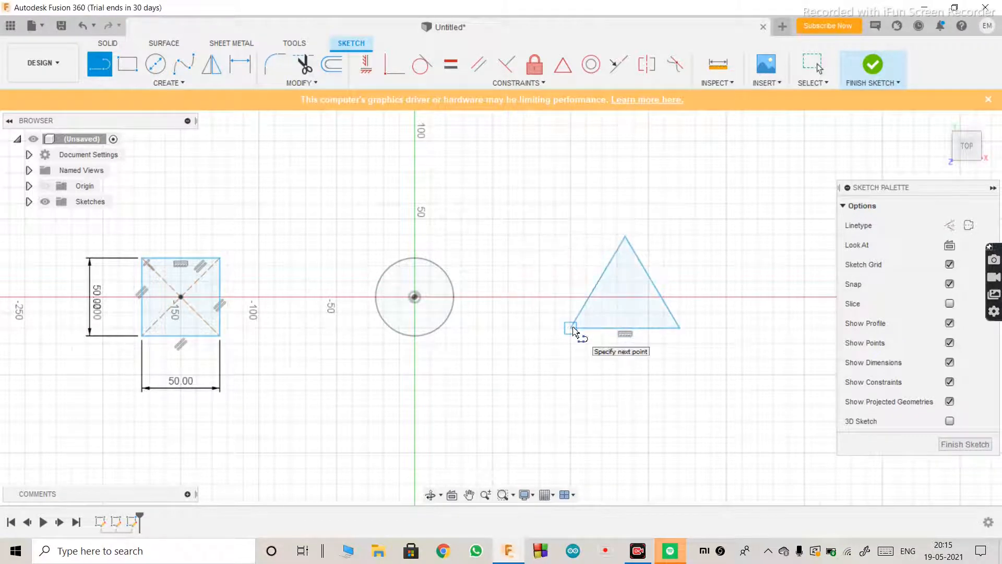
key(Escape)
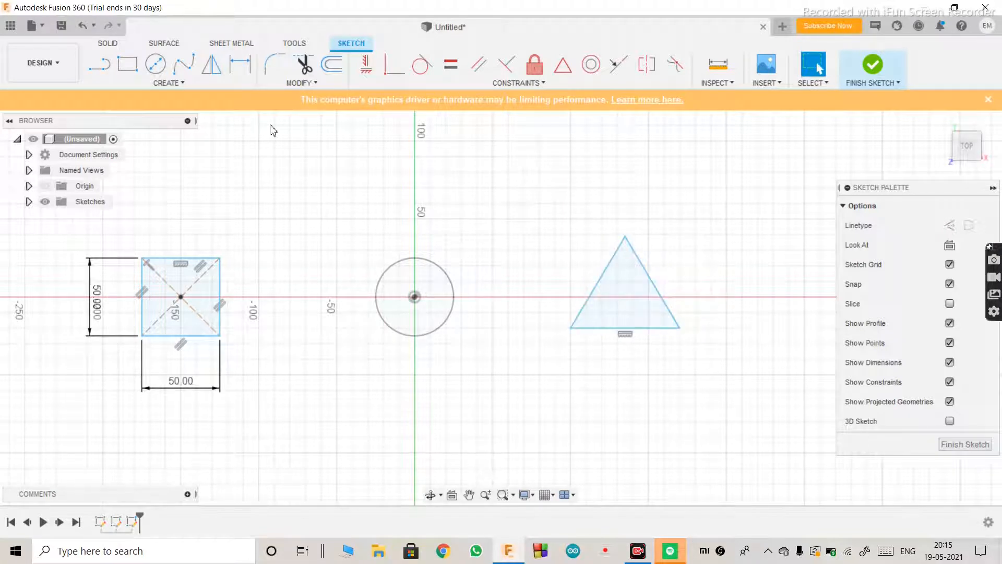
Draw a second closed, irregular triangle with lines below the X axis, between the circle and the first triangle, starting with a side about 72 mm long.
click(100, 65)
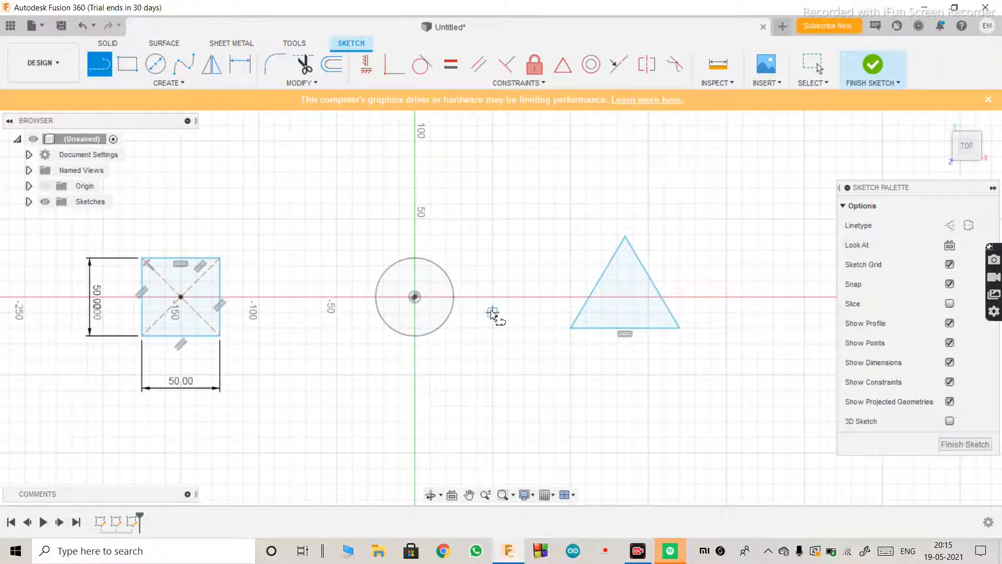
click(462, 449)
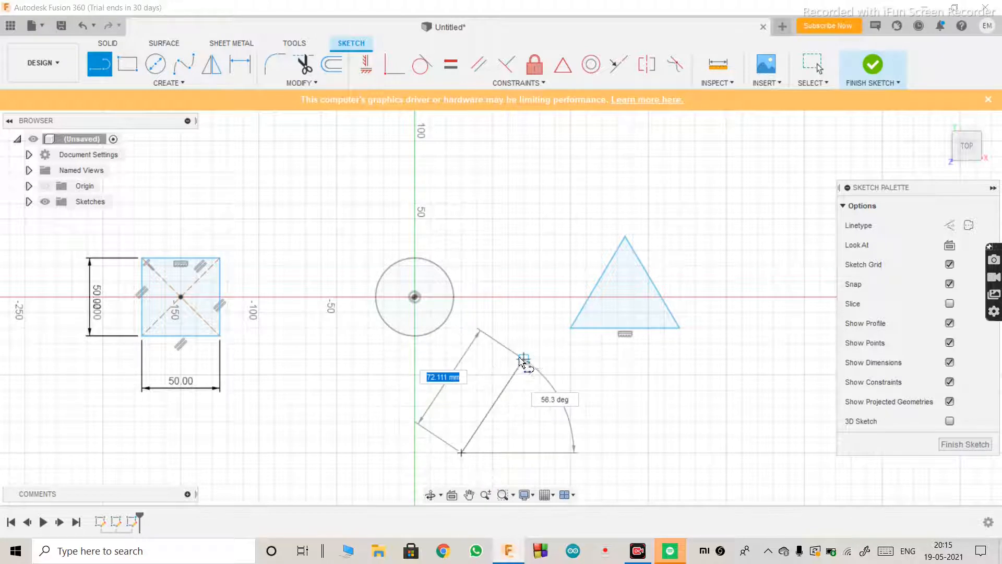
click(523, 359)
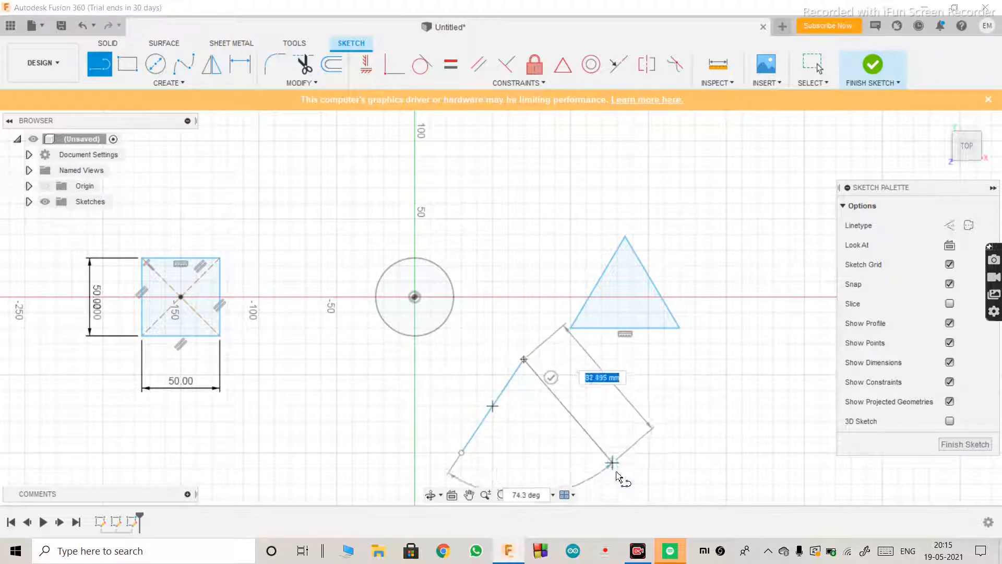
click(617, 468)
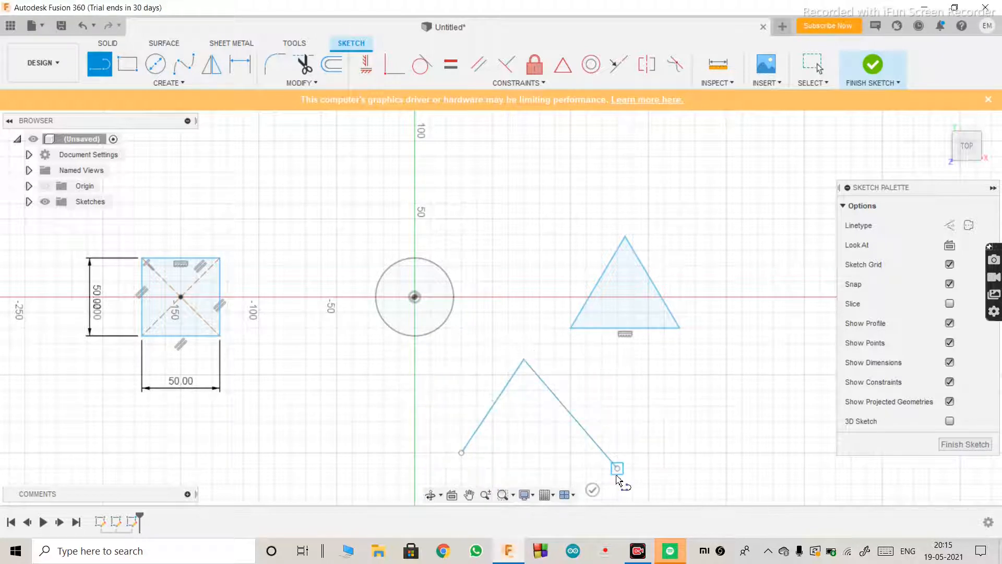
click(463, 452)
key(Escape)
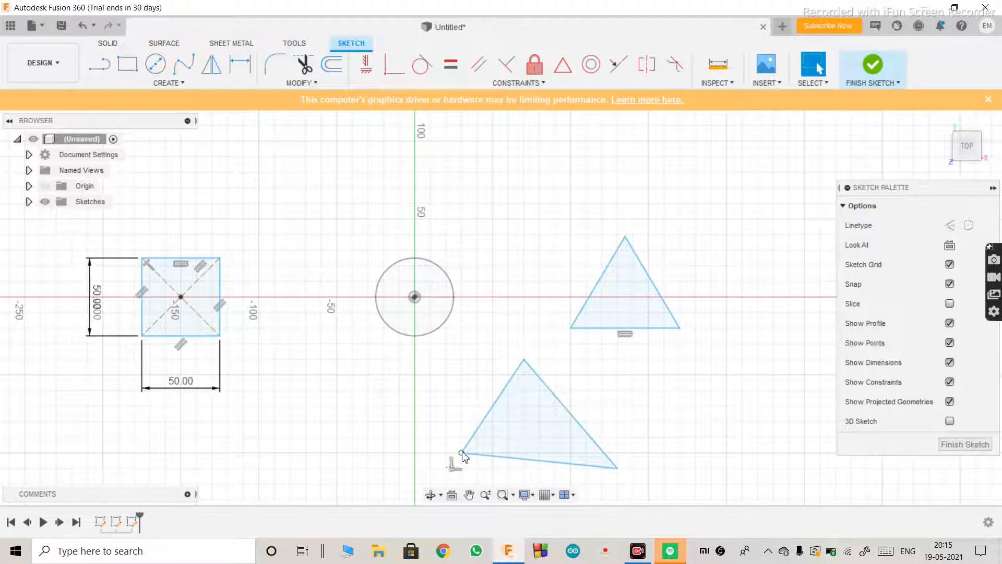
Delete both line-drawn triangles, the irregular one below the X axis and the one on the positive X axis.
drag(431, 478, 646, 363)
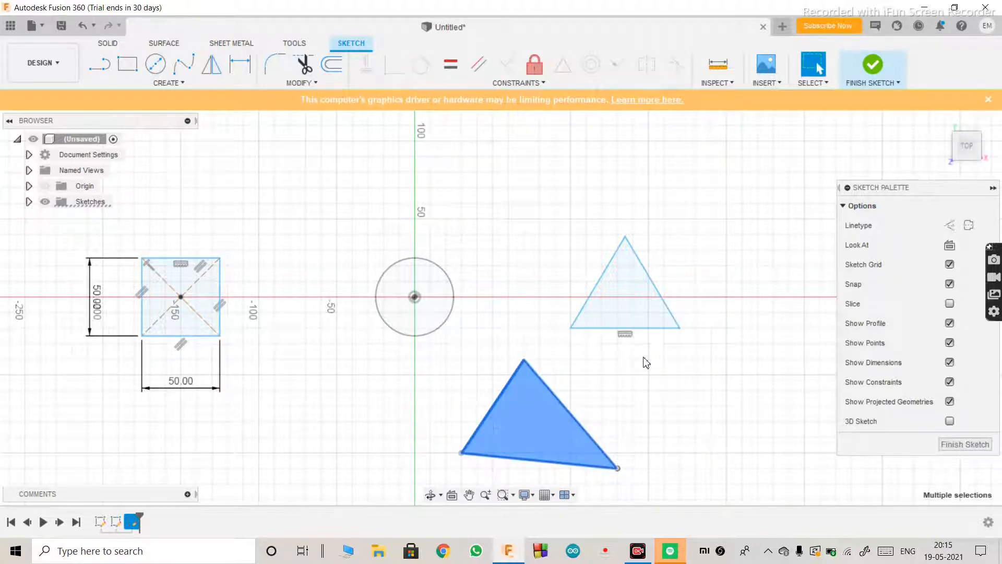
key(Delete)
drag(545, 368, 720, 164)
key(Delete)
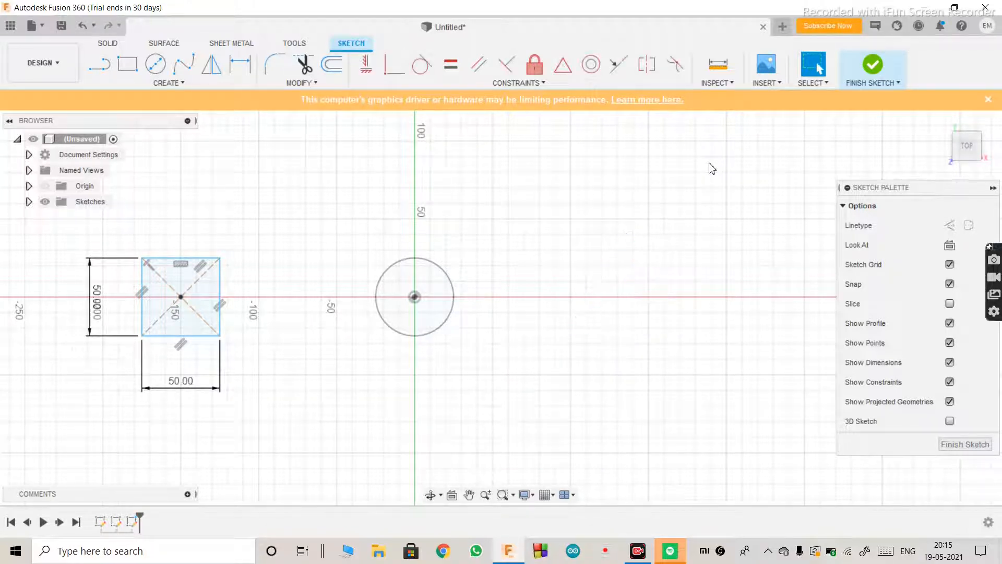
Draw a closed, irregular four-sided shape with lines above the positive X axis, starting on the axis about 100 mm from the origin.
click(193, 84)
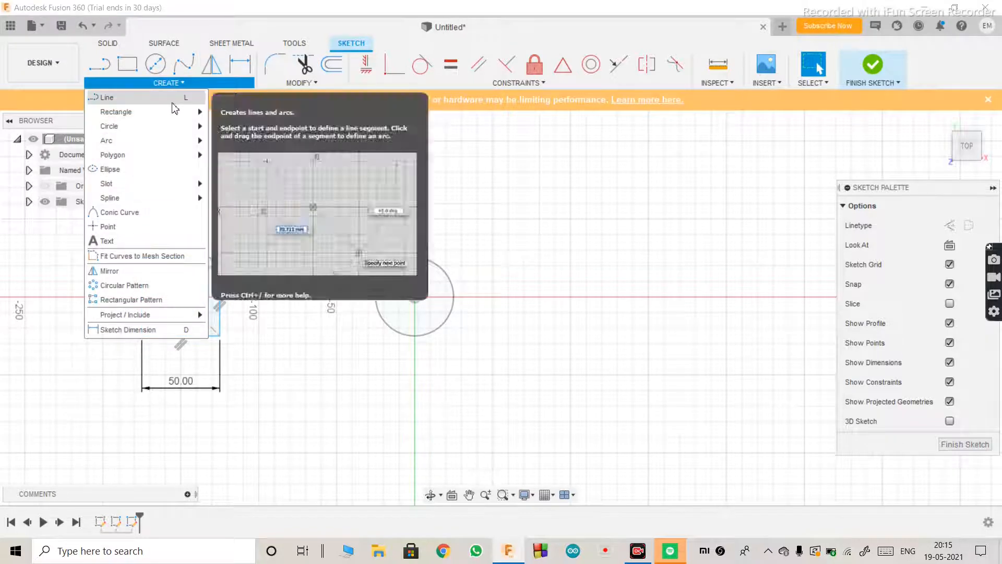
mouse_move(160, 155)
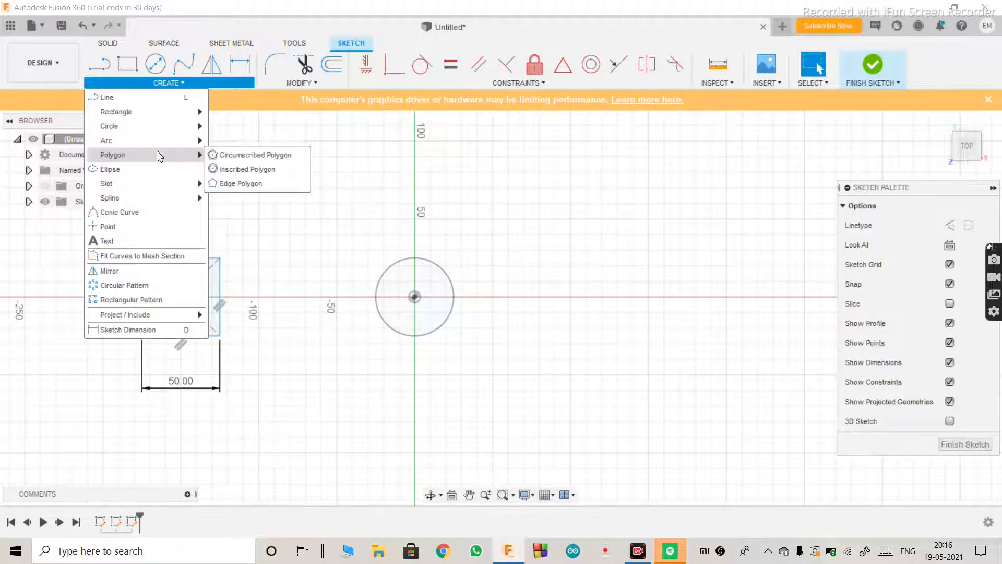
click(110, 97)
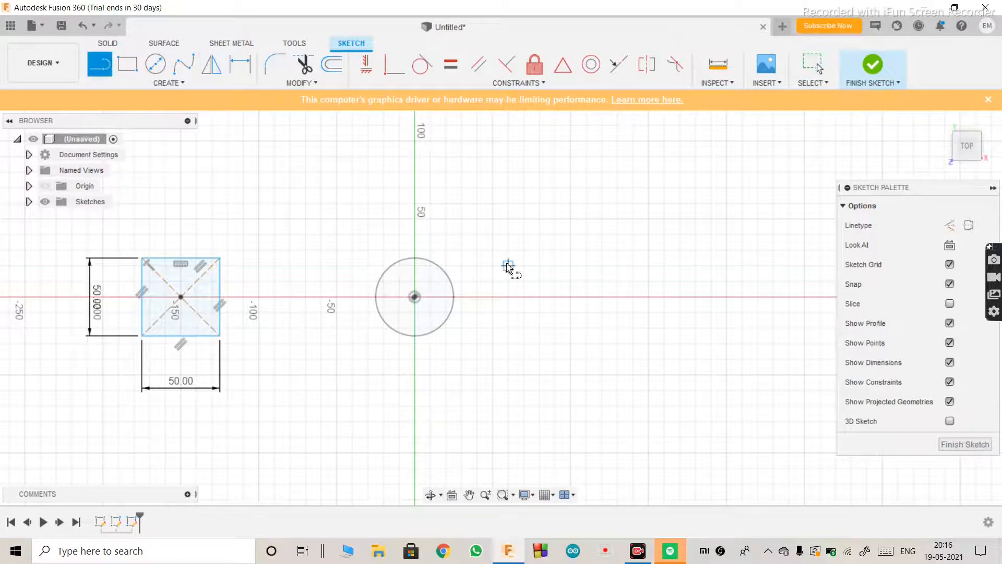
click(571, 297)
click(601, 219)
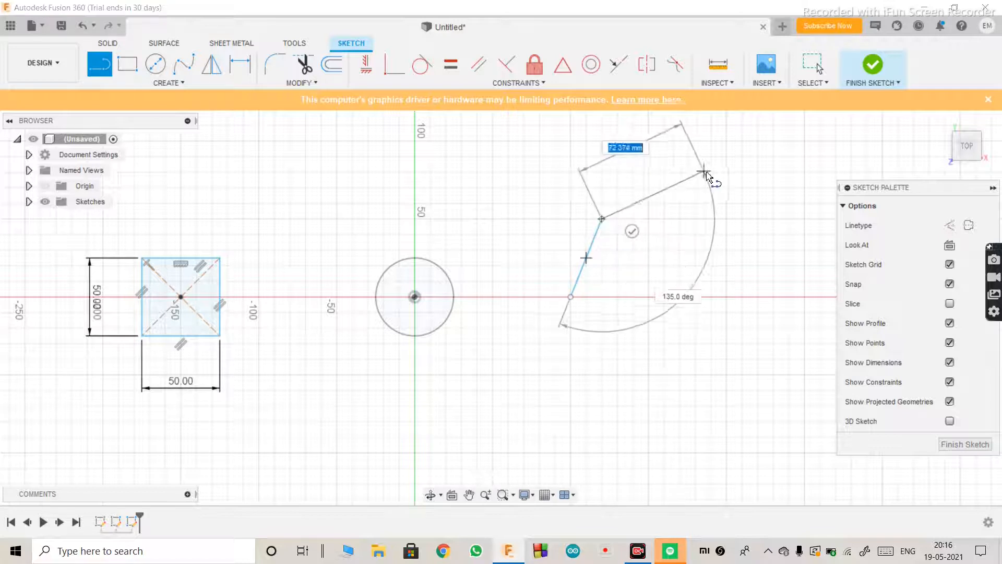
click(711, 173)
click(696, 250)
mouse_move(696, 250)
mouse_down()
mouse_move(749, 293)
mouse_move(663, 352)
mouse_move(649, 294)
mouse_move(696, 251)
mouse_up()
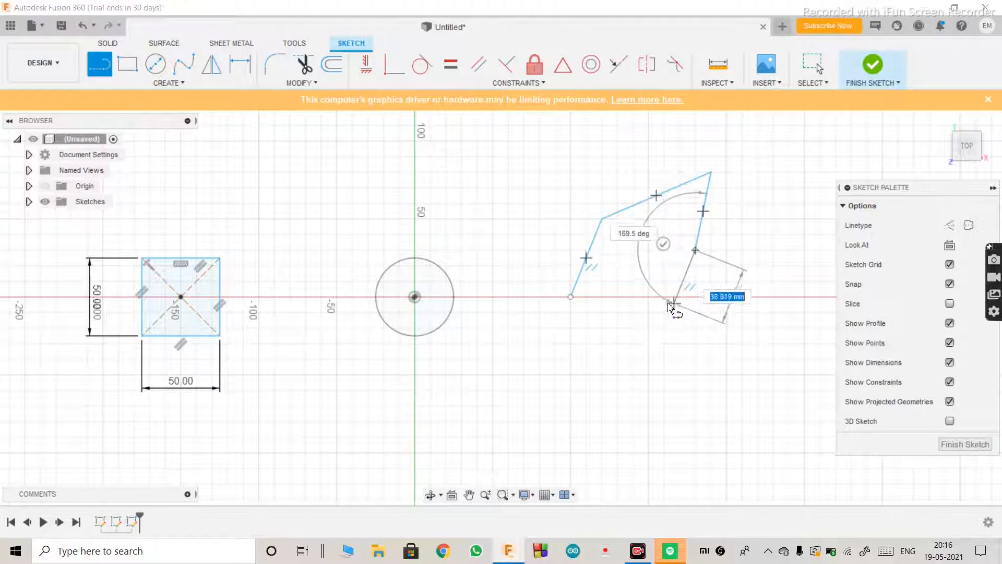
click(571, 297)
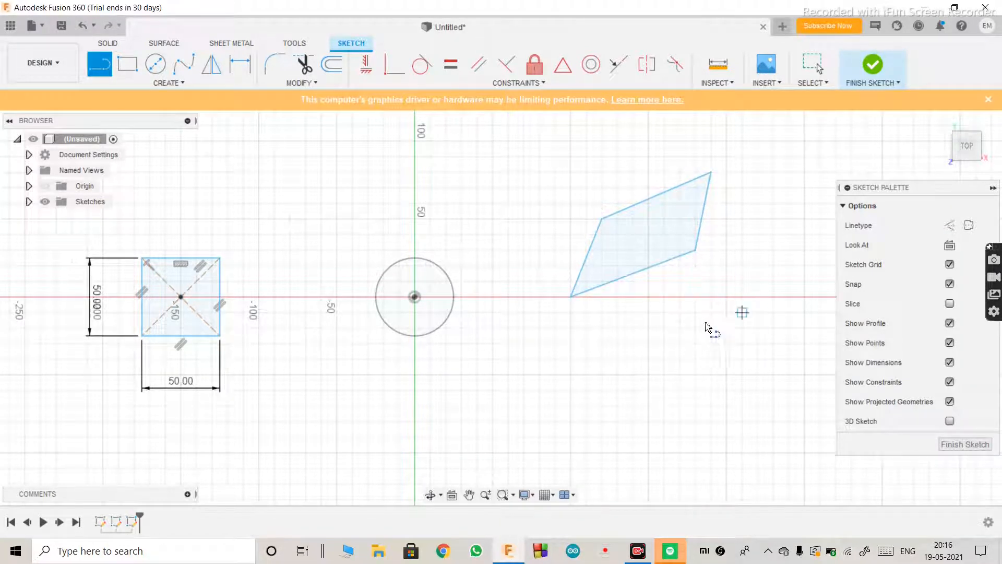
key(Escape)
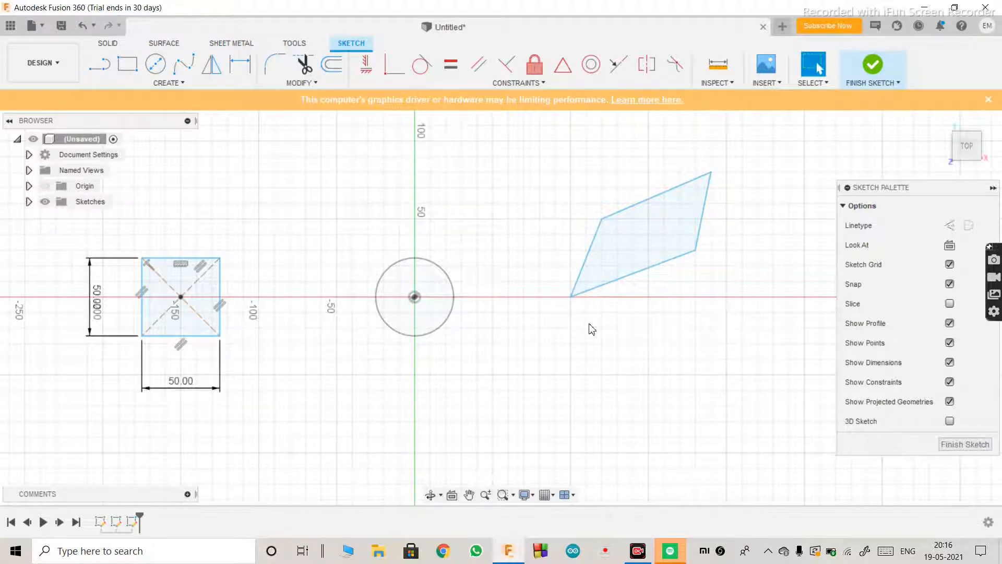
Delete the irregular four-sided shape above the positive X axis.
drag(539, 311, 733, 149)
key(Delete)
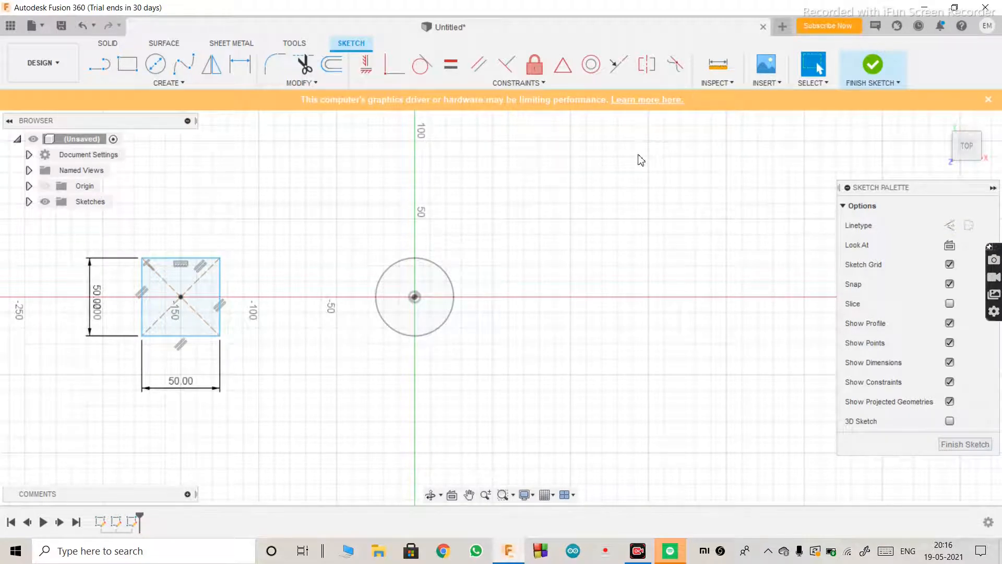
Start a circumscribed polygon centred on the positive X axis about 150 mm from the origin, with a 50 mm radius.
click(174, 83)
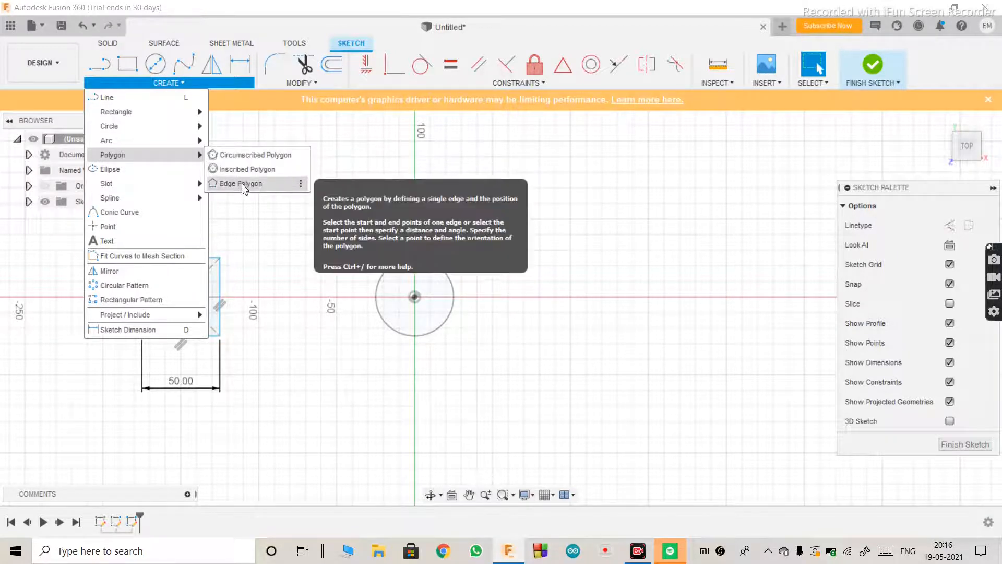
click(251, 158)
click(648, 296)
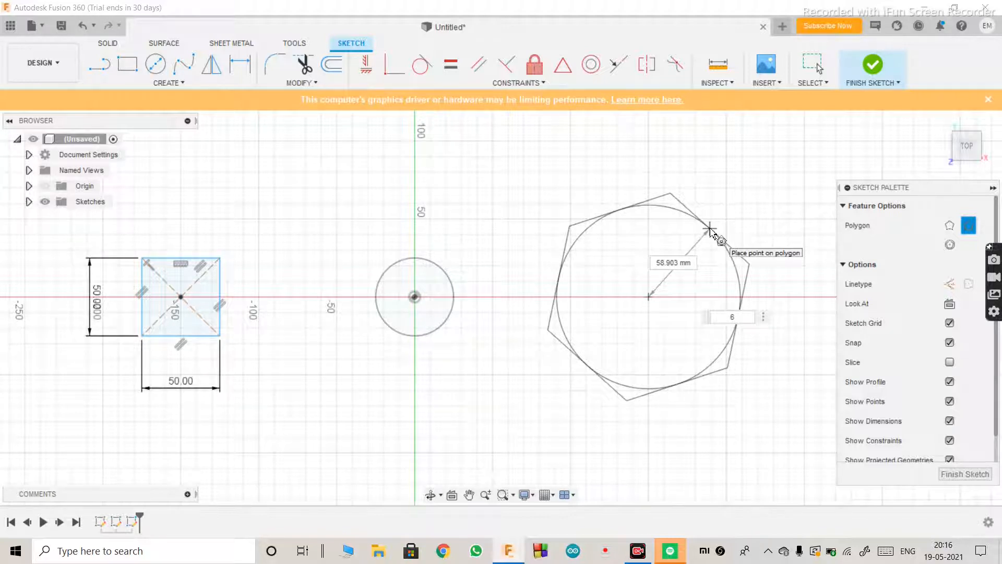
key(BackSpace)
key(BackSpace)
key(BackSpace)
key(BackSpace)
key(BackSpace)
key(BackSpace)
key(BackSpace)
key(BackSpace)
key(BackSpace)
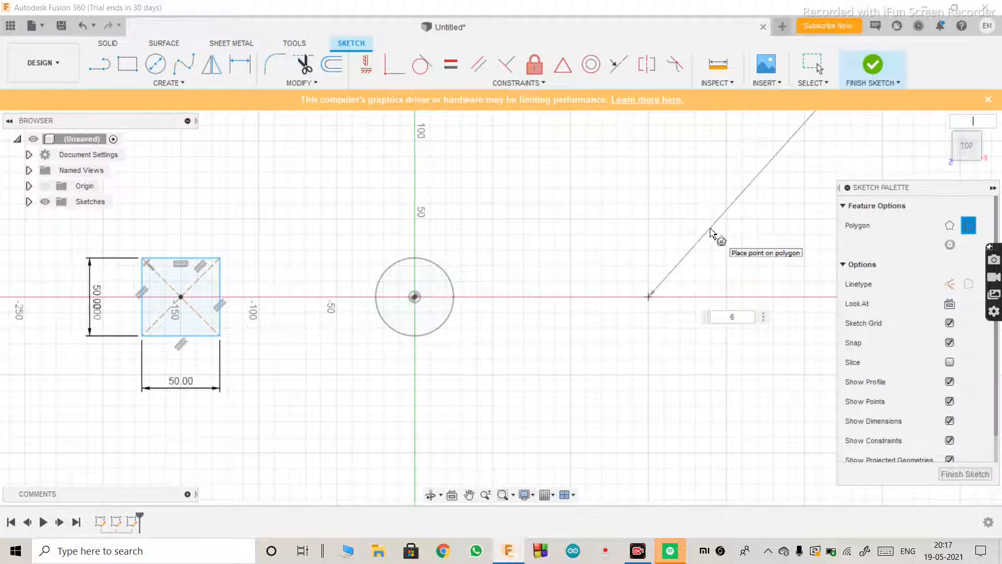
text(50)
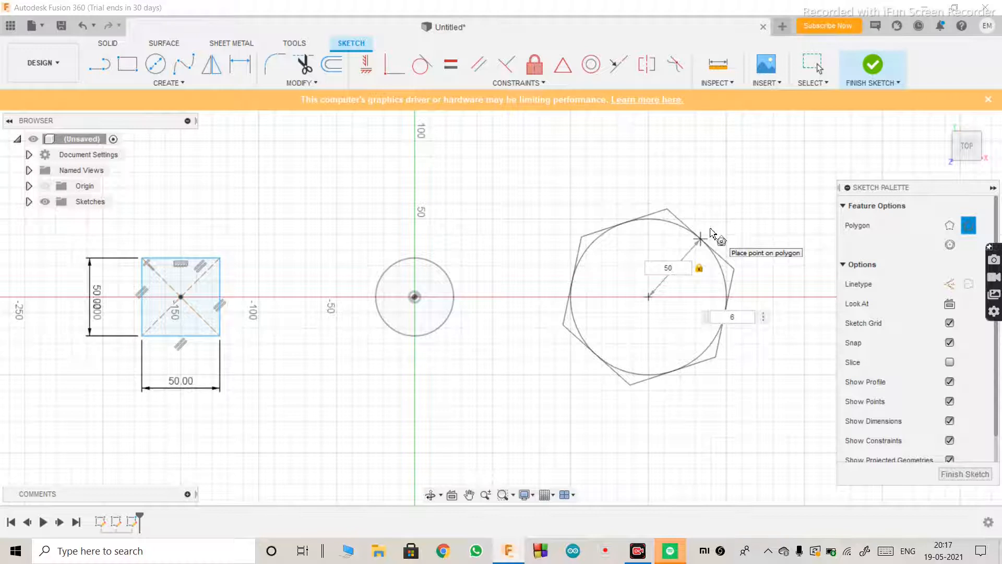
key(Tab)
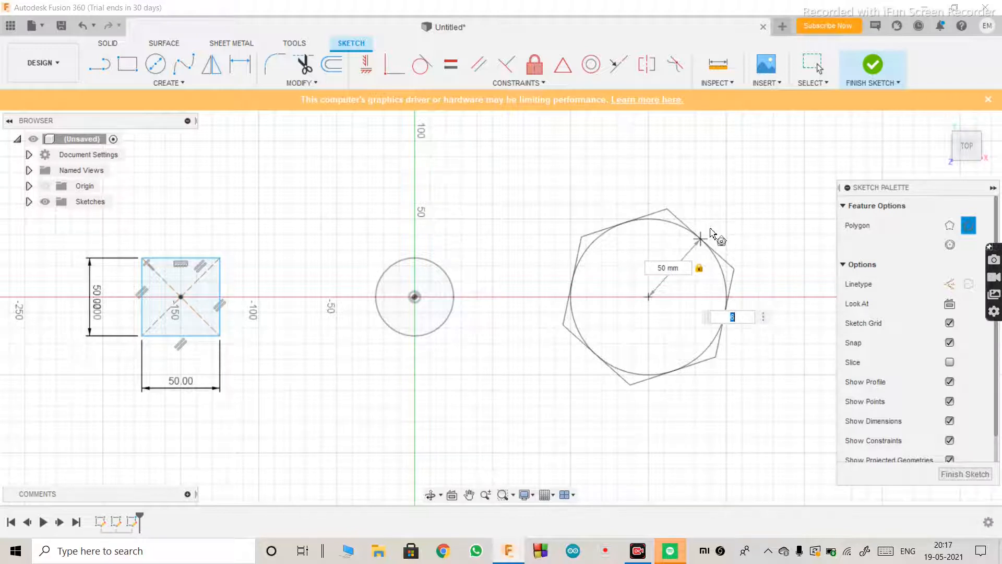
Preview the circumscribed polygon with 3, 4 and 20 sides.
text(3)
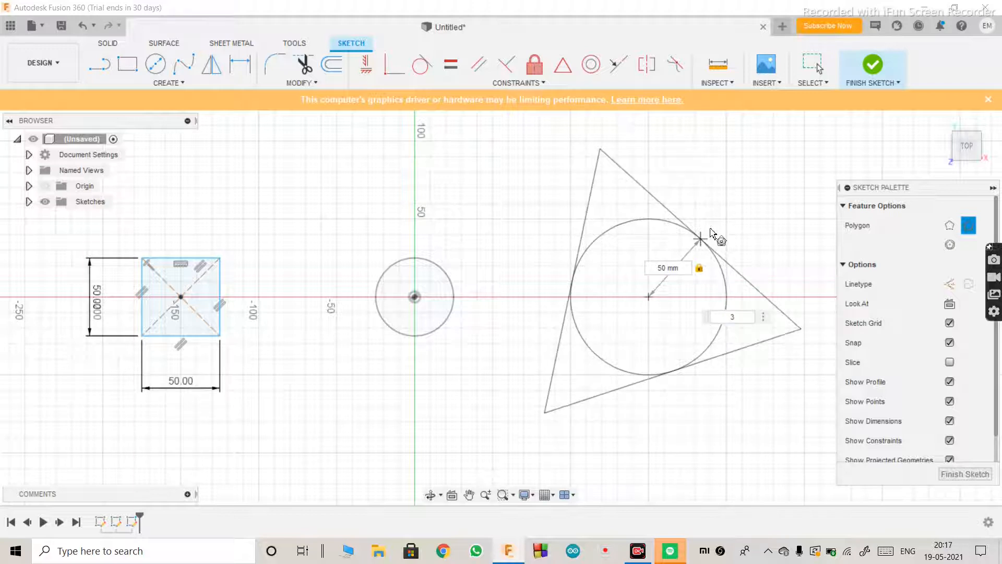
key(BackSpace)
text(4)
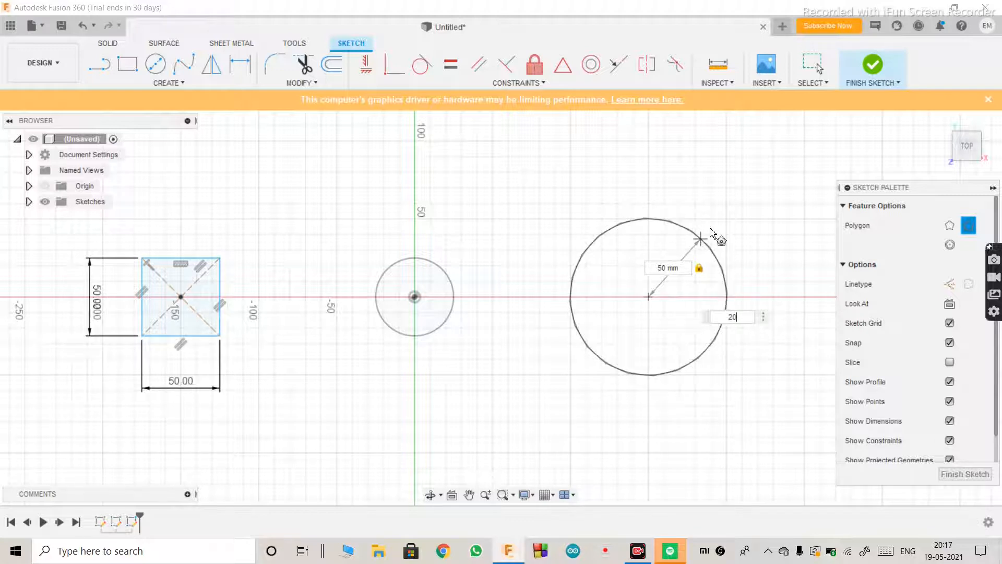
scroll(711, 231, up, 10)
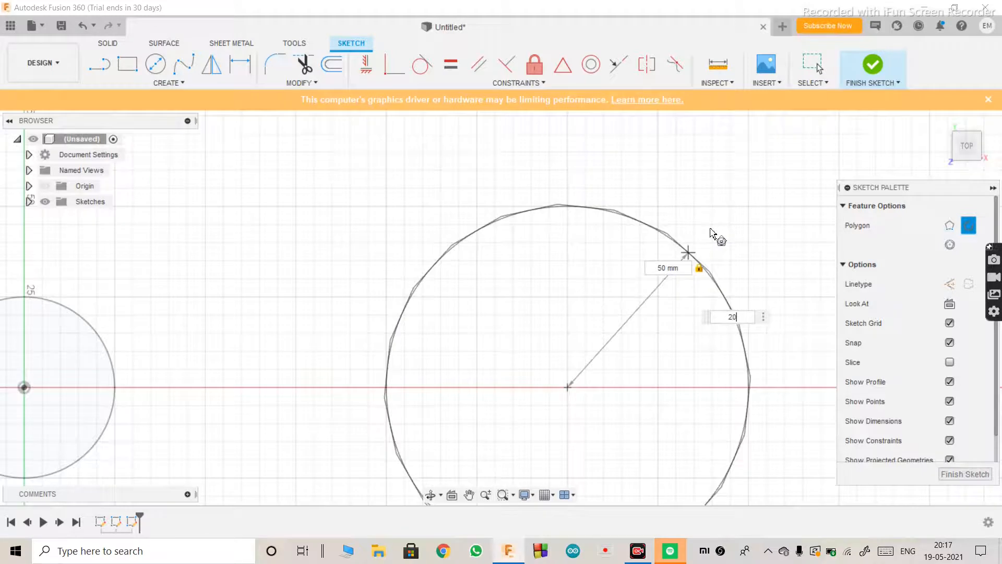
scroll(711, 232, down, 8)
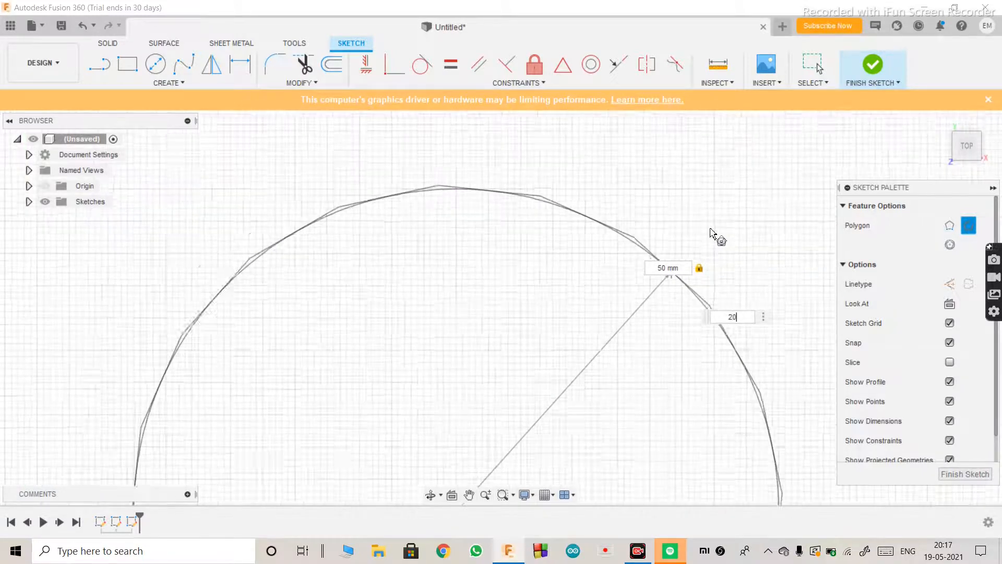
scroll(711, 231, down, 7)
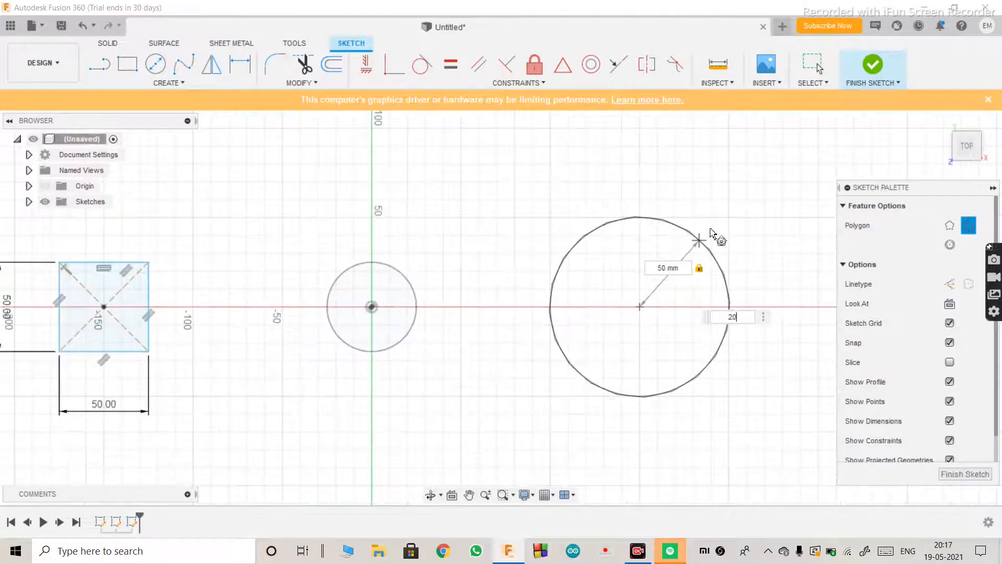
Set the circumscribed polygon to 3 sides and a 20 mm radius, and complete the triangle.
key(BackSpace)
key(BackSpace)
text(3)
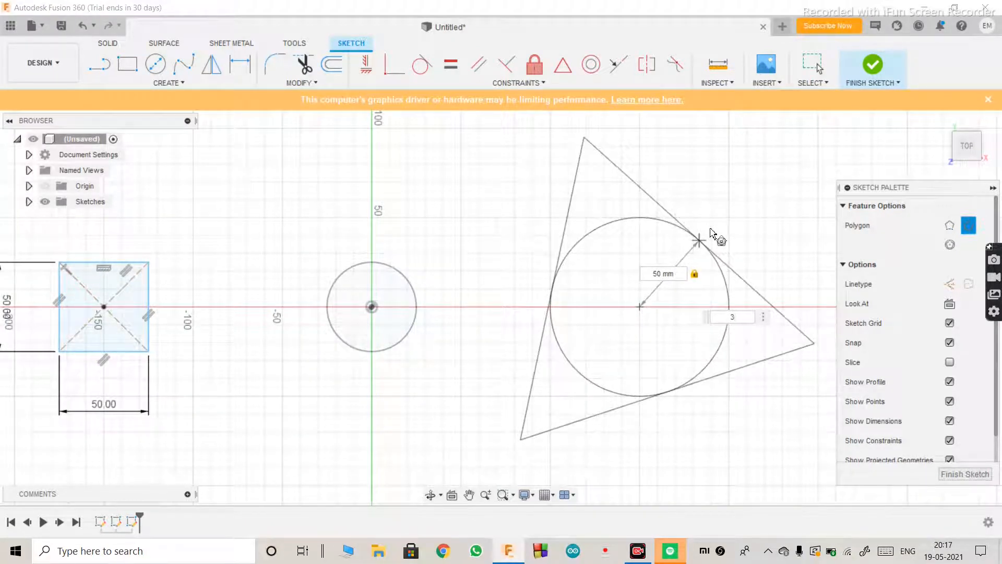
key(Tab)
text(10)
key(BackSpace)
key(BackSpace)
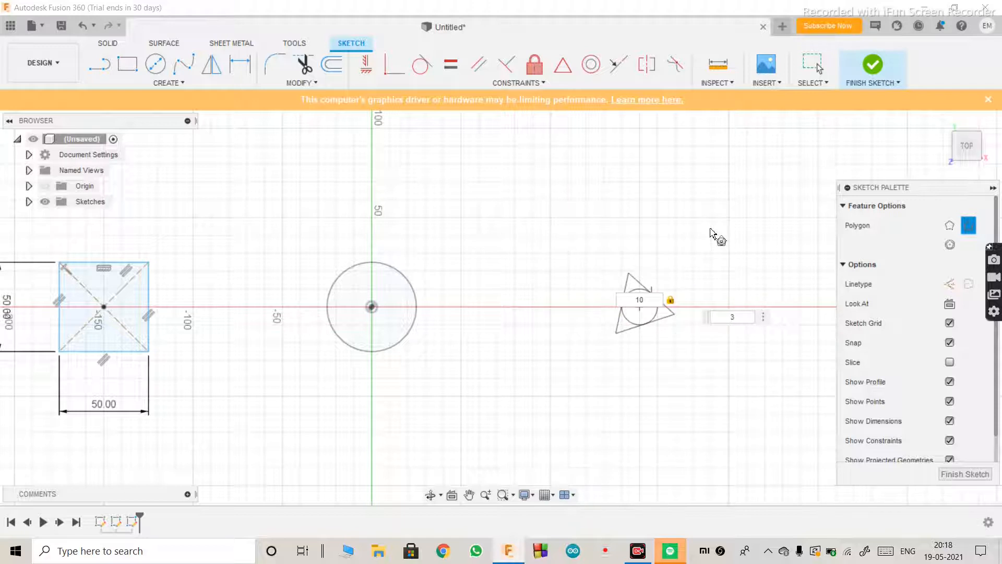
text(20)
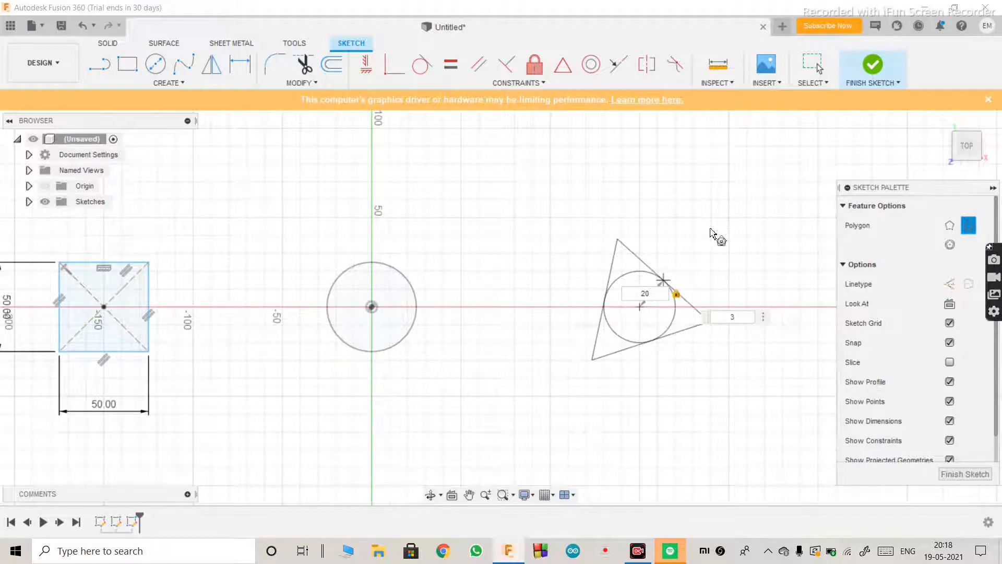
key(Return)
key(Escape)
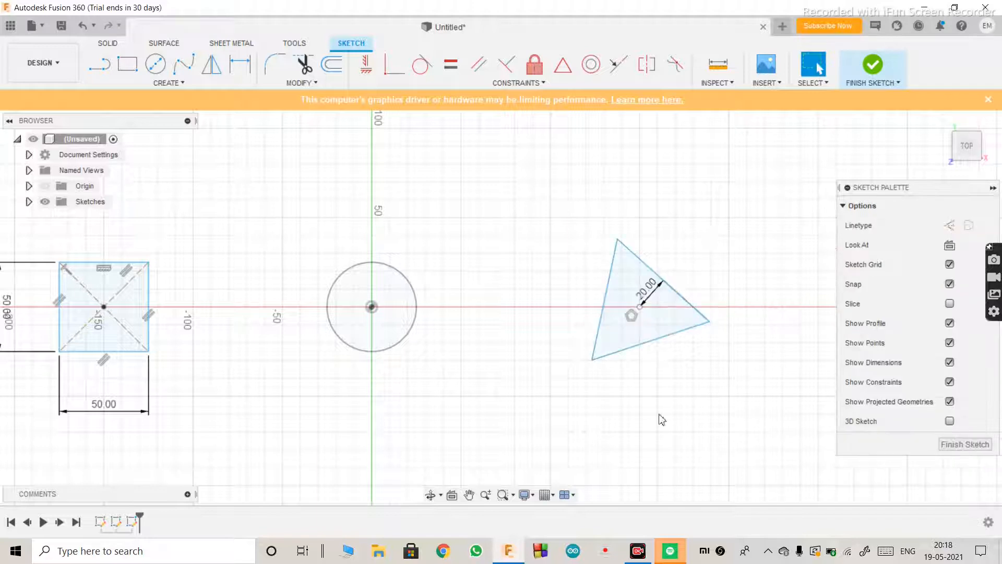
scroll(615, 445, up, 3)
scroll(614, 445, down, 3)
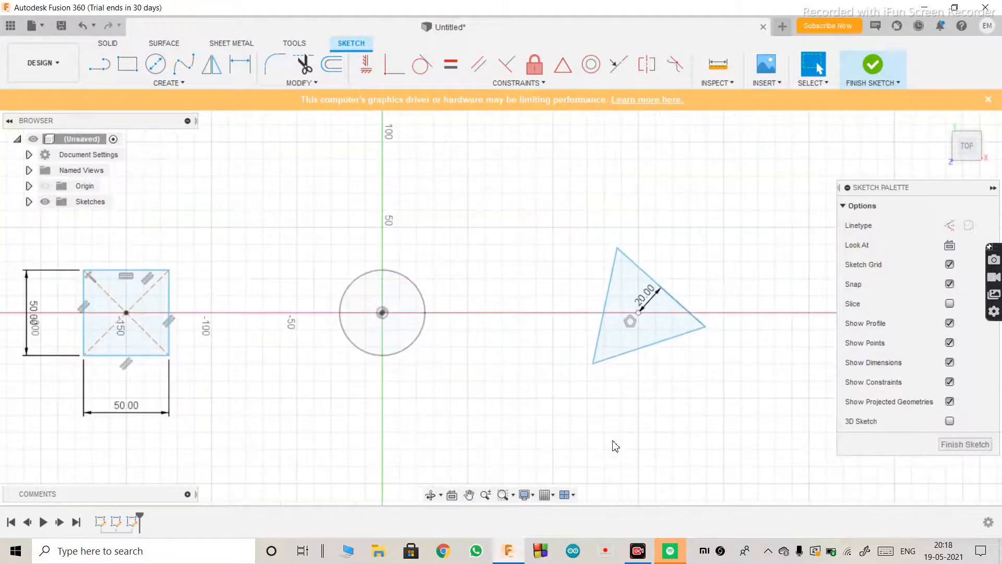
scroll(649, 346, down, 3)
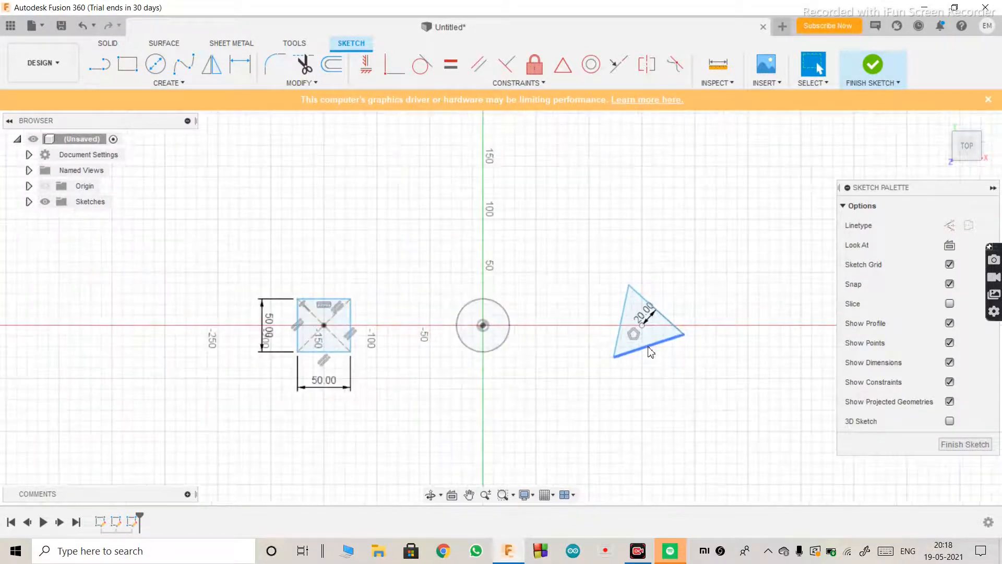
scroll(649, 347, up, 2)
scroll(649, 347, down, 3)
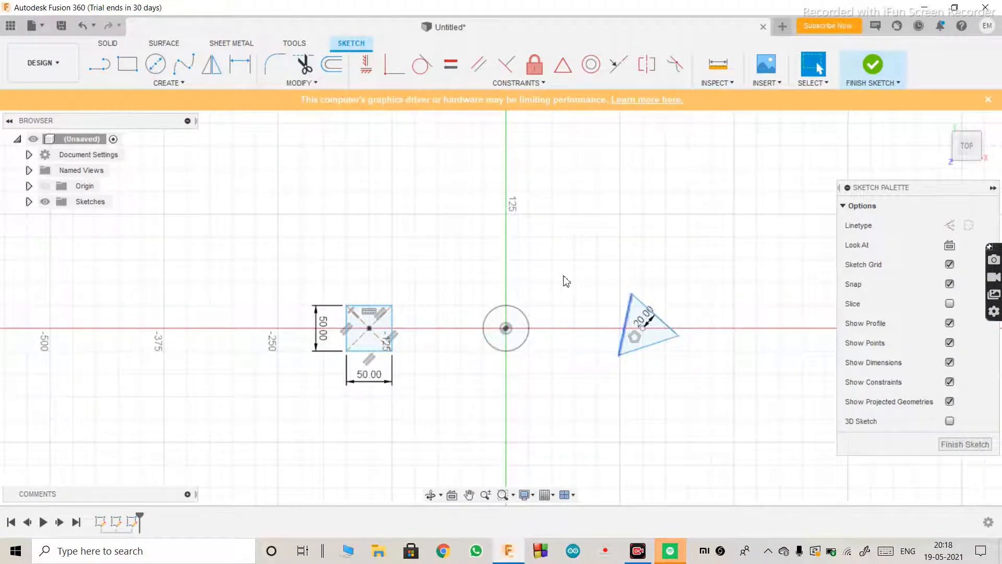
click(523, 313)
click(557, 293)
scroll(475, 256, up, 2)
scroll(475, 256, up, 1)
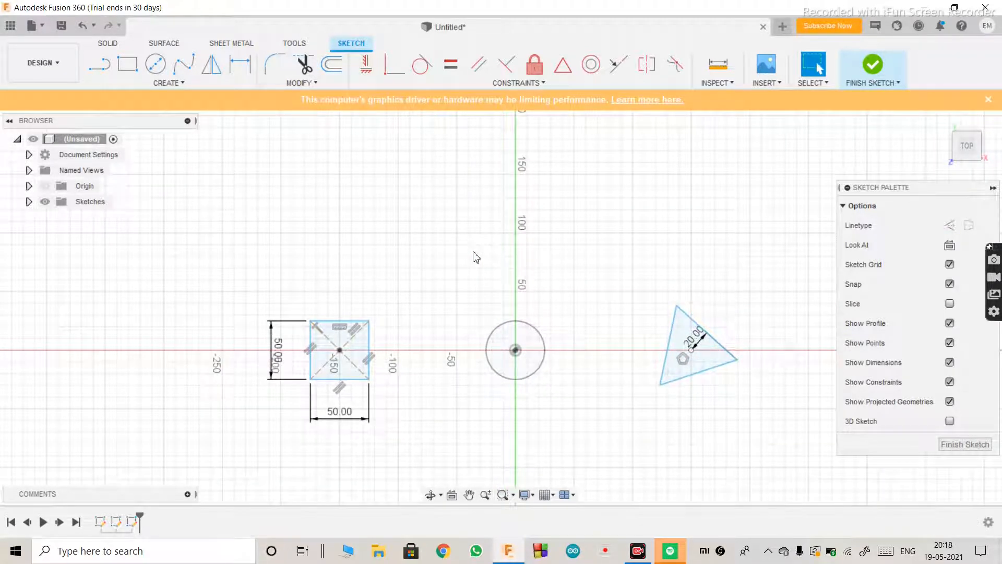
Start a circumscribed polygon centred on the positive Y axis about 150 mm from the origin.
click(166, 84)
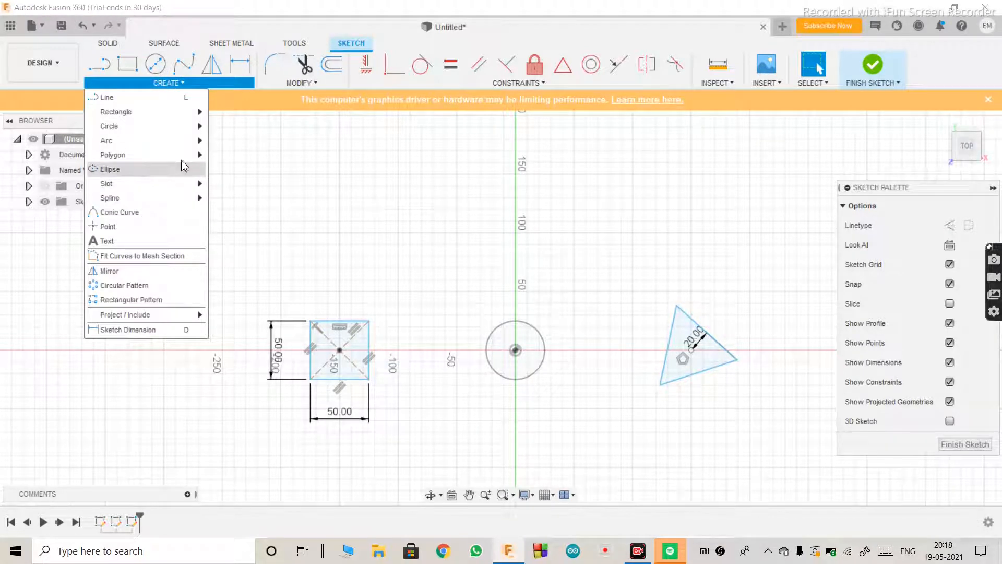
mouse_move(168, 162)
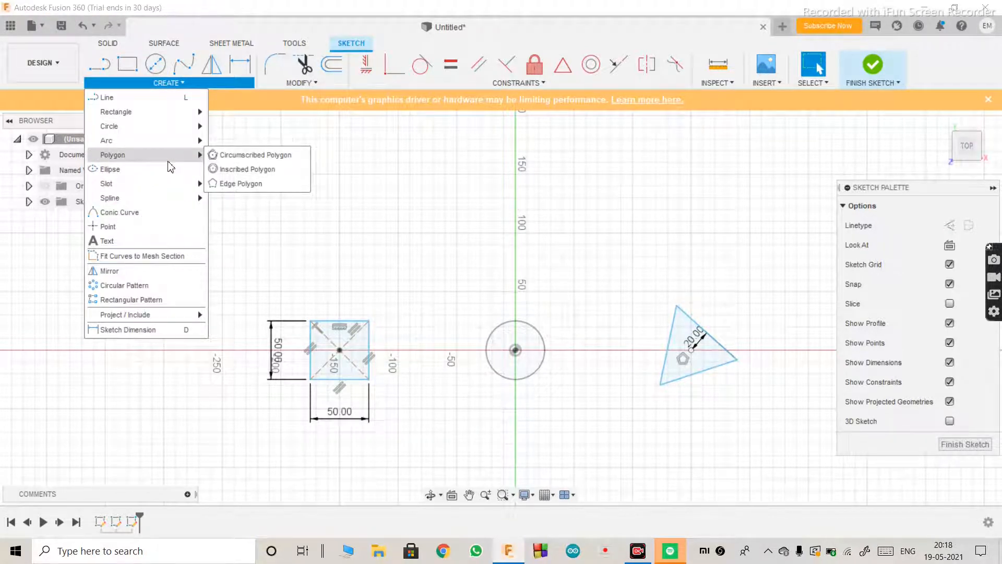
click(228, 160)
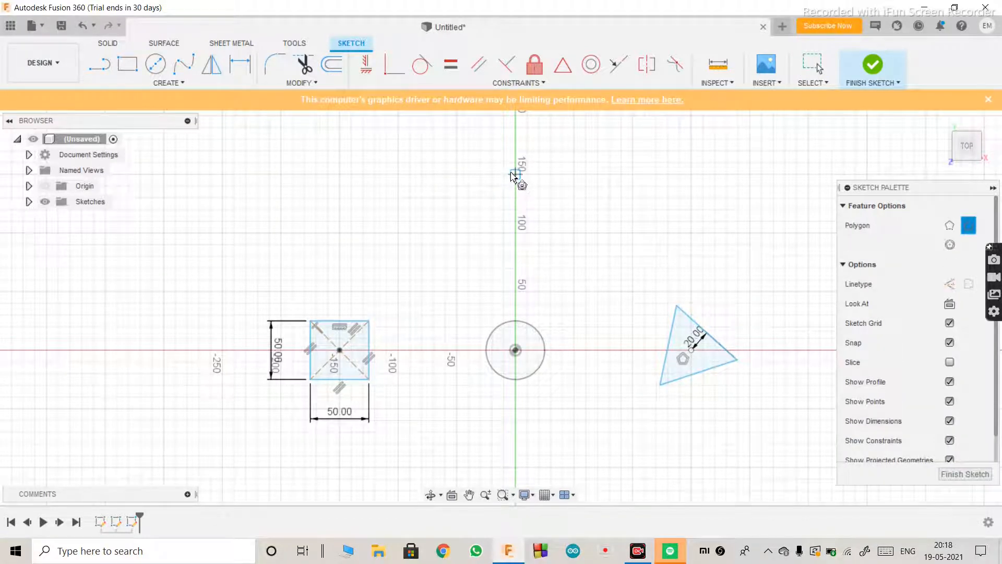
click(515, 174)
text(50)
key(Tab)
Preview the six-sided circumscribed polygon at different radii between about 20 mm and 97 mm.
scroll(562, 208, down, 3)
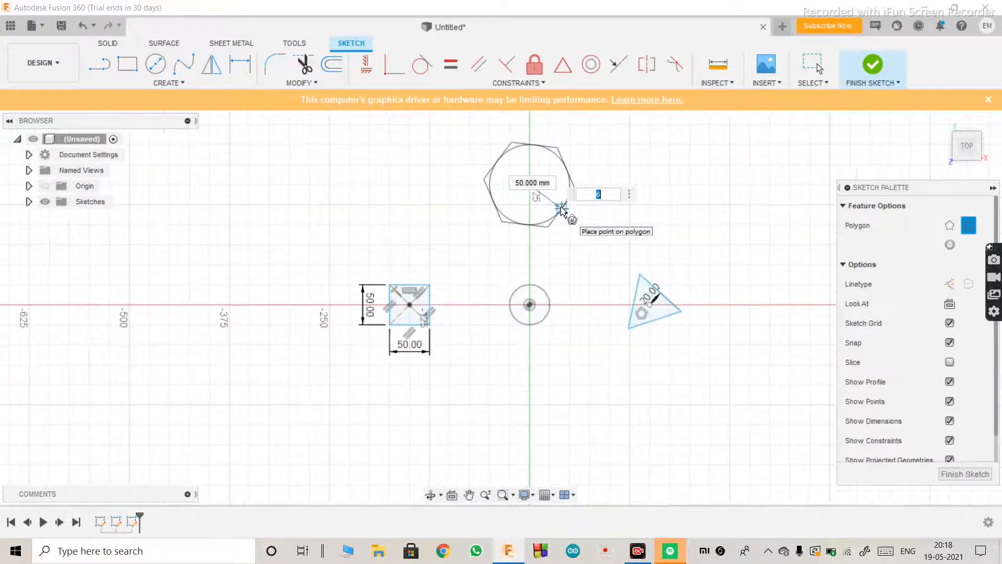
scroll(561, 114, up, 3)
scroll(561, 114, down, 3)
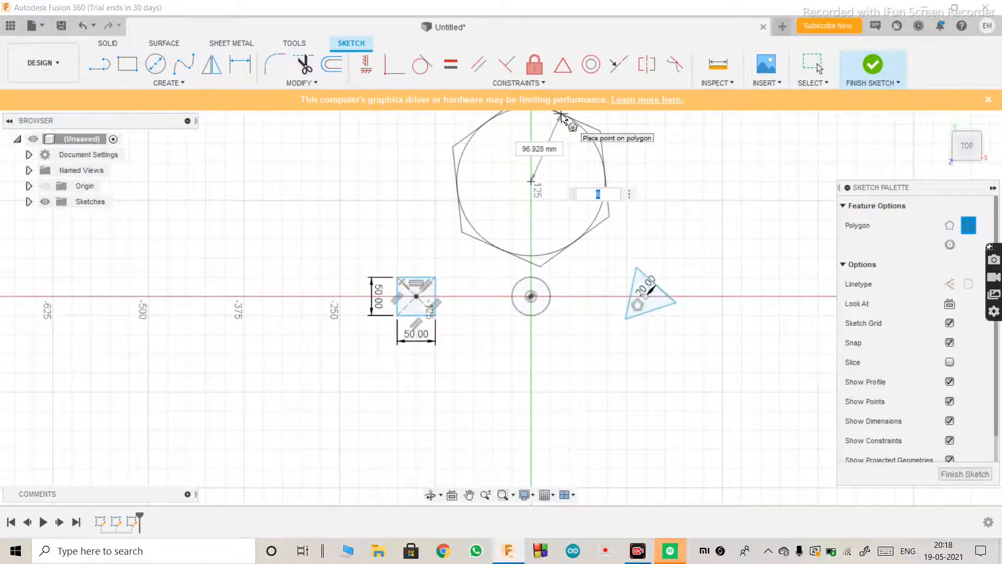
scroll(562, 120, up, 3)
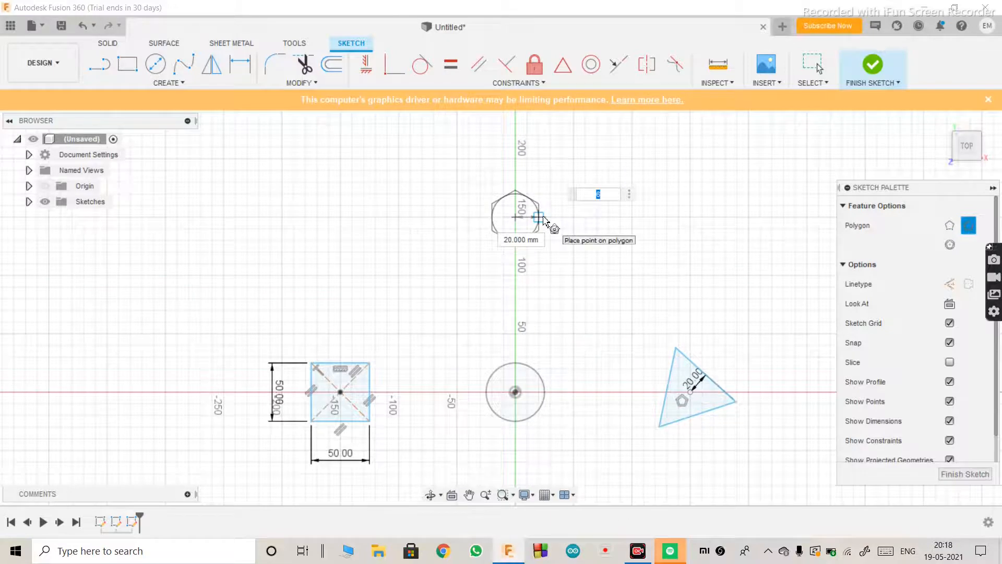
scroll(543, 220, down, 2)
scroll(542, 219, up, 4)
scroll(544, 221, up, 1)
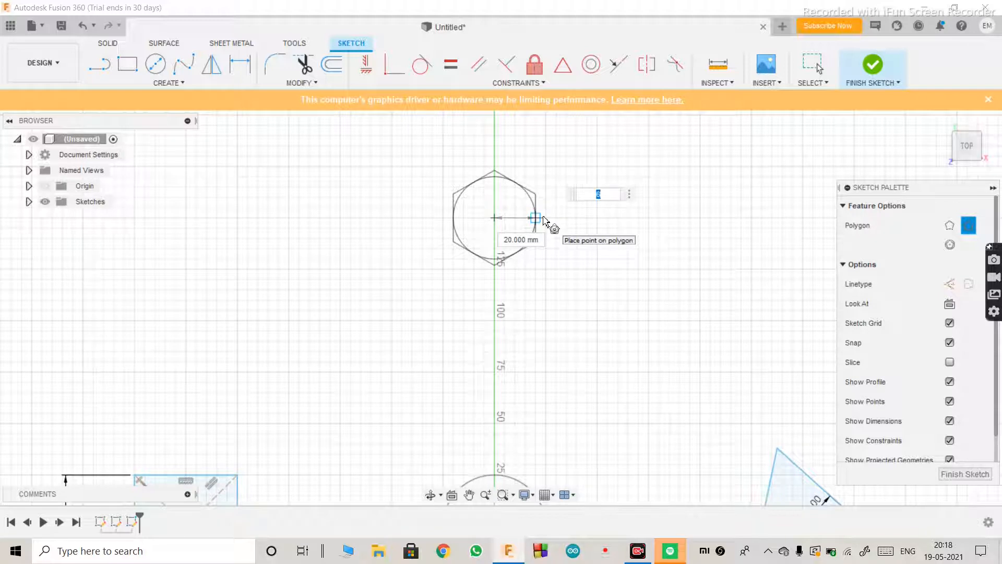
scroll(542, 219, down, 2)
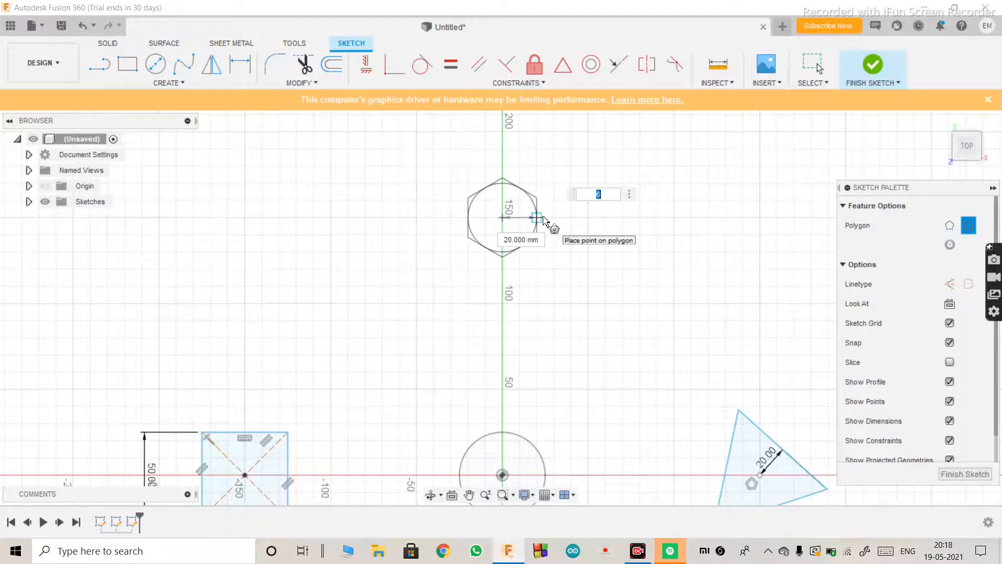
scroll(543, 217, down, 1)
scroll(541, 217, up, 1)
scroll(464, 369, down, 1)
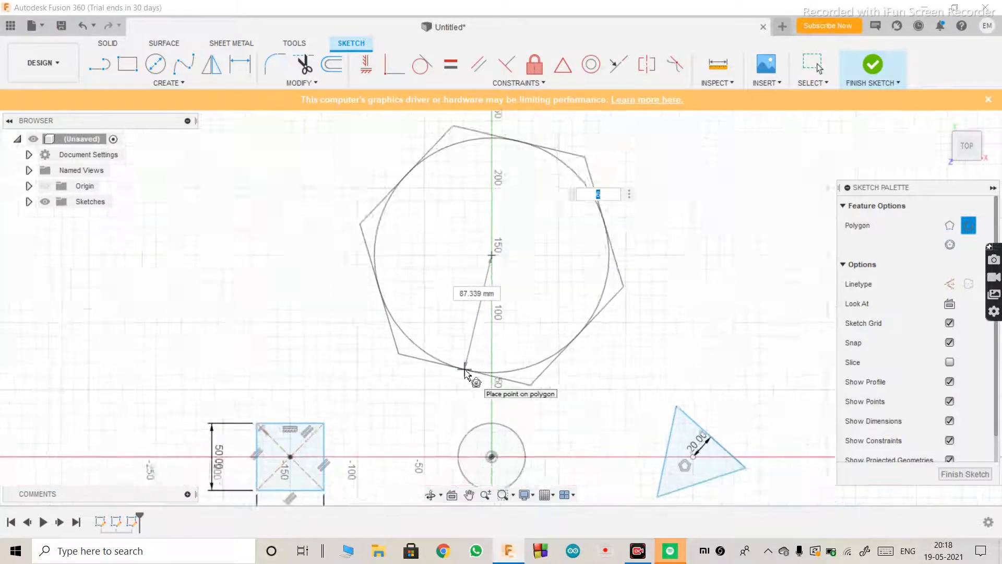
scroll(465, 369, down, 1)
scroll(523, 210, up, 2)
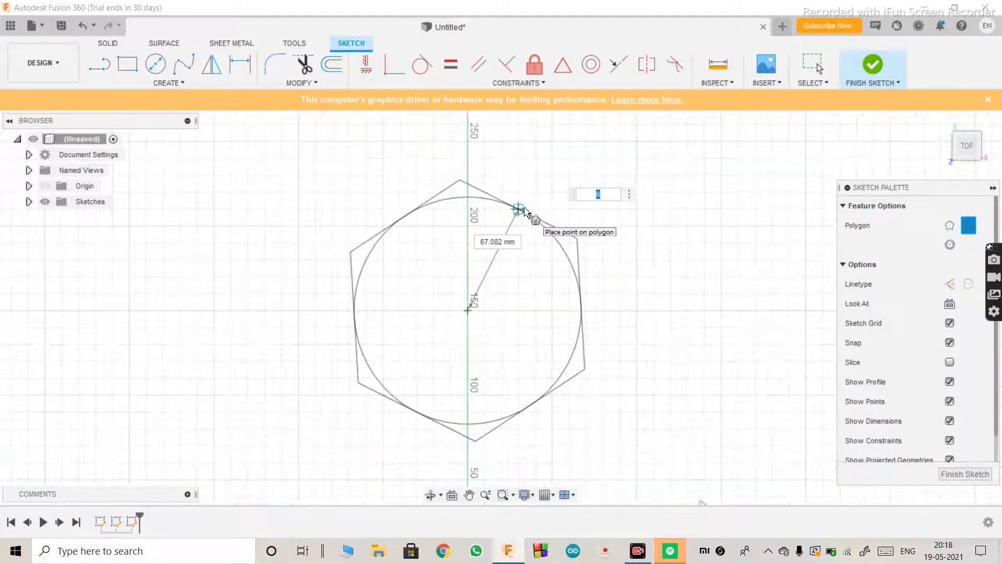
scroll(525, 210, down, 1)
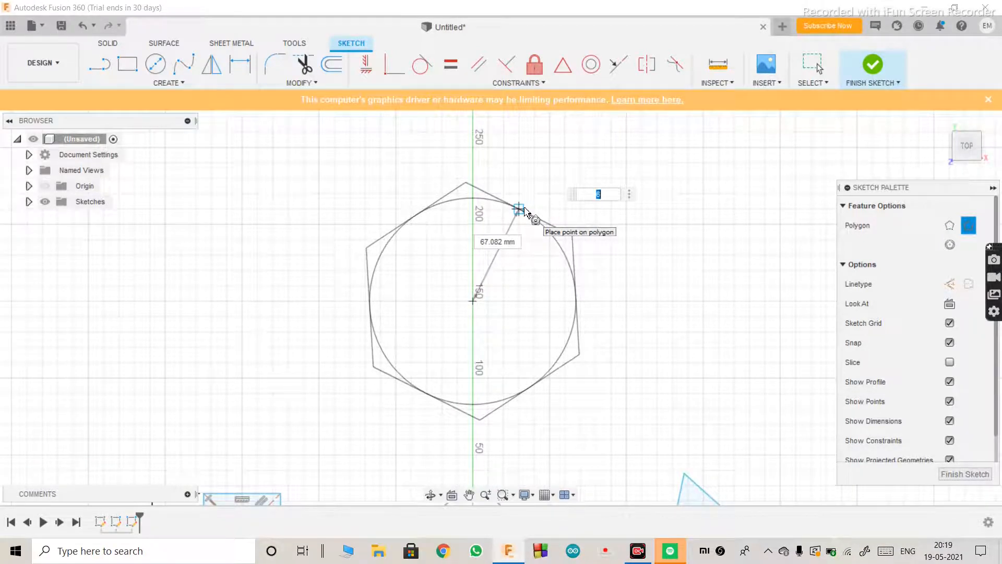
Set the circumscribed polygon to 7 sides and place it with a radius of about 72 mm.
scroll(534, 209, down, 2)
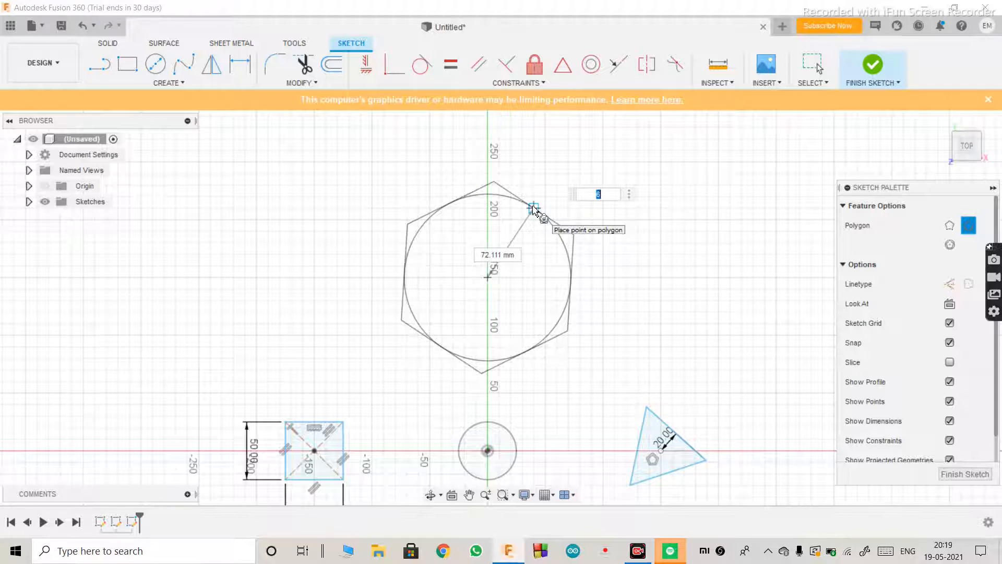
text(7)
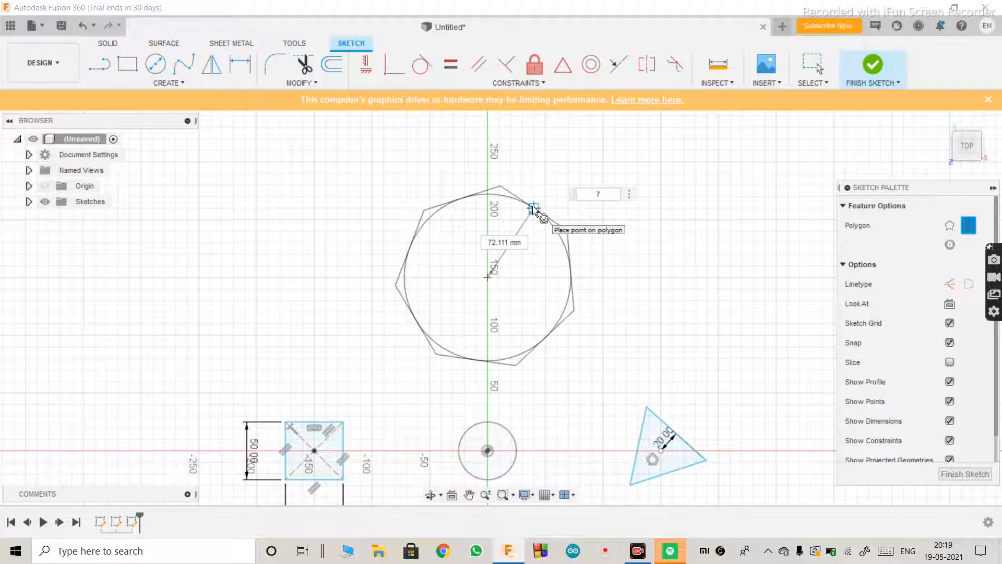
click(533, 208)
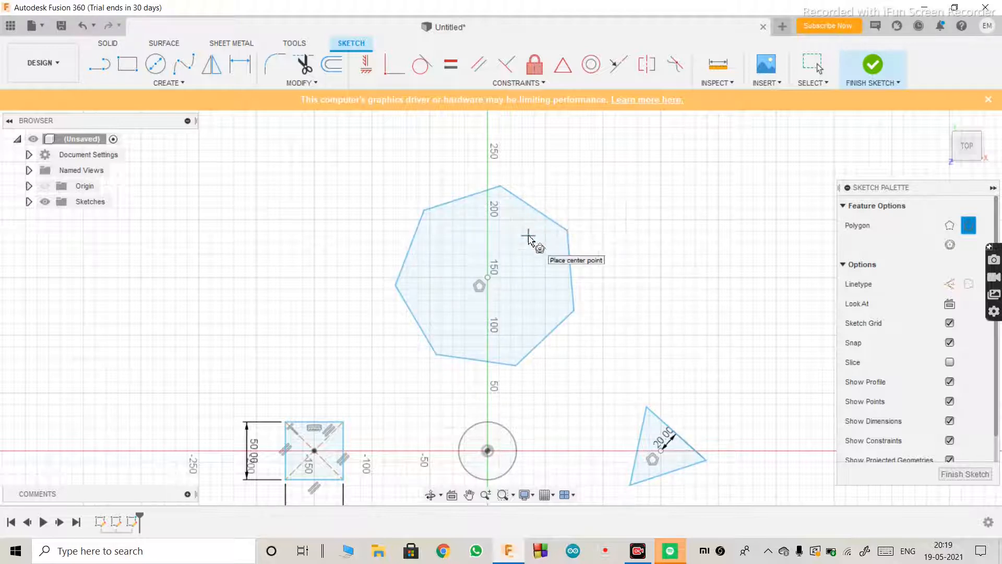
Delete the seven-sided polygon on the positive Y axis.
scroll(532, 235, up, 2)
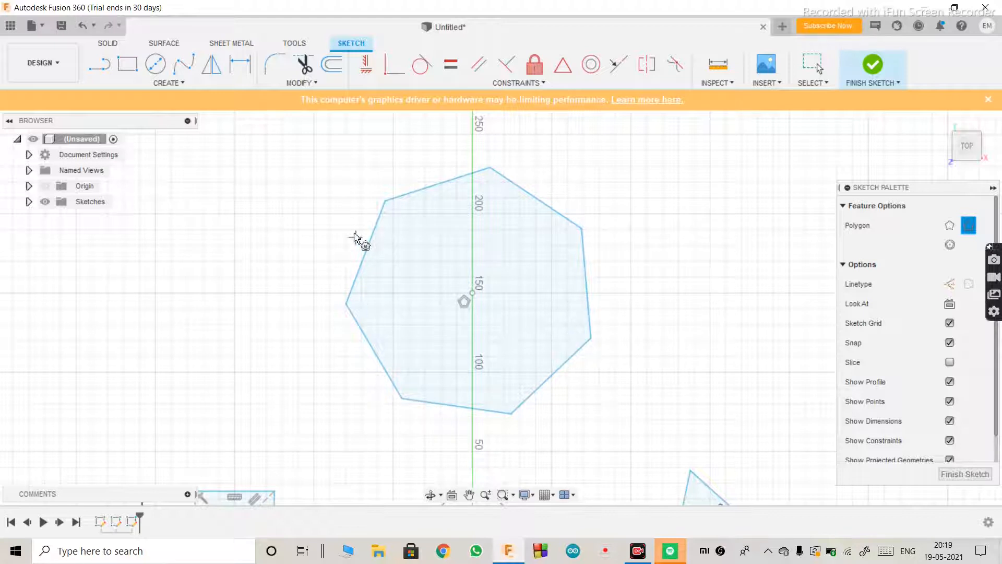
scroll(509, 239, down, 4)
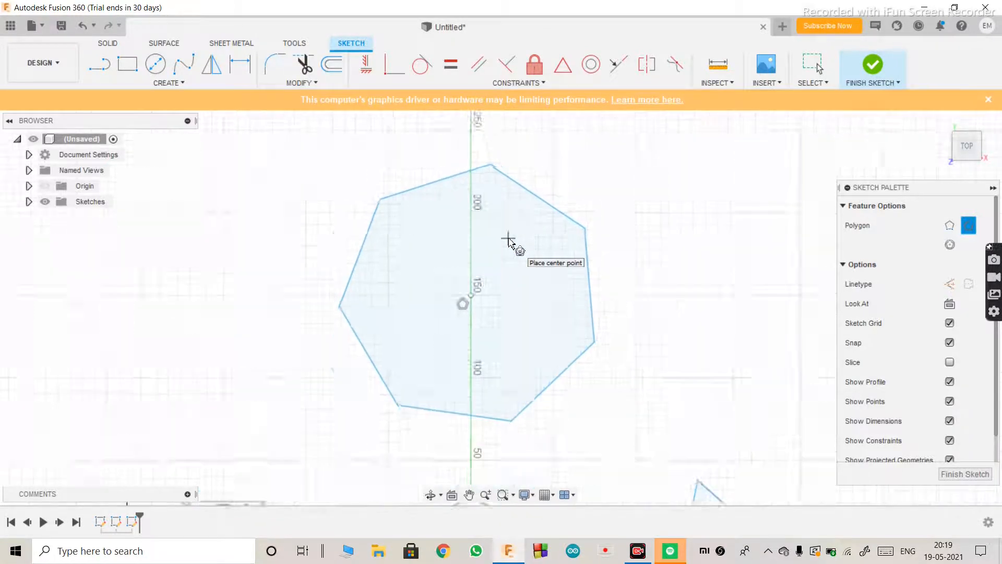
scroll(508, 239, up, 3)
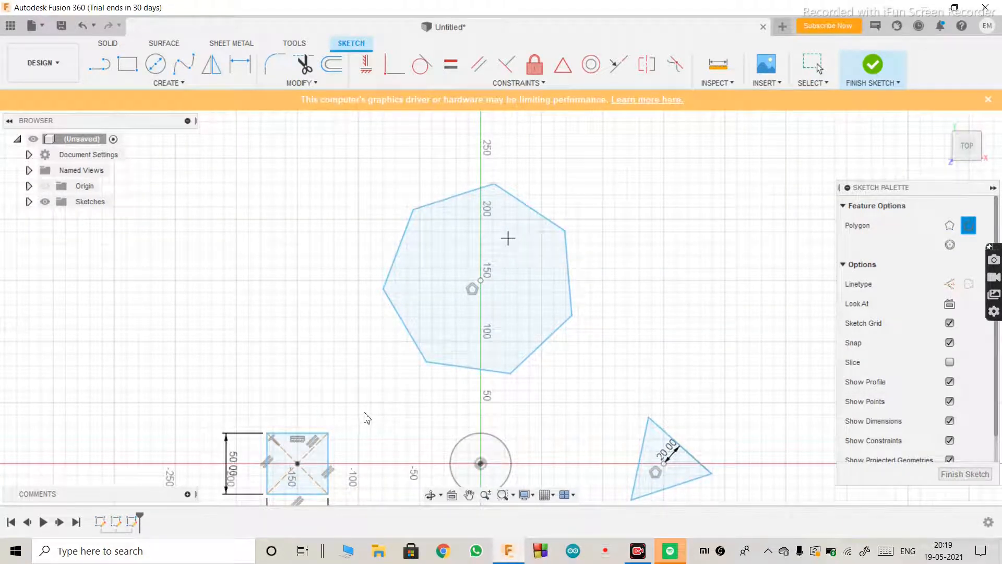
key(Escape)
drag(376, 405, 598, 147)
key(Delete)
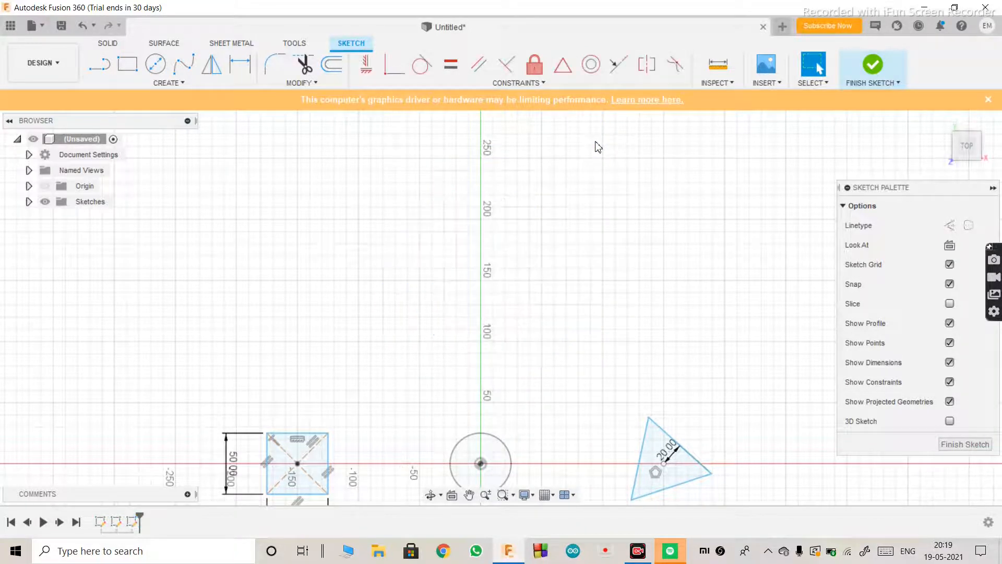
Draw a center rectangle 50 mm wide and 100 mm high, centred on the positive Y axis about 175 mm from the origin.
scroll(598, 147, down, 4)
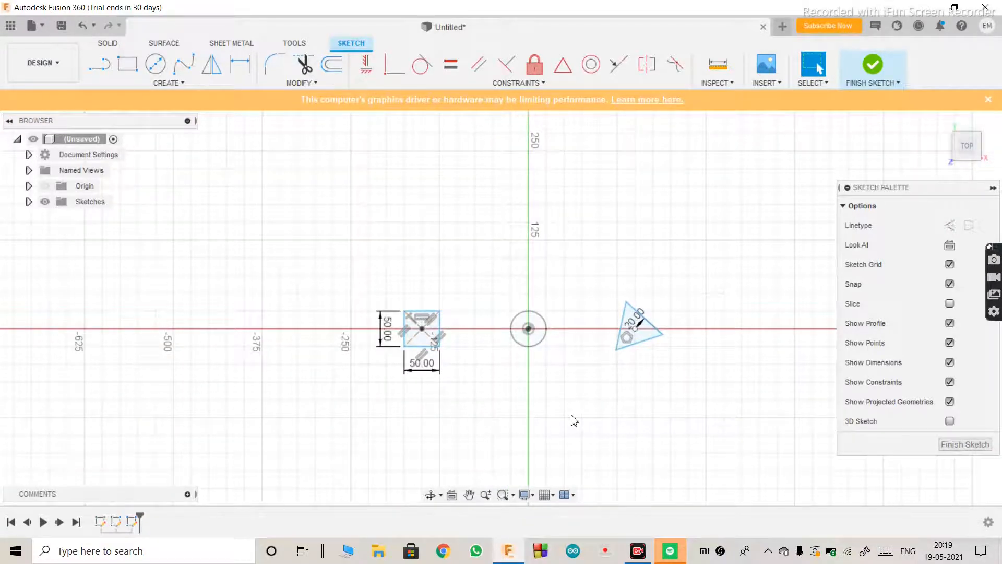
scroll(454, 376, down, 1)
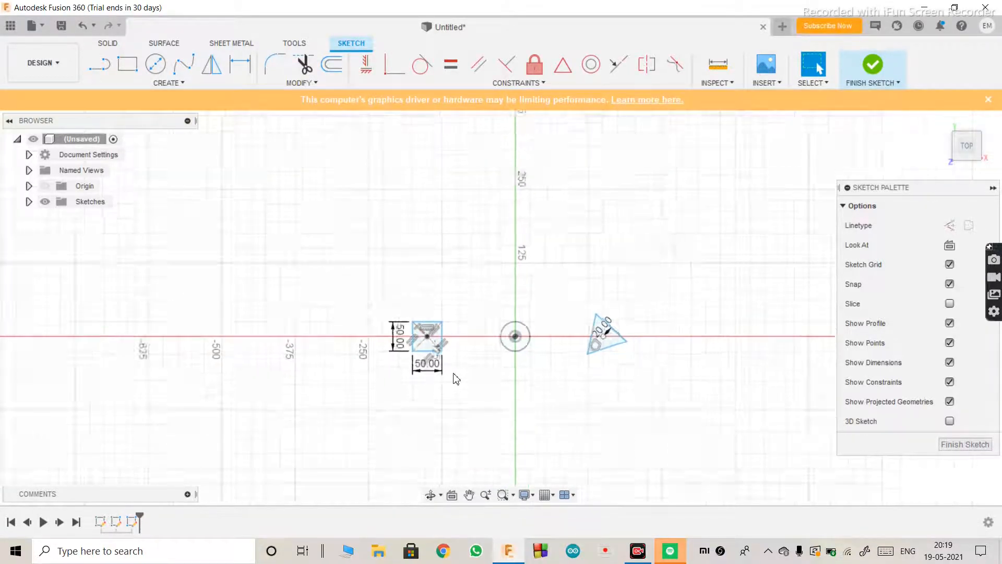
click(136, 76)
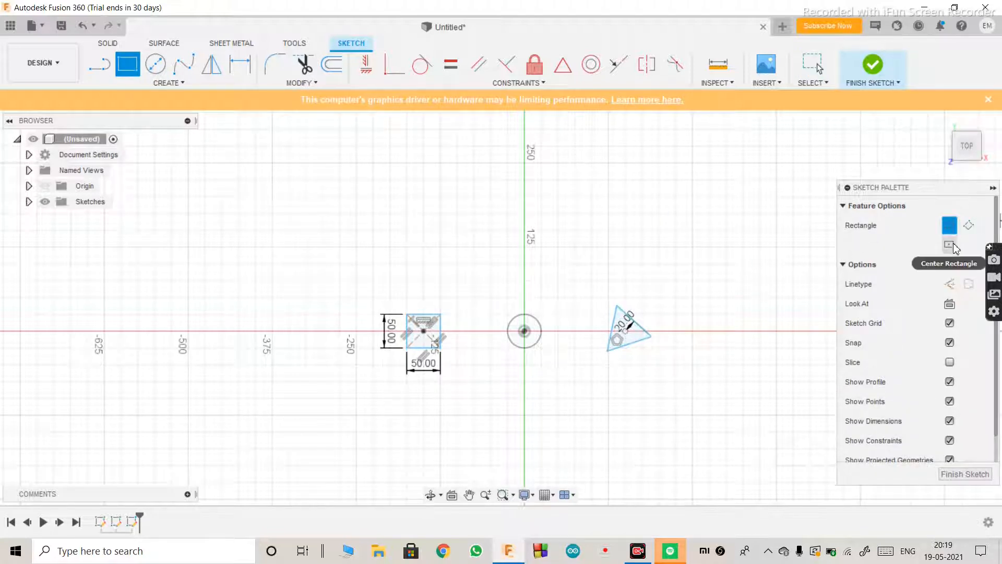
click(954, 248)
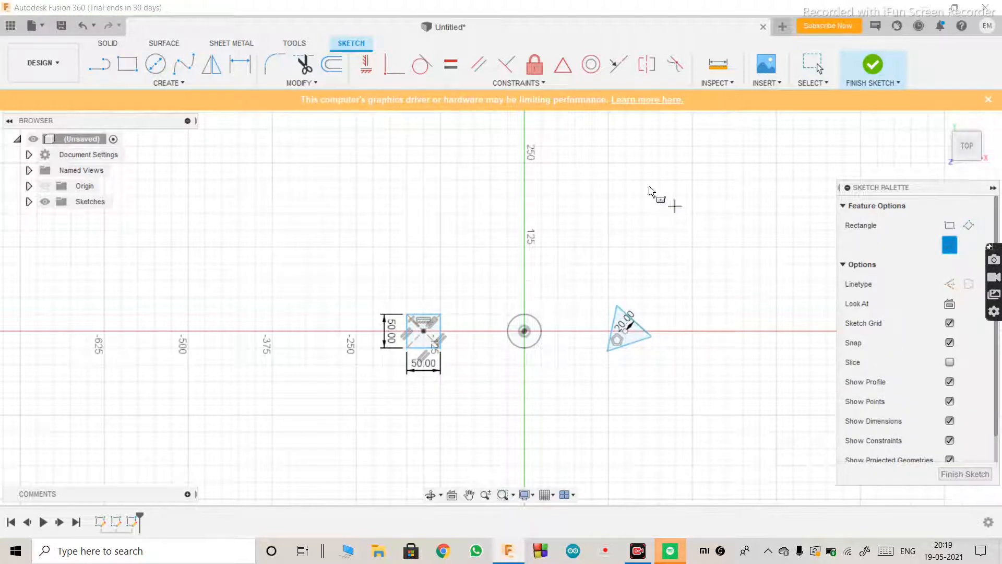
click(524, 214)
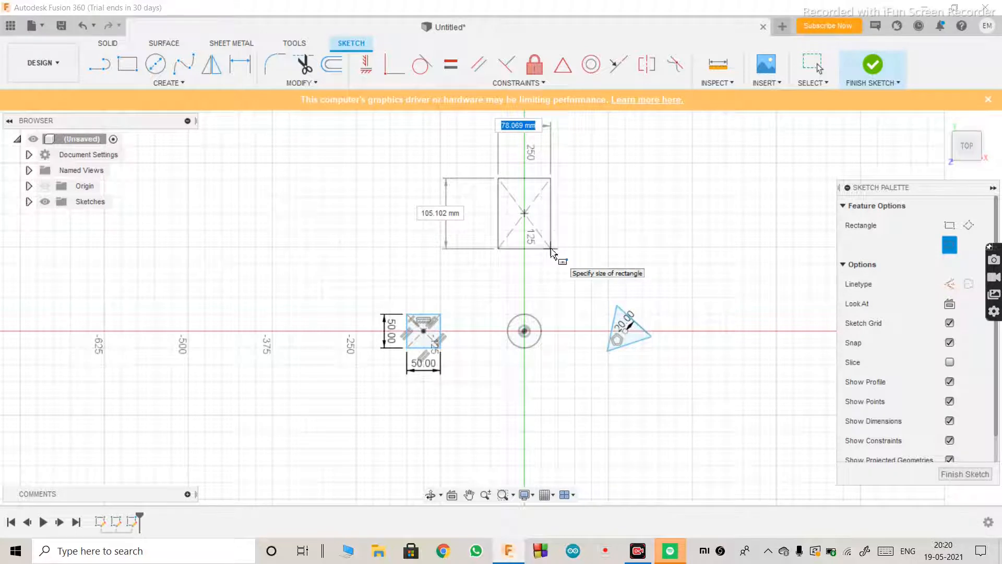
text(50)
key(Tab)
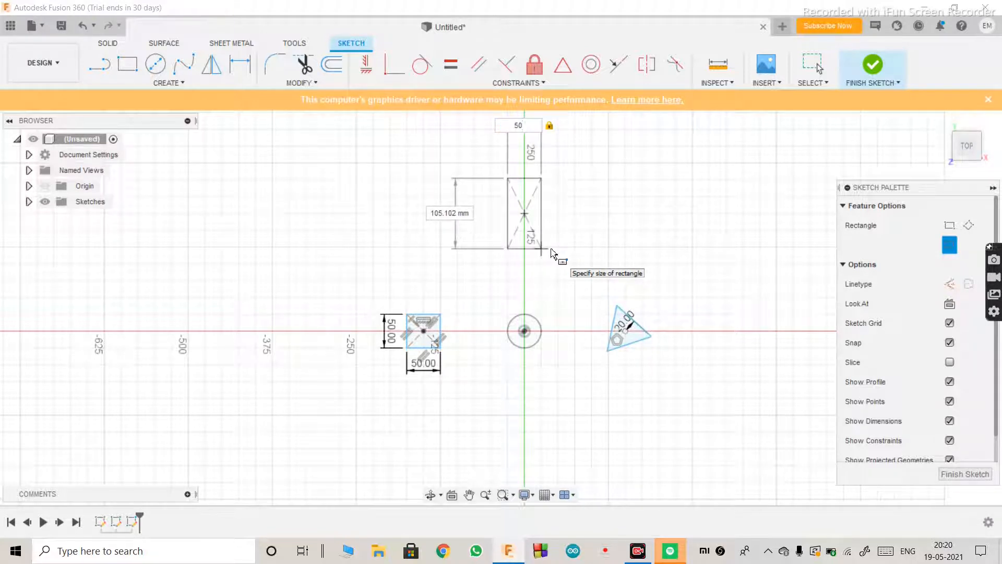
key(Tab)
text(100)
key(Return)
key(Escape)
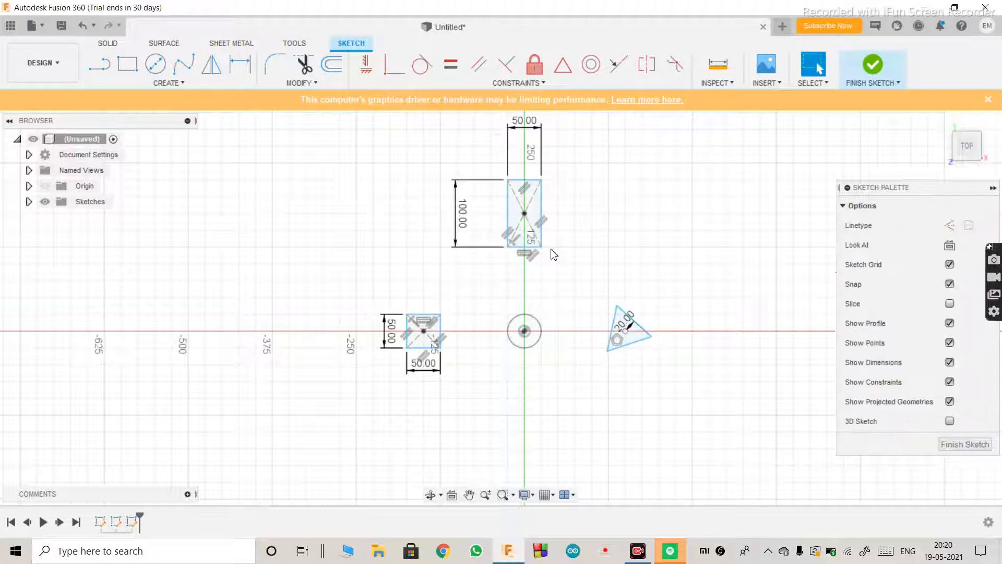
scroll(554, 254, down, 1)
scroll(554, 254, up, 4)
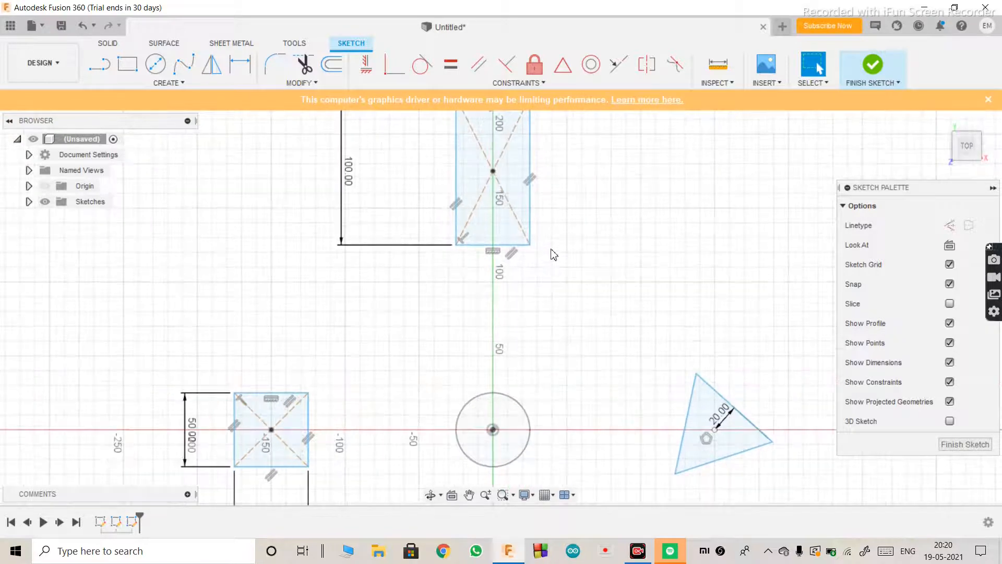
scroll(553, 254, down, 3)
scroll(554, 254, down, 2)
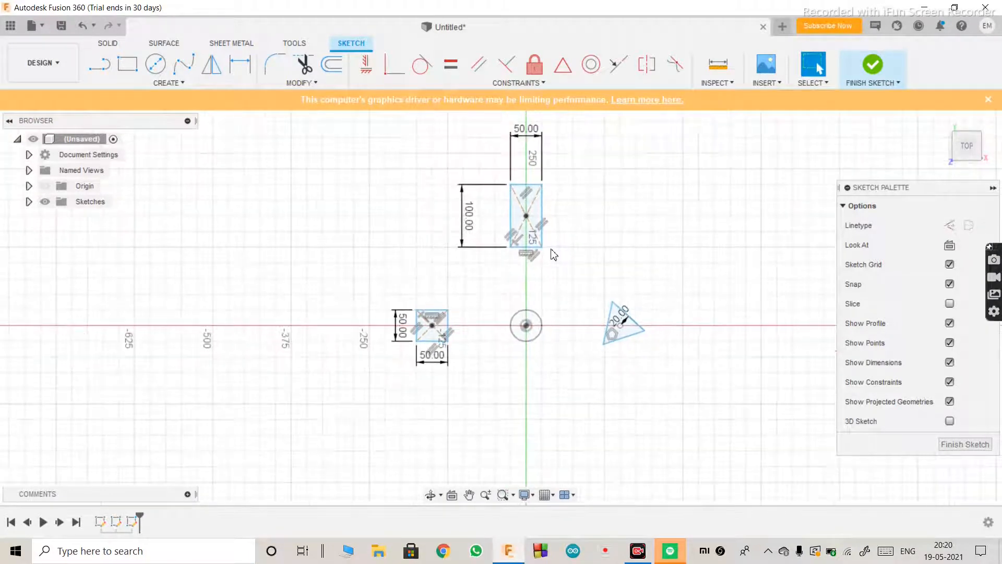
scroll(554, 254, up, 1)
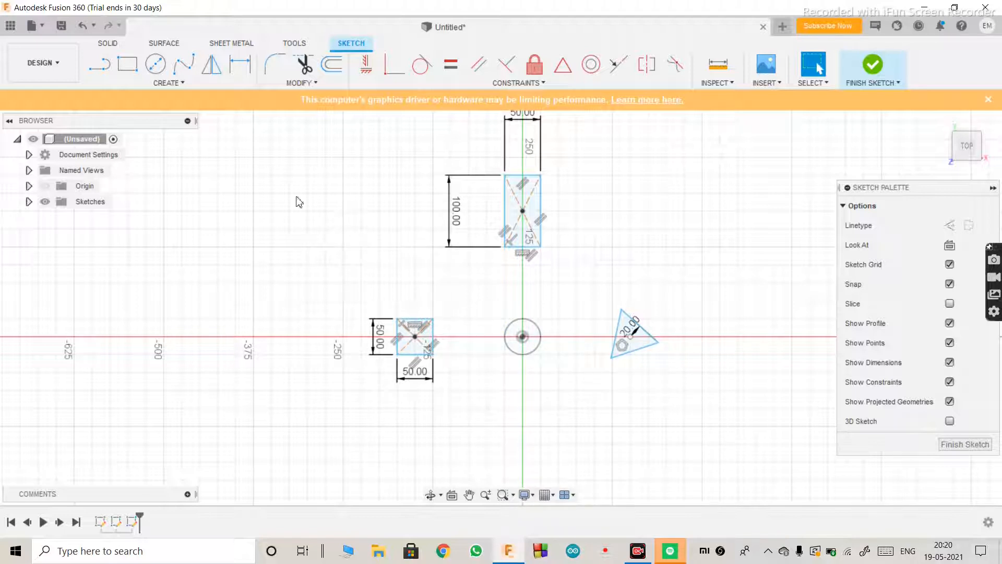
click(157, 64)
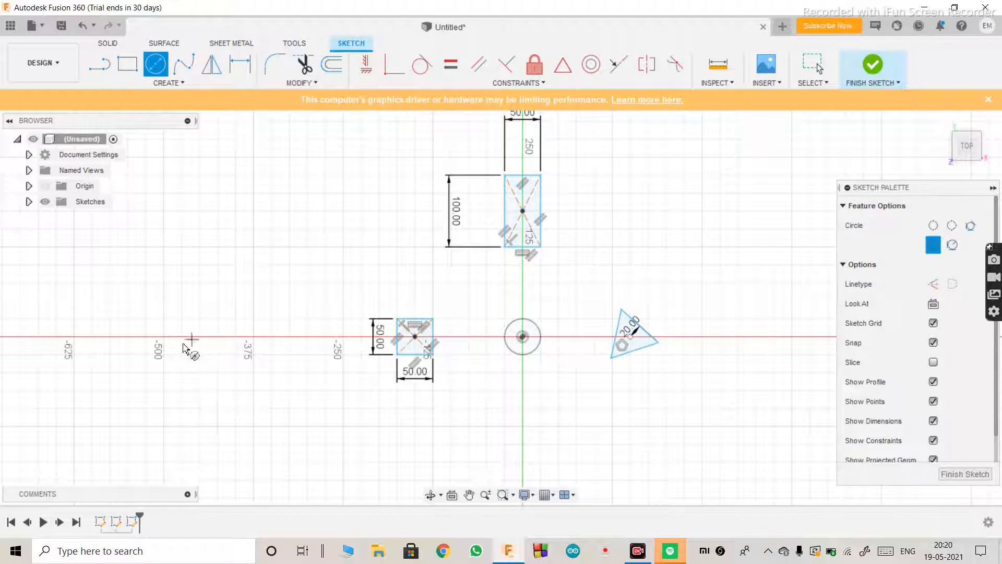
click(164, 337)
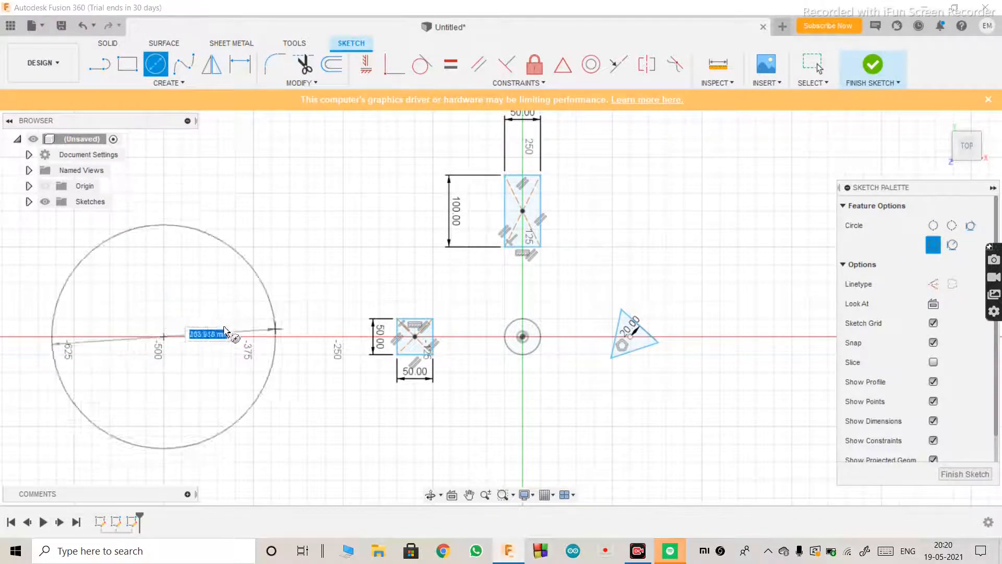
key(Escape)
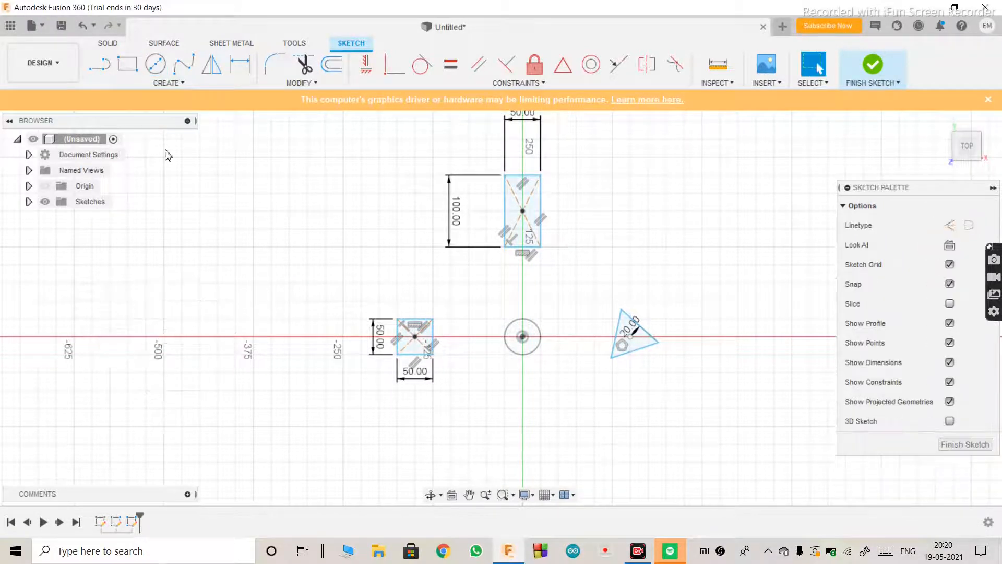
Start an ellipse centred on the negative Y axis about 225 mm from the origin, with its first axis 100 mm long along Y.
click(183, 83)
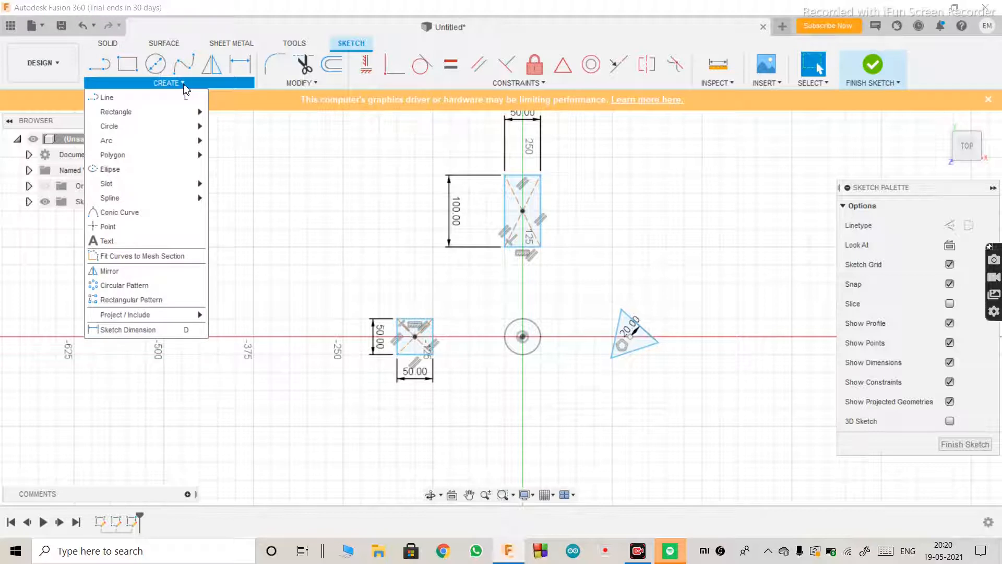
click(162, 181)
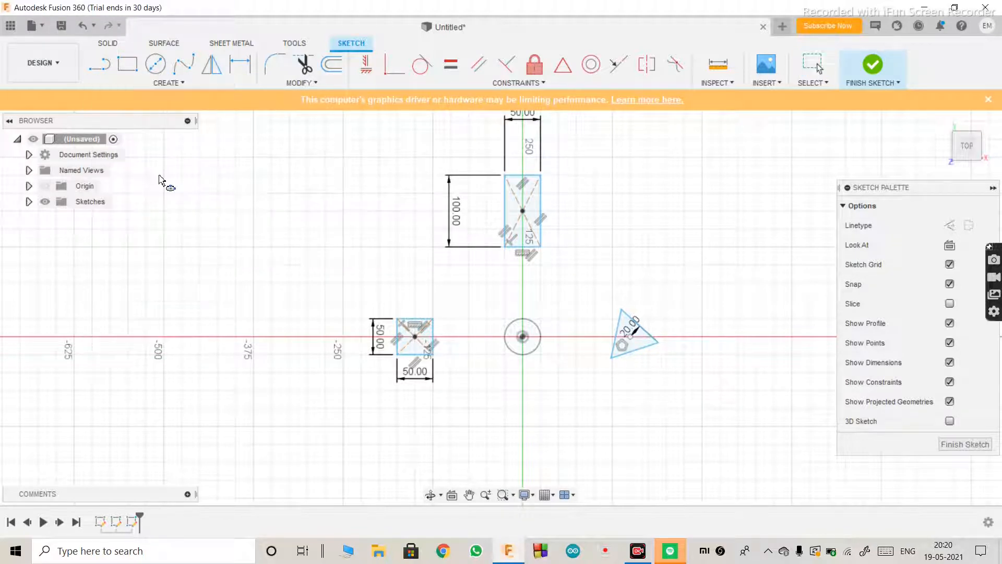
scroll(232, 272, down, 2)
scroll(232, 271, up, 1)
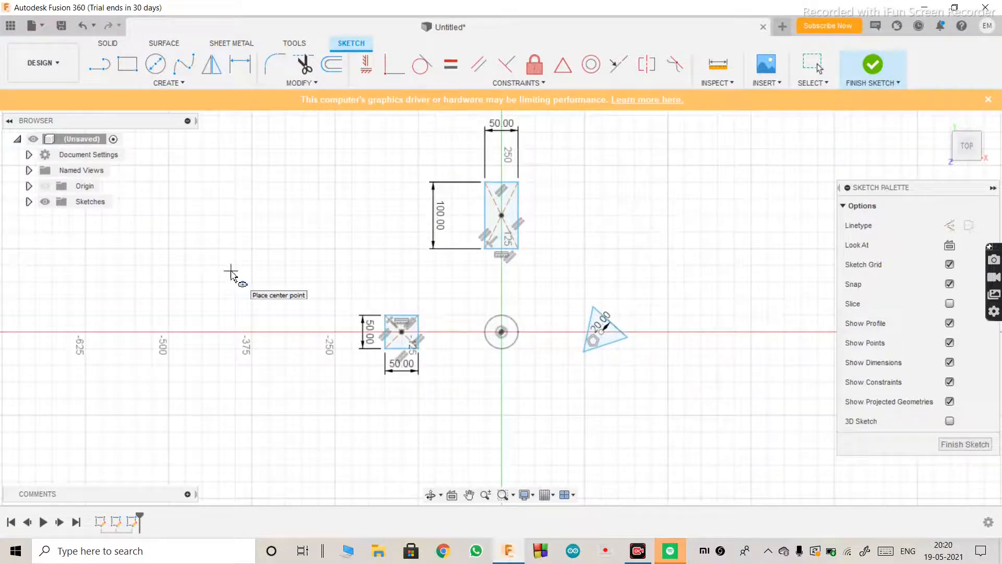
scroll(446, 312, down, 2)
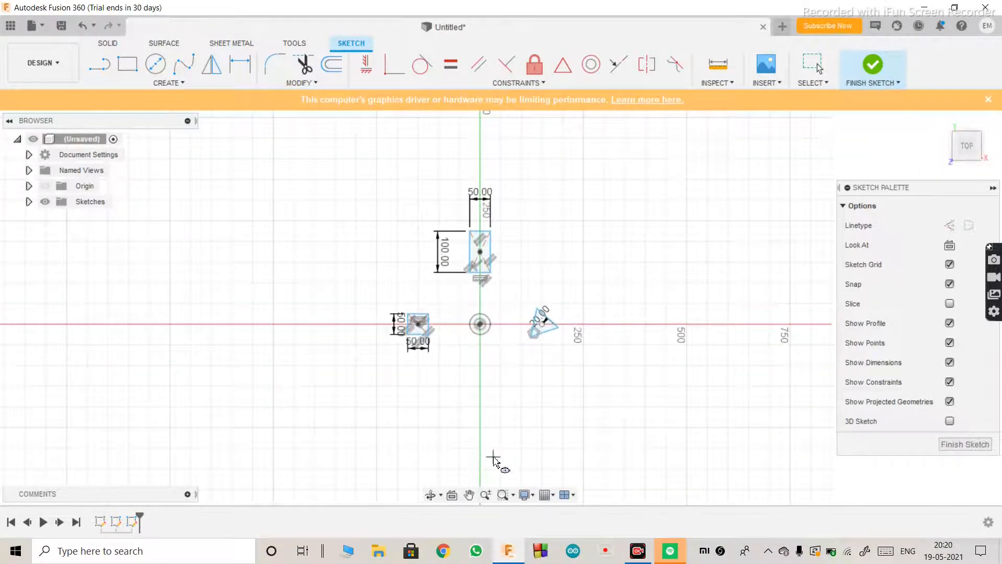
scroll(496, 458, up, 2)
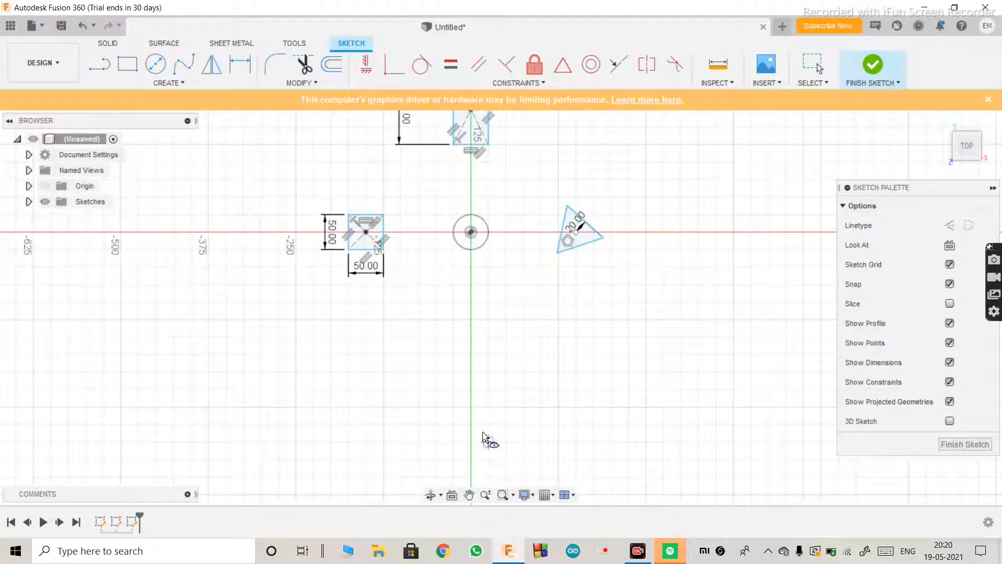
click(471, 389)
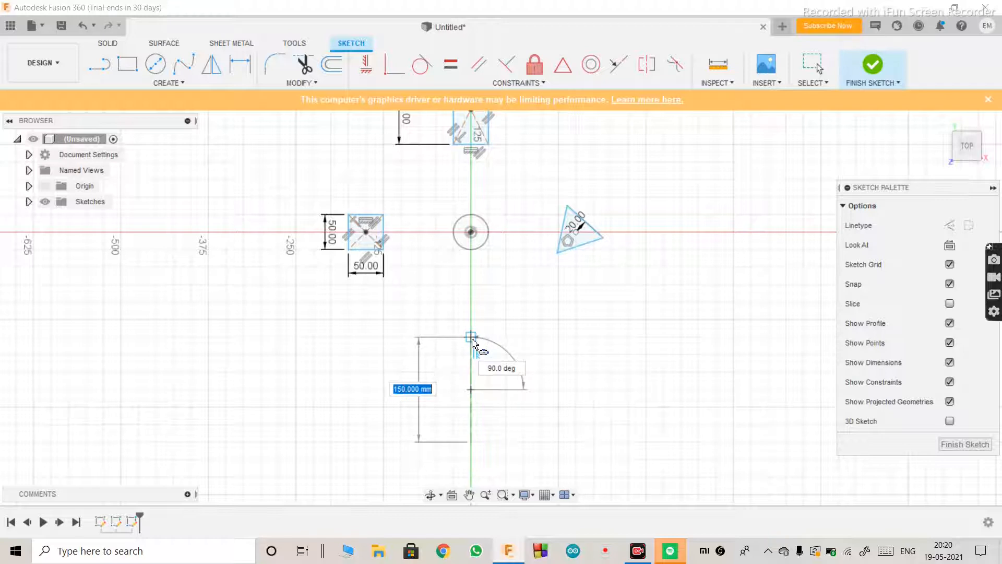
text(100)
key(Tab)
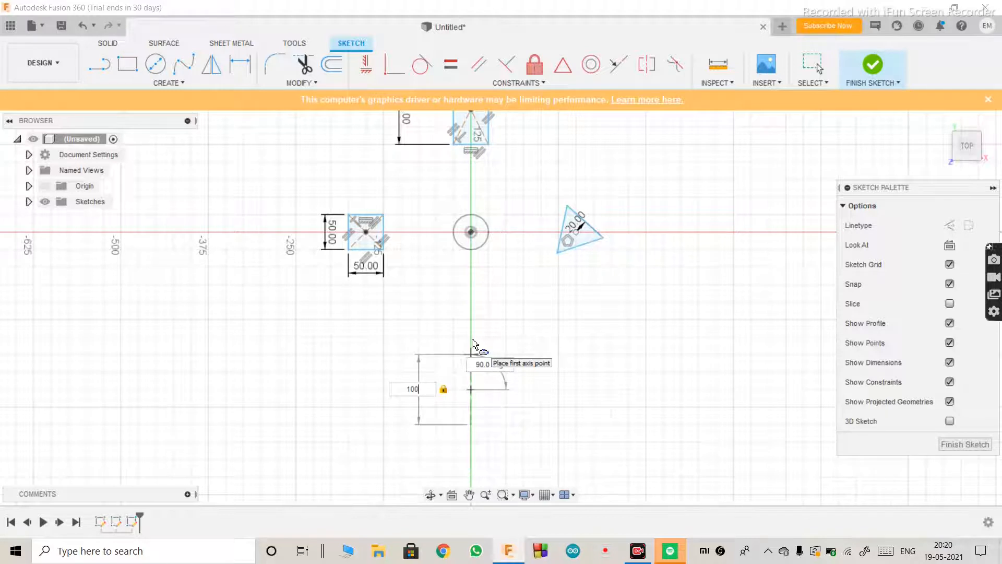
click(476, 351)
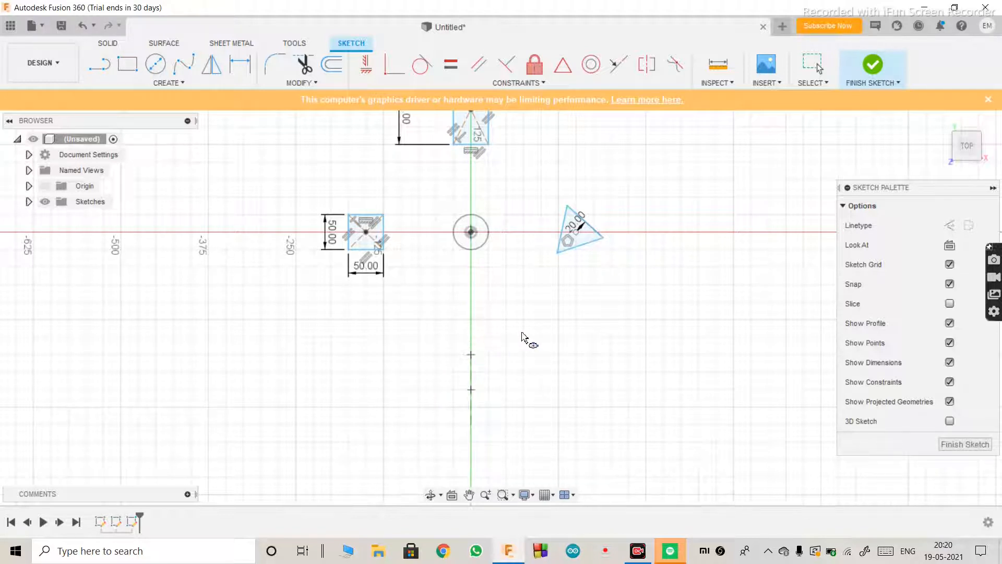
Complete the ellipse with a second axis of 60 mm.
click(484, 365)
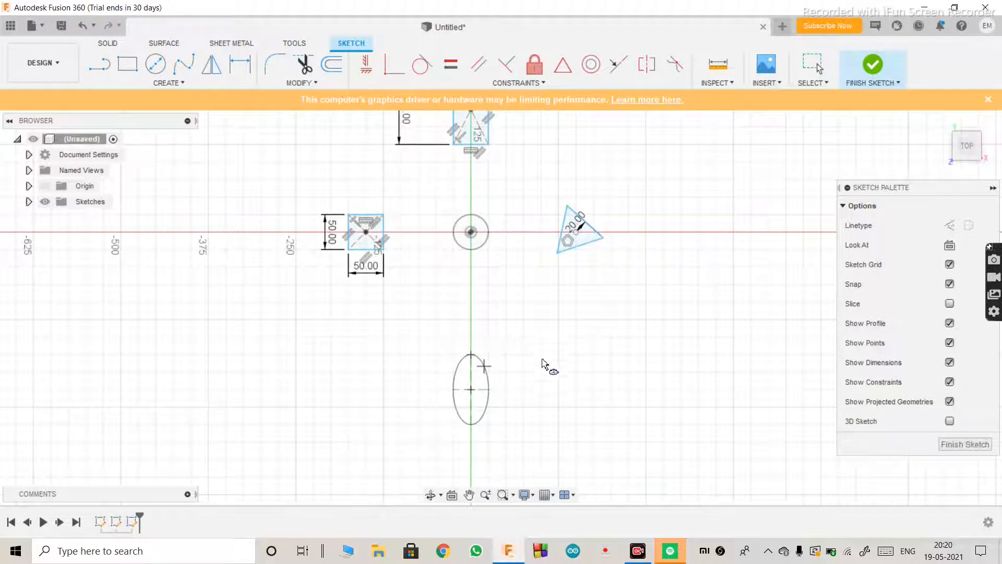
click(526, 364)
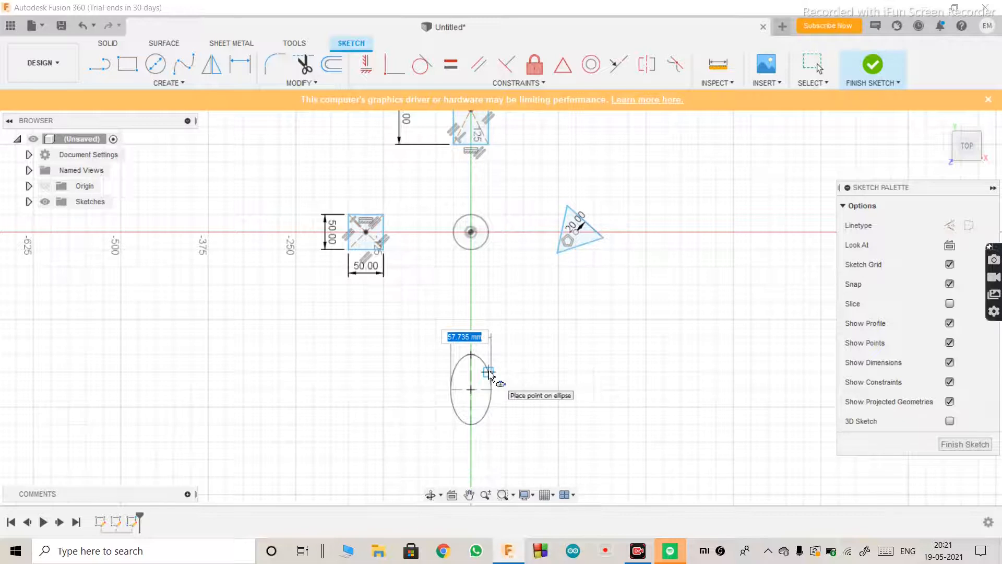
text(5)
key(Tab)
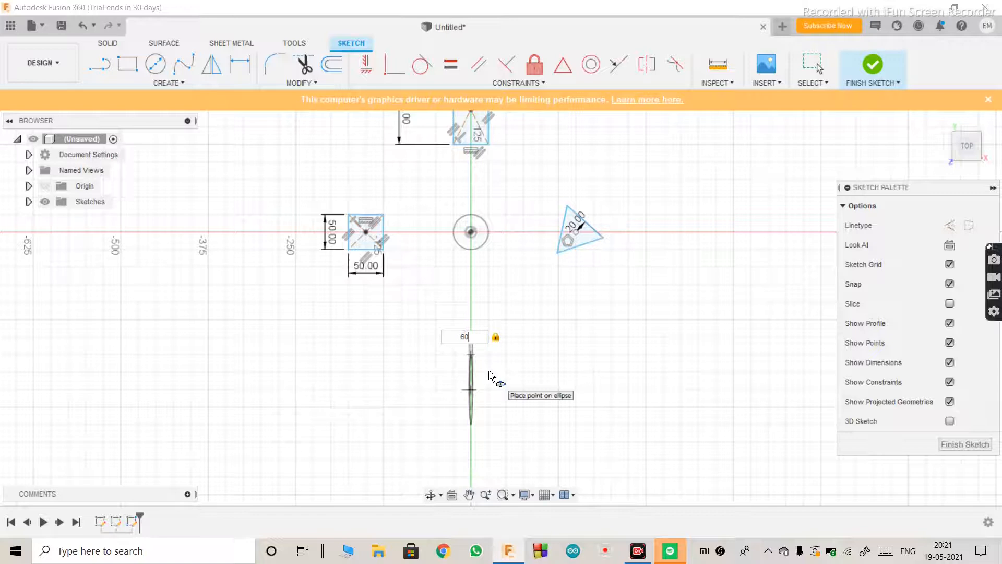
key(Tab)
key(Return)
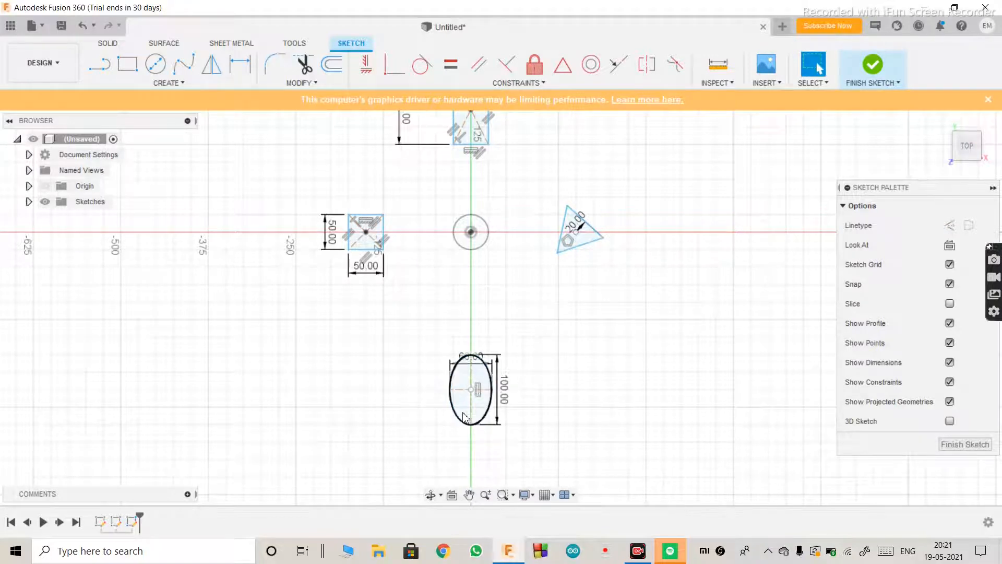
Draw an 80 mm diameter circle centred on the negative Y axis about 100 mm from the origin, between the origin circle and the ellipse.
scroll(463, 418, down, 2)
scroll(465, 418, up, 5)
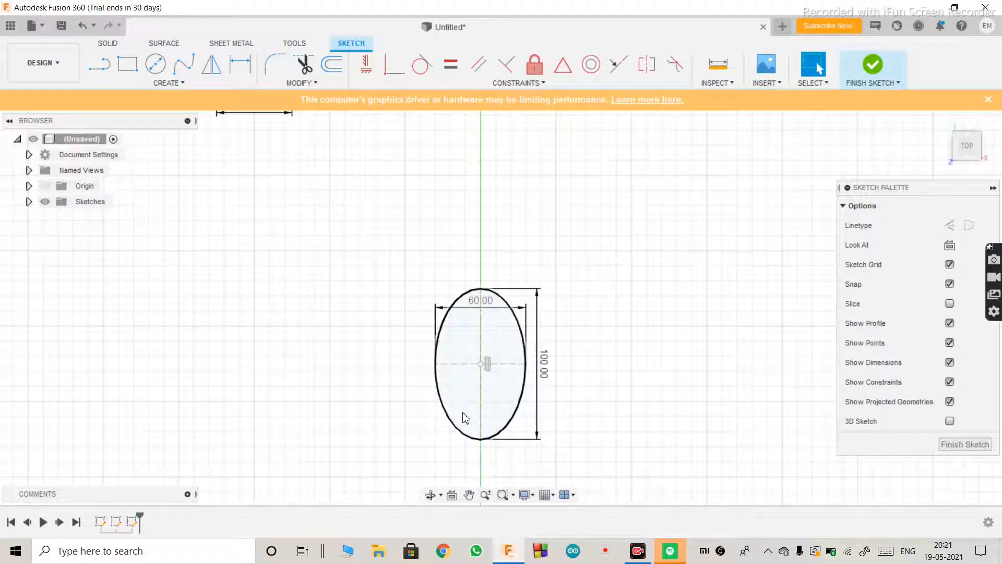
scroll(465, 418, down, 1)
scroll(466, 417, up, 3)
scroll(466, 418, down, 4)
scroll(465, 418, up, 1)
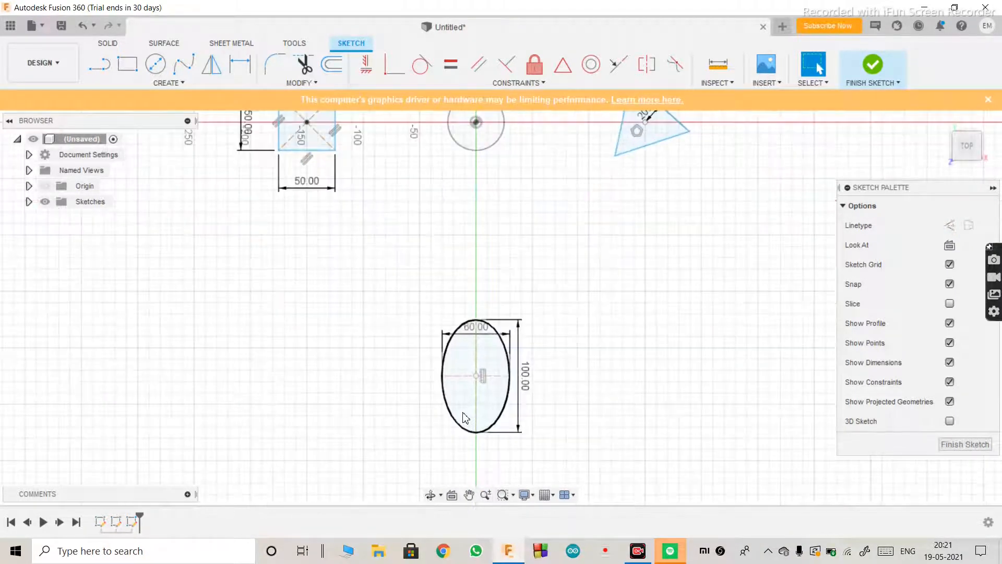
scroll(464, 417, down, 4)
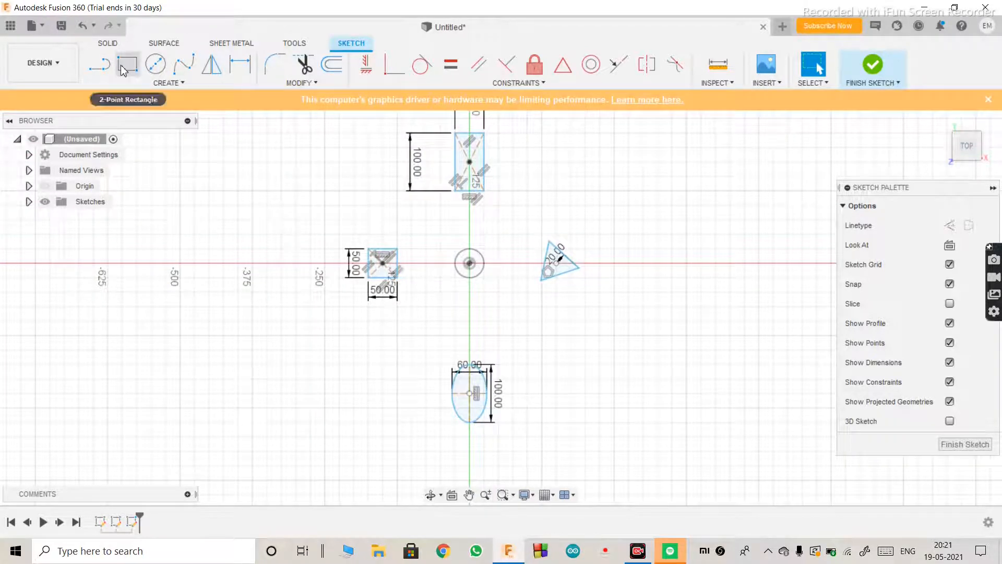
click(155, 64)
scroll(472, 289, up, 5)
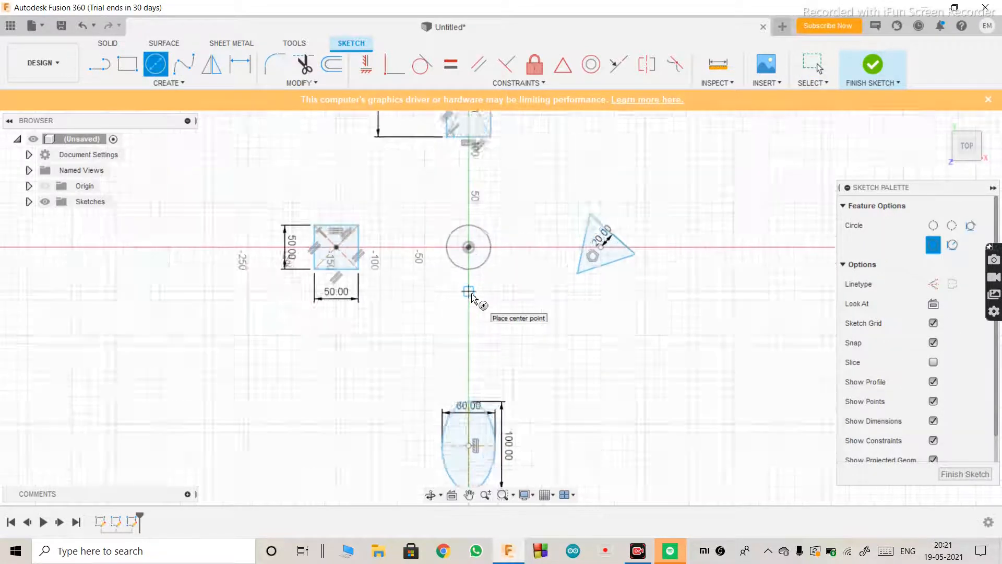
click(465, 380)
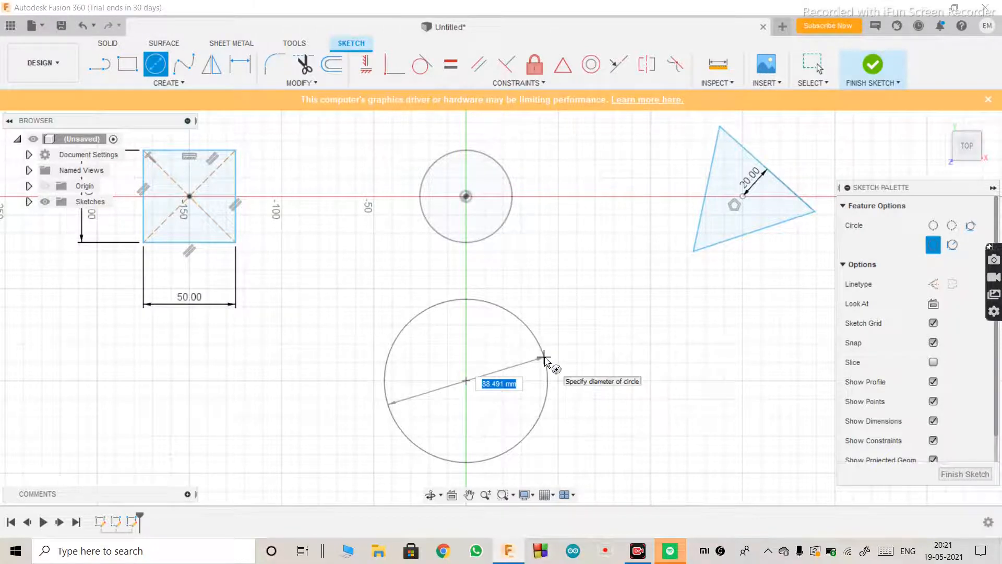
text(80)
key(Return)
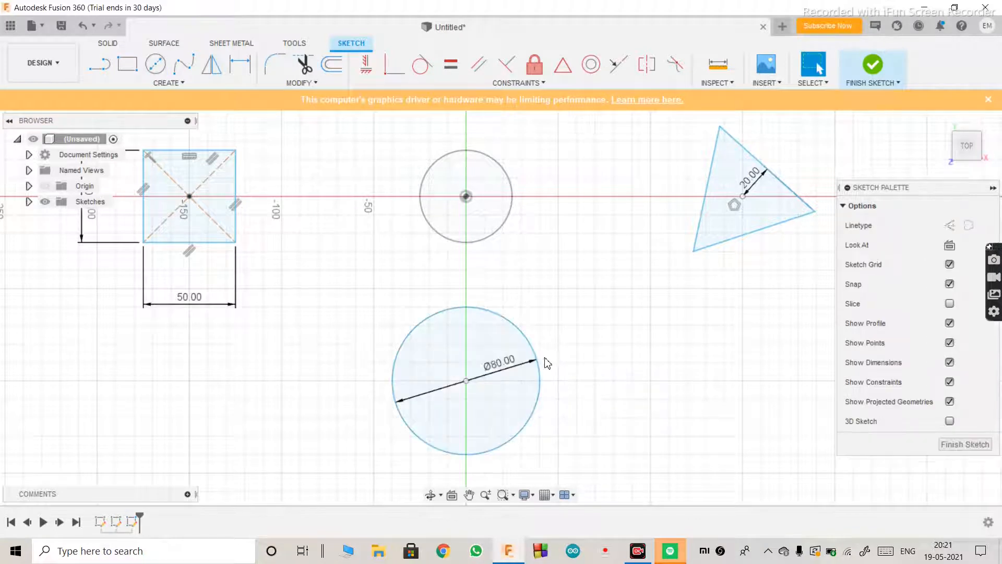
Draw a horizontal line across the full diameter of the 80 mm circle, passing through its centre.
key(l)
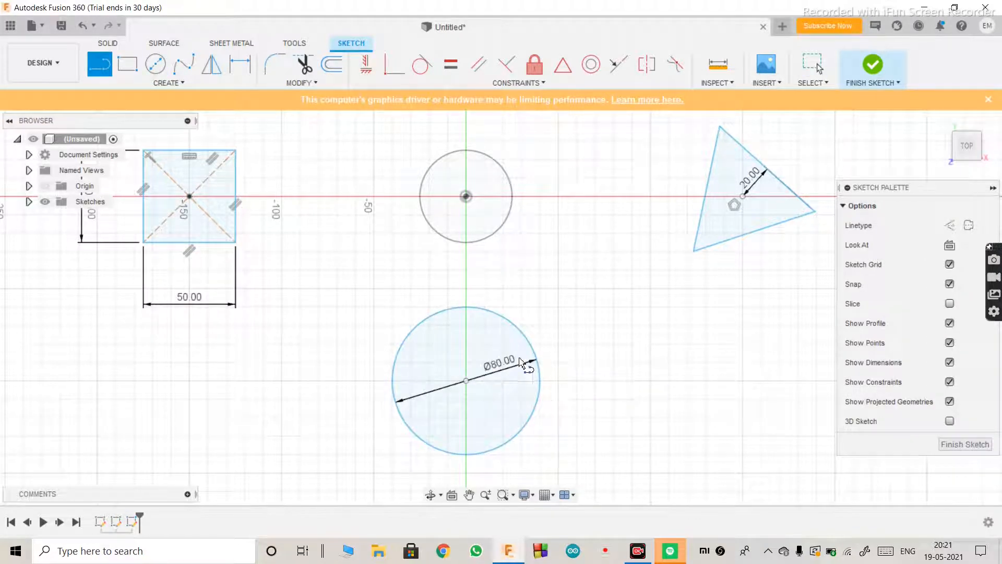
click(390, 381)
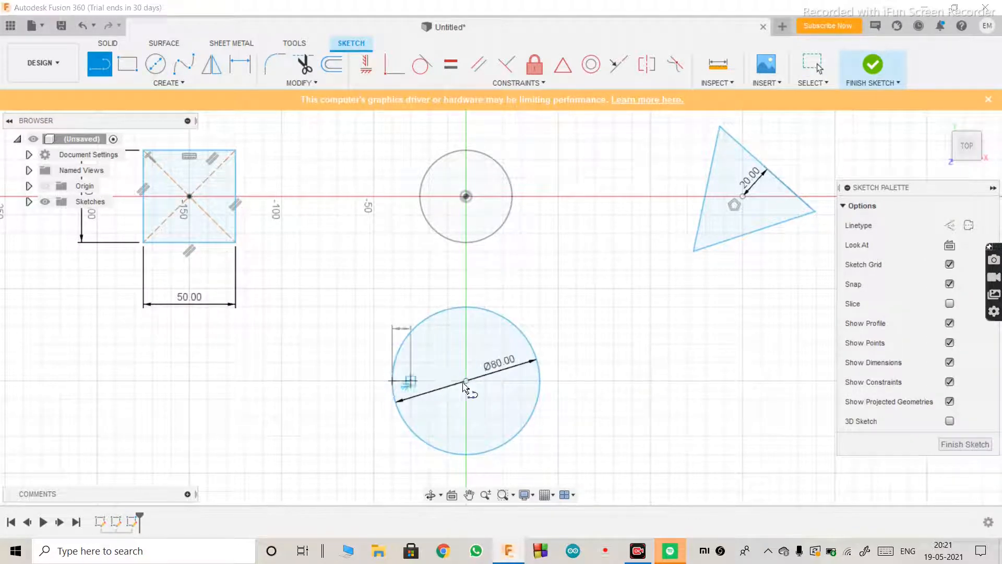
double_click(540, 381)
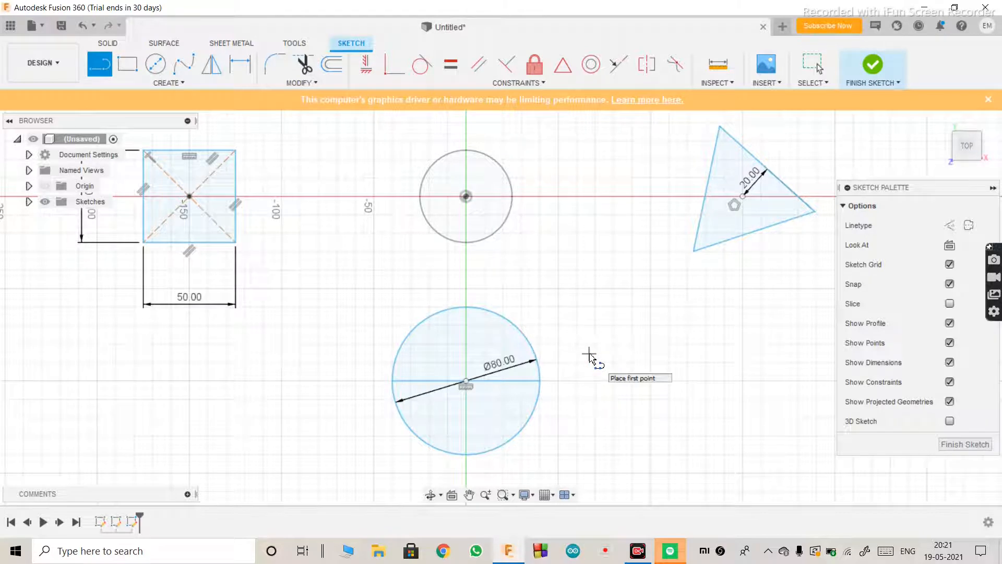
key(Escape)
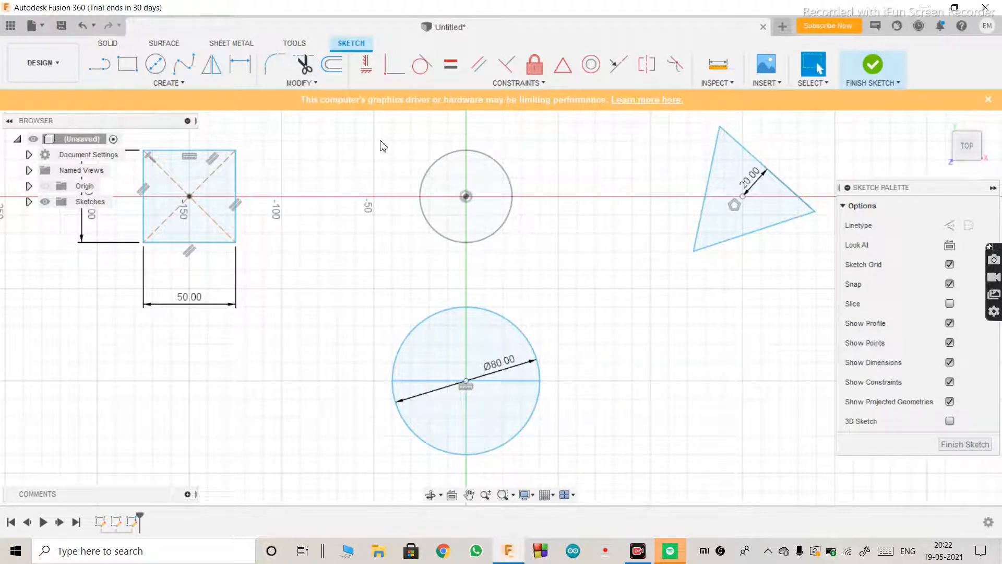
Trim away the upper arc of the 80 mm circle above the horizontal line, leaving a semicircle.
click(305, 67)
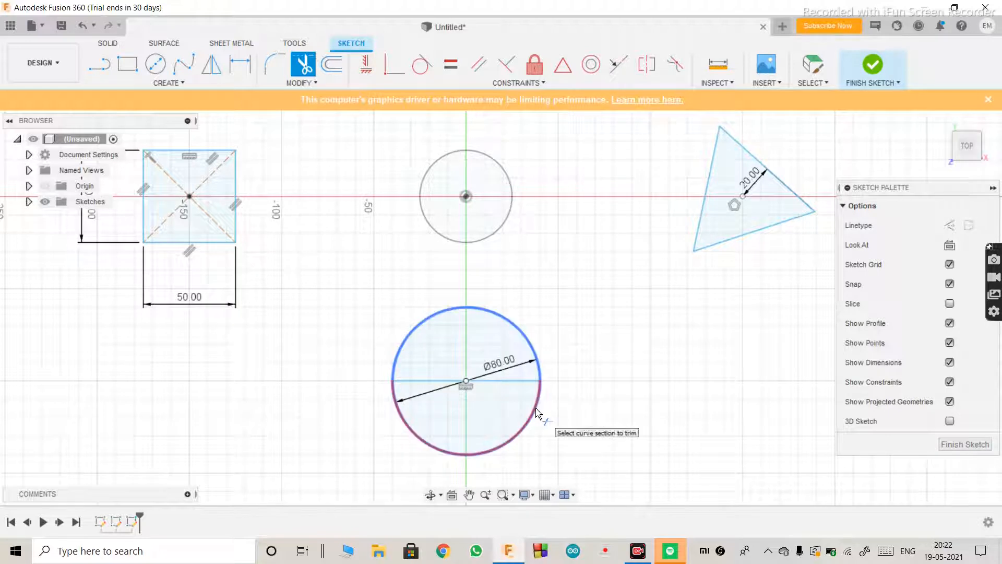
click(525, 342)
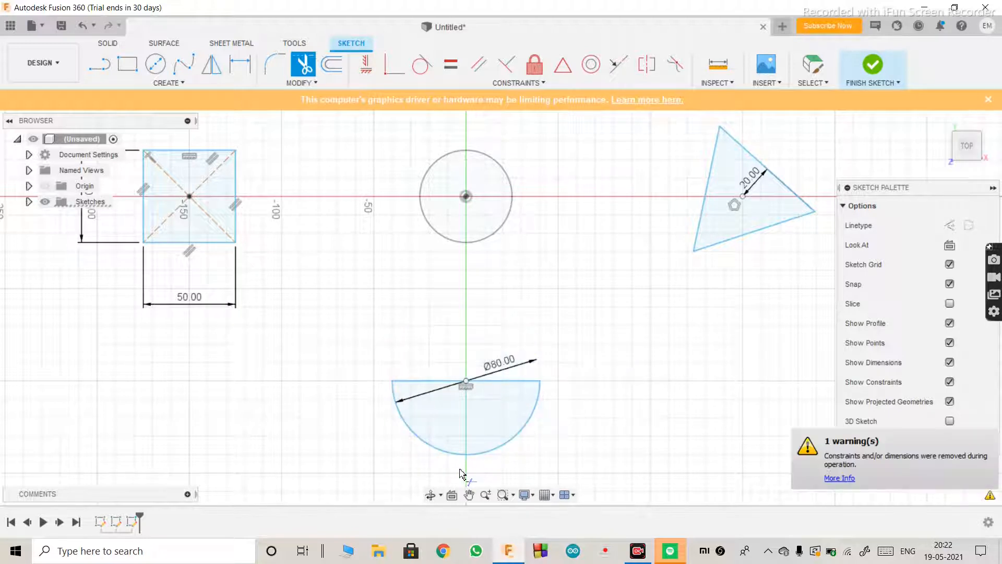
scroll(461, 473, up, 2)
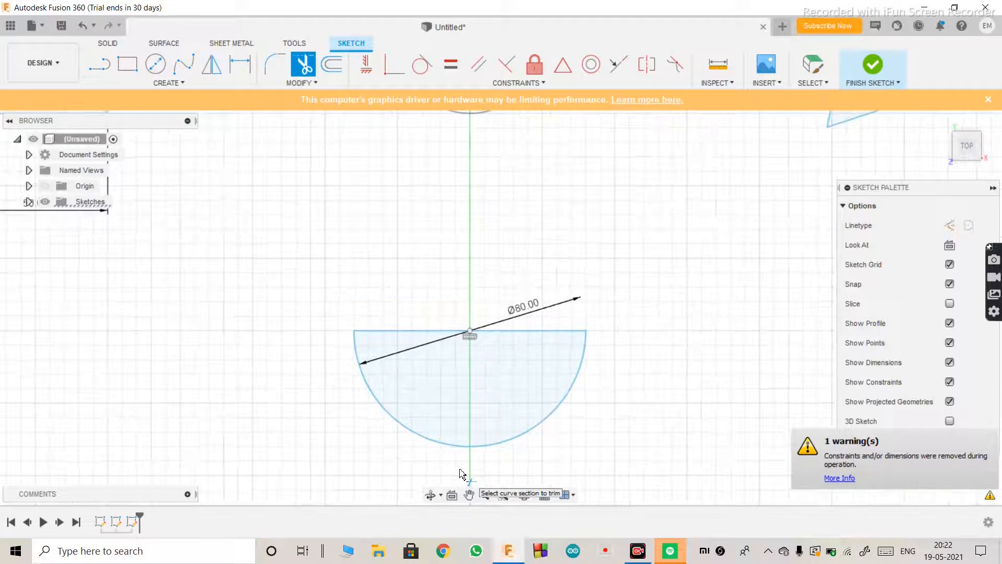
key(Escape)
Finish the sketch containing the rectangles, triangle, semicircle and ellipse.
scroll(461, 473, down, 3)
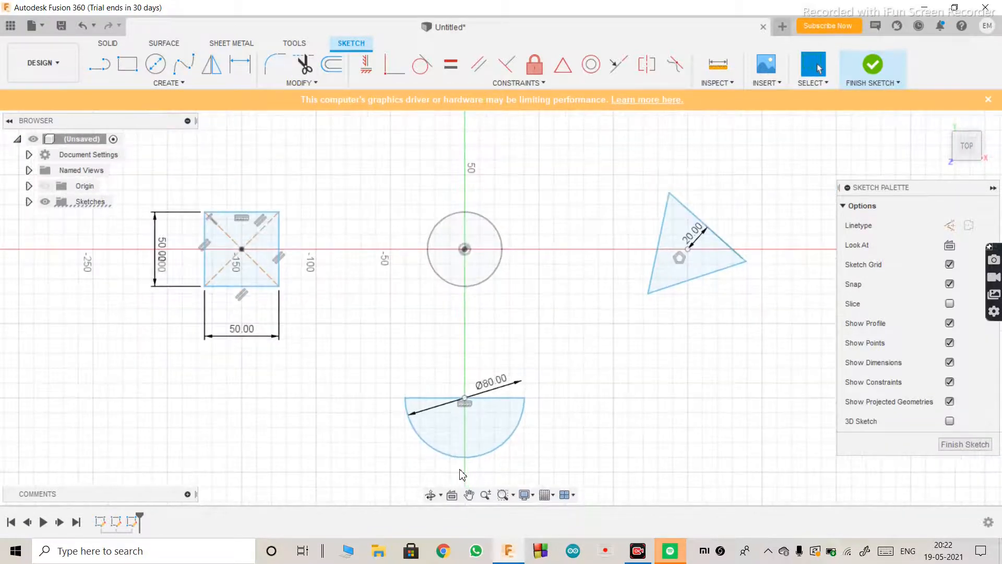
scroll(461, 473, down, 3)
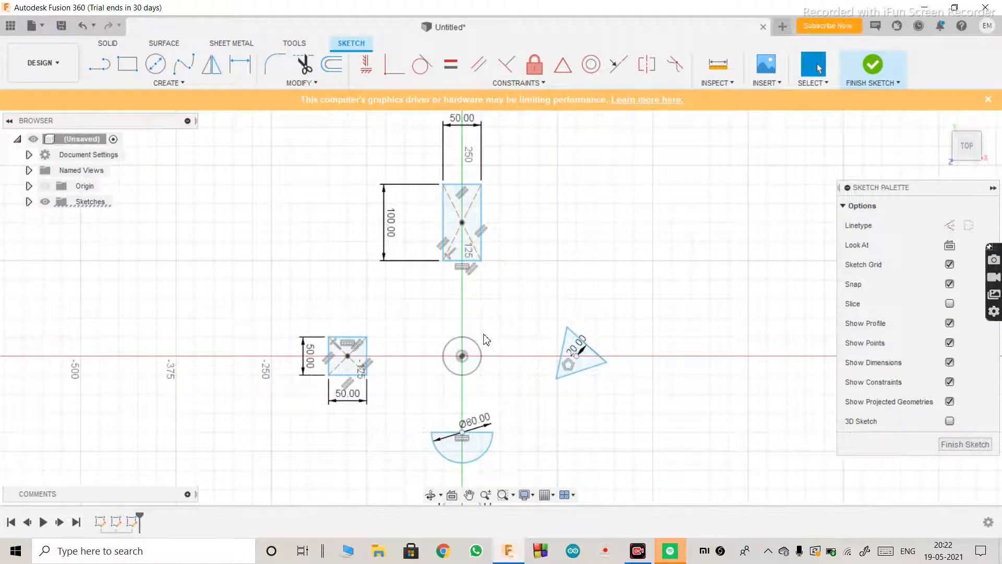
scroll(485, 339, down, 3)
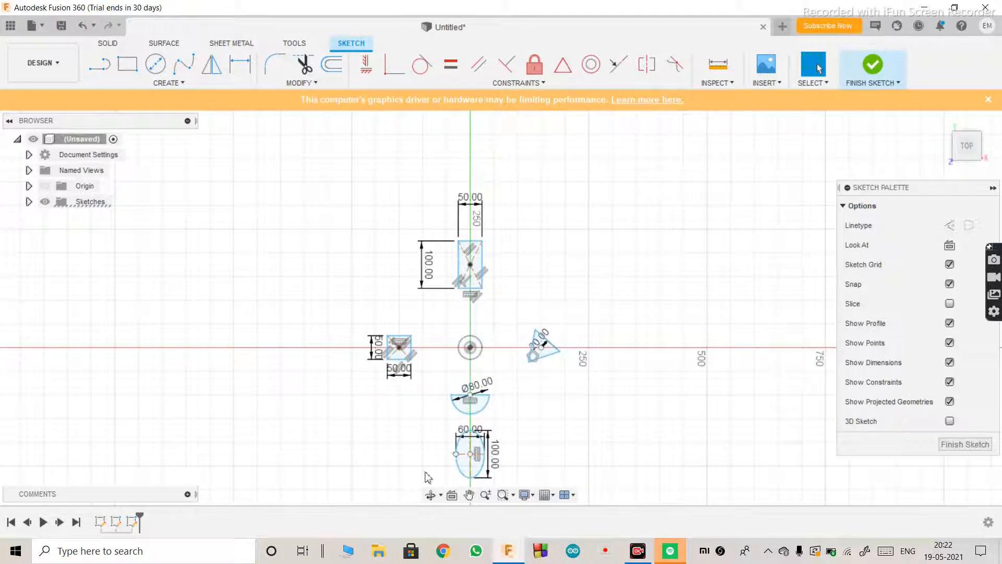
scroll(416, 486, up, 2)
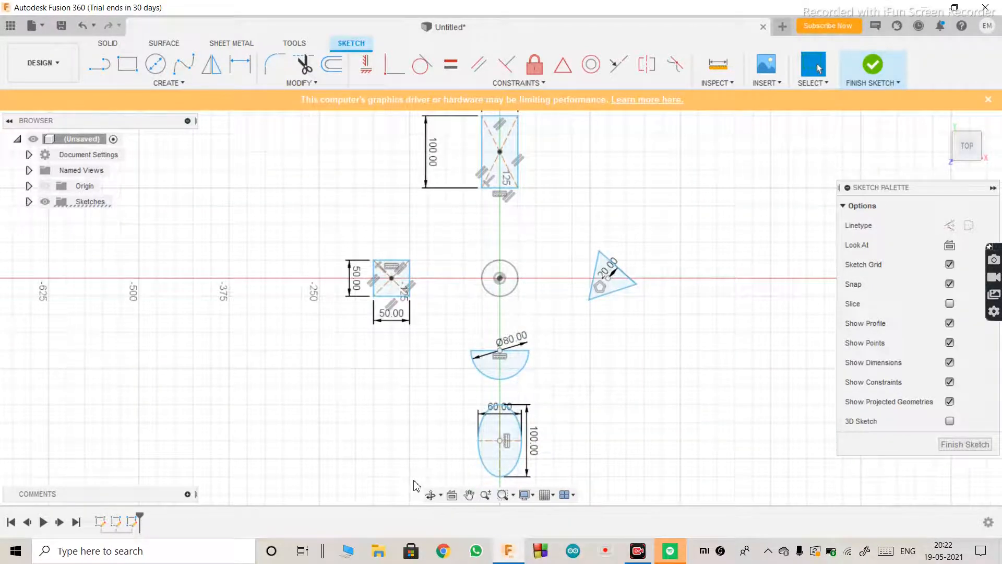
scroll(415, 486, up, 1)
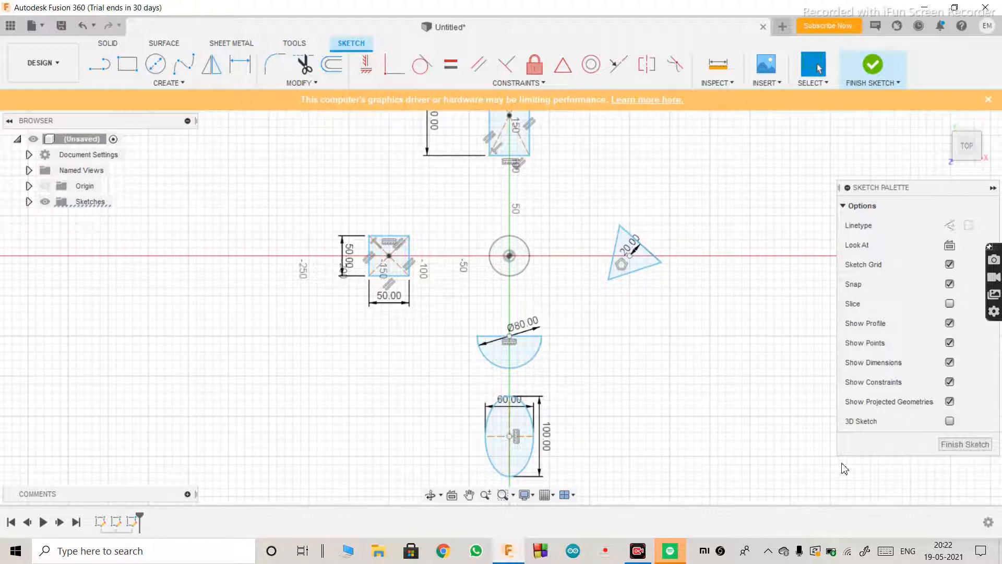
click(962, 445)
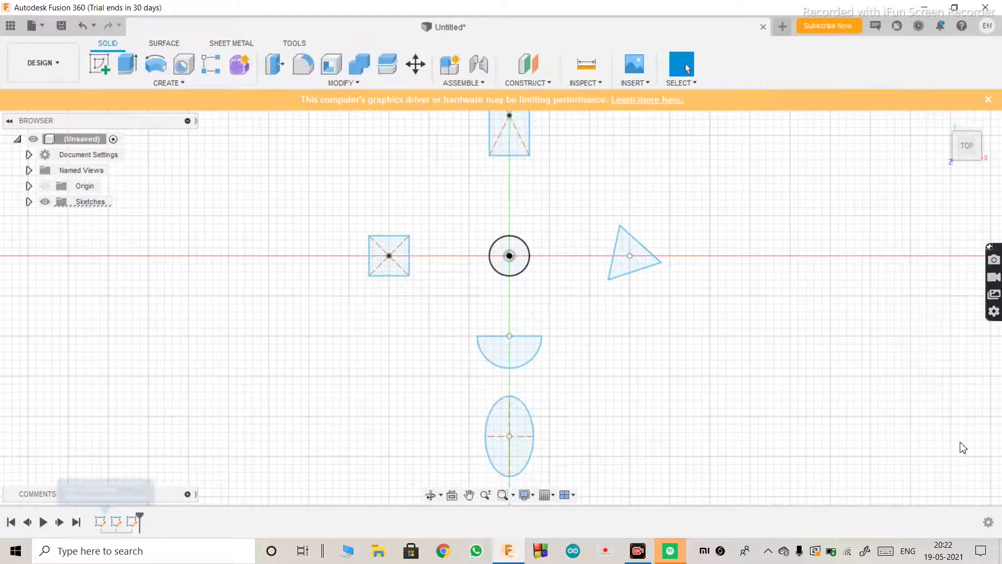
Orbit to a tilted 3D view and examine the finished sketch profiles.
click(430, 495)
mouse_move(516, 342)
mouse_down()
mouse_move(548, 275)
mouse_move(511, 320)
mouse_move(518, 274)
mouse_move(496, 315)
mouse_move(580, 255)
mouse_move(540, 279)
mouse_up()
key(Escape)
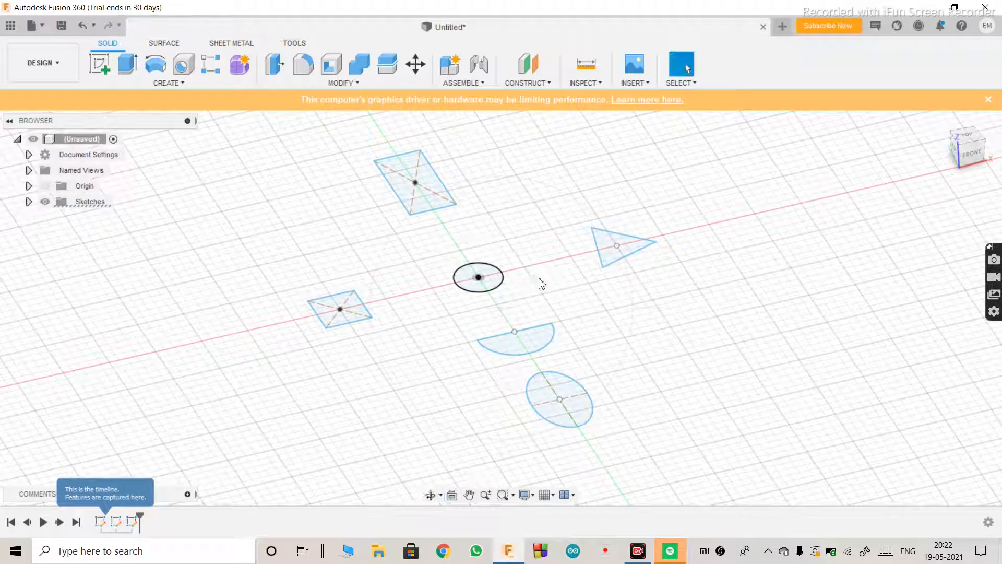
scroll(542, 283, up, 2)
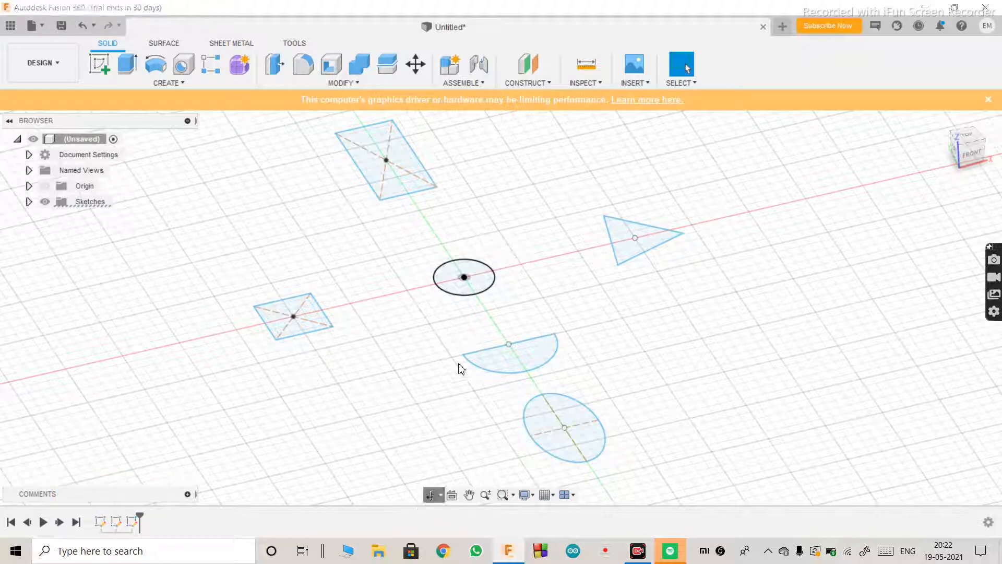
click(430, 495)
mouse_move(489, 360)
mouse_down()
mouse_move(501, 343)
mouse_move(488, 369)
mouse_up()
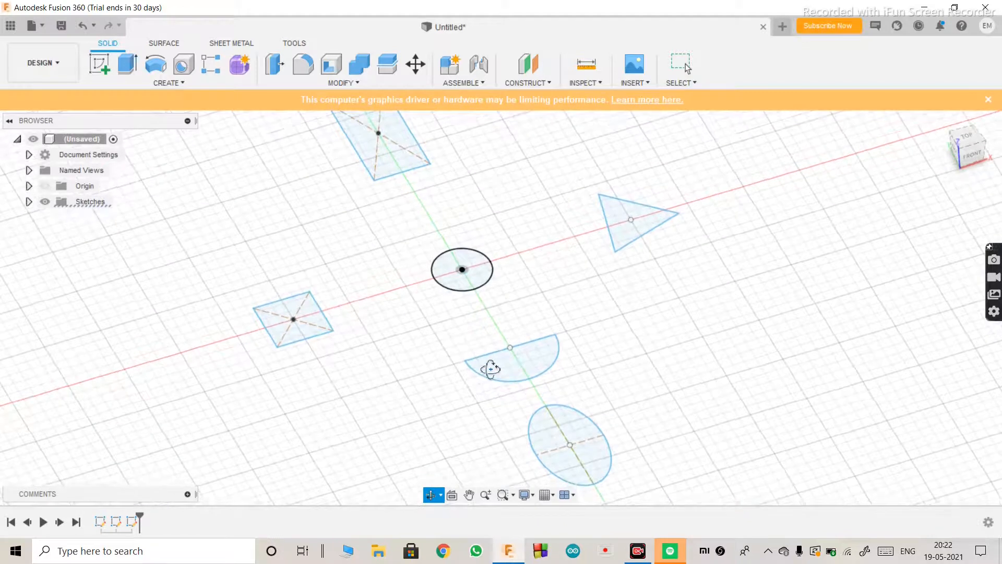
key(Escape)
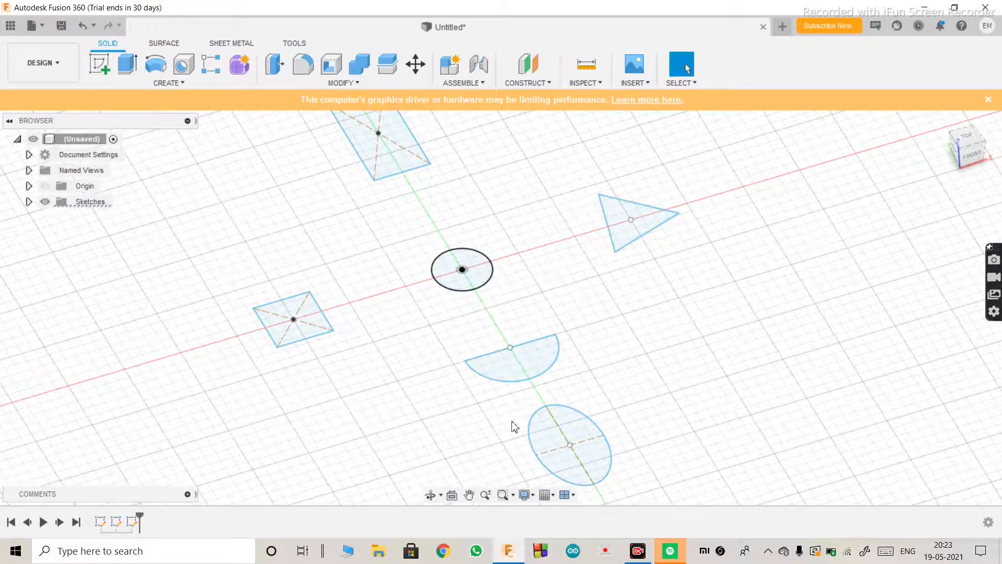
Extrude the semicircle profile upward by 50 mm.
click(541, 363)
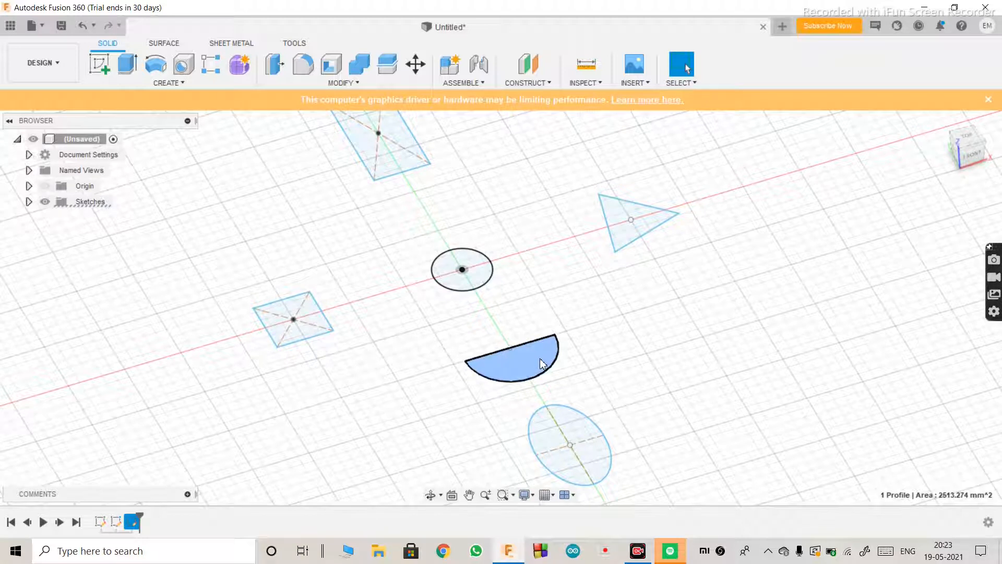
click(579, 381)
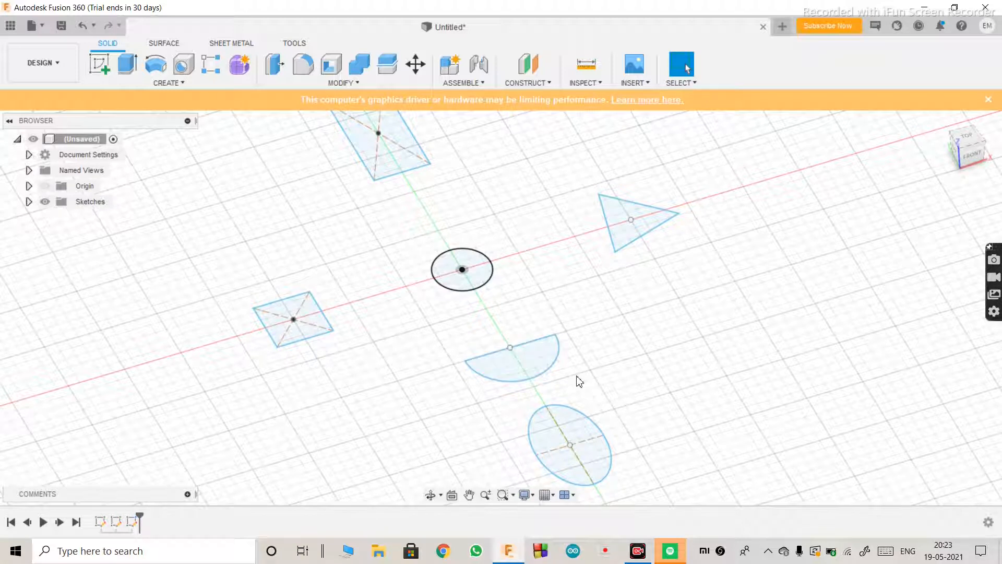
click(541, 360)
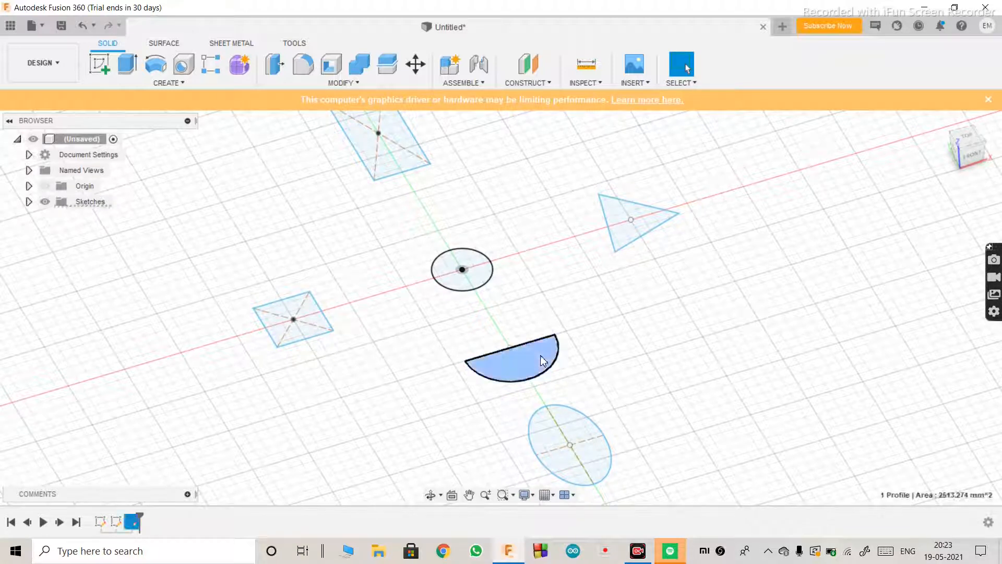
scroll(543, 360, up, 5)
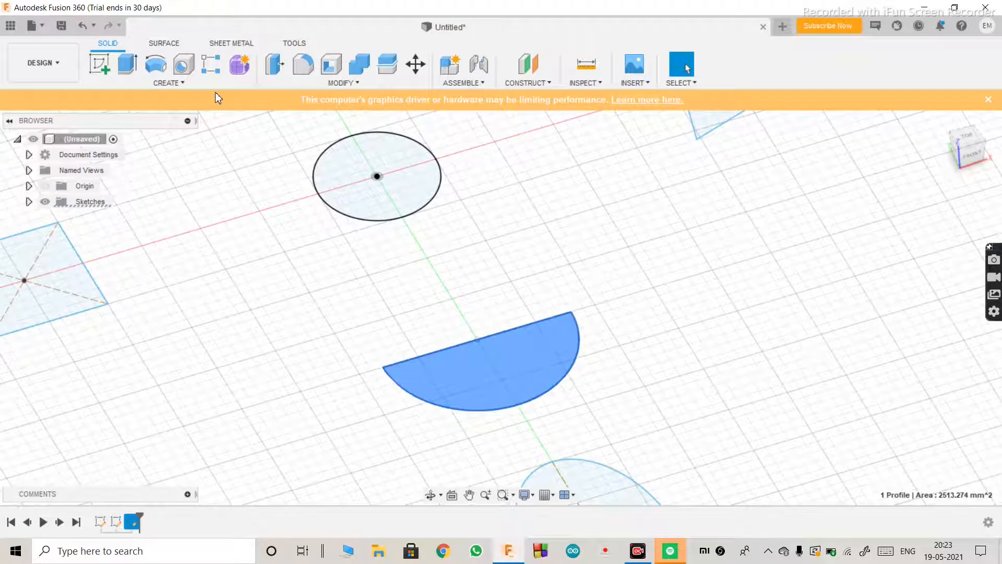
click(126, 63)
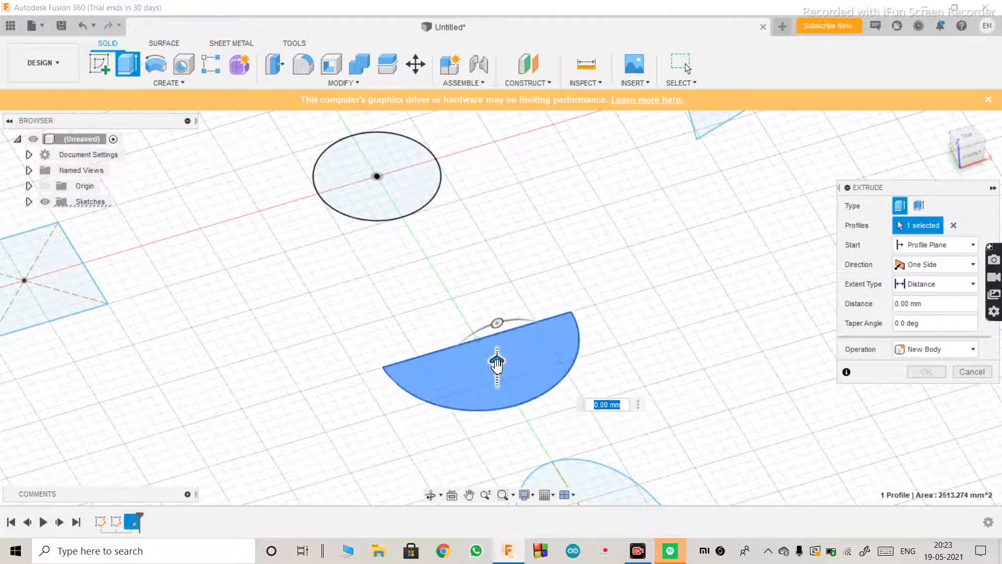
drag(497, 362, 493, 291)
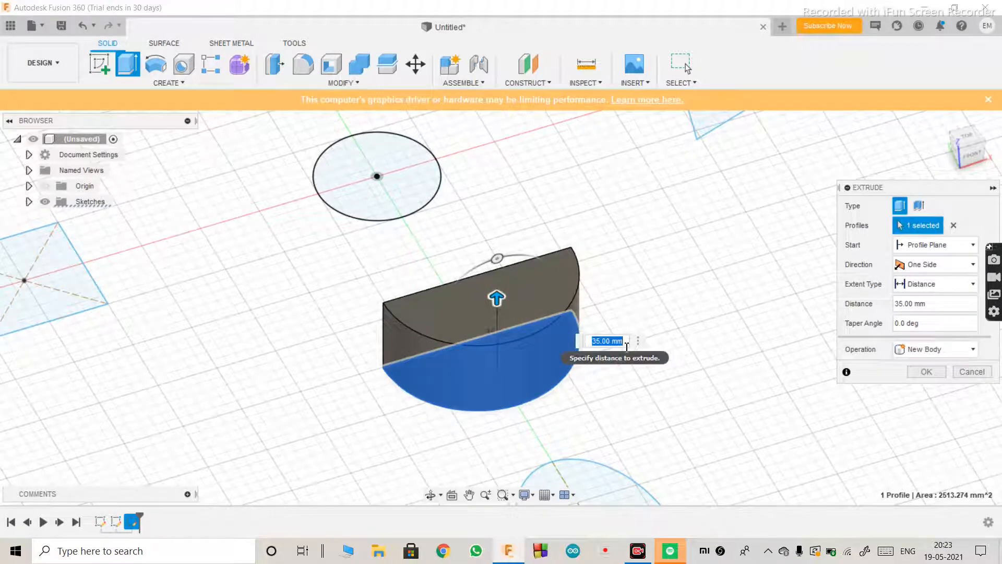
key(BackSpace)
key(Return)
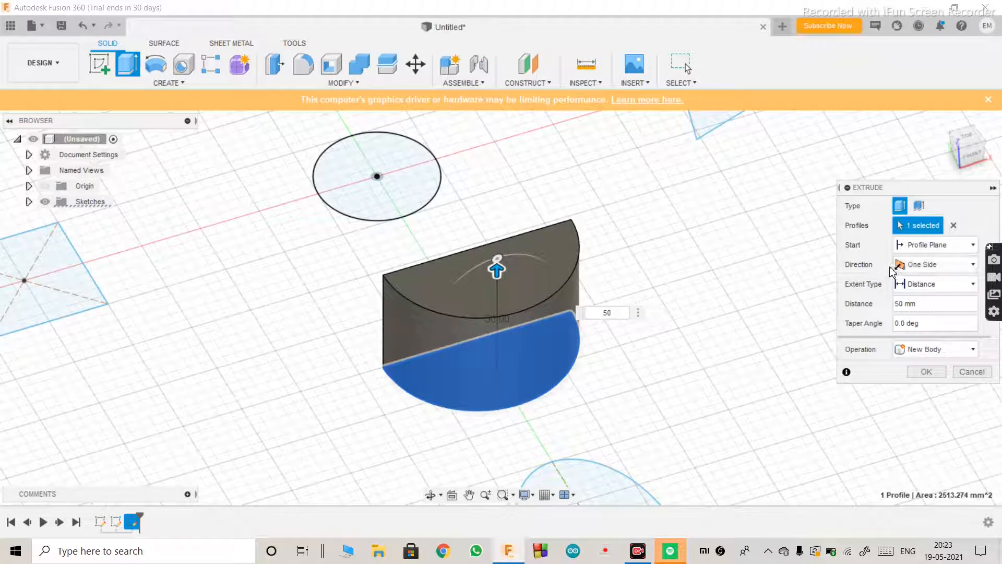
Try the Symmetric direction on the semicircle extrusion and switch it back to One Side.
click(923, 266)
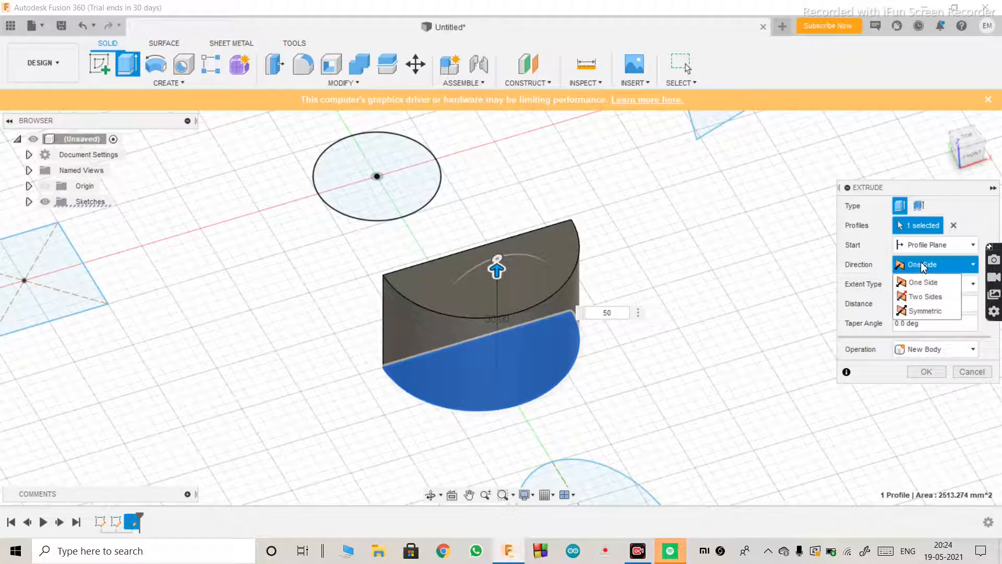
click(923, 311)
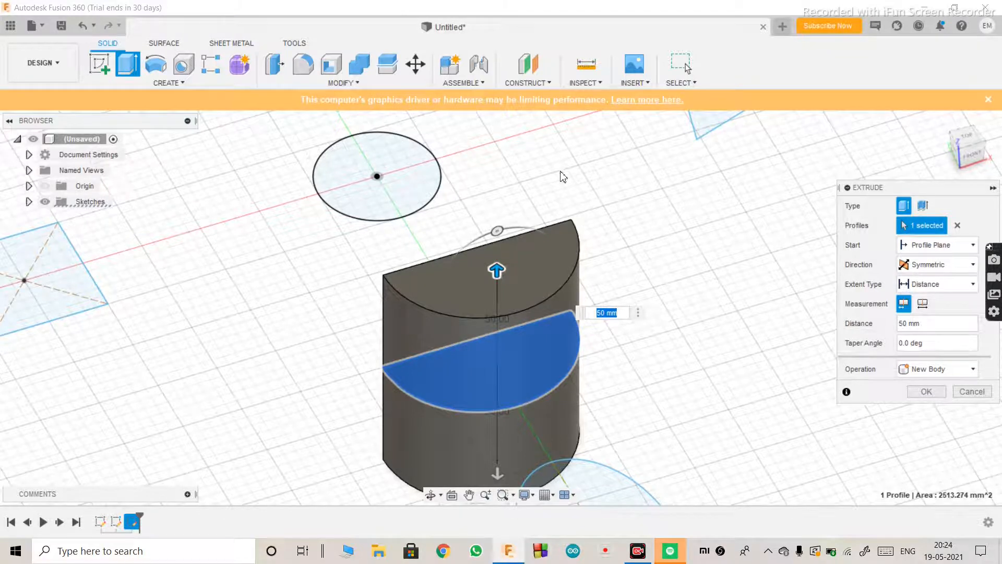
scroll(562, 178, down, 3)
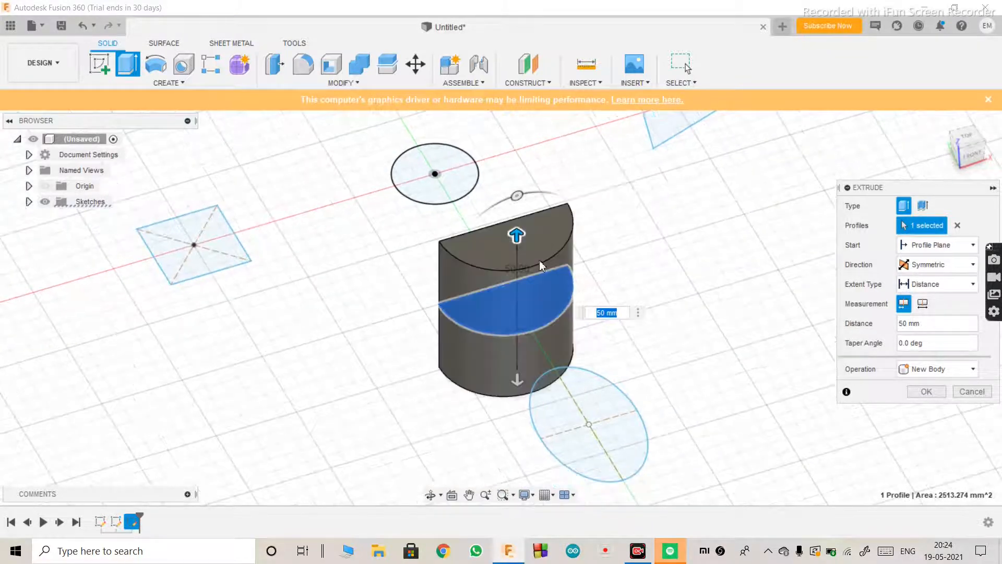
scroll(504, 333, up, 2)
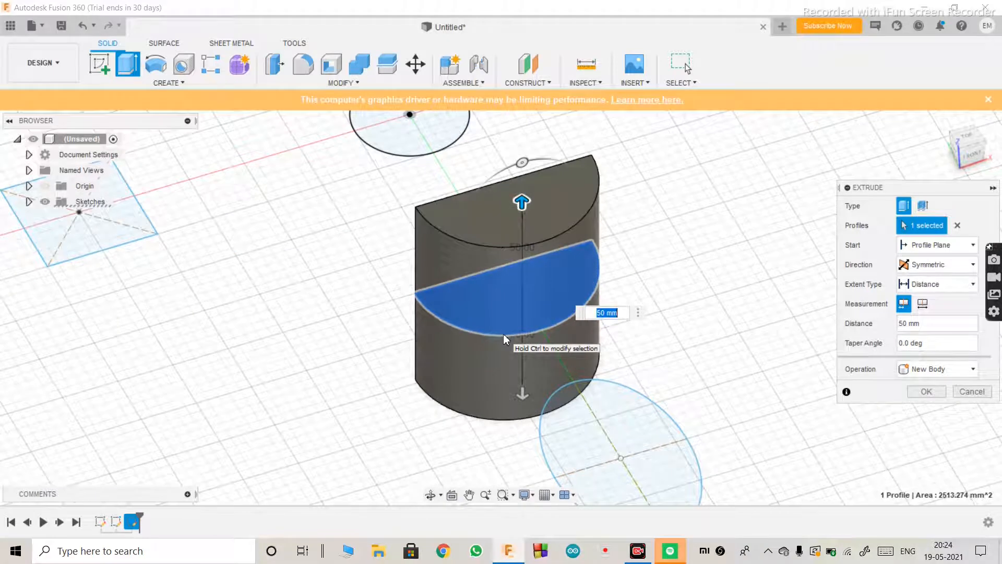
click(964, 266)
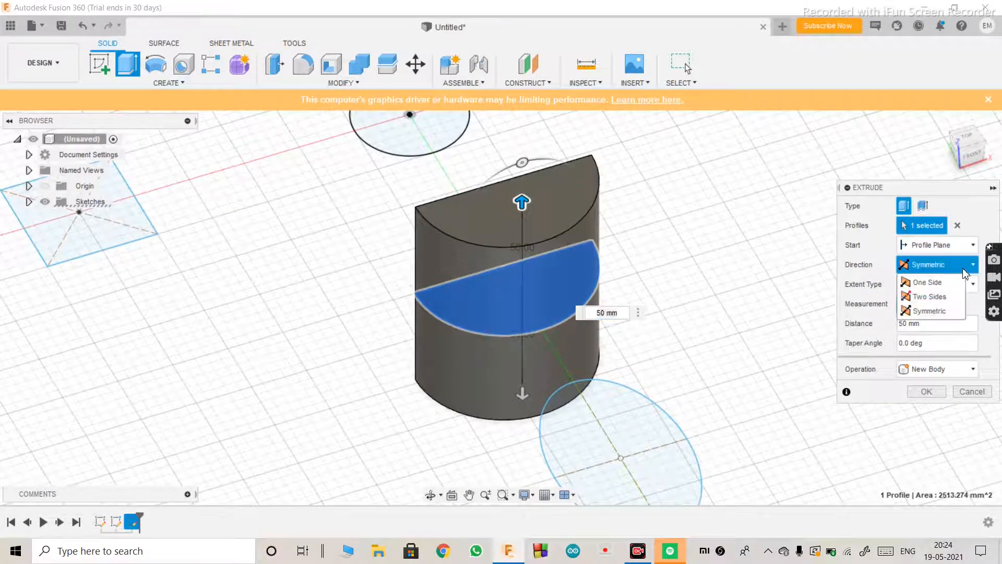
click(945, 282)
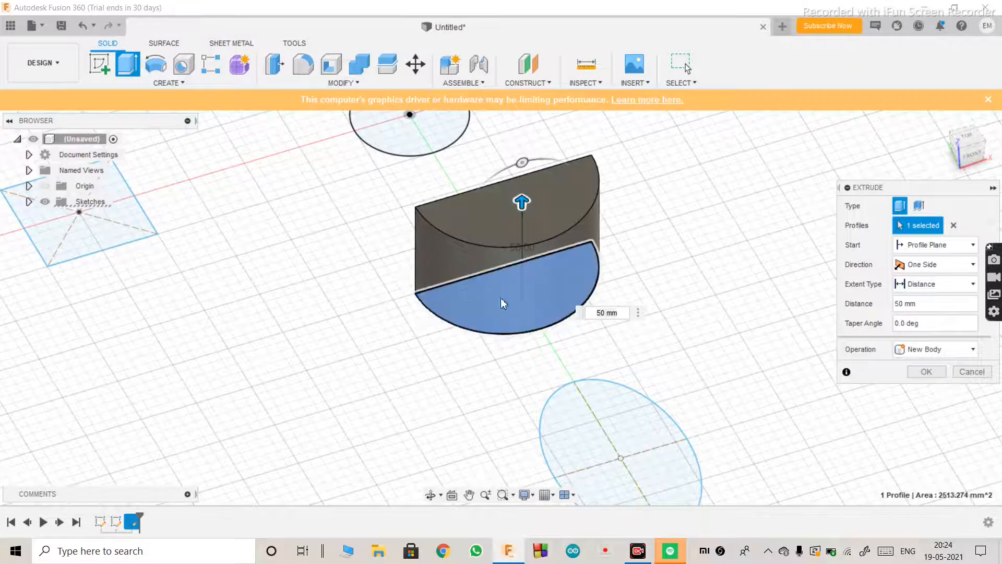
Try taper angles of -10 and -20 degrees on the semicircle extrusion and reset the taper to 0.
click(938, 328)
key(BackSpace)
key(BackSpace)
key(BackSpace)
key(BackSpace)
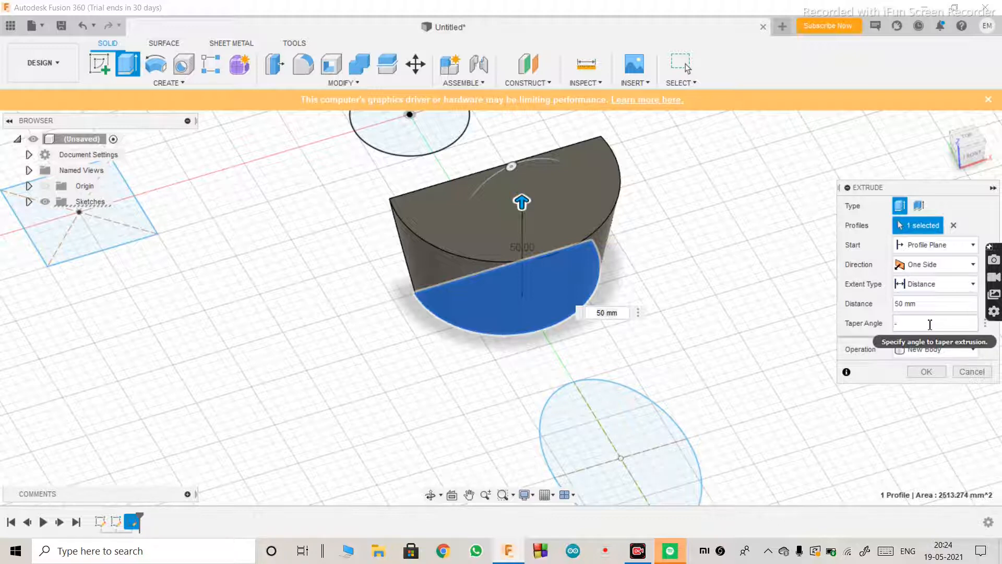
text(10)
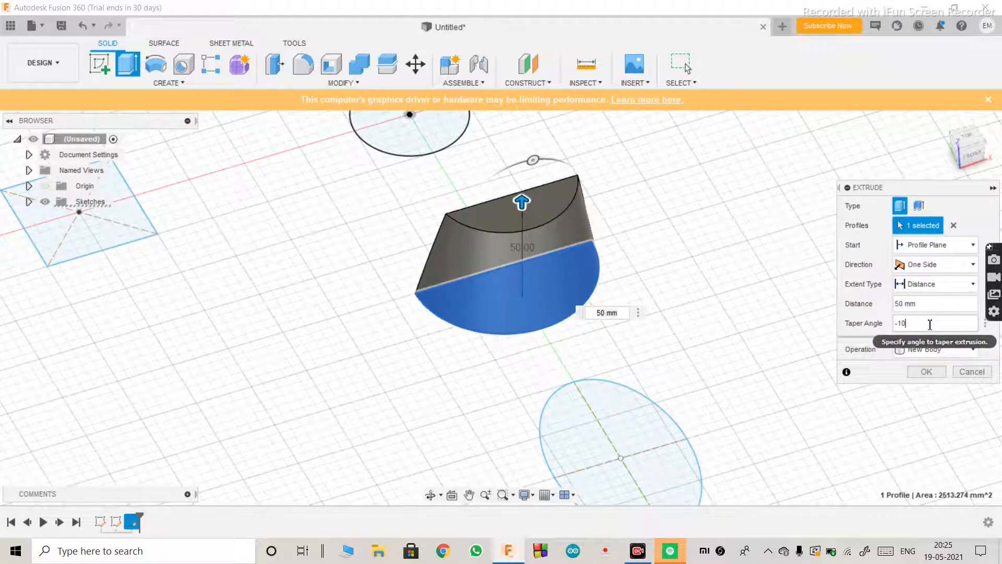
key(BackSpace)
text(20)
key(BackSpace)
key(BackSpace)
key(BackSpace)
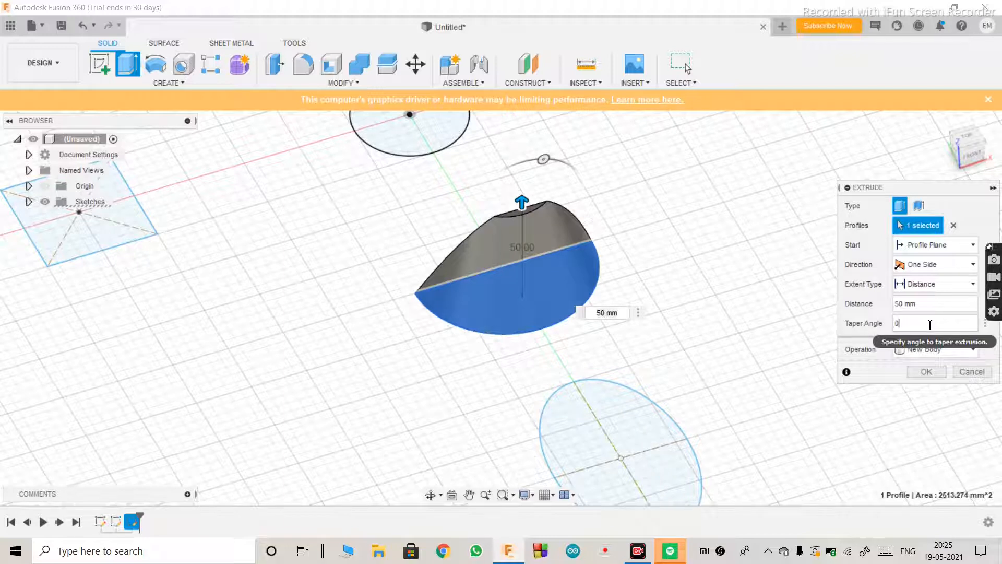
Keep New Body as the operation and complete the semicircle extrusion.
click(934, 355)
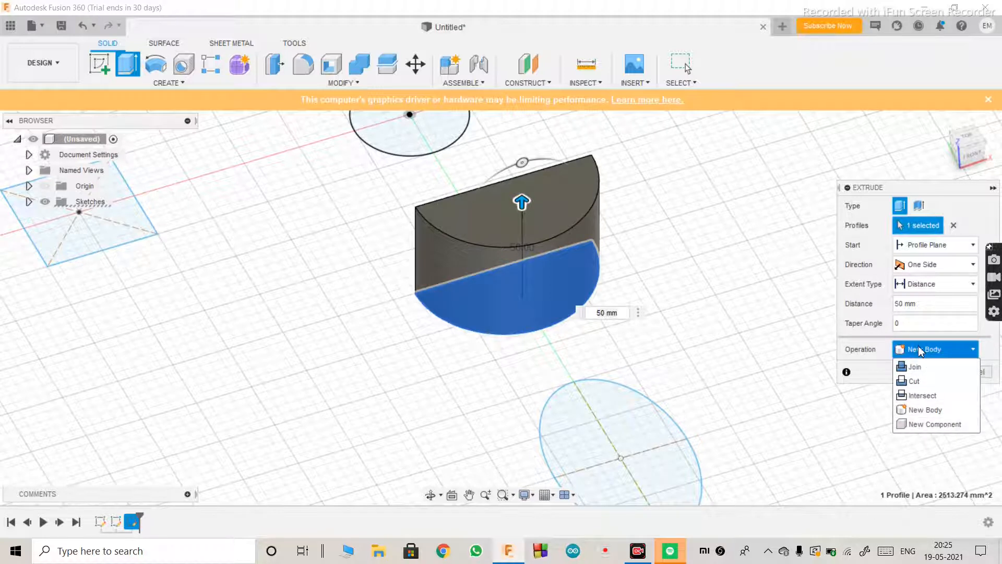
click(919, 348)
click(919, 349)
click(936, 355)
click(924, 371)
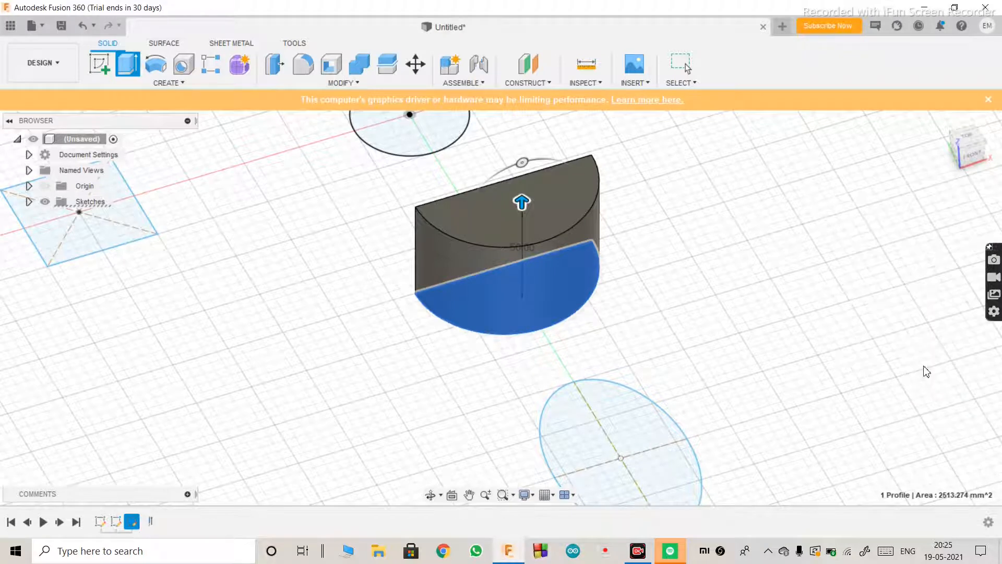
Orbit and zoom around the extruded half-cylinder to examine it beside the central circle.
click(431, 494)
mouse_move(470, 293)
mouse_down()
mouse_move(367, 245)
mouse_move(515, 280)
mouse_move(538, 242)
mouse_move(536, 264)
mouse_move(496, 259)
mouse_move(477, 293)
mouse_move(490, 297)
mouse_move(479, 201)
mouse_move(488, 273)
mouse_move(449, 287)
mouse_move(405, 237)
mouse_move(375, 291)
mouse_move(347, 282)
mouse_move(487, 295)
mouse_move(537, 242)
mouse_move(561, 296)
mouse_move(553, 195)
mouse_move(537, 228)
mouse_move(620, 256)
mouse_move(479, 340)
mouse_move(394, 333)
mouse_move(488, 255)
mouse_up()
scroll(496, 261, down, 6)
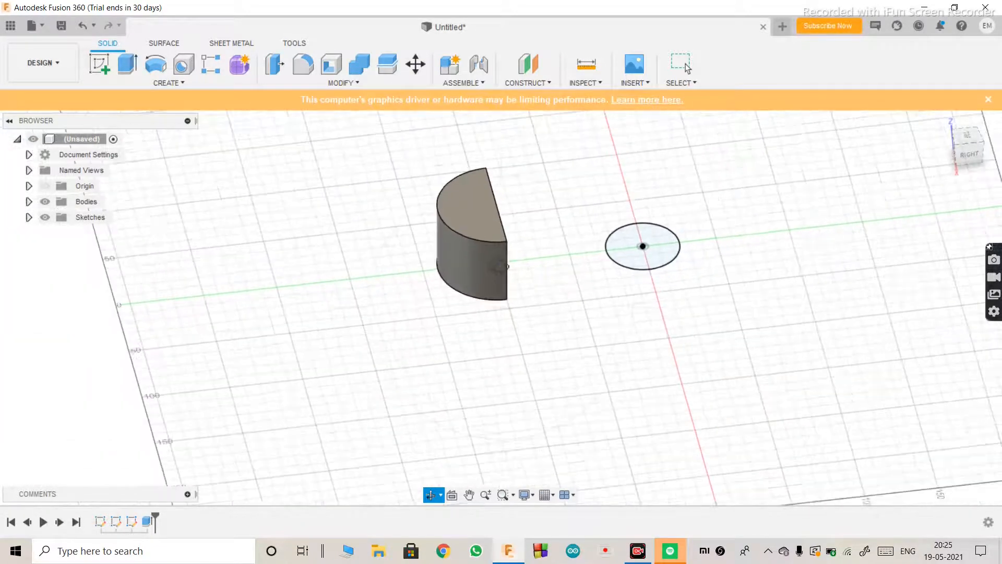
scroll(671, 226, up, 4)
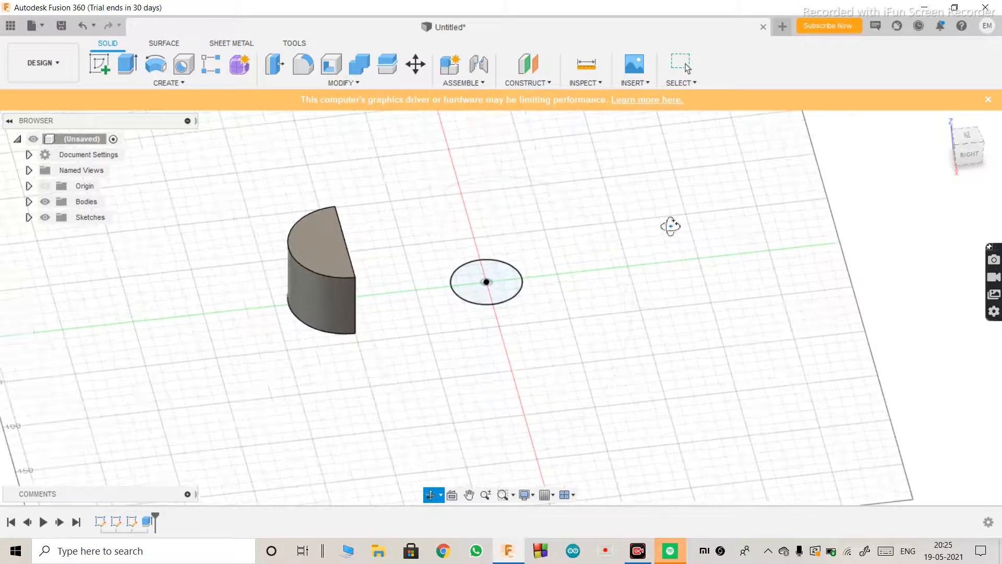
key(Escape)
scroll(585, 291, down, 3)
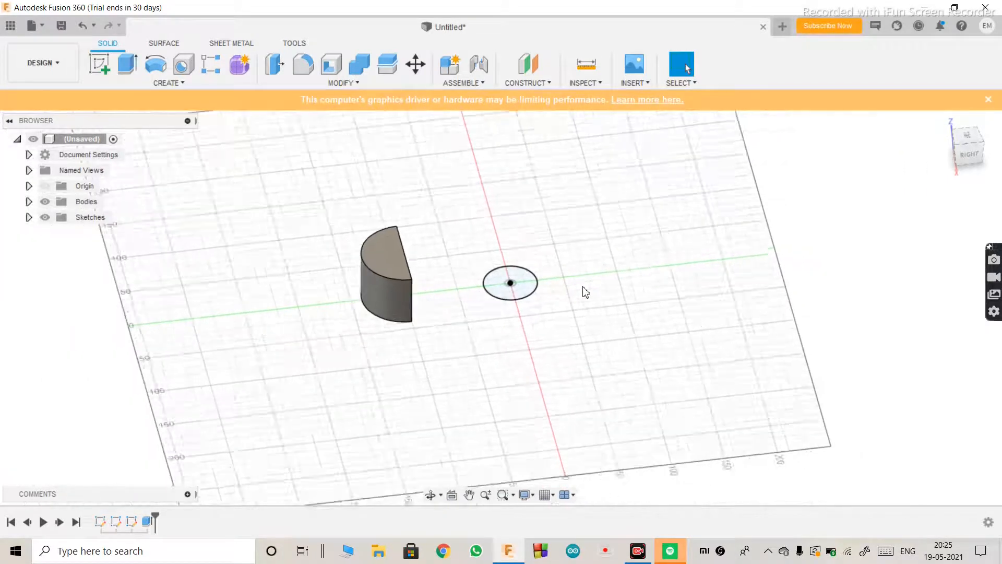
scroll(550, 190, up, 3)
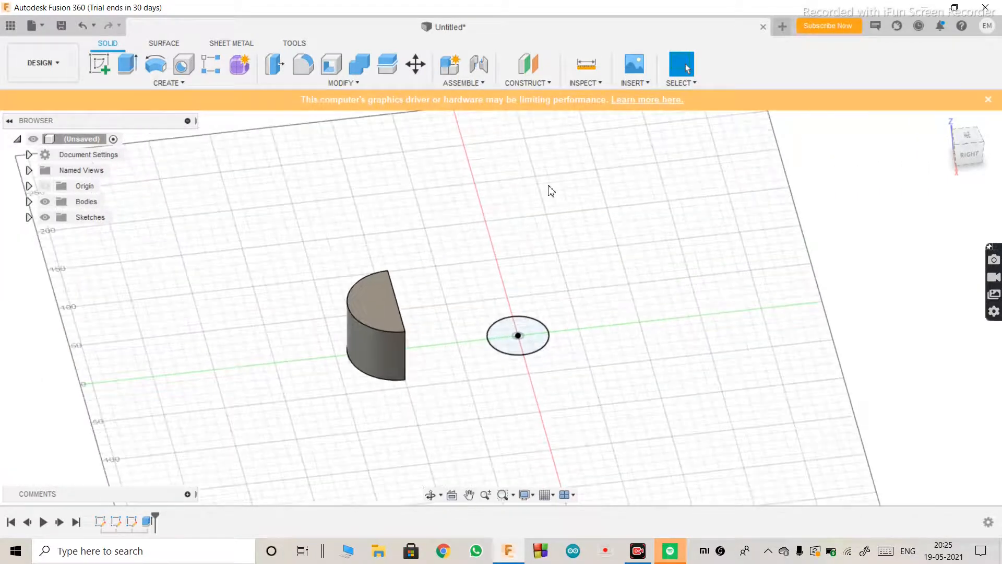
scroll(532, 368, up, 3)
Set up a 50 mm extrusion of the central circle, starting at its profile plane and going to one side.
click(537, 316)
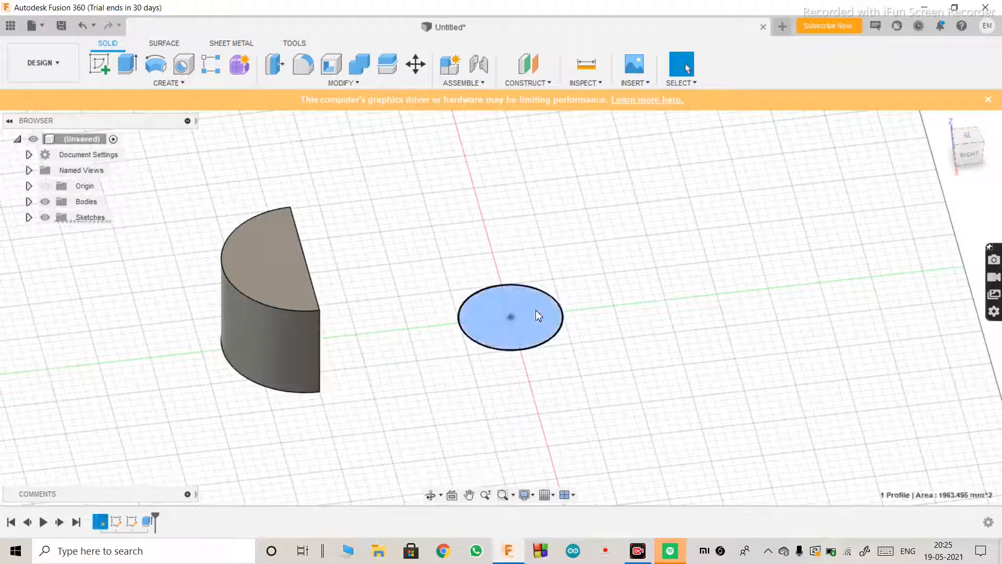
click(121, 65)
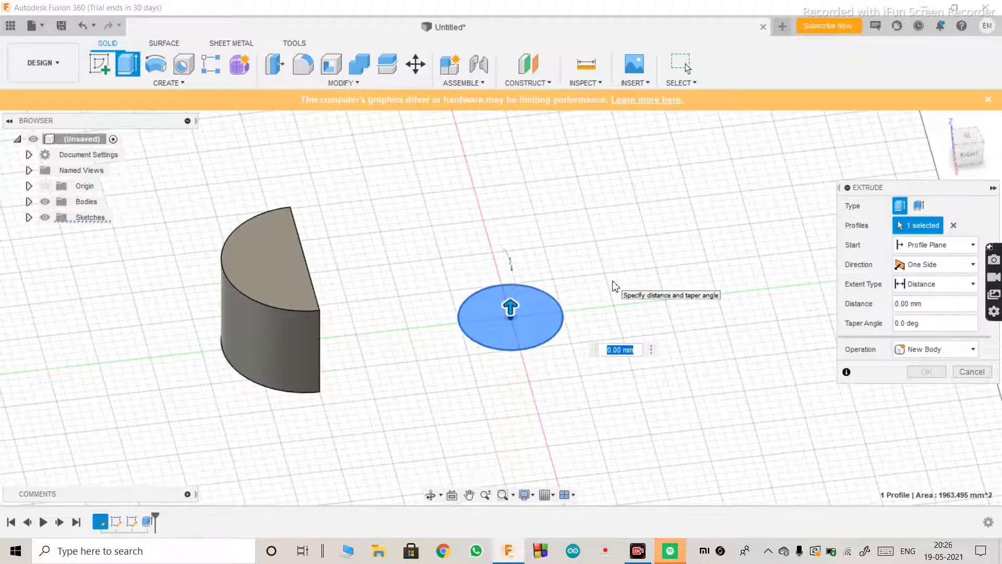
text(50)
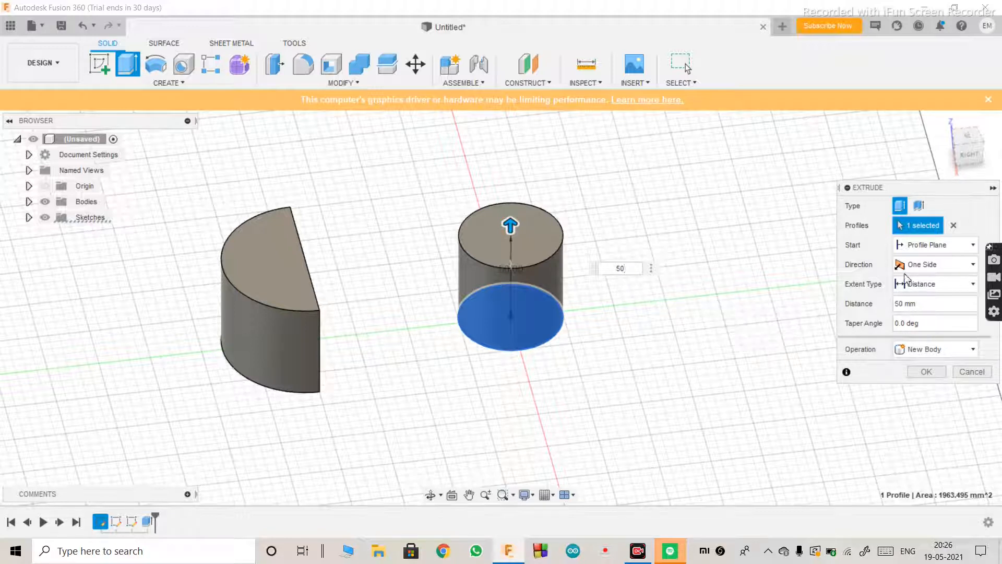
click(906, 248)
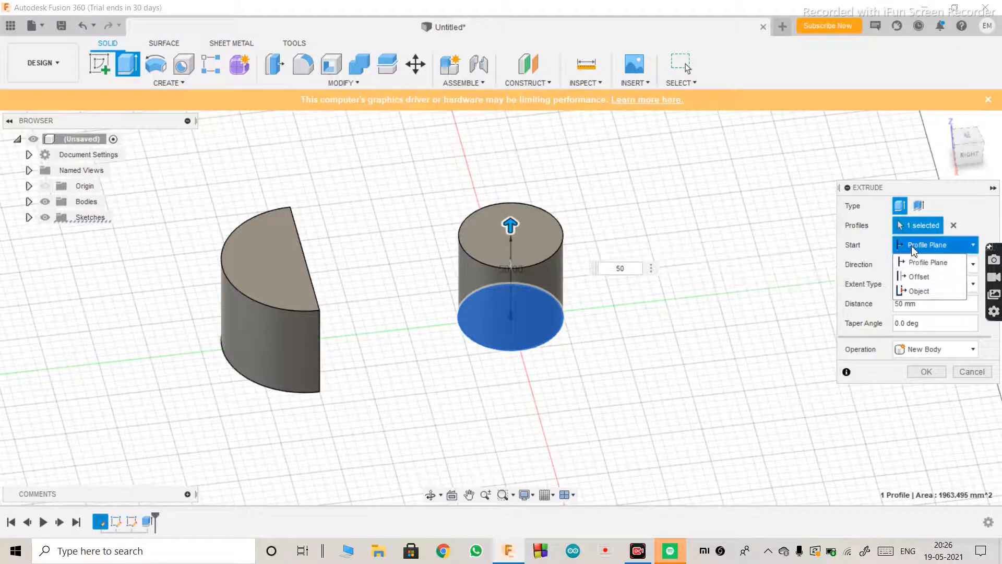
click(914, 262)
click(924, 264)
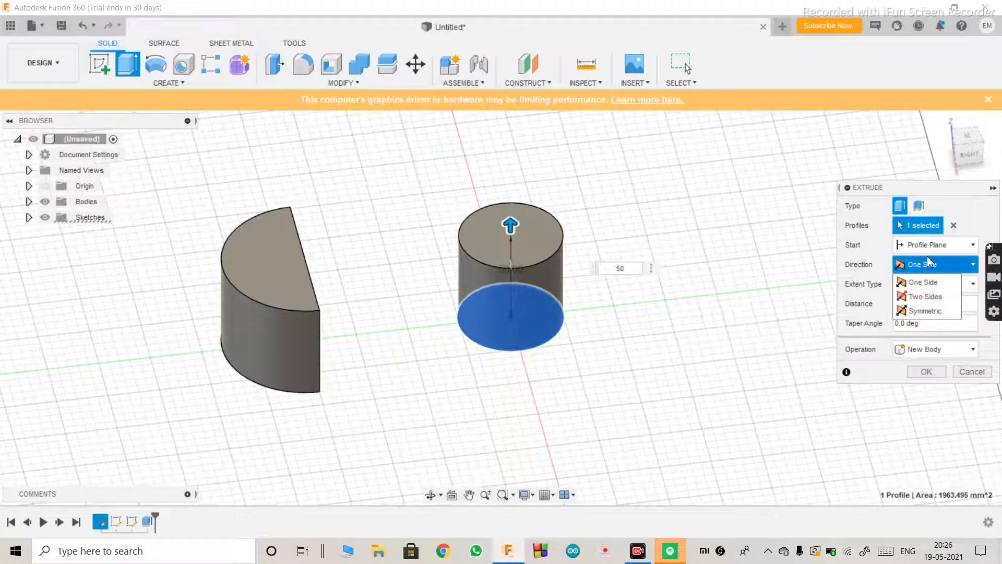
click(929, 262)
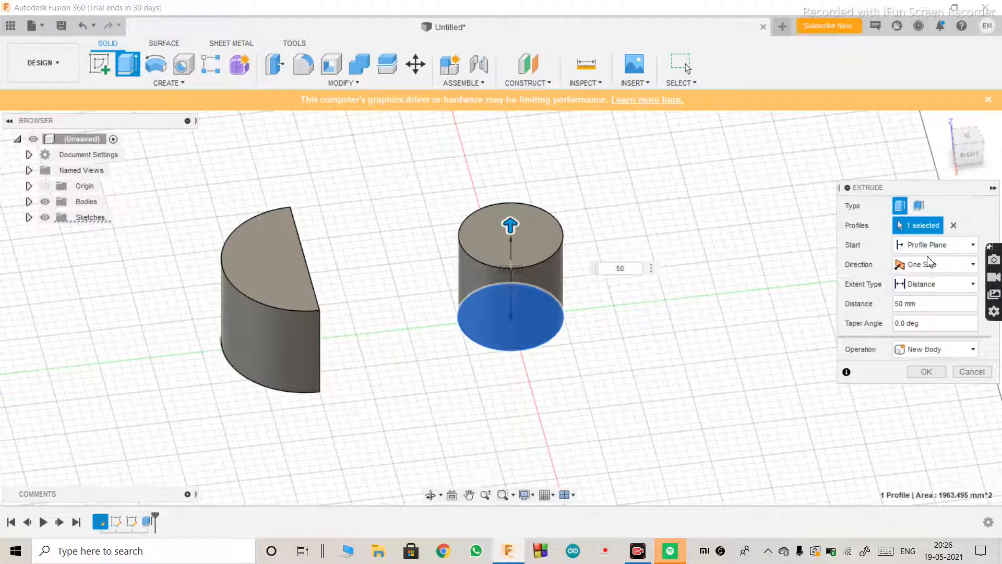
Taper the circle's extrusion into a cone, trying -20 and -25 degrees and settling on -30 degrees.
click(925, 324)
key(BackSpace)
key(BackSpace)
key(BackSpace)
key(BackSpace)
key(BackSpace)
key(BackSpace)
text(-20)
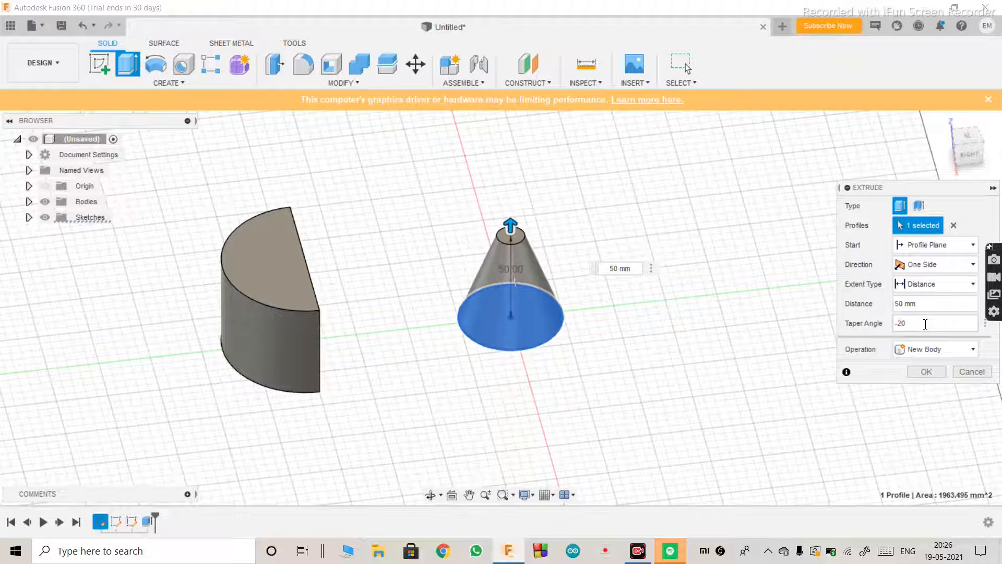
key(BackSpace)
text(5)
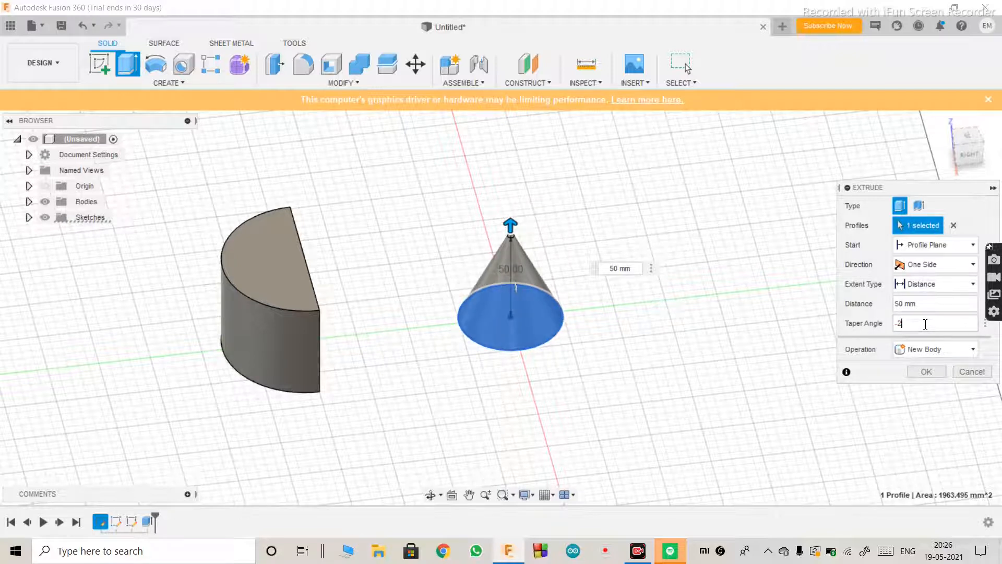
text(30)
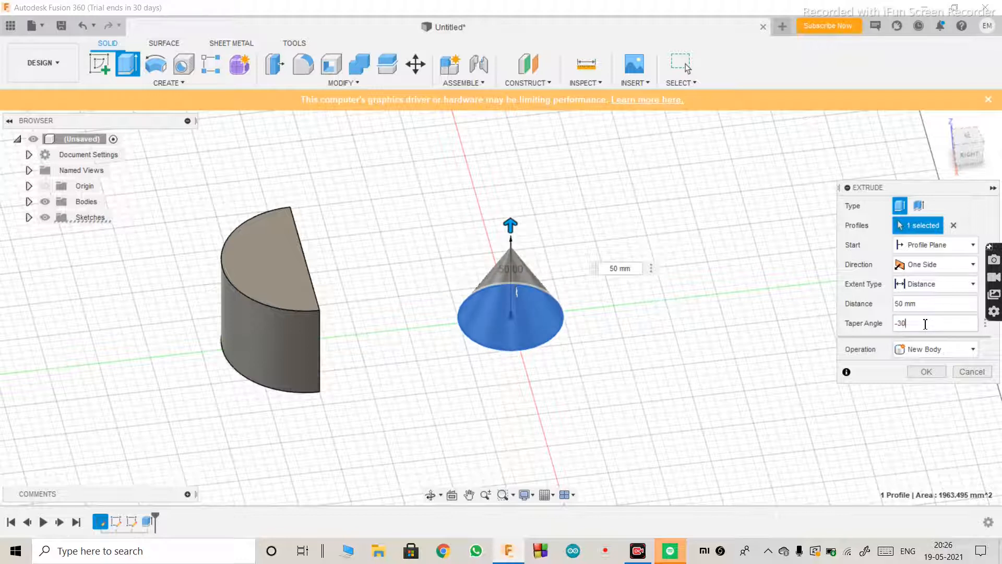
Orbit and zoom around the cone preview to examine its tapered shape beside the half-cylinder.
click(429, 496)
drag(558, 275, 560, 318)
scroll(560, 318, up, 2)
scroll(560, 319, down, 2)
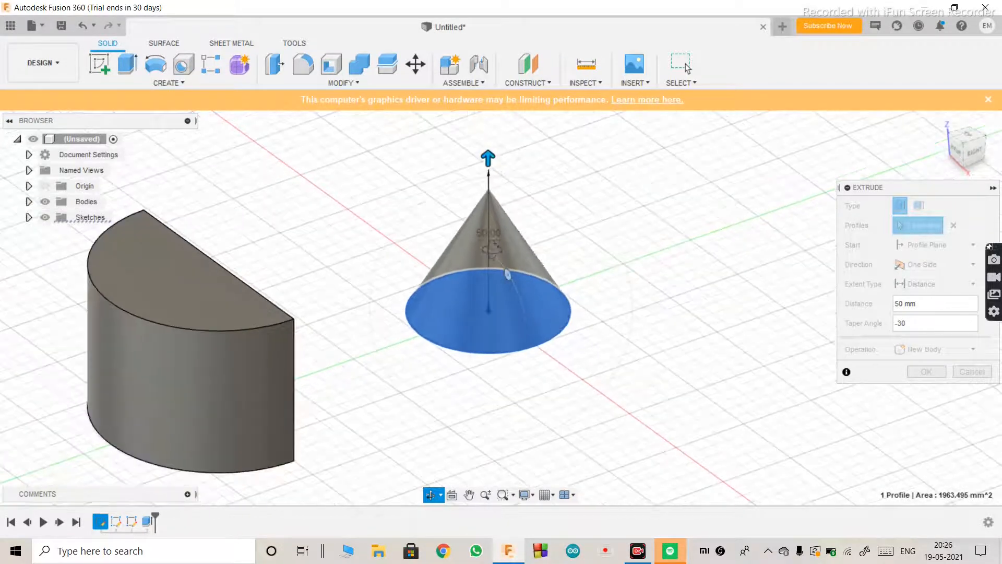
scroll(492, 249, up, 3)
scroll(506, 301, up, 3)
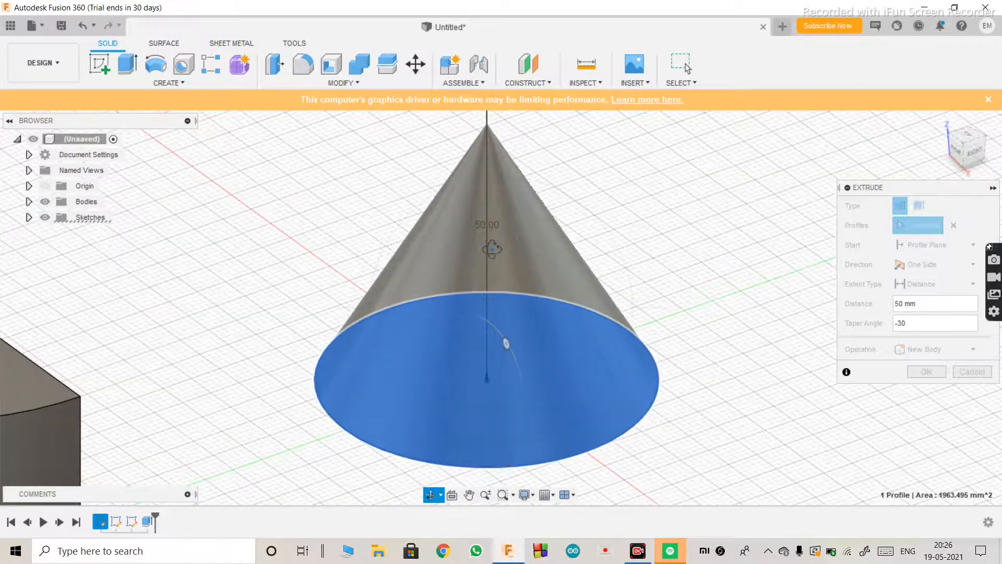
scroll(506, 302, down, 3)
scroll(506, 301, down, 1)
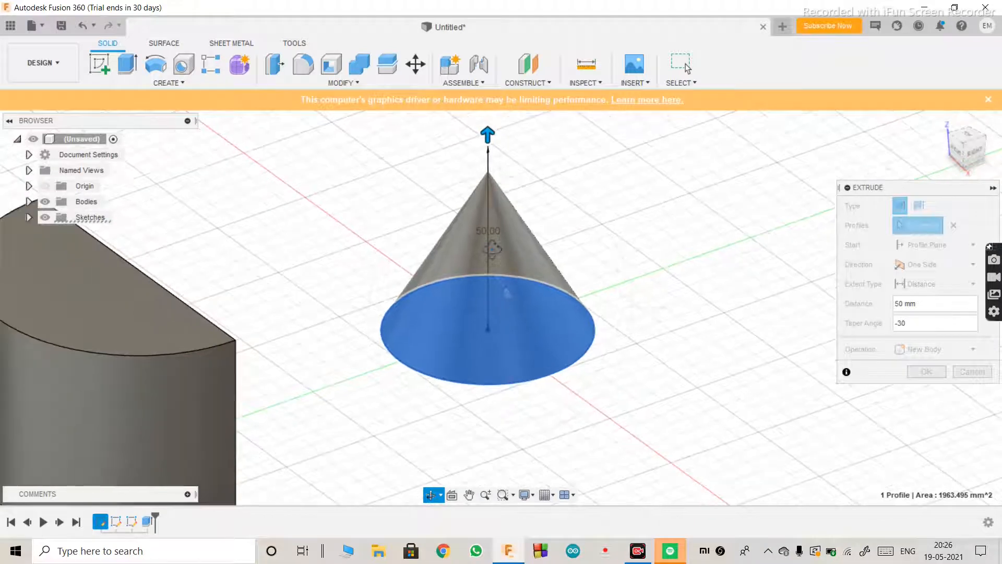
scroll(507, 293, down, 2)
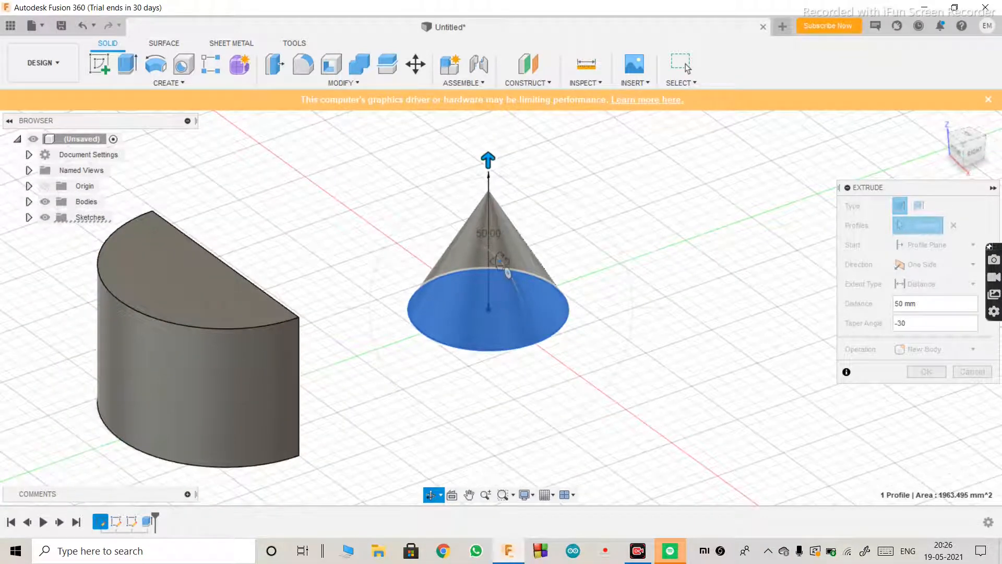
Set the circle's extrusion taper angle to 0 and complete the 50 mm extrusion as a new cylinder body.
click(947, 331)
text(0)
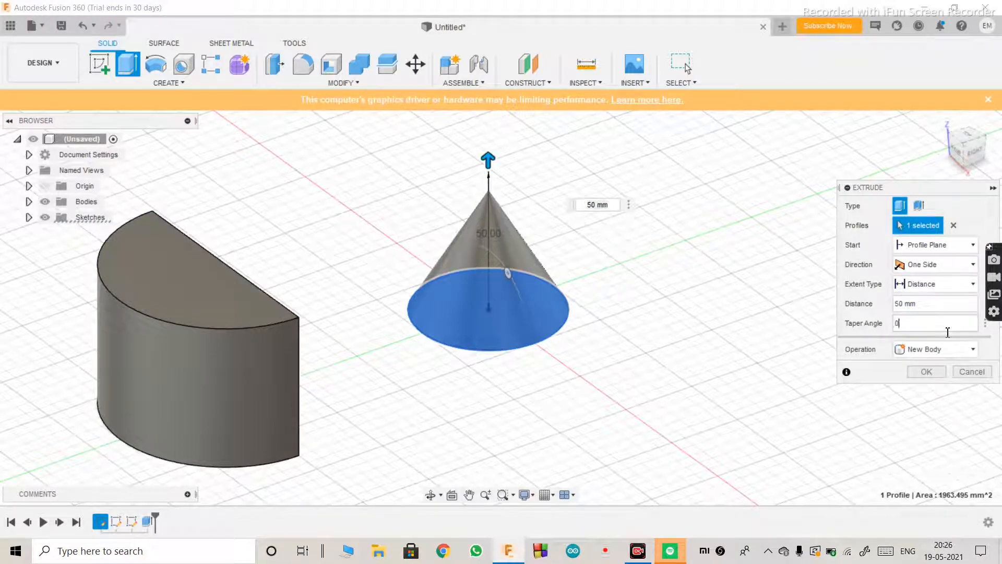
click(925, 353)
click(926, 357)
click(929, 372)
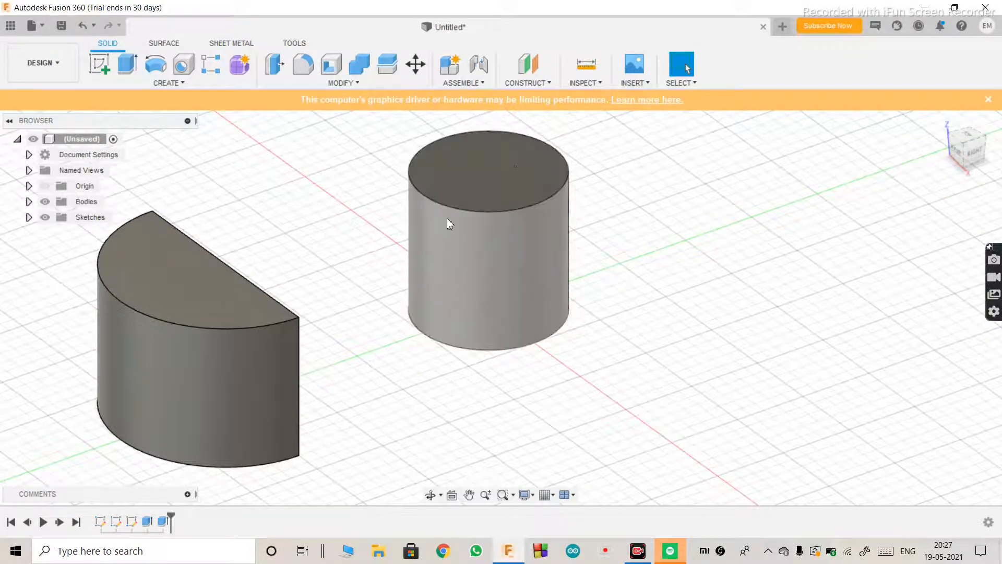
Start a new sketch on the top face of the cylinder.
scroll(620, 263, down, 3)
scroll(620, 263, up, 4)
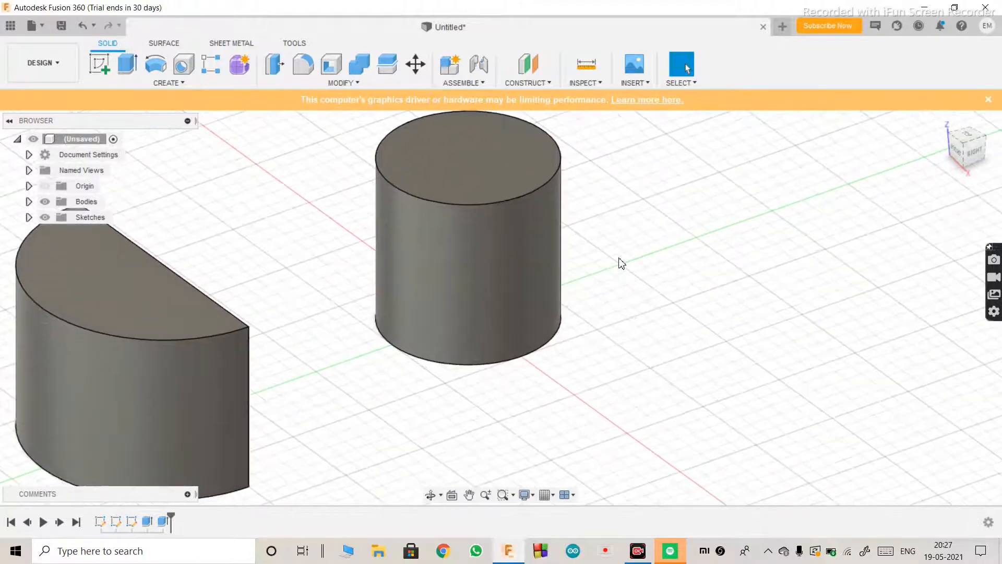
scroll(620, 264, down, 2)
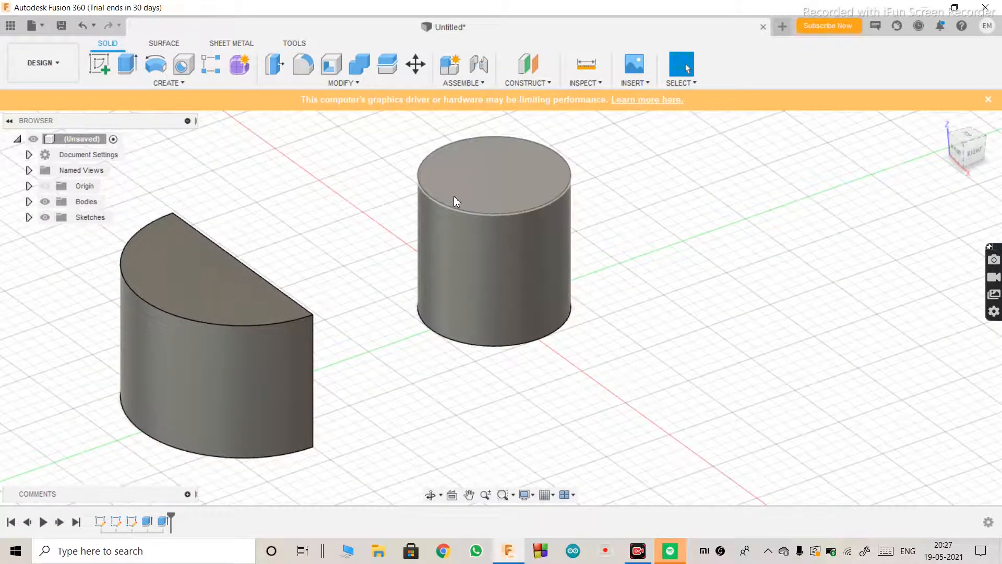
scroll(427, 119, up, 2)
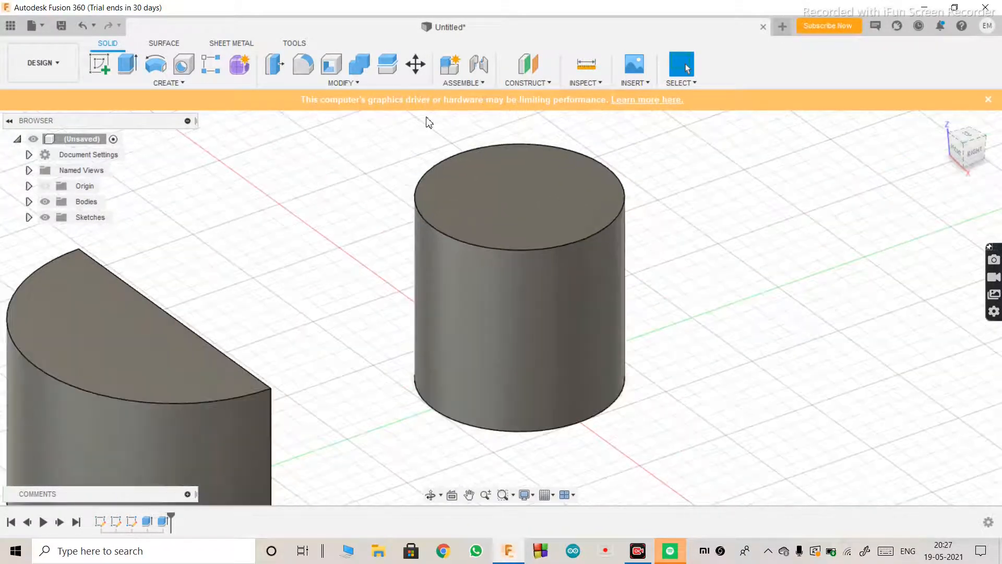
click(431, 495)
drag(515, 325, 469, 335)
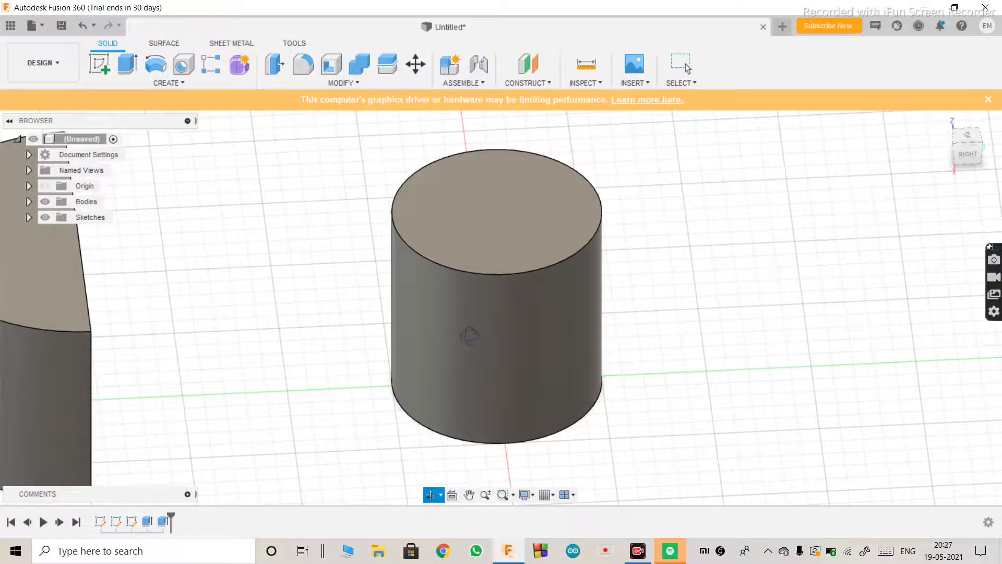
key(Escape)
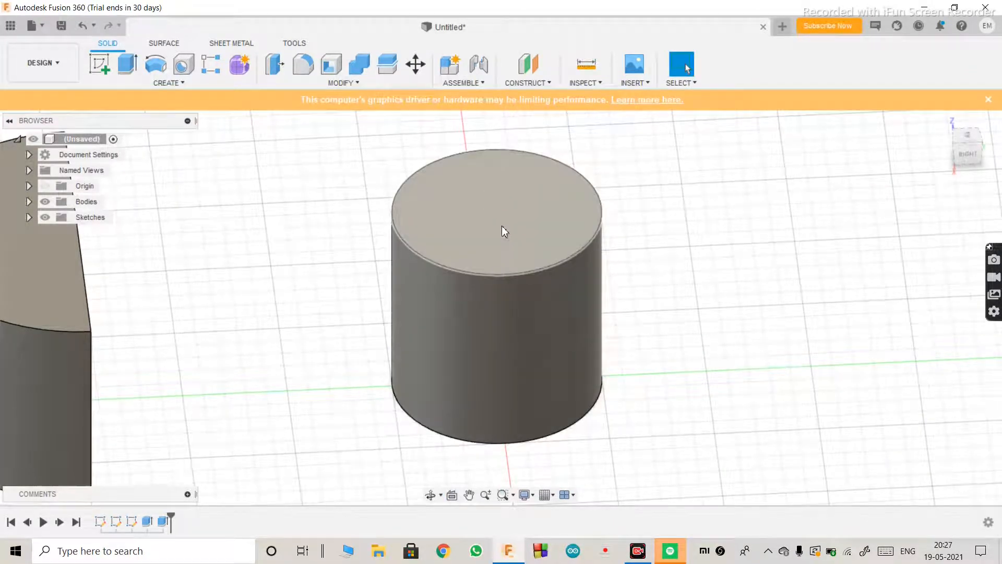
click(512, 185)
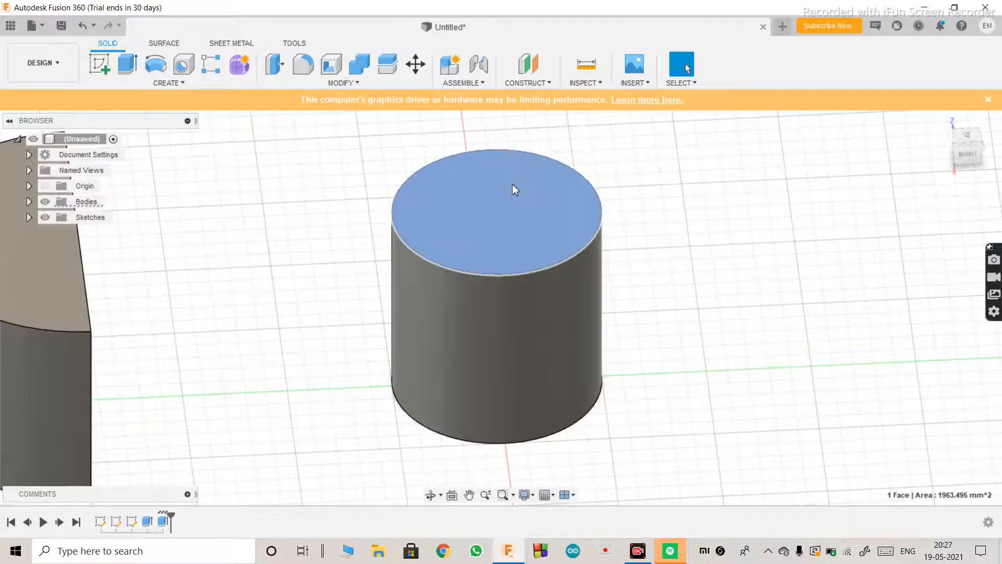
click(105, 72)
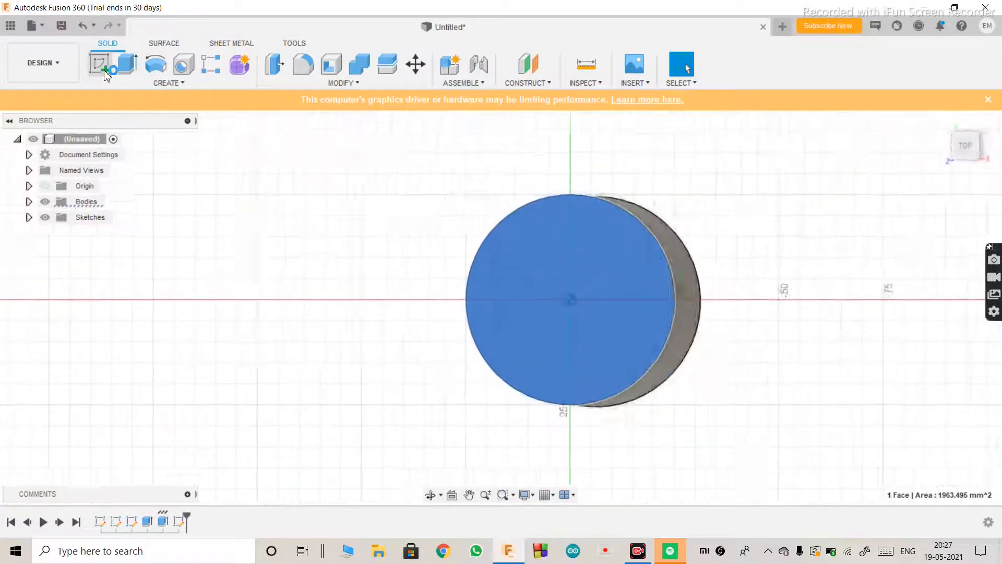
scroll(596, 271, up, 2)
scroll(596, 270, down, 3)
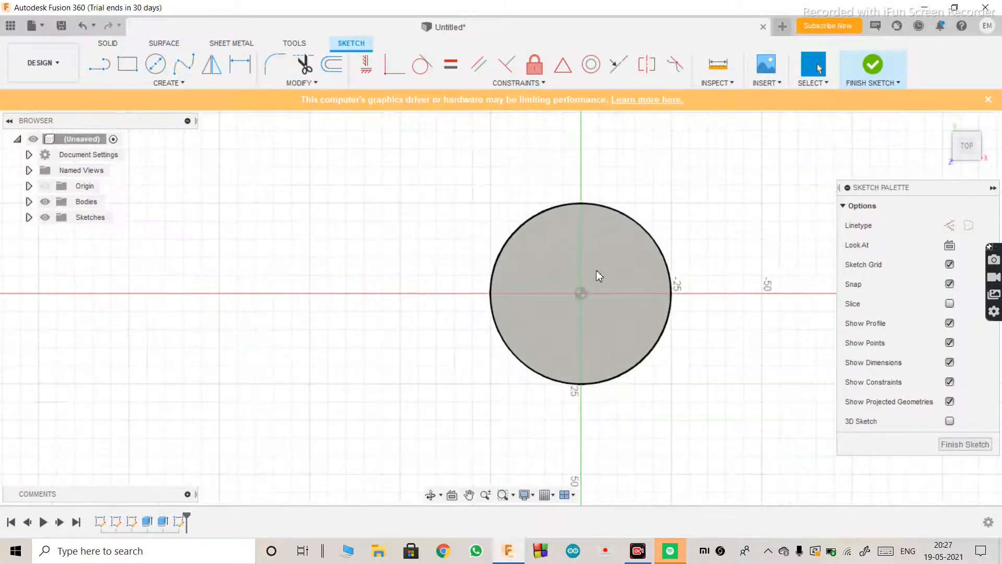
Draw a 40 mm diameter circle centred on the cylinder's top face and finish the sketch.
click(430, 495)
drag(574, 327, 608, 338)
key(Escape)
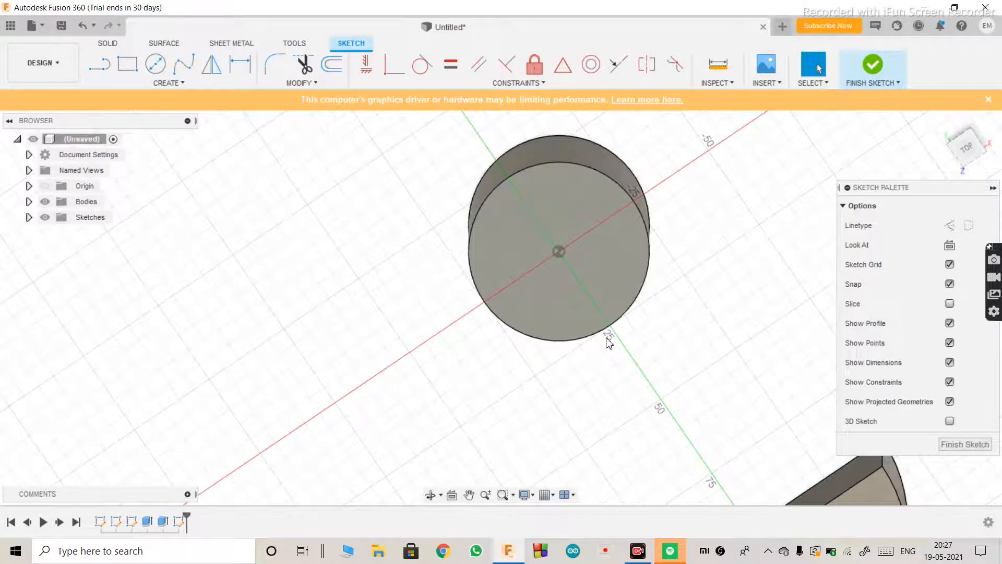
click(963, 159)
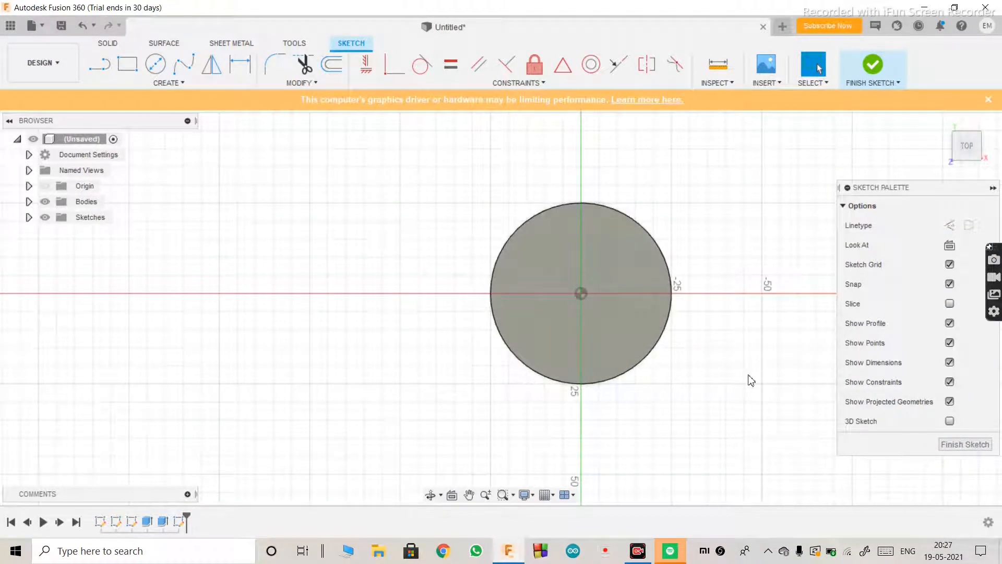
key(c)
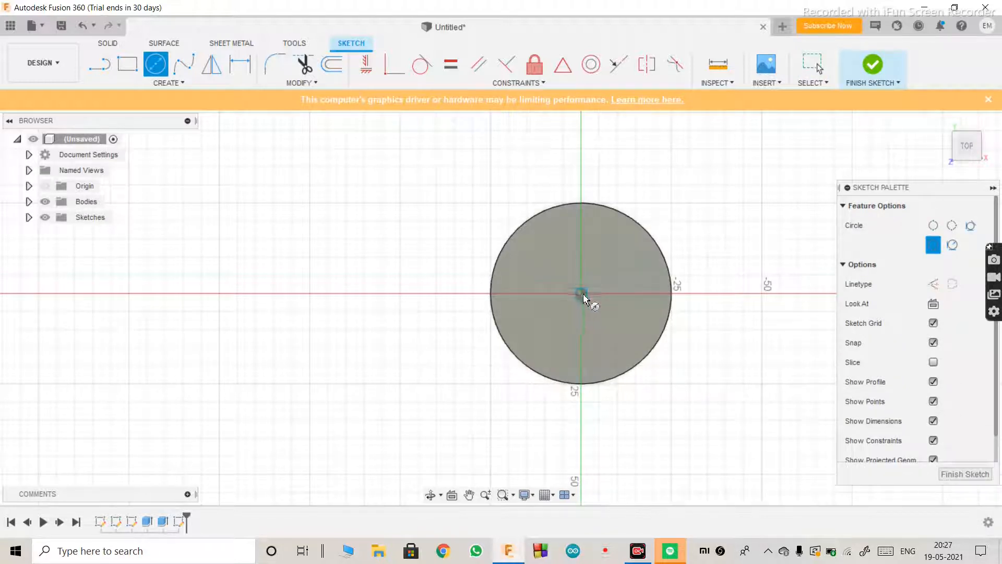
click(600, 278)
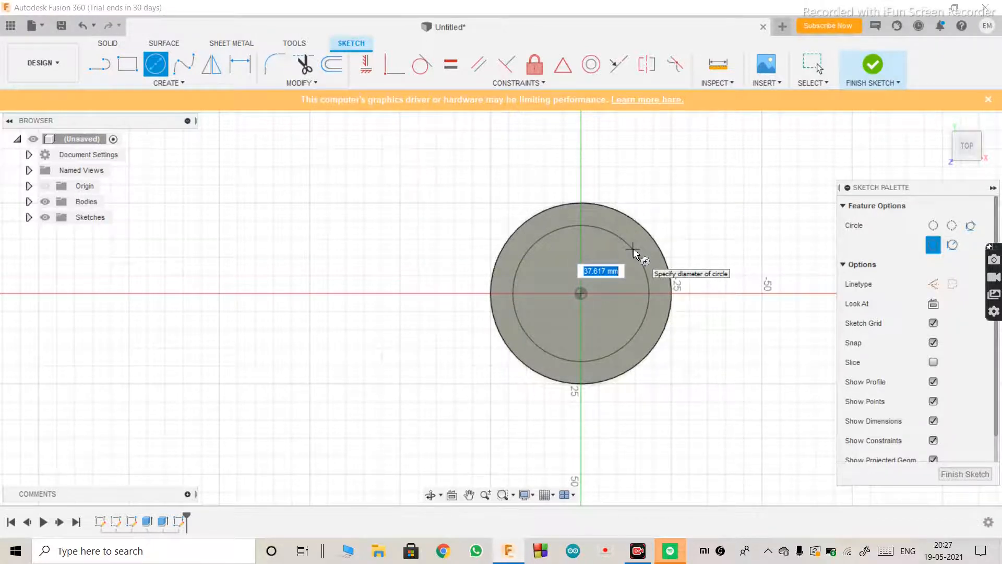
text(40)
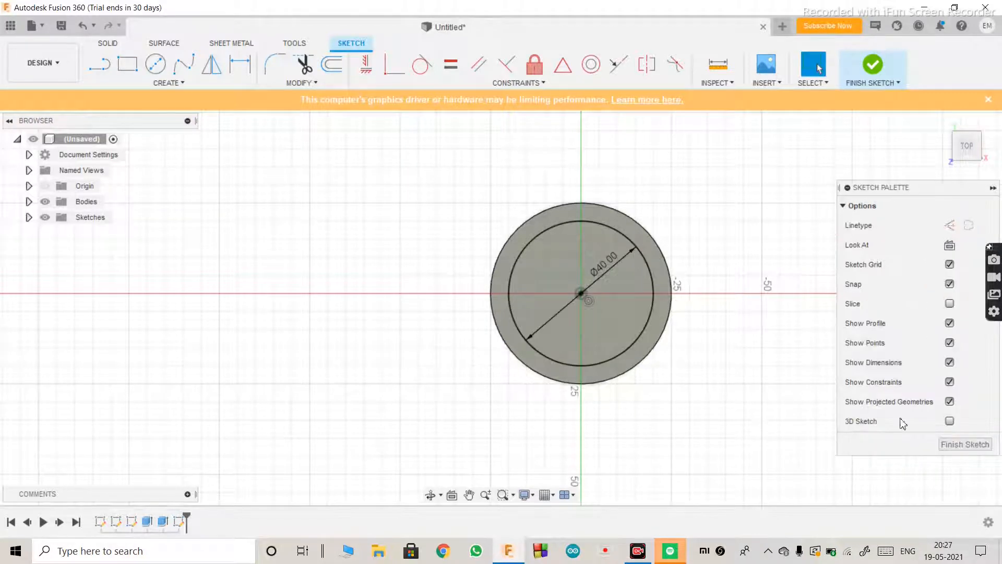
click(965, 444)
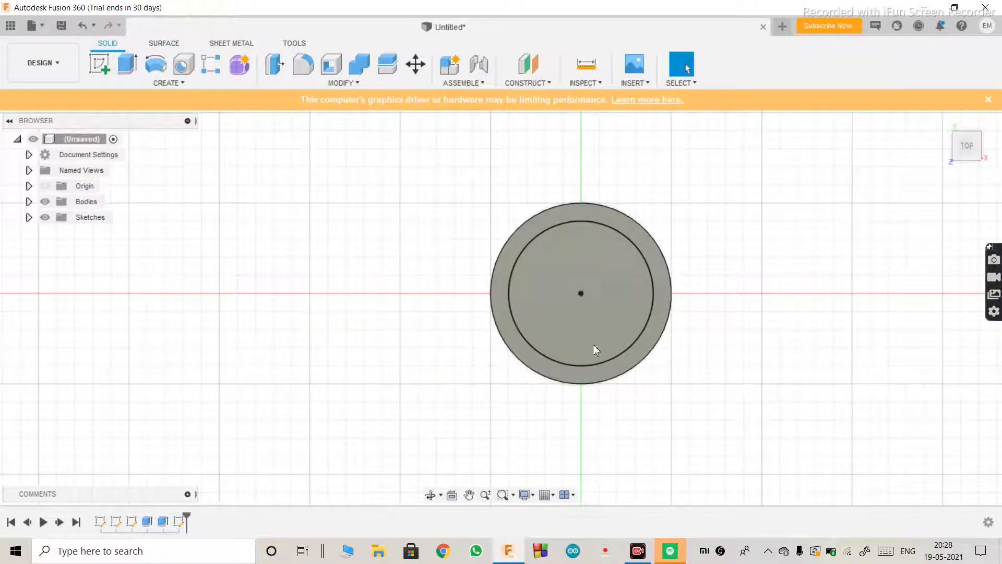
Set up a 50 mm upward extrusion of the 40 mm circle profile on top of the cylinder.
click(429, 494)
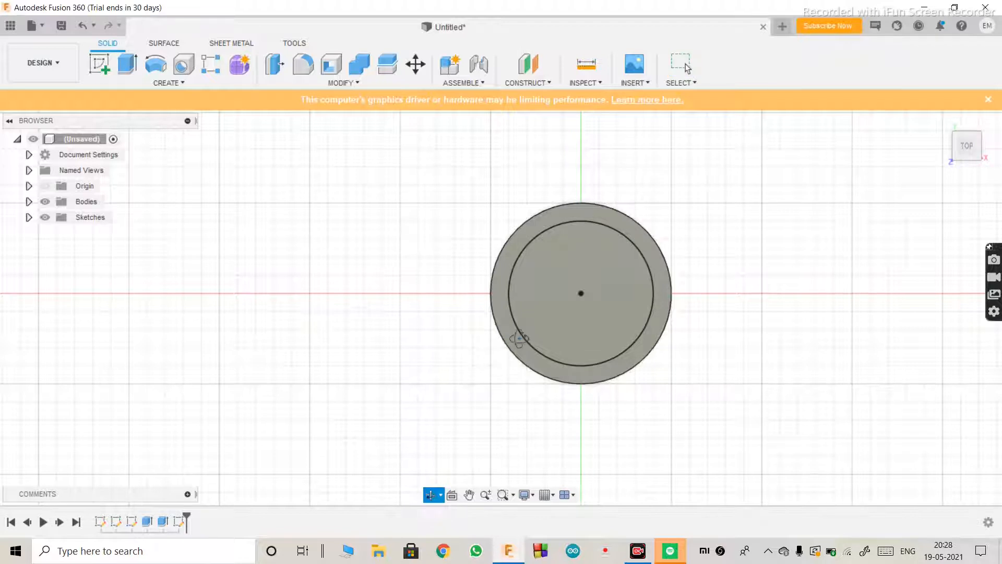
drag(534, 264, 594, 268)
key(Escape)
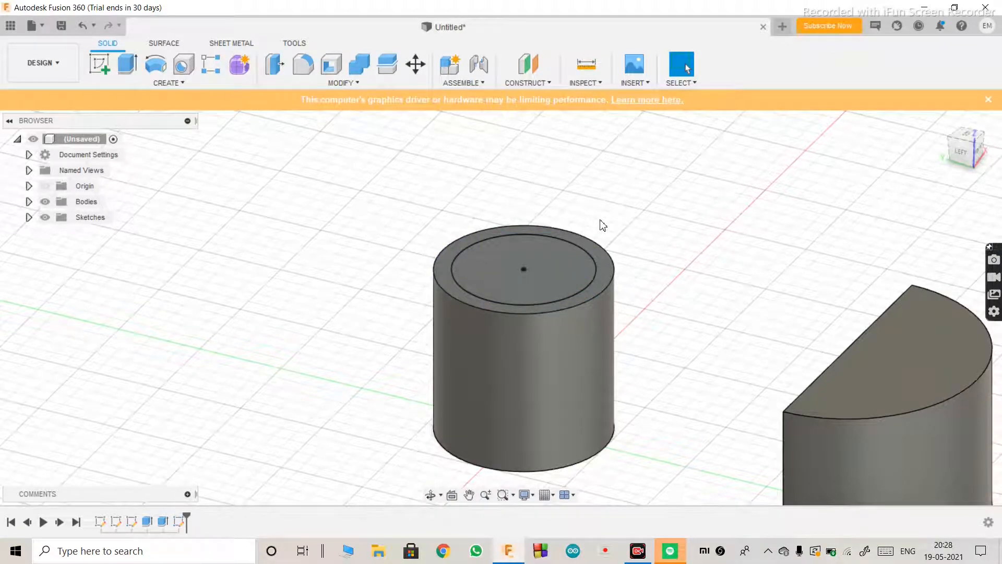
click(549, 266)
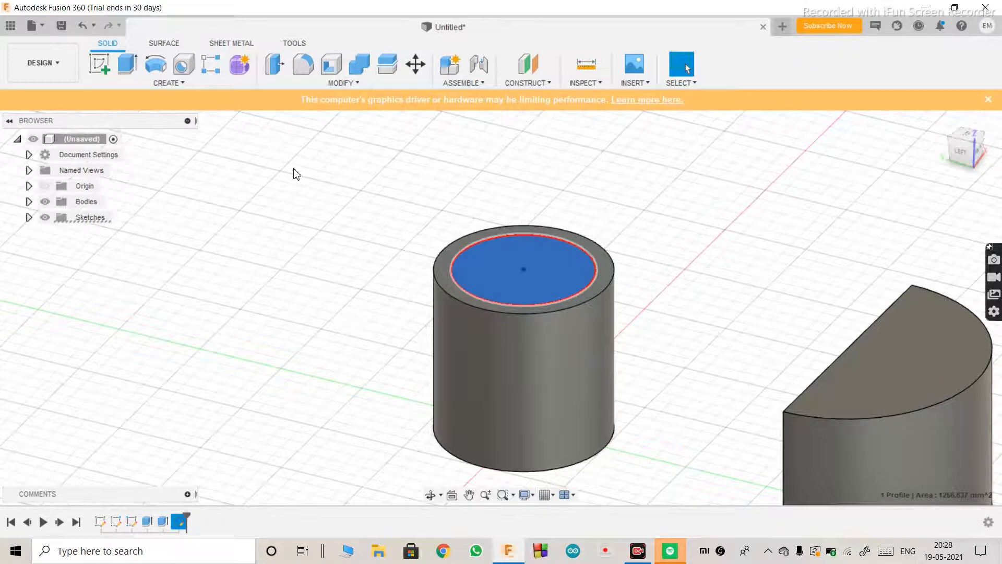
click(127, 63)
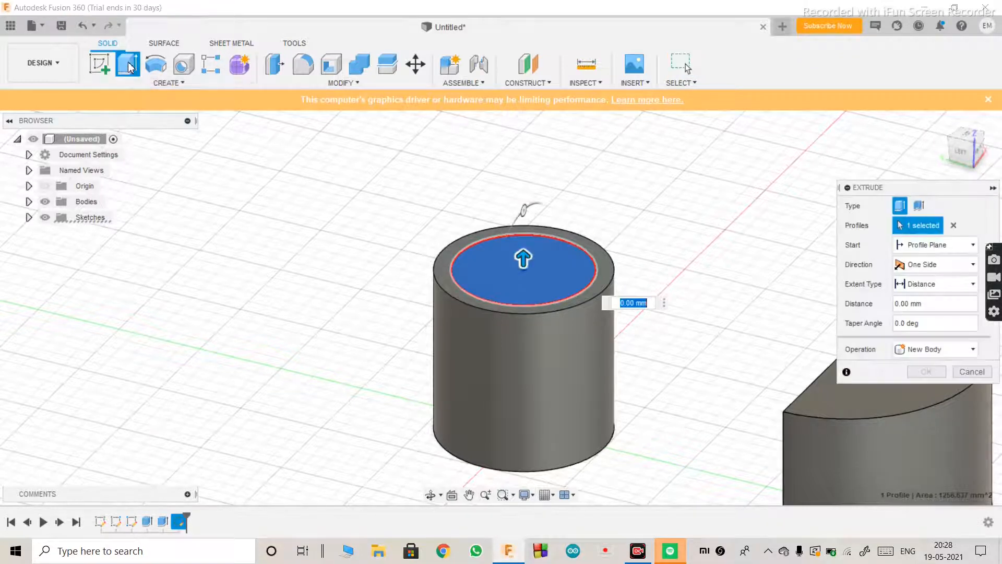
scroll(479, 173, up, 1)
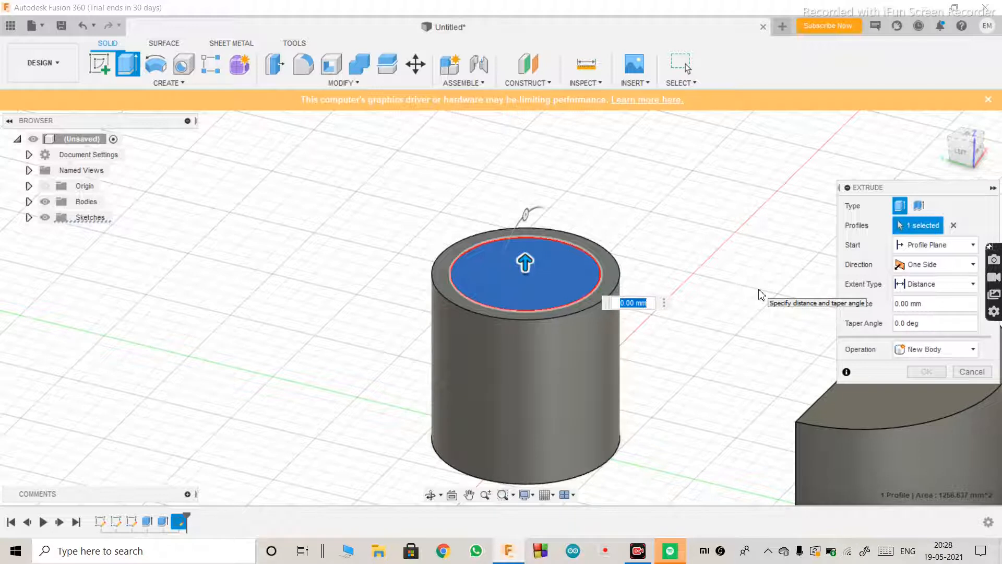
text(50)
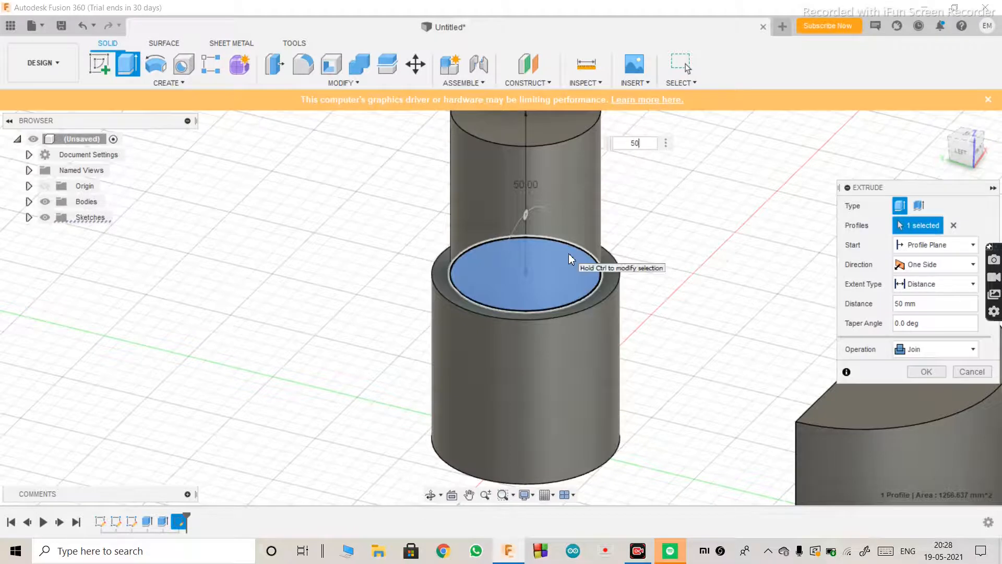
Change the extrusion to a Cut with a distance of -50 mm and apply it to hollow out the cylinder.
scroll(653, 336, down, 2)
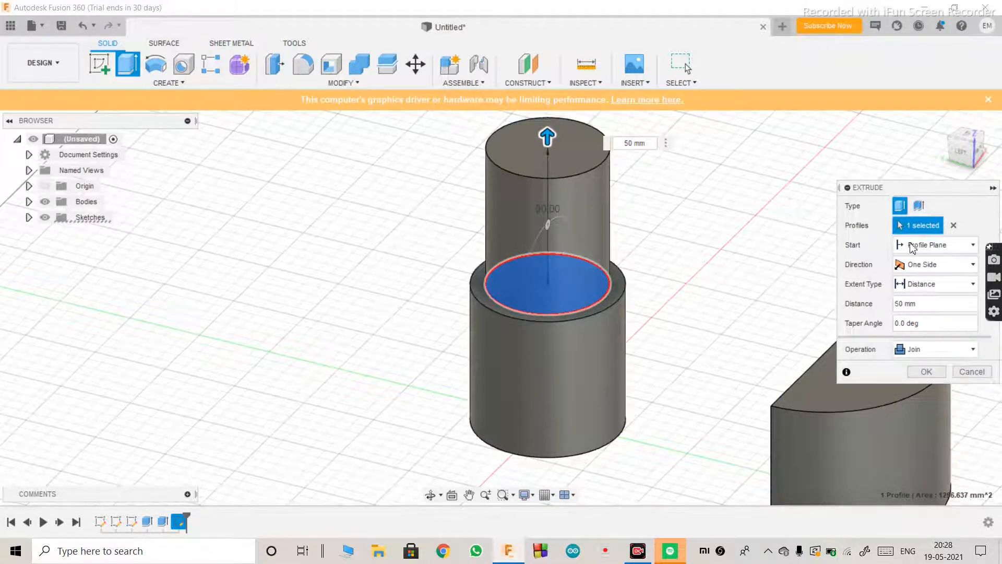
click(929, 355)
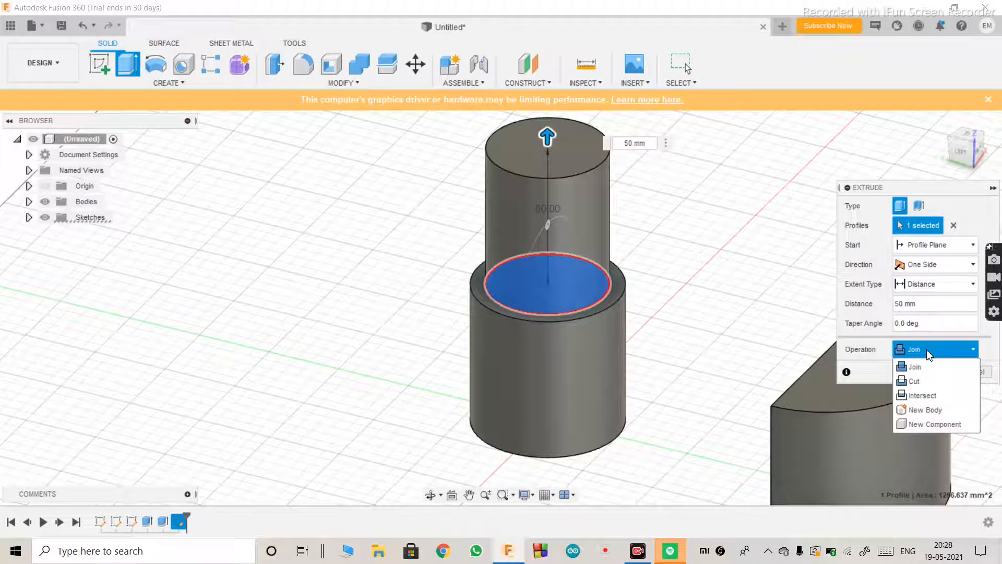
click(923, 381)
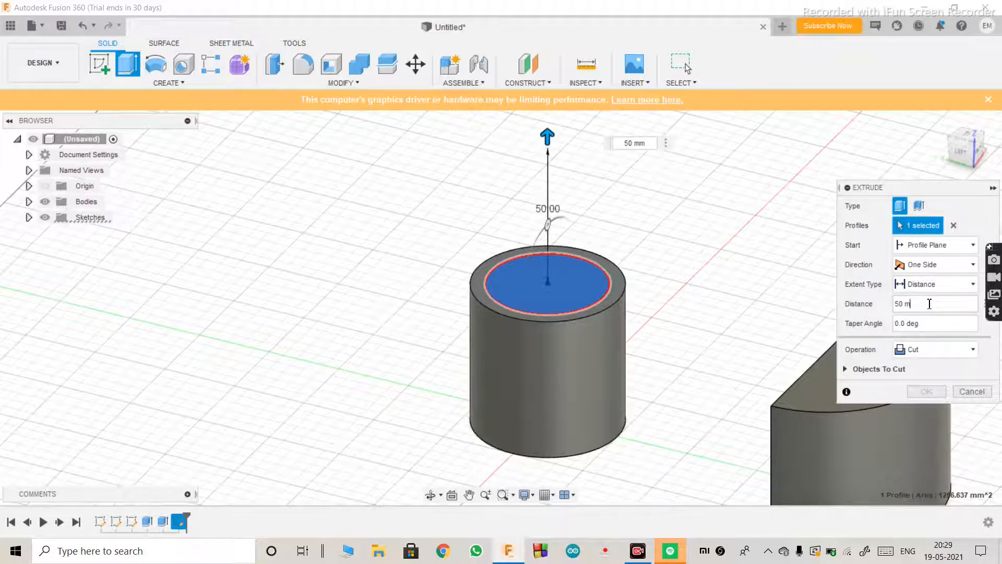
key(BackSpace)
key(BackSpace)
key(BackSpace)
key(BackSpace)
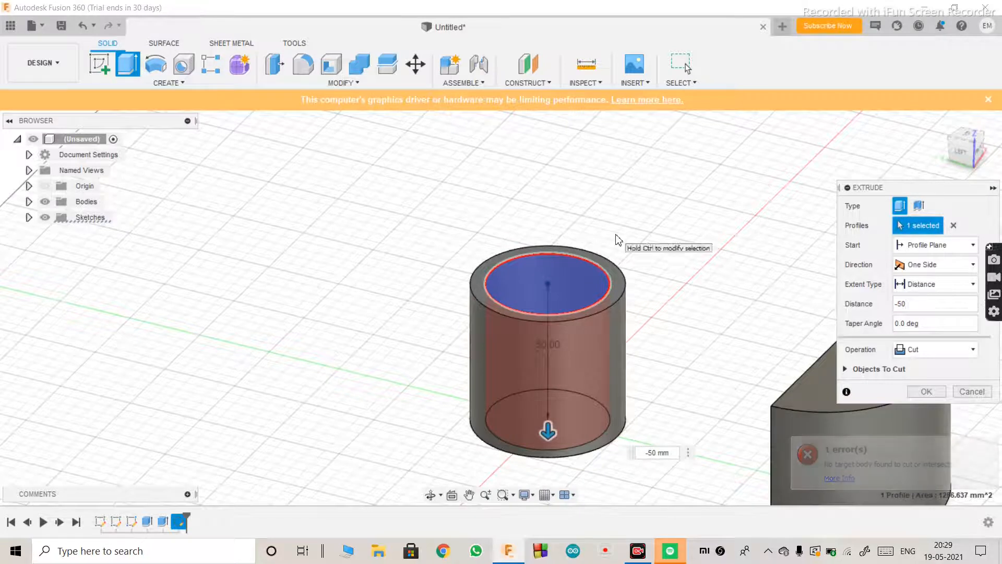
scroll(553, 390, up, 2)
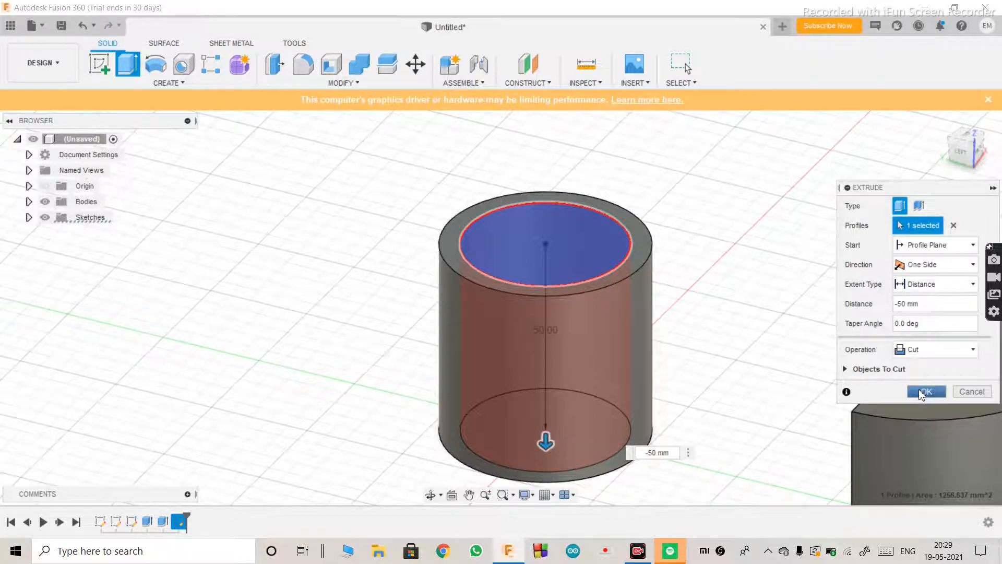
click(923, 392)
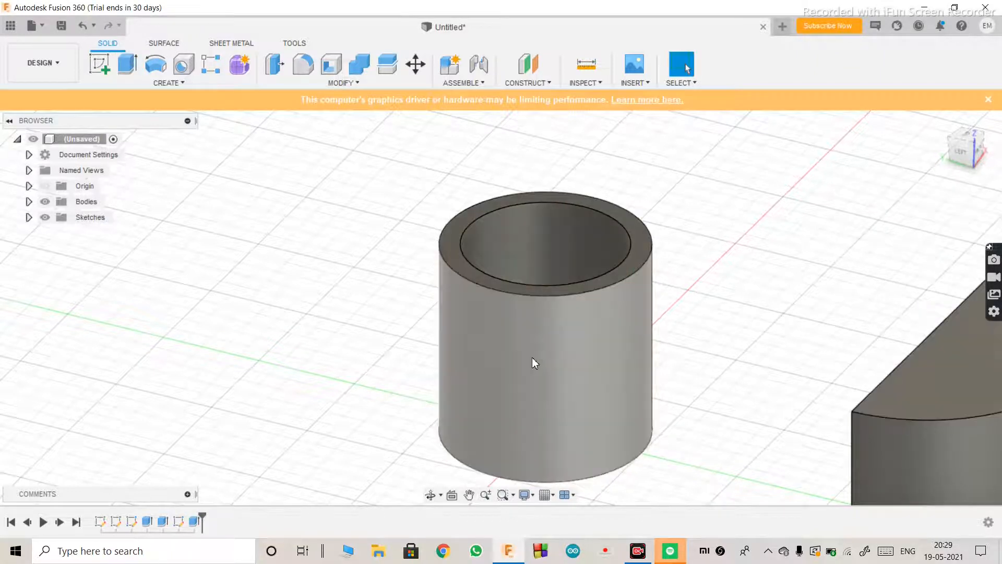
Start a new sketch on the horizontal origin plane.
click(430, 495)
drag(443, 460, 658, 366)
drag(455, 330, 525, 356)
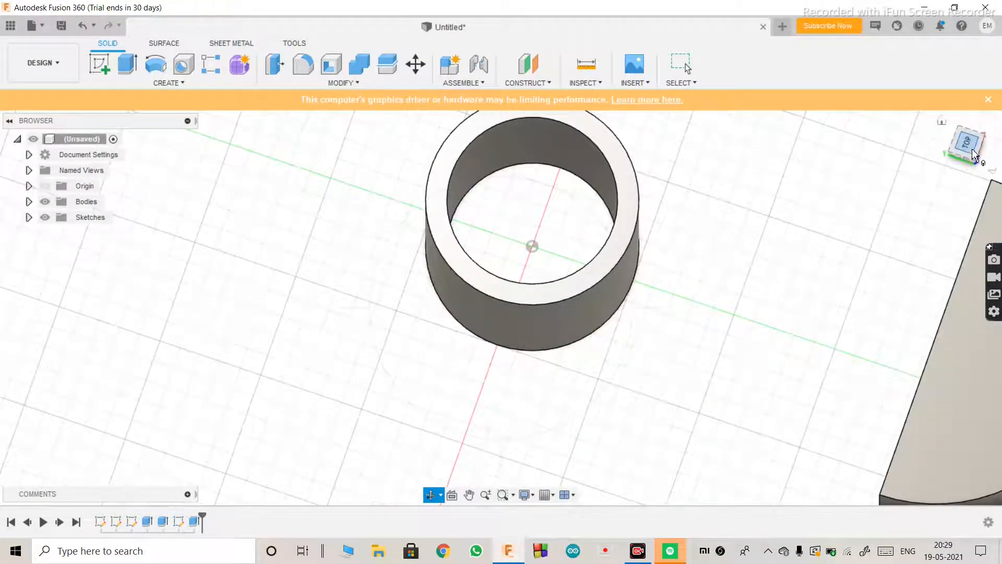
scroll(697, 260, down, 5)
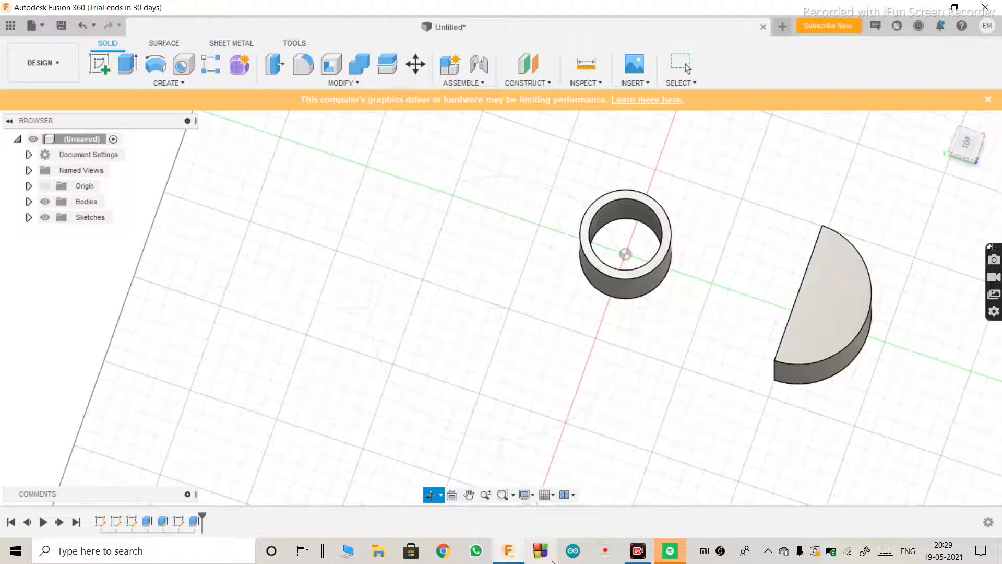
key(Escape)
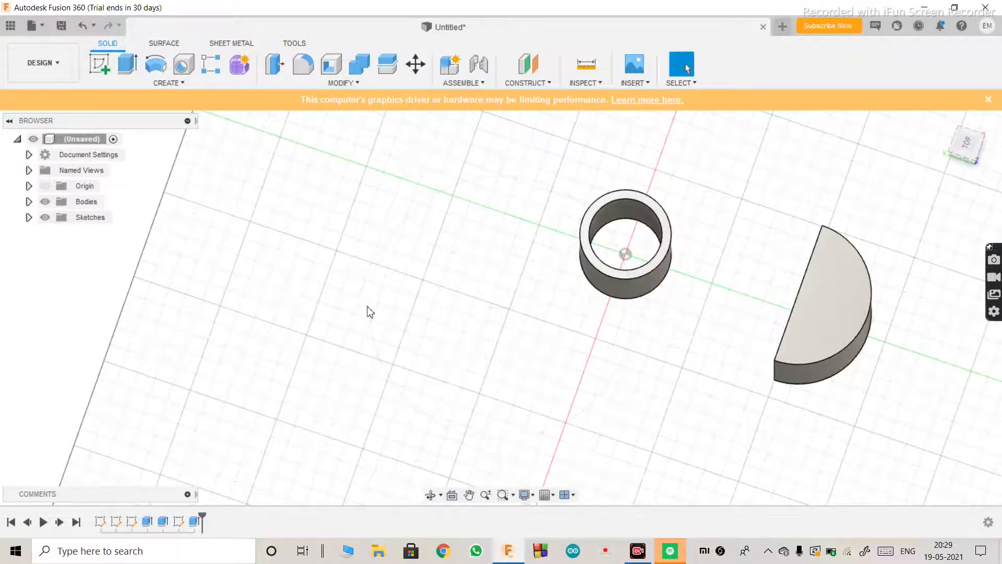
click(105, 60)
click(604, 194)
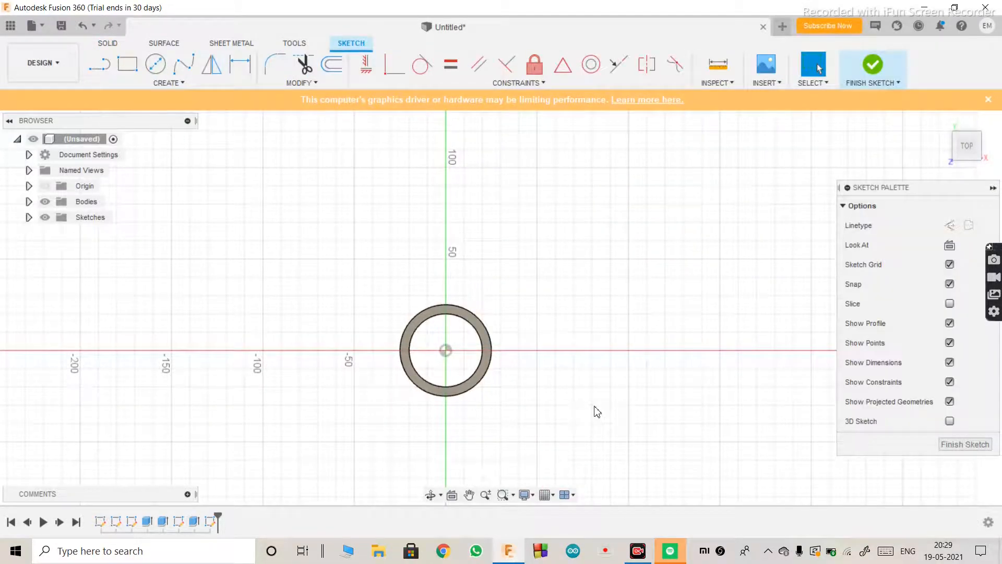
Sketch a circle about 50 mm in diameter on the horizontal axis, about 125 mm from the hollow cylinder's centre, and finish the sketch.
scroll(597, 411, up, 1)
scroll(597, 411, down, 5)
scroll(598, 412, up, 4)
key(c)
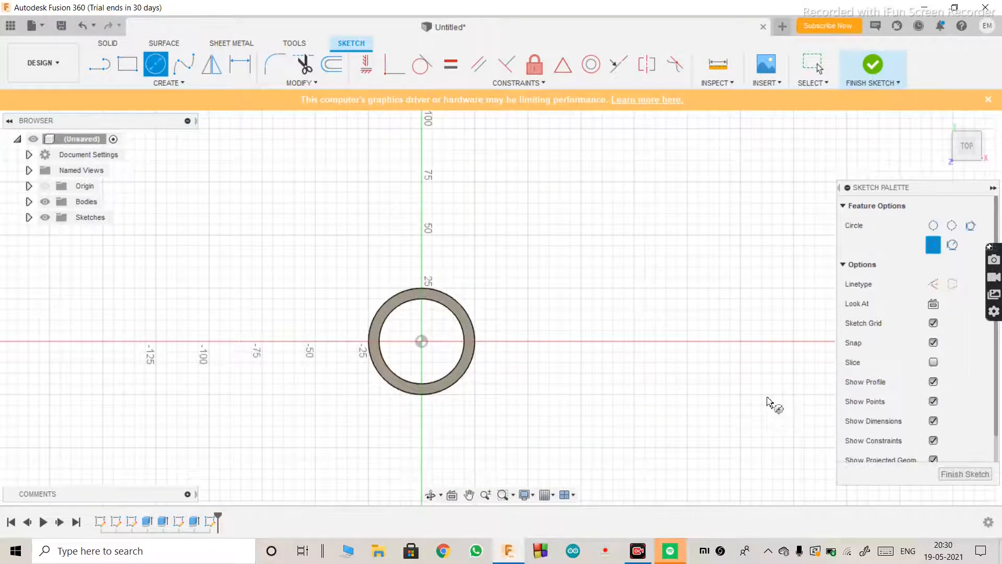
click(687, 342)
click(727, 303)
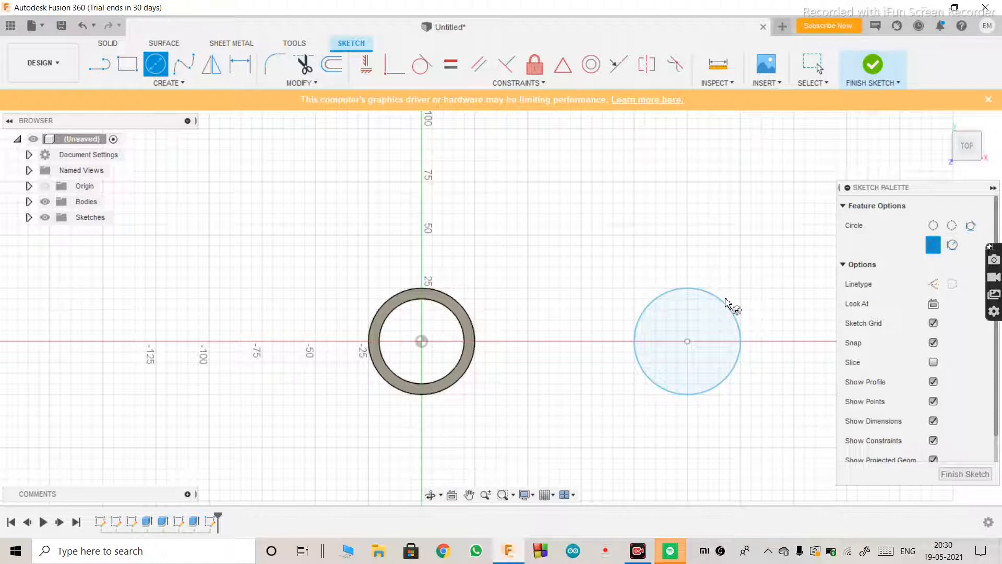
click(965, 474)
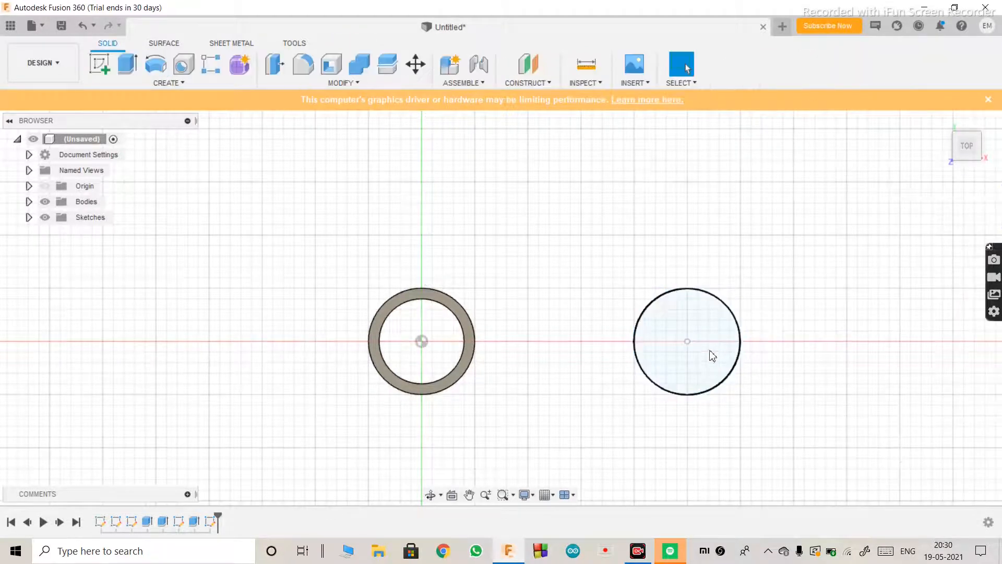
Extrude the new circle profile beside the hollow cylinder 50 mm upward as a new body.
click(690, 388)
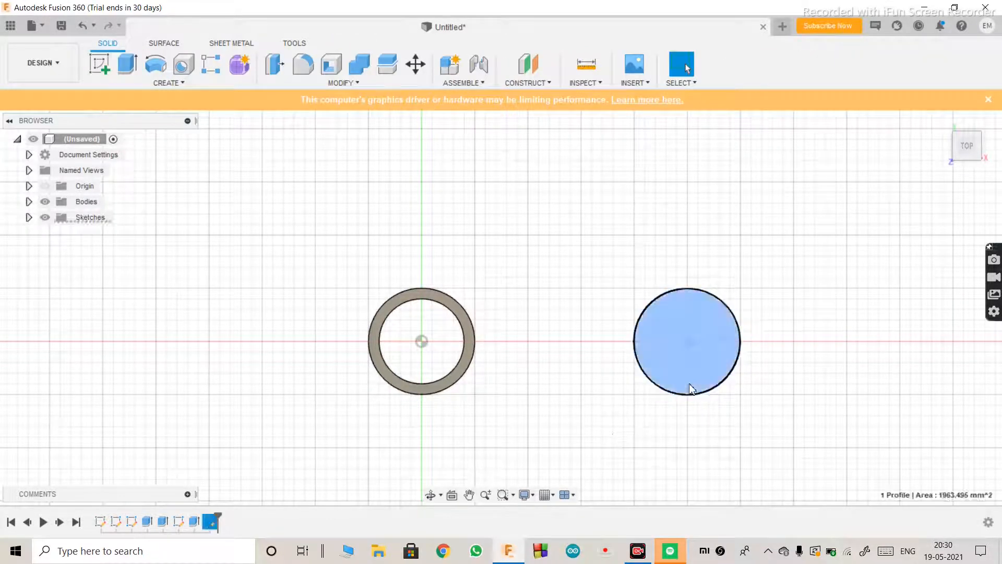
key(e)
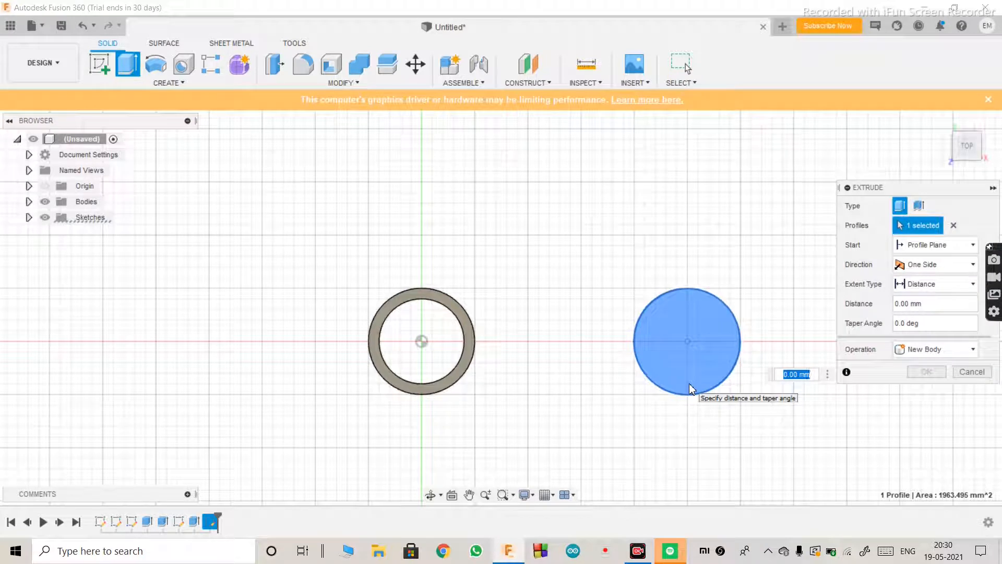
text(50)
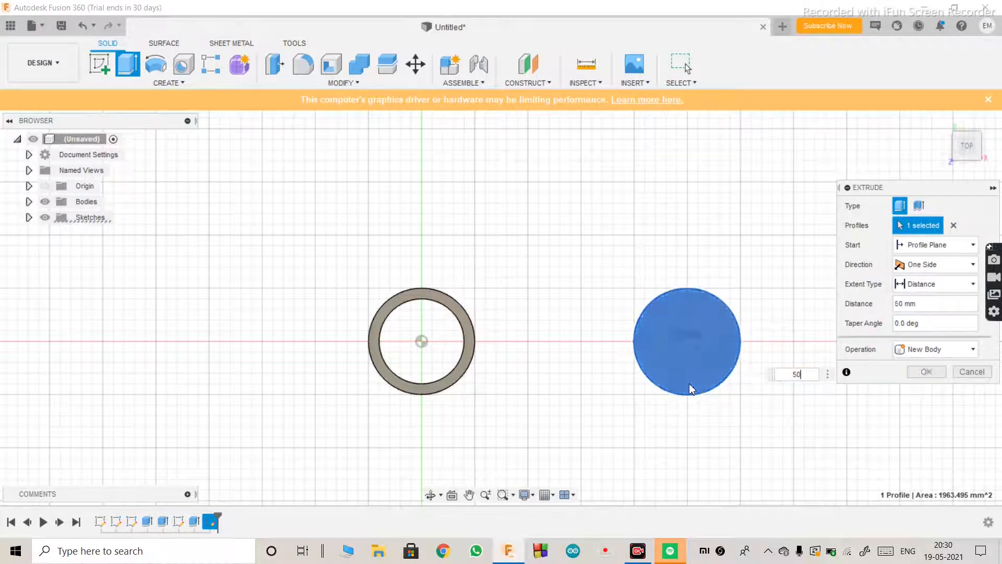
click(430, 495)
click(430, 495)
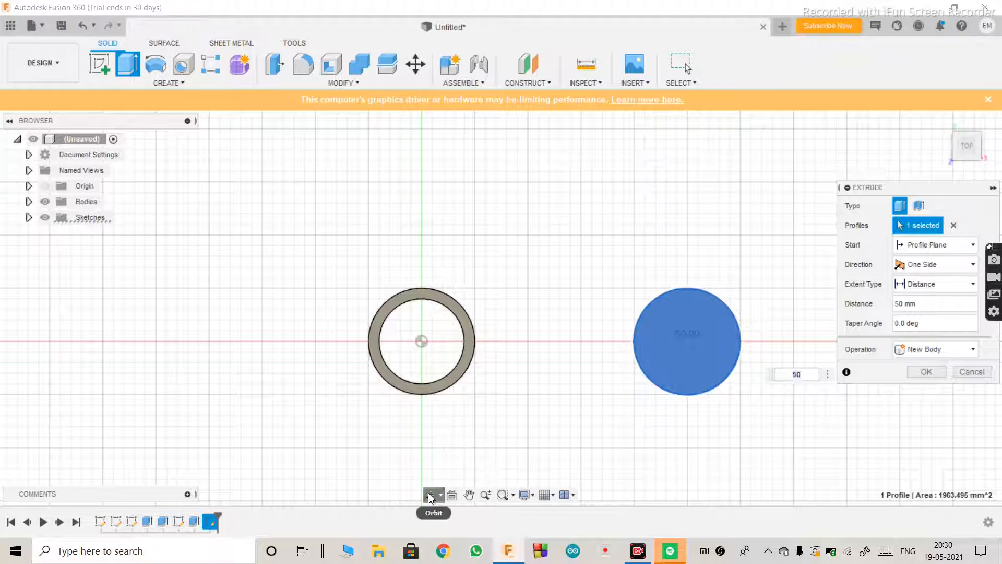
click(430, 495)
drag(499, 426, 514, 378)
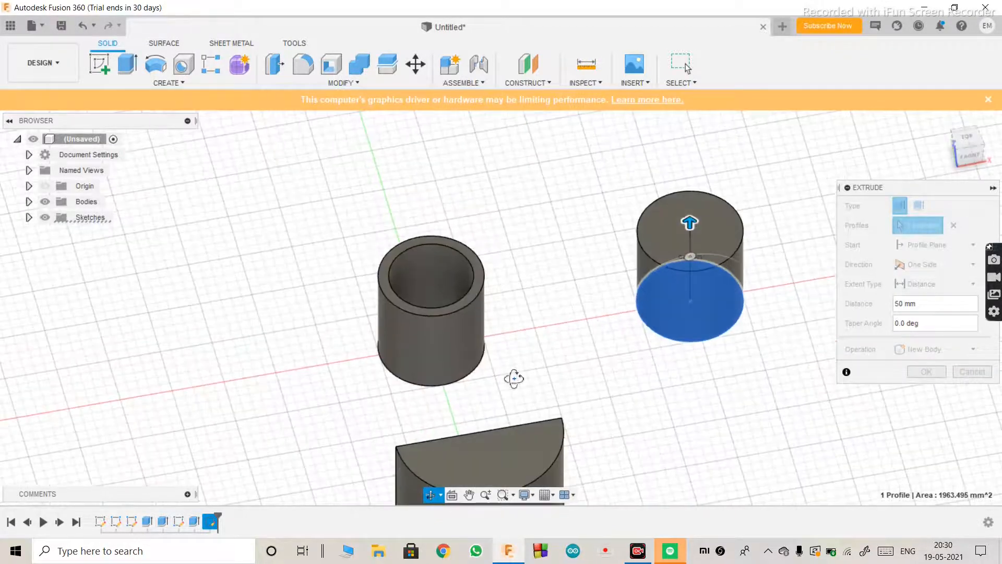
click(920, 374)
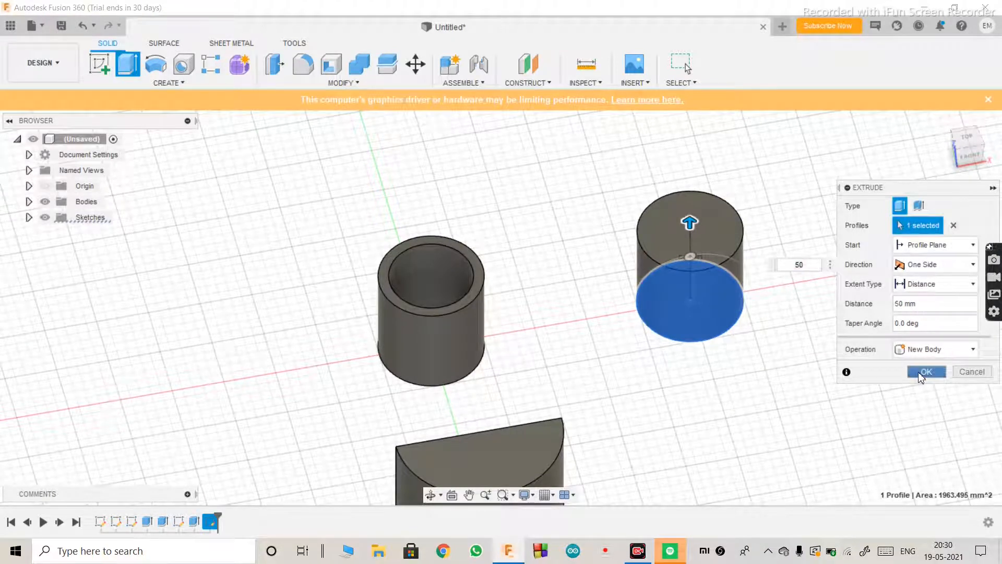
click(920, 372)
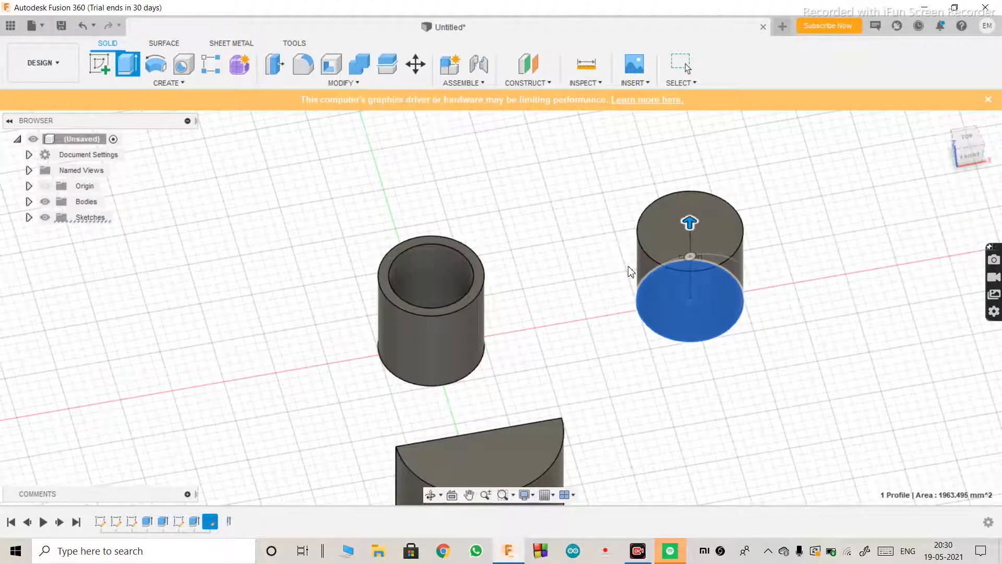
Dismiss the offline mode notice and start a new sketch on the horizontal origin plane, seen from the top.
click(97, 72)
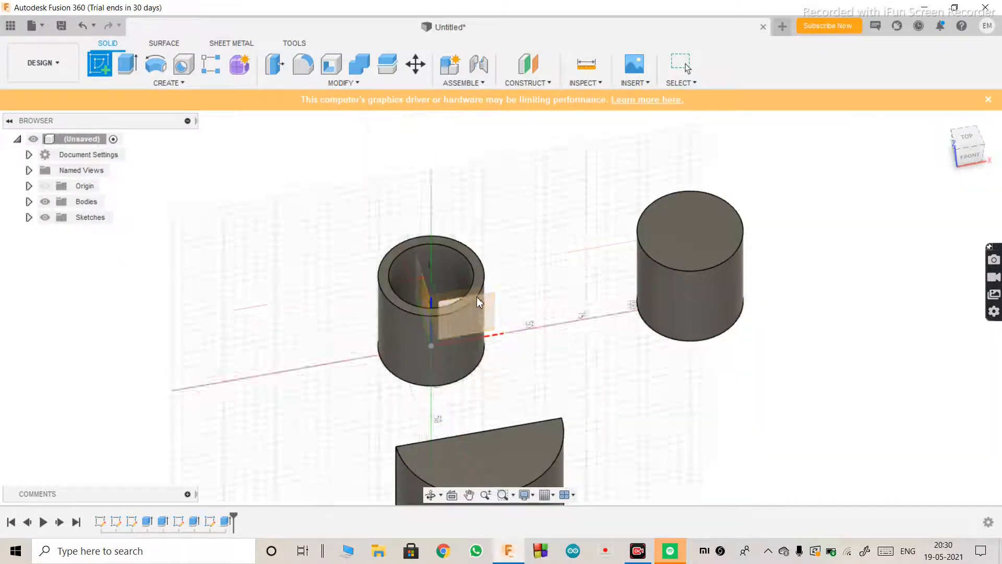
click(972, 138)
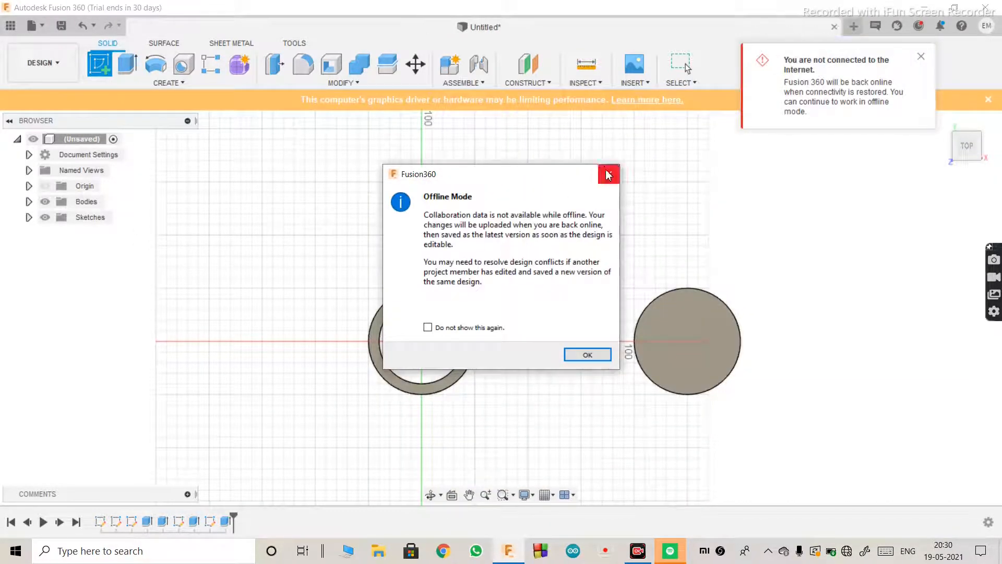
click(609, 175)
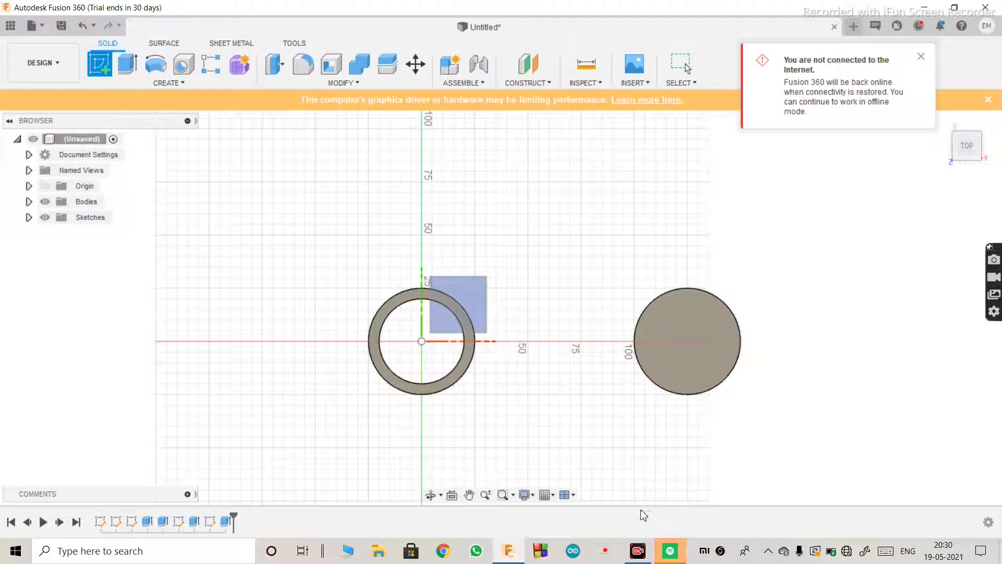
click(636, 557)
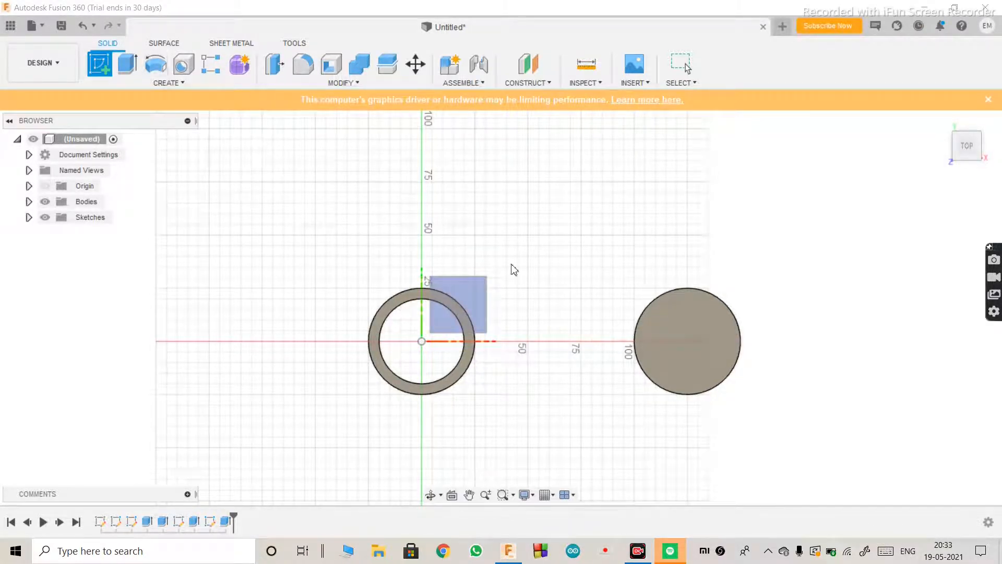
click(474, 296)
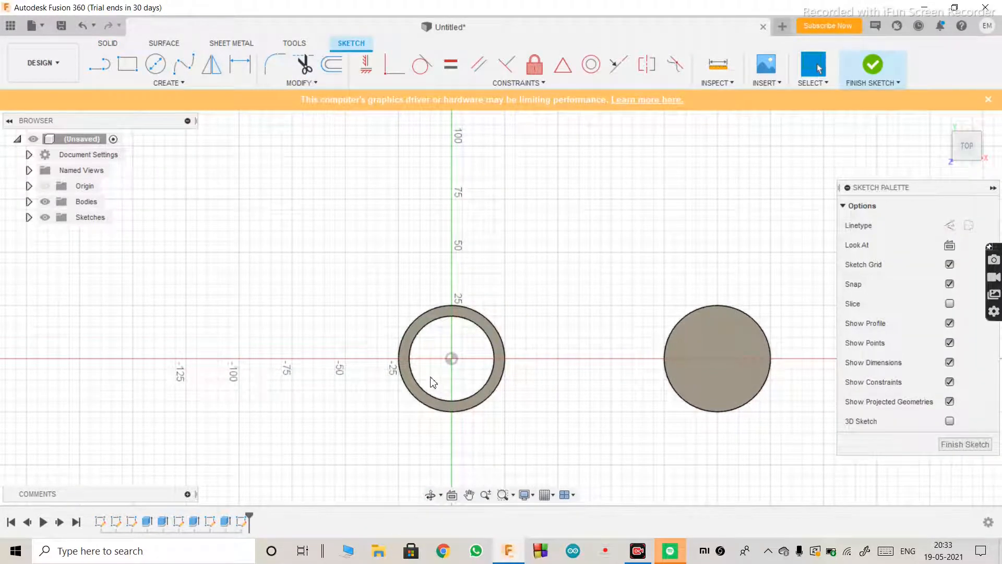
Sketch a 50 × 50 mm center rectangle on the red axis, centred 125 mm from the origin on its negative side, and finish the sketch.
click(127, 63)
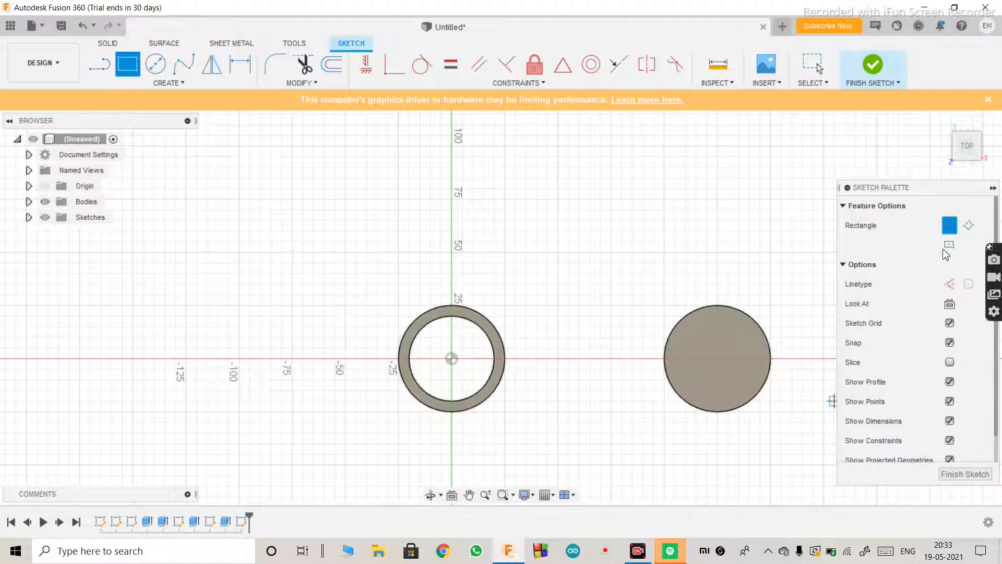
click(949, 245)
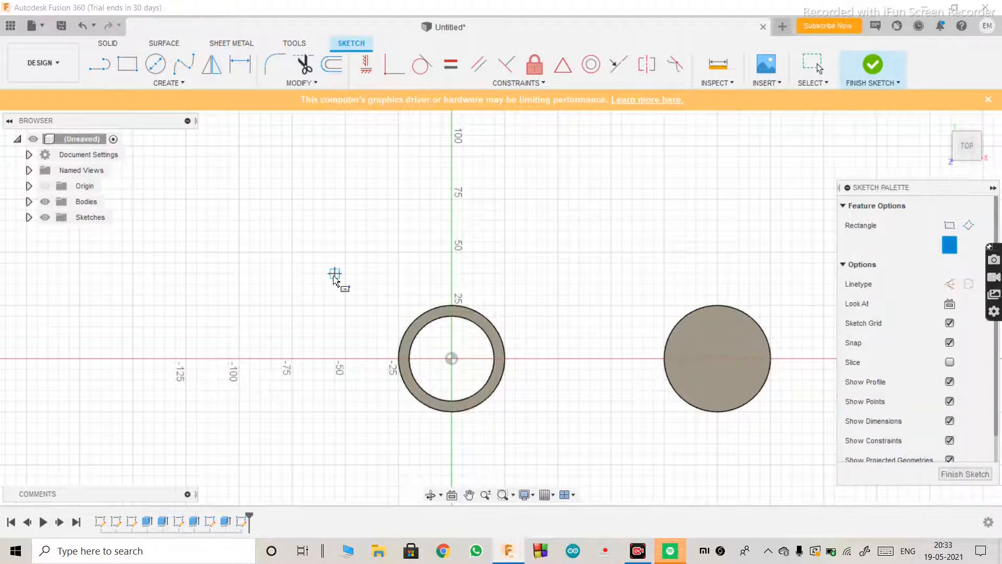
click(186, 359)
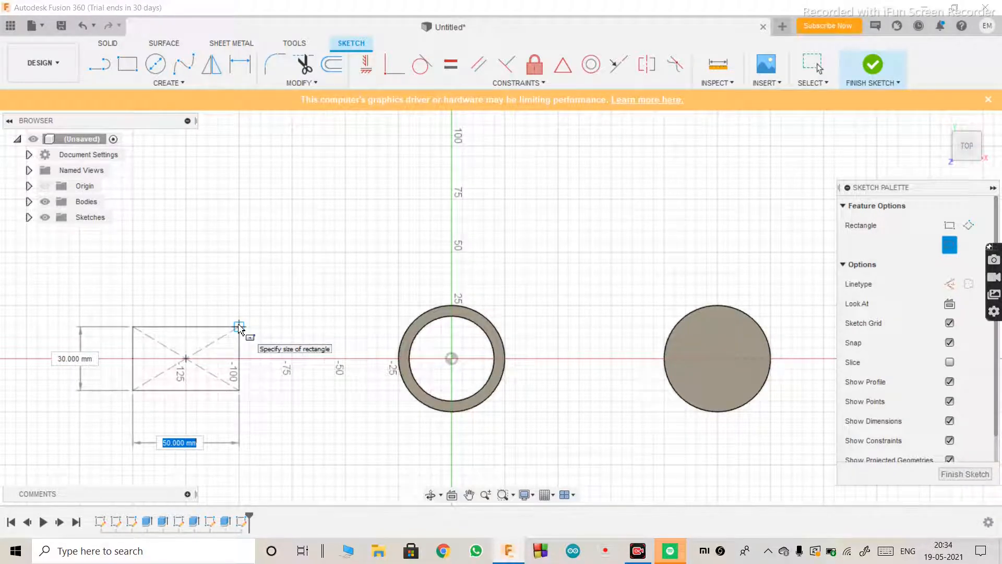
text(70)
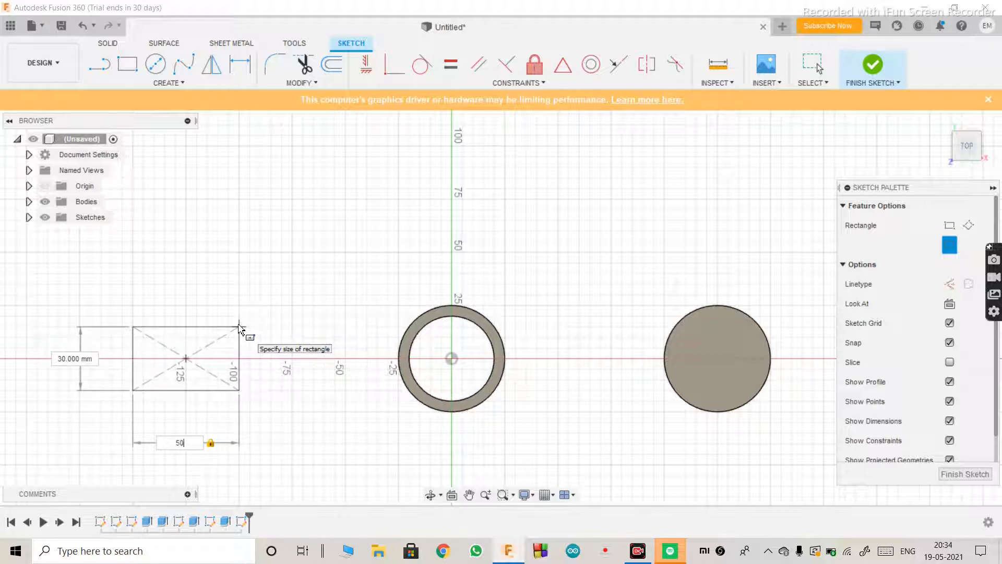
key(Tab)
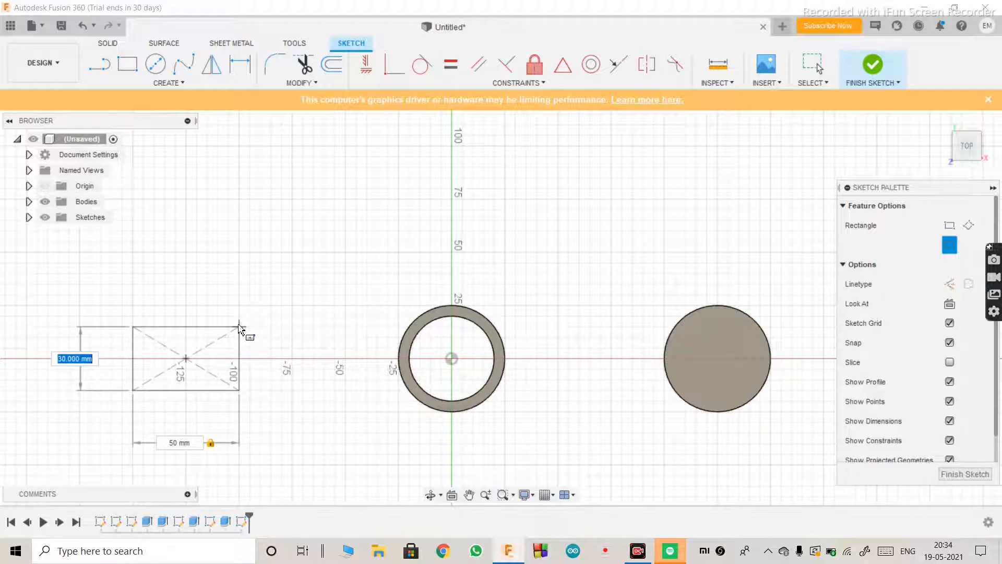
text(50)
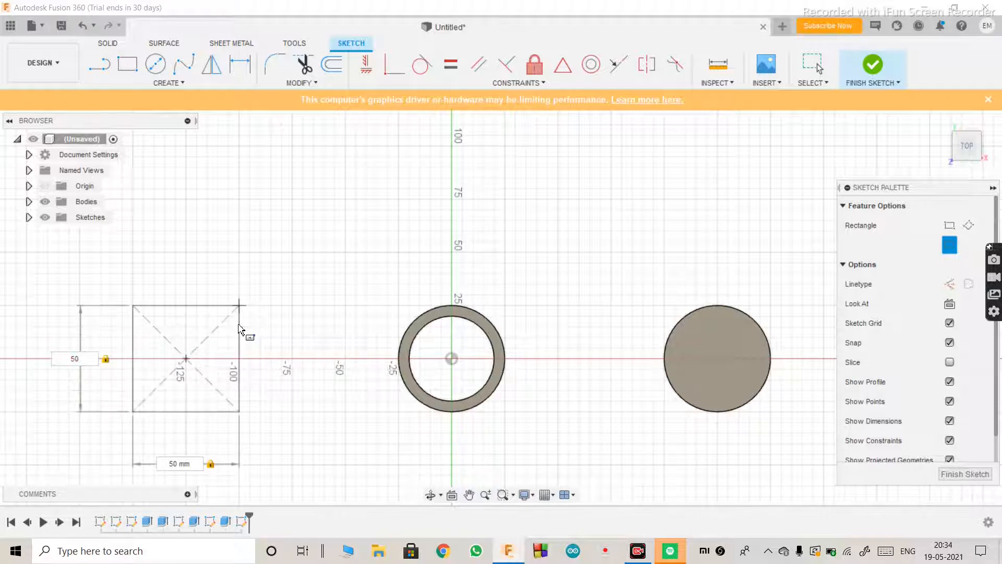
key(Return)
key(Escape)
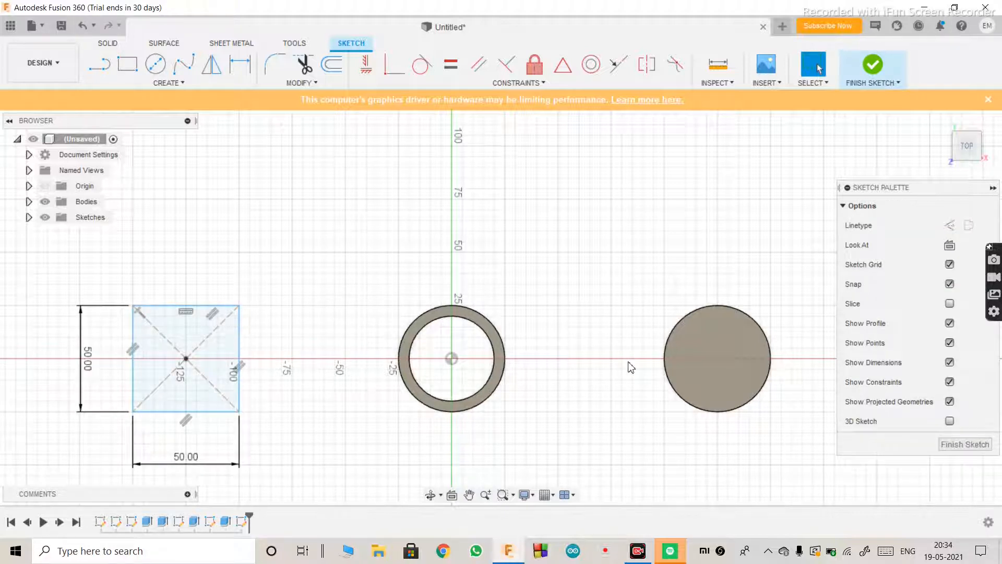
click(965, 445)
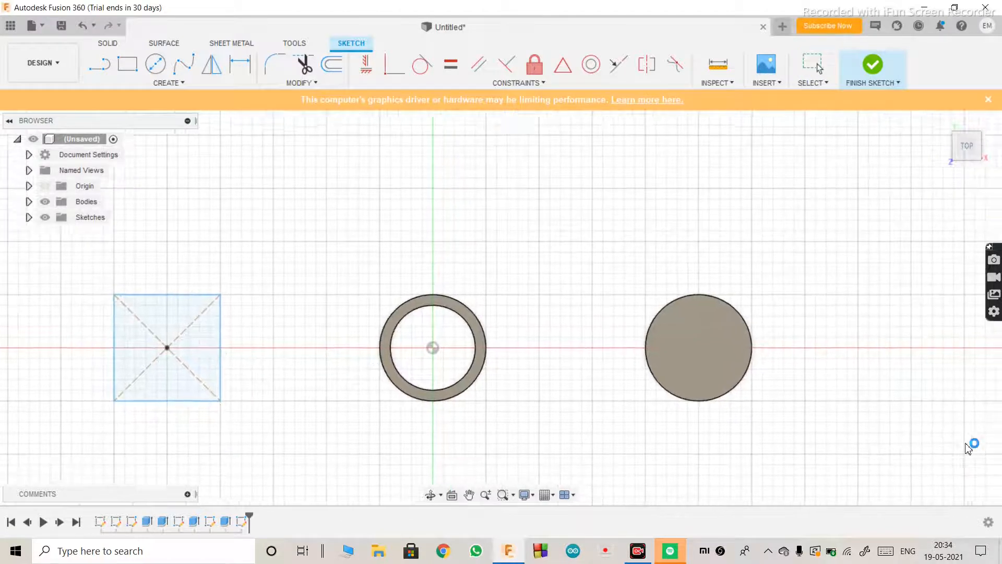
Extrude the 50 mm square profile upward by 50 mm as a new body.
click(427, 498)
drag(389, 418, 401, 360)
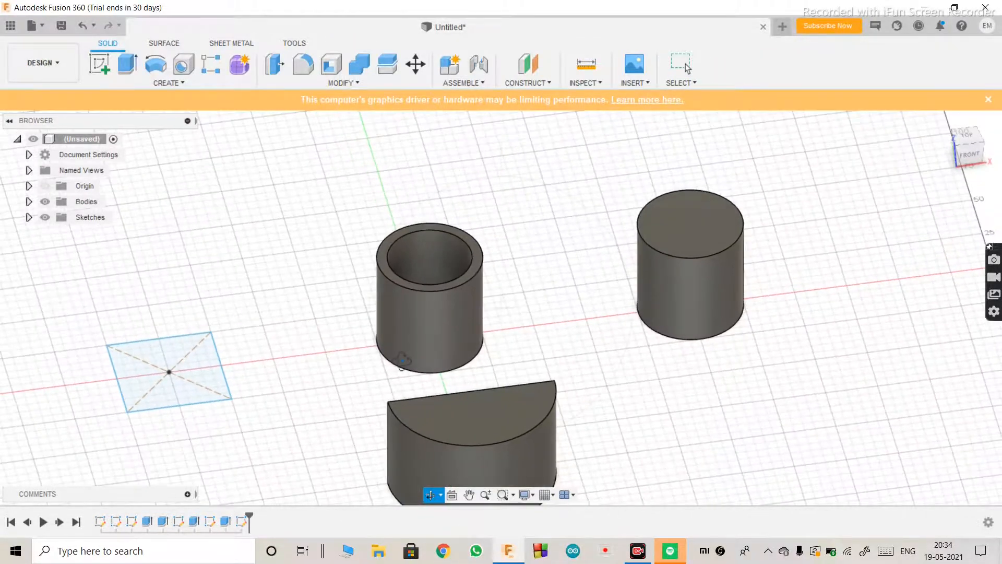
key(Escape)
click(205, 366)
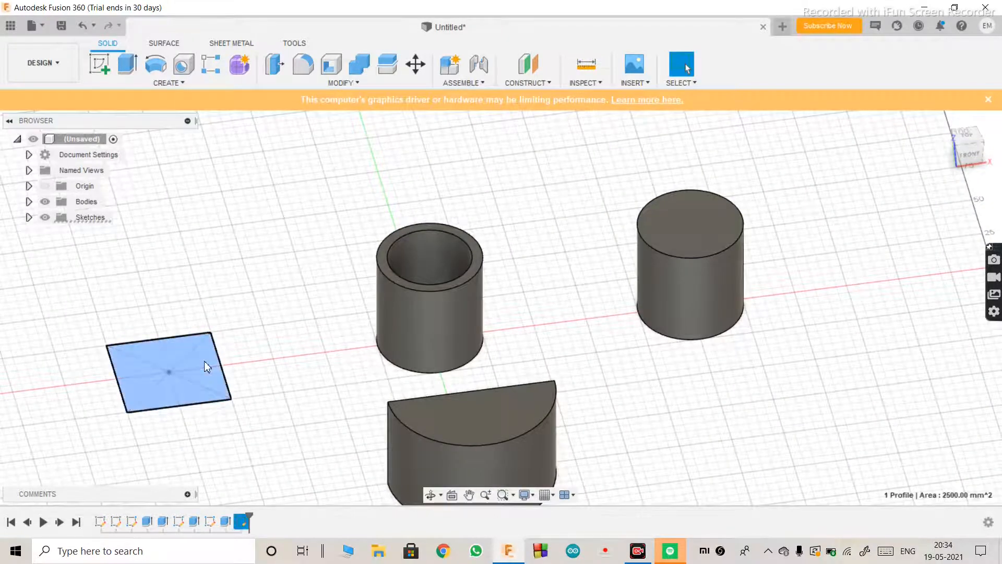
click(130, 73)
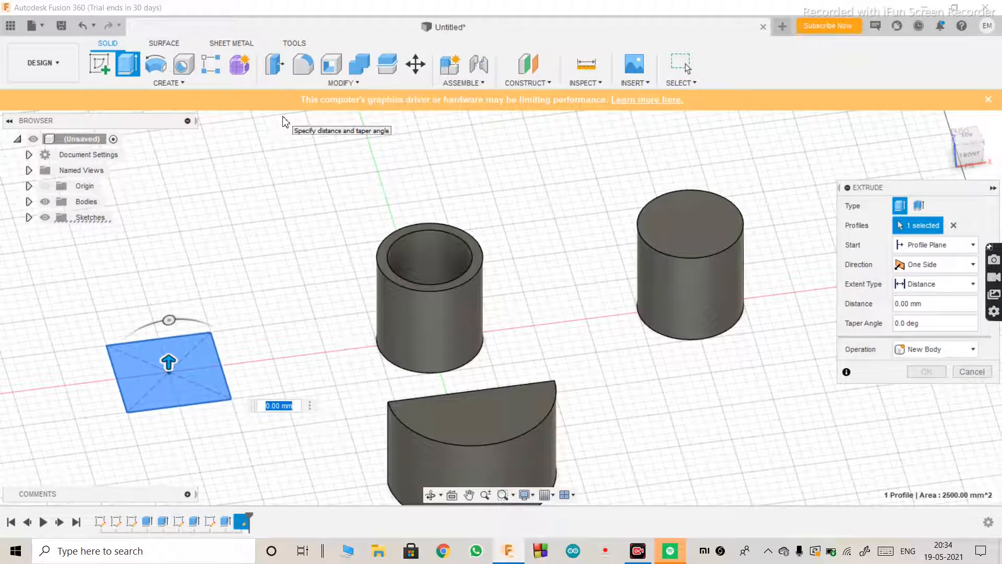
text(50)
key(Return)
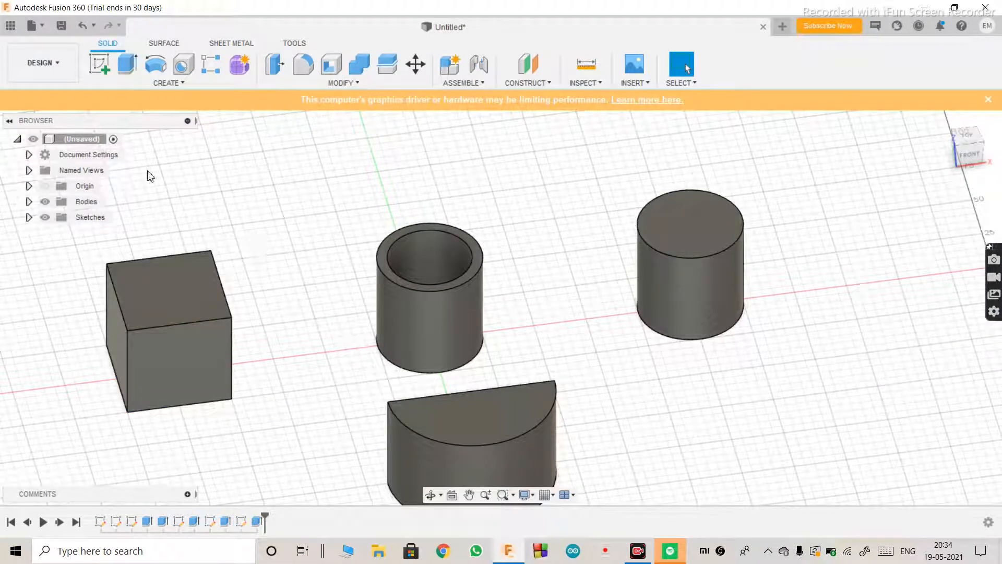
scroll(533, 261, down, 3)
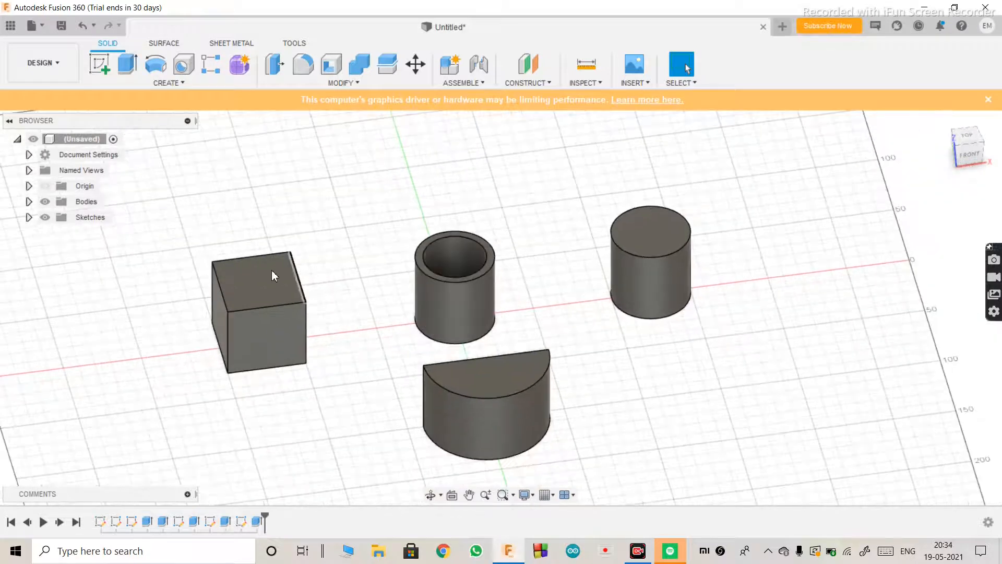
scroll(196, 364, up, 4)
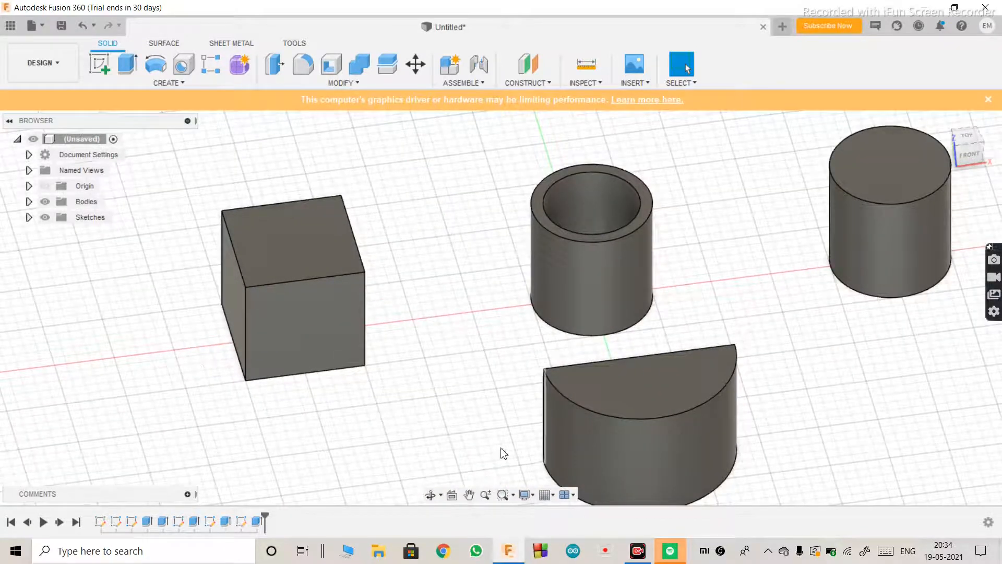
click(430, 495)
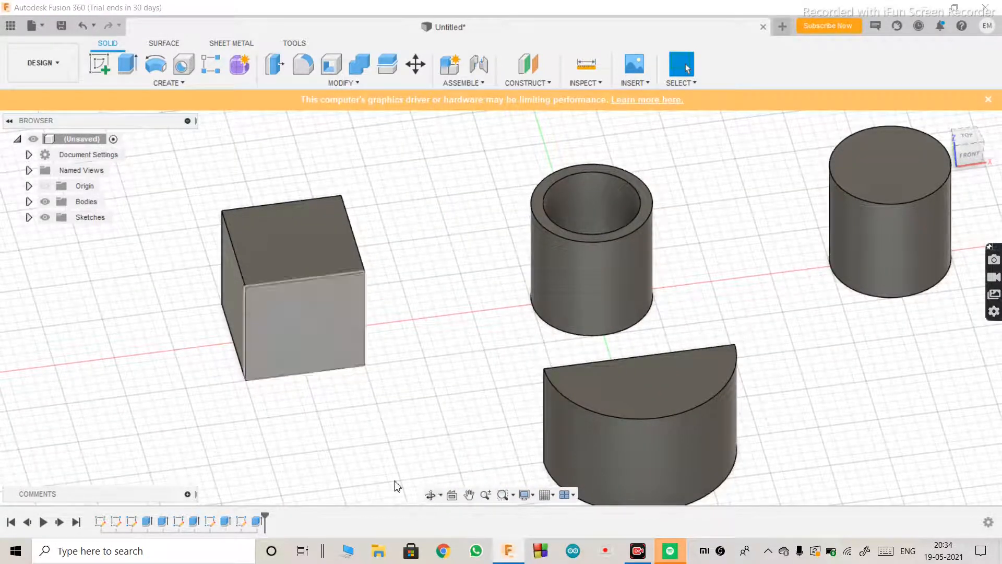
click(431, 493)
drag(302, 351, 304, 372)
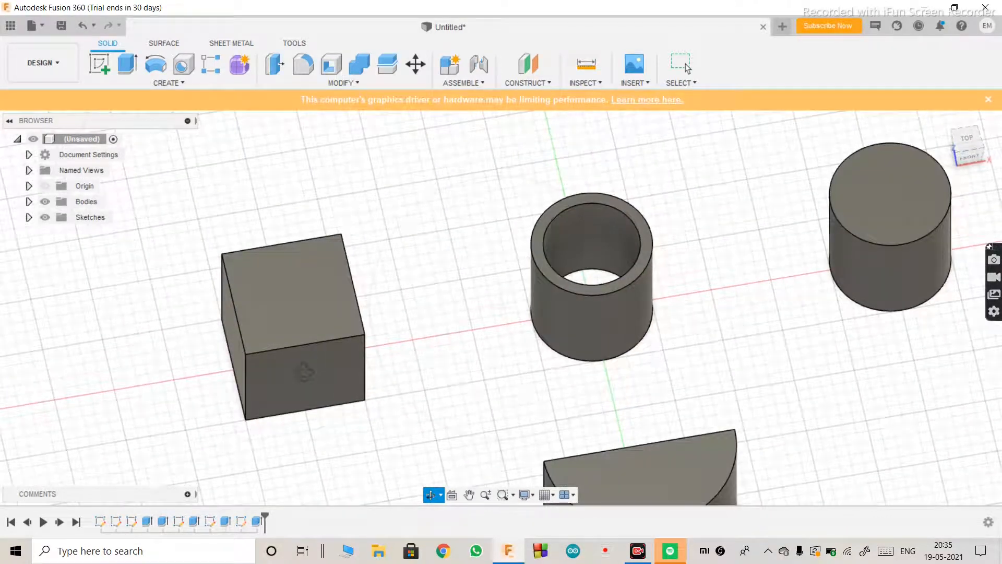
scroll(304, 371, down, 3)
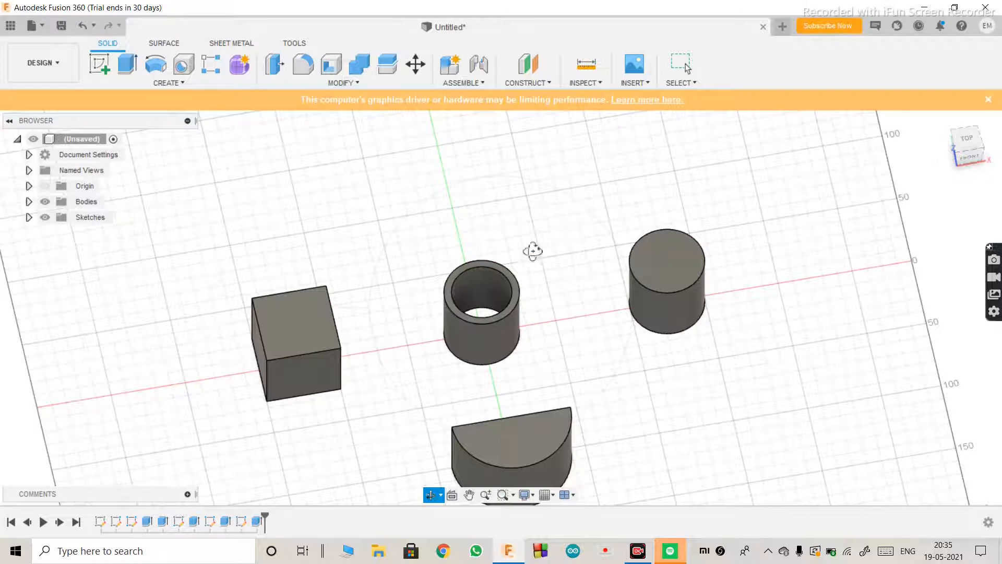
key(Escape)
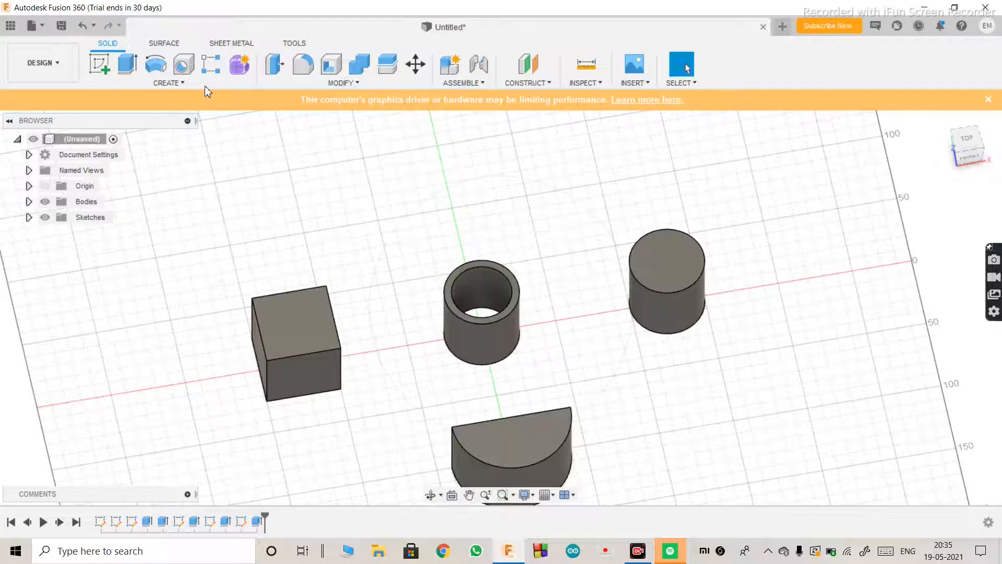
Start a new sketch on the horizontal origin plane.
click(99, 63)
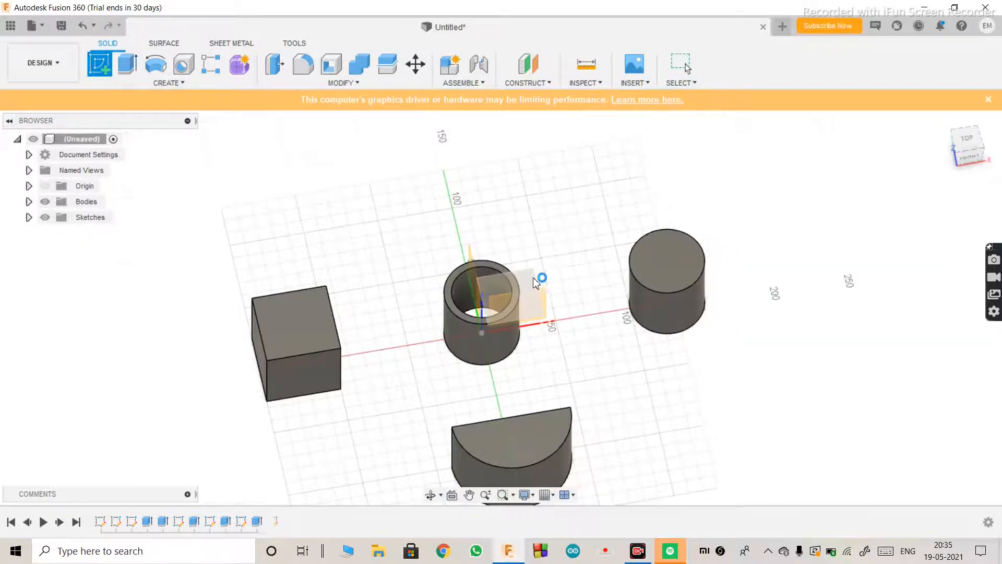
click(535, 282)
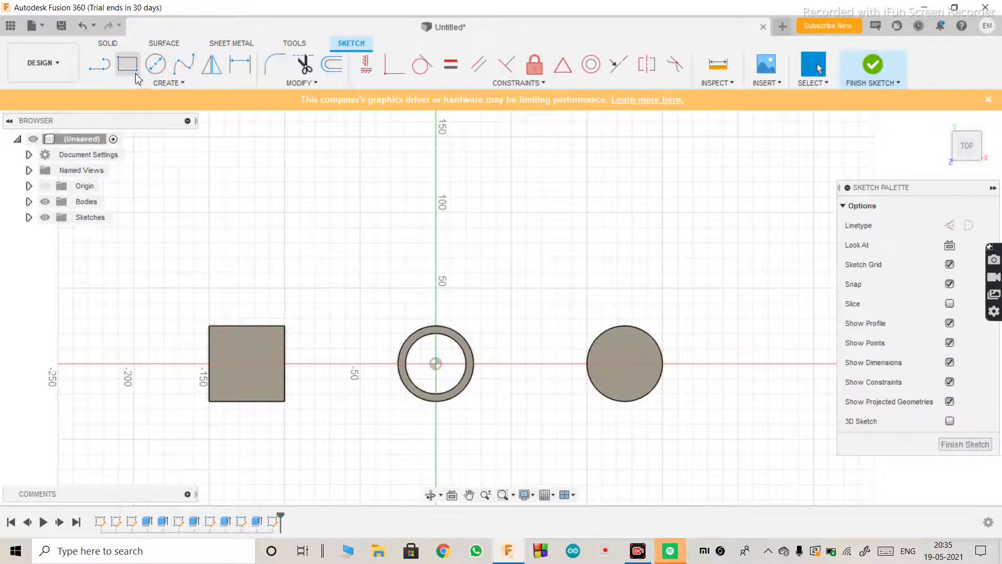
click(134, 73)
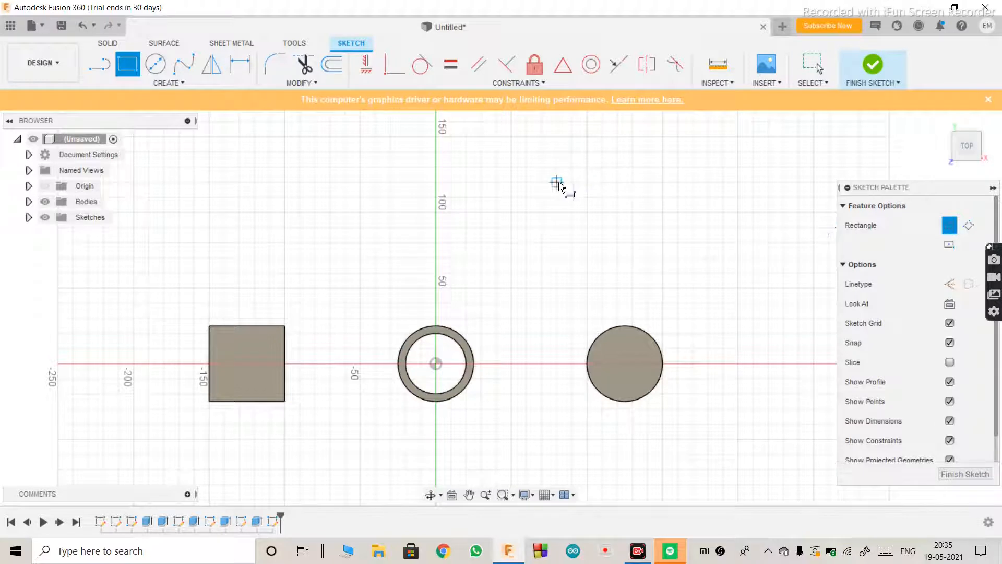
click(436, 213)
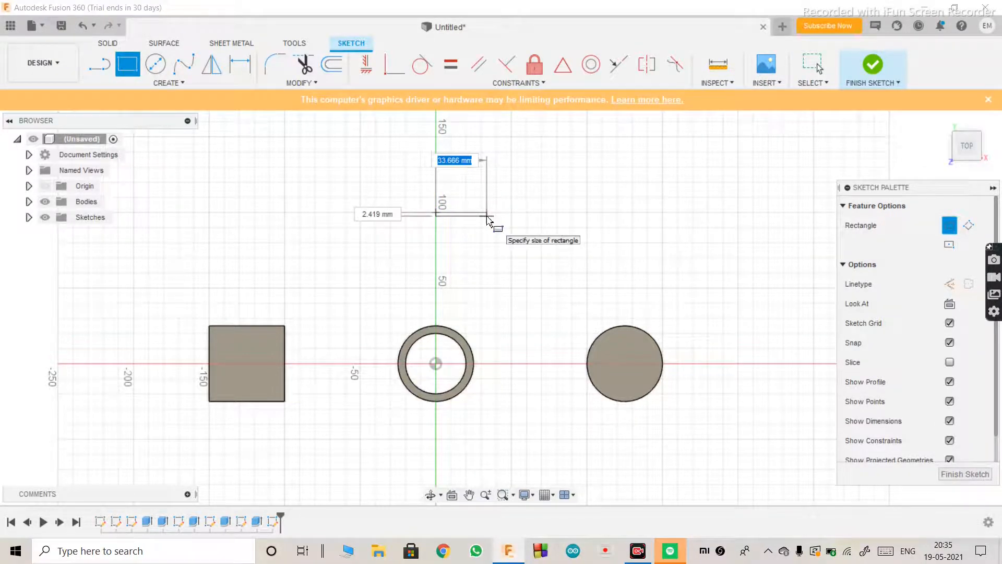
key(Escape)
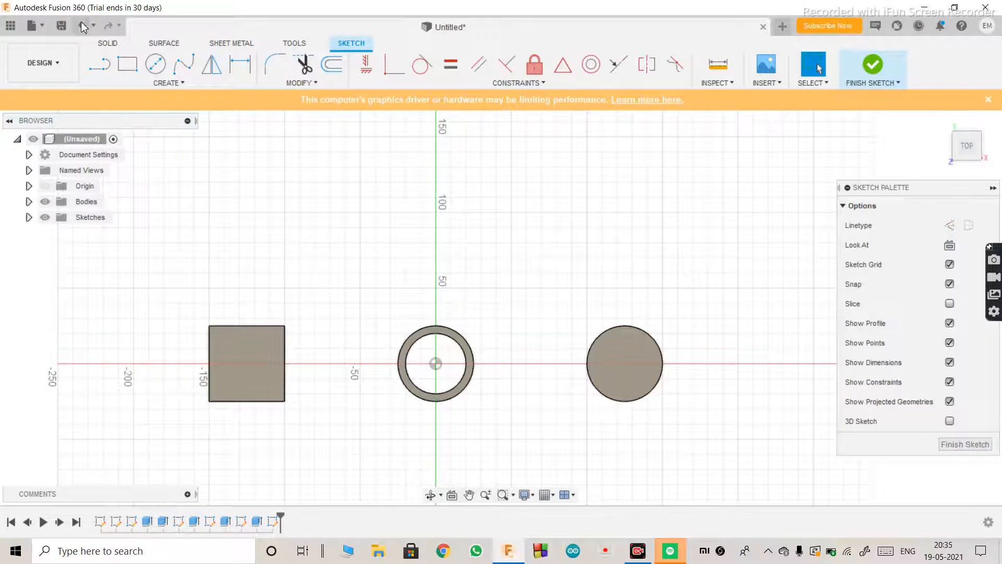
Sketch a center rectangle 100 mm wide and 50 mm high on the green axis, centred 100 mm above the origin, and finish the sketch.
click(128, 64)
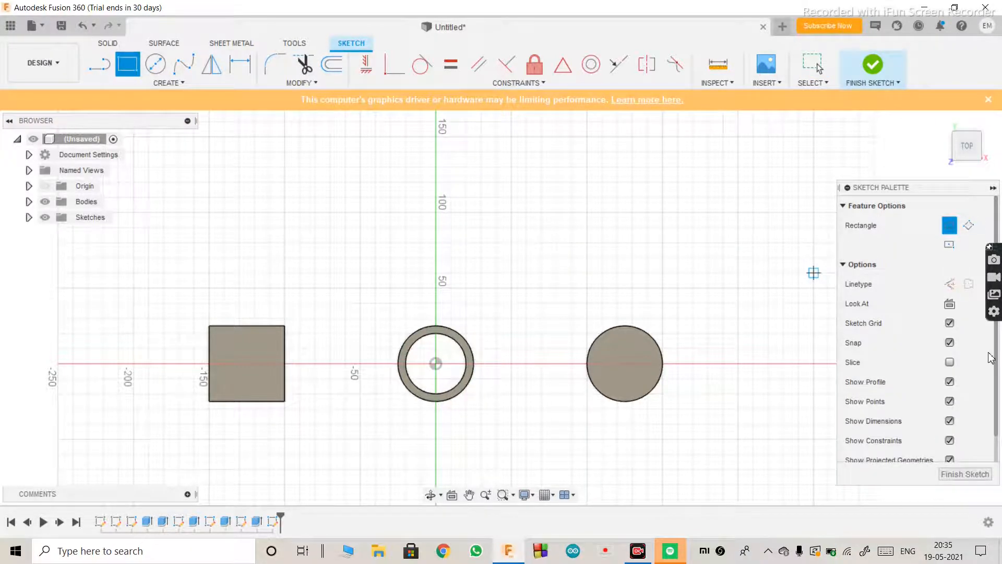
click(949, 244)
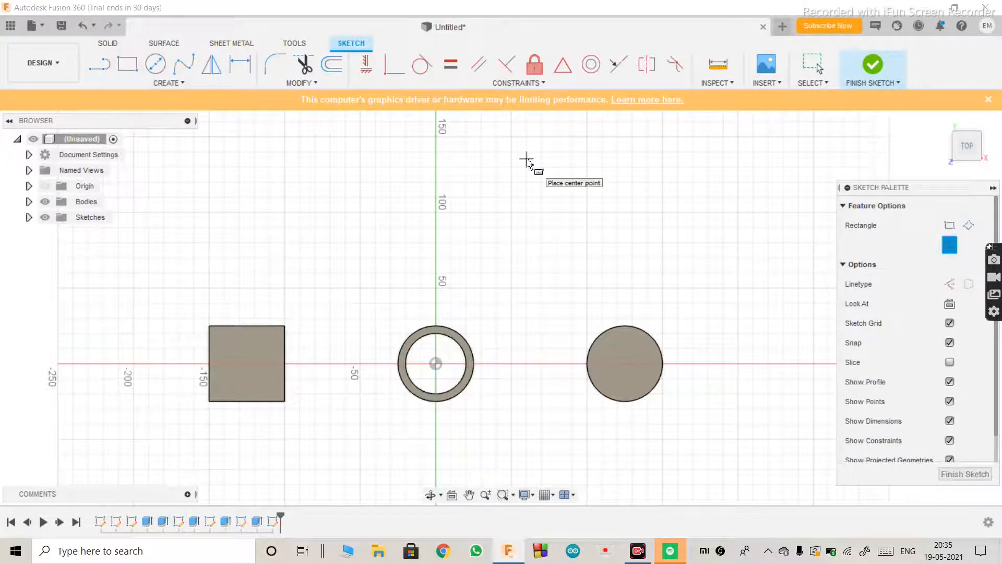
click(436, 213)
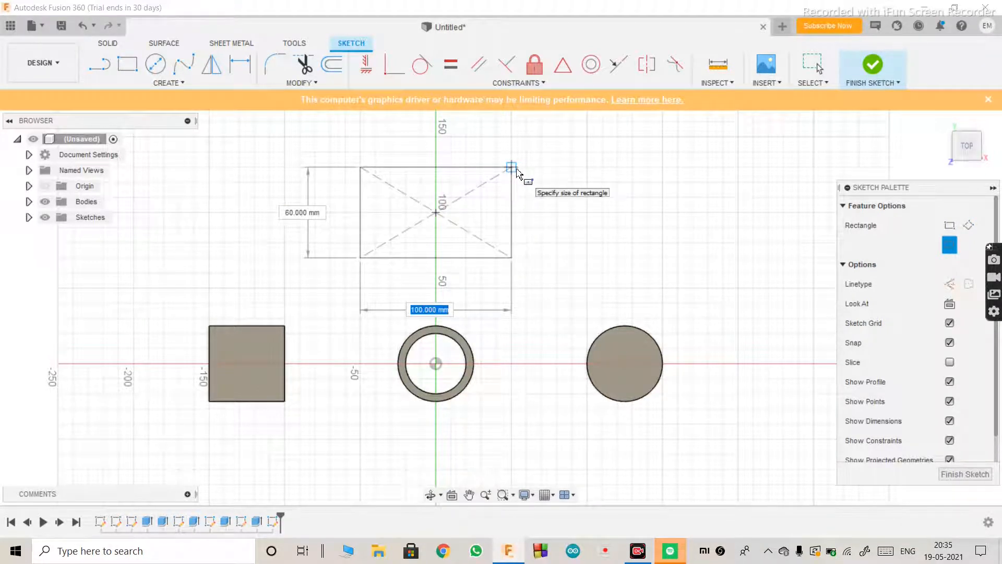
text(100)
key(Tab)
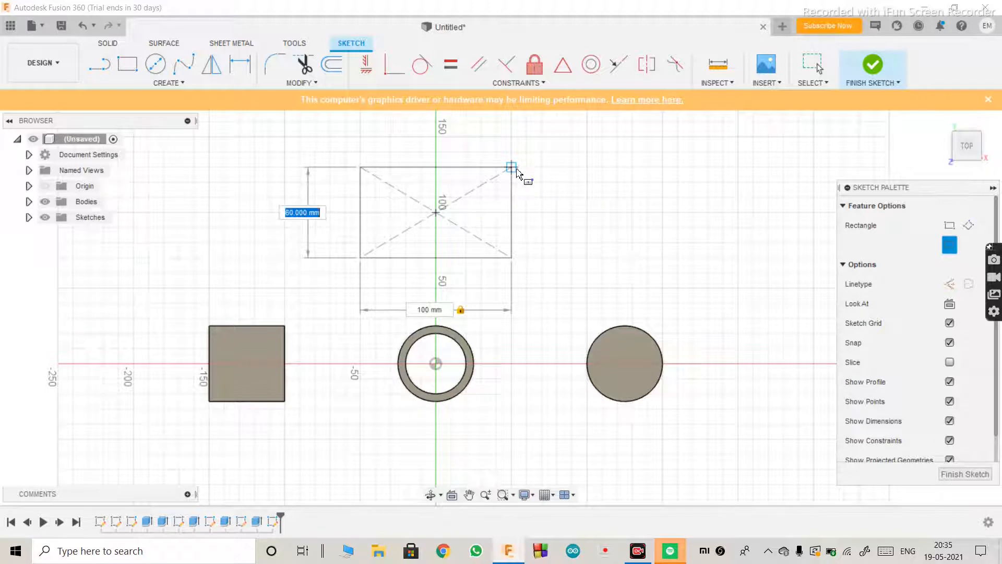
text(50)
click(974, 479)
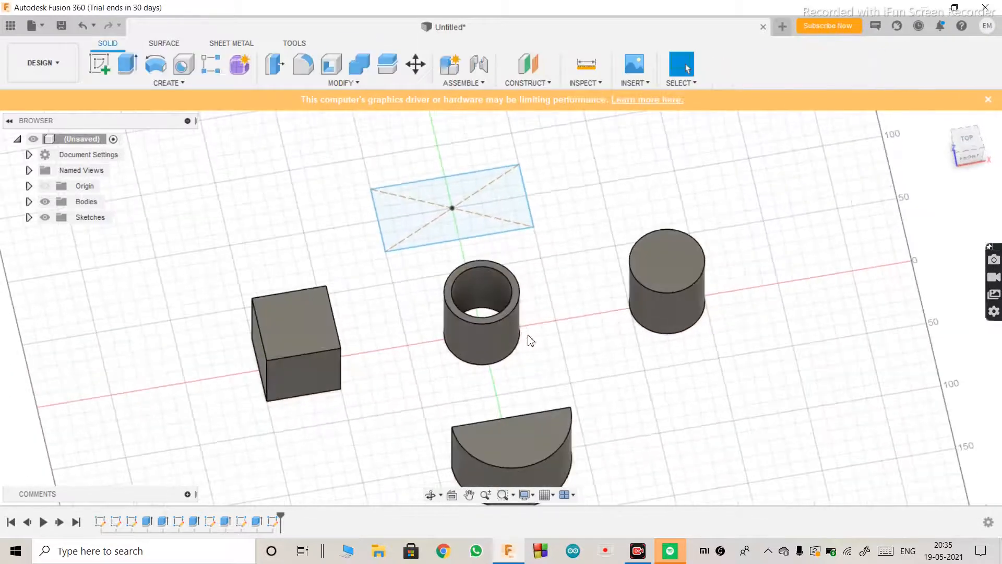
Extrude the 100 × 50 mm rectangle profile upward by 50 mm as a new body.
click(477, 211)
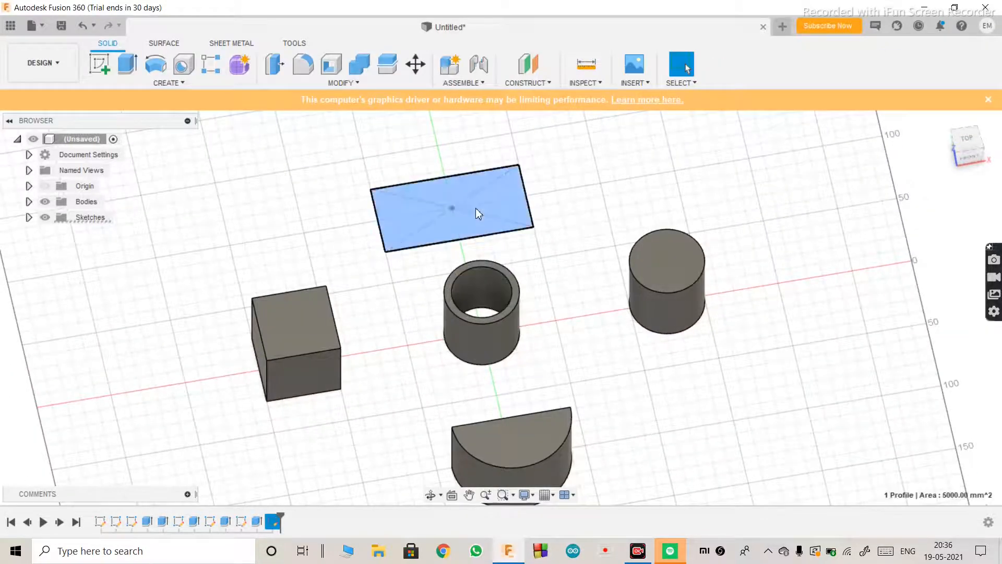
click(127, 65)
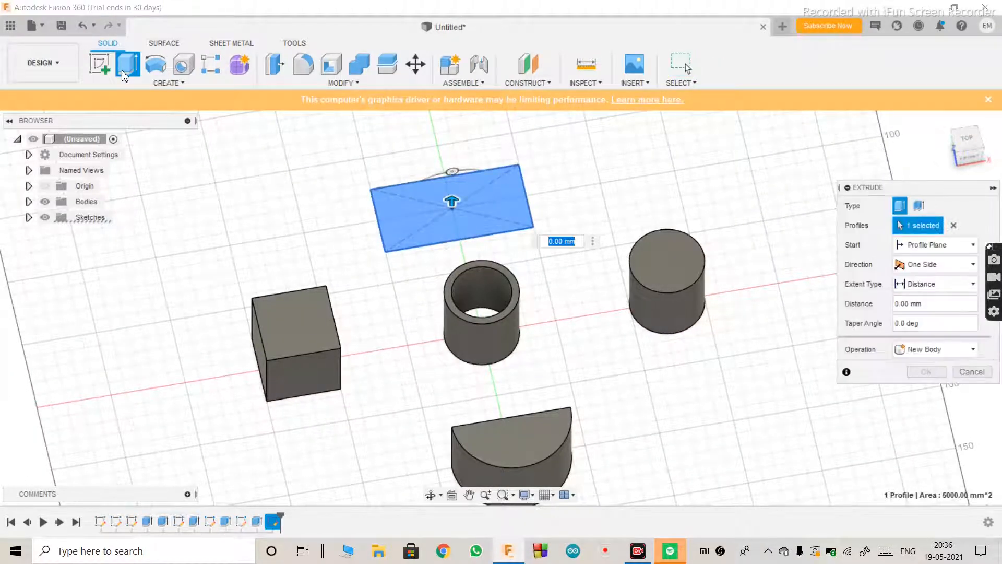
text(50)
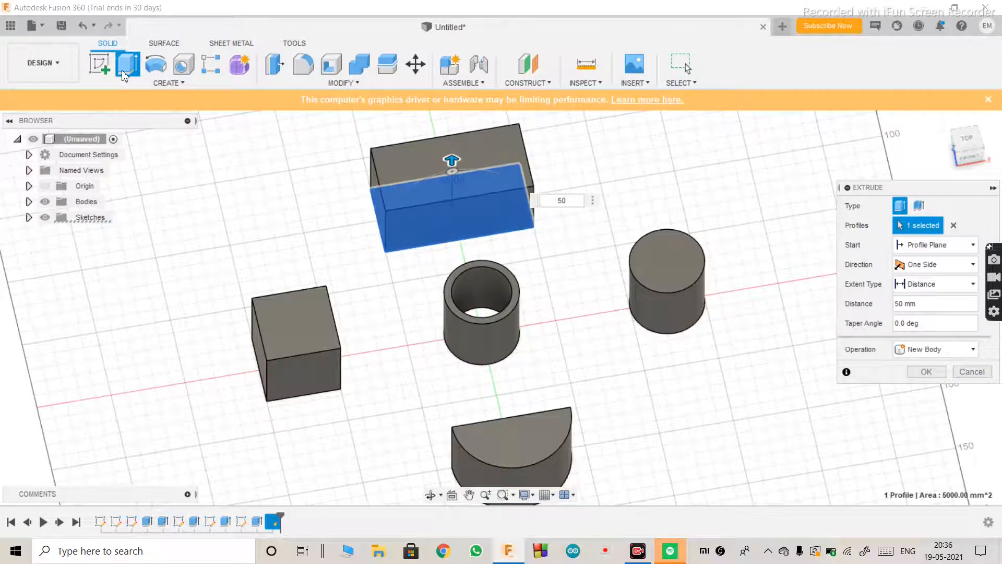
key(Return)
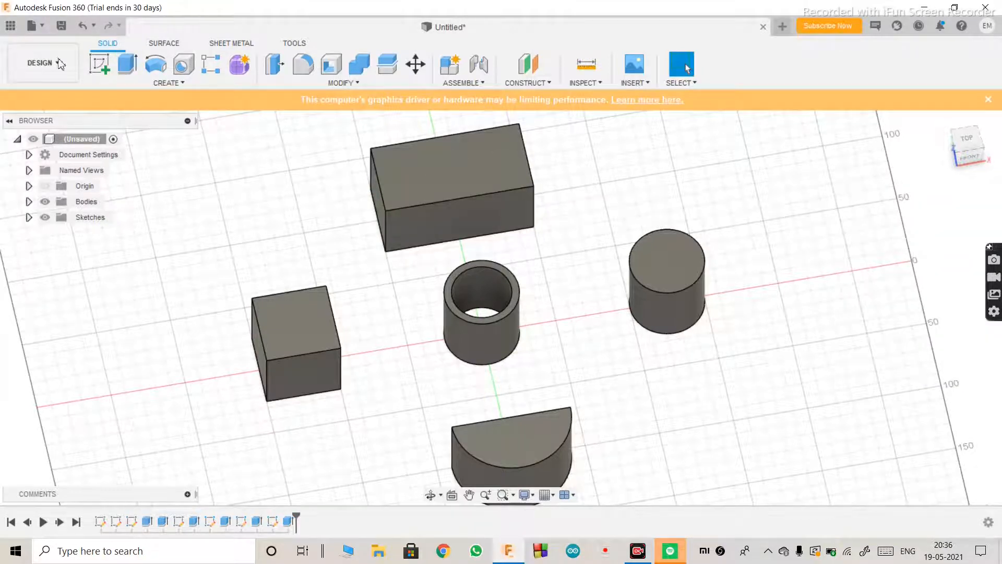
click(429, 494)
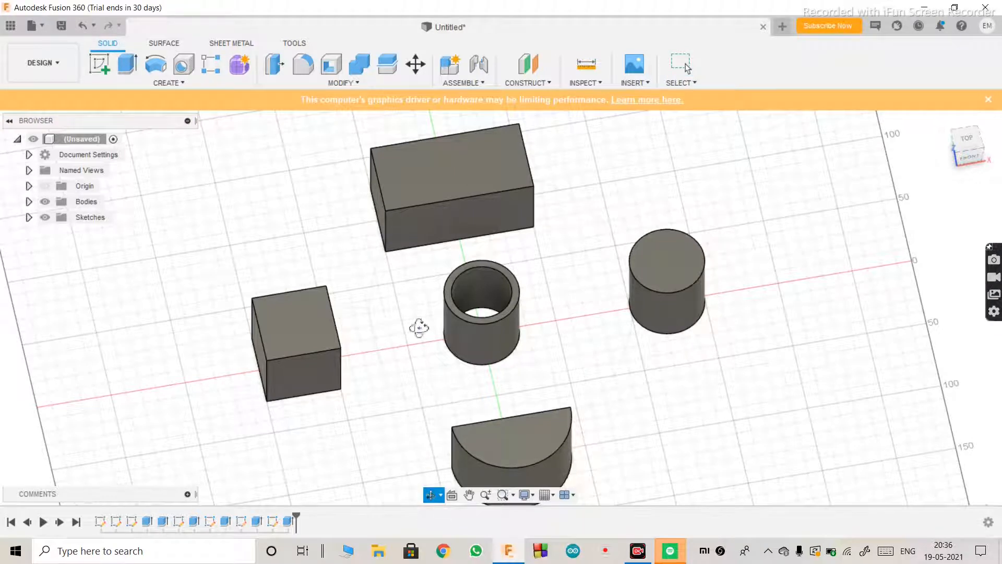
drag(429, 249, 396, 228)
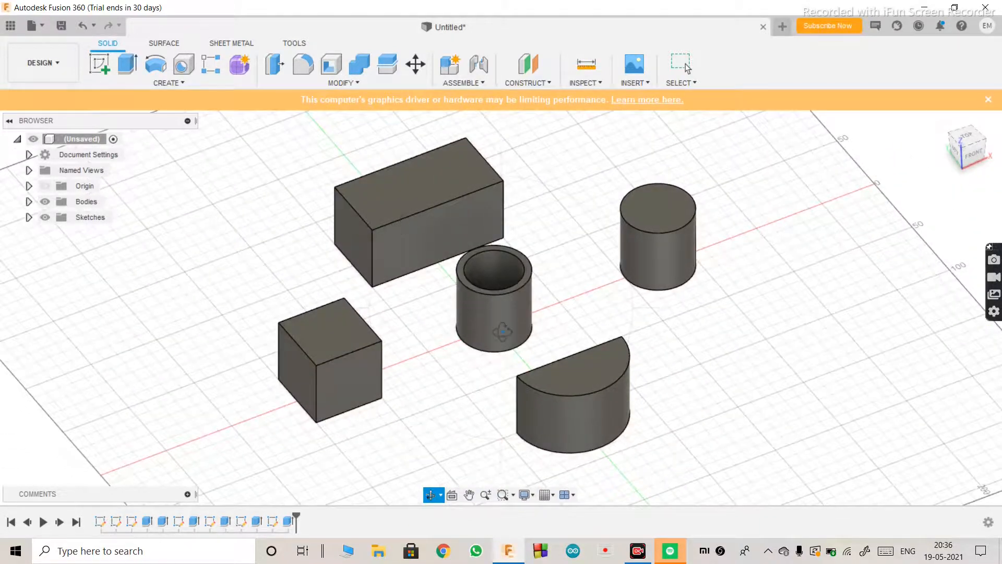
drag(502, 331, 499, 309)
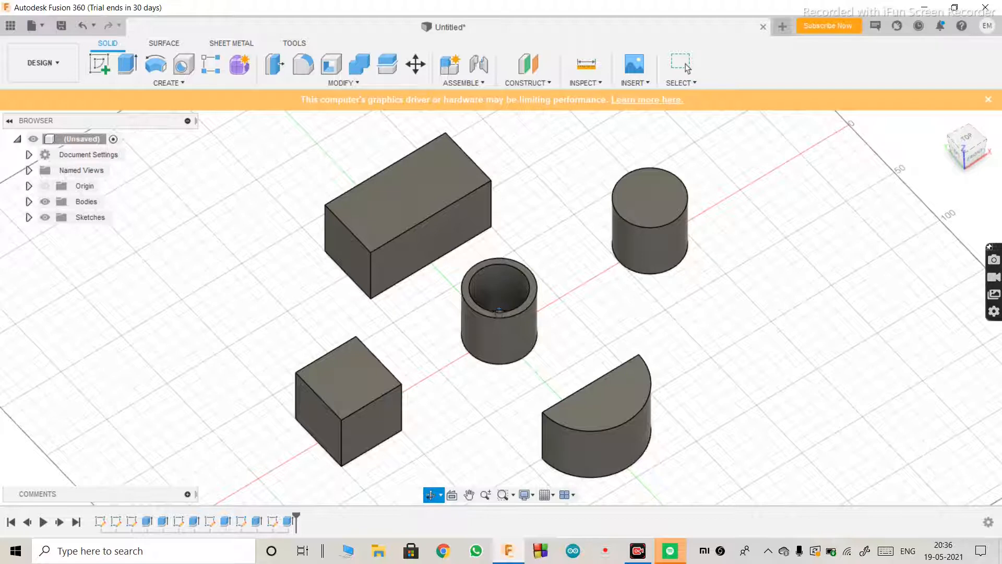
Start a new sketch on the horizontal origin plane, viewed from the top.
drag(499, 310, 500, 307)
key(Escape)
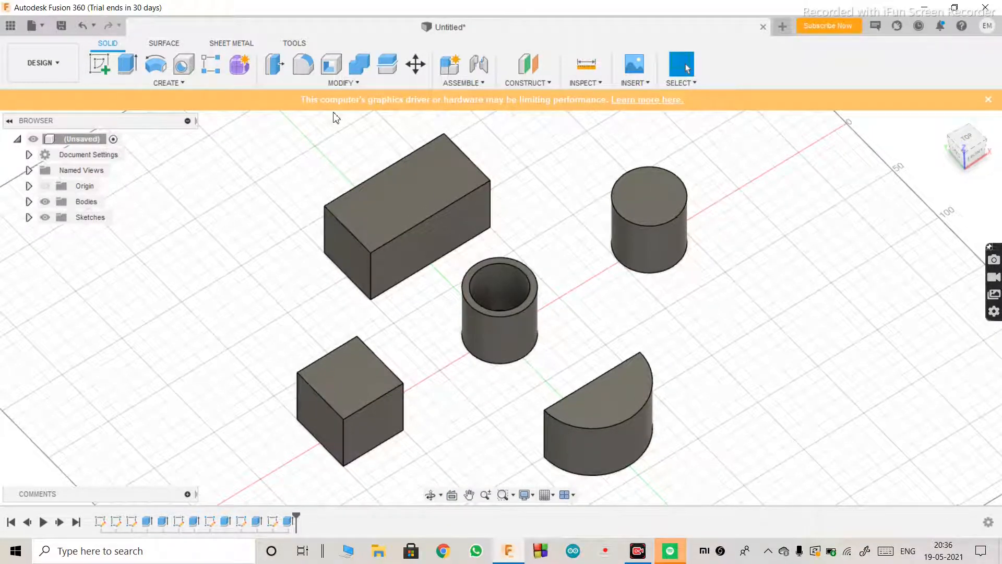
click(99, 59)
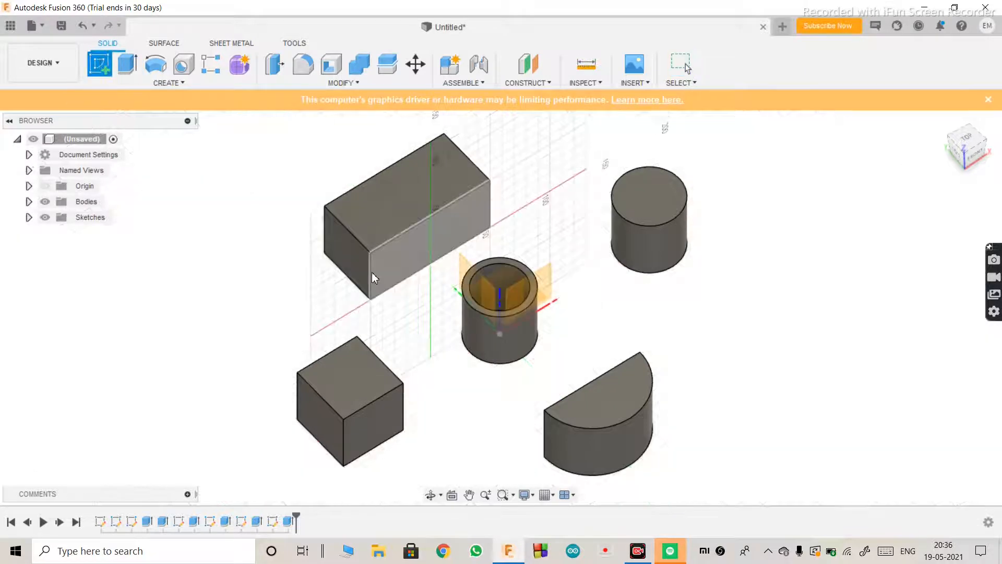
click(968, 137)
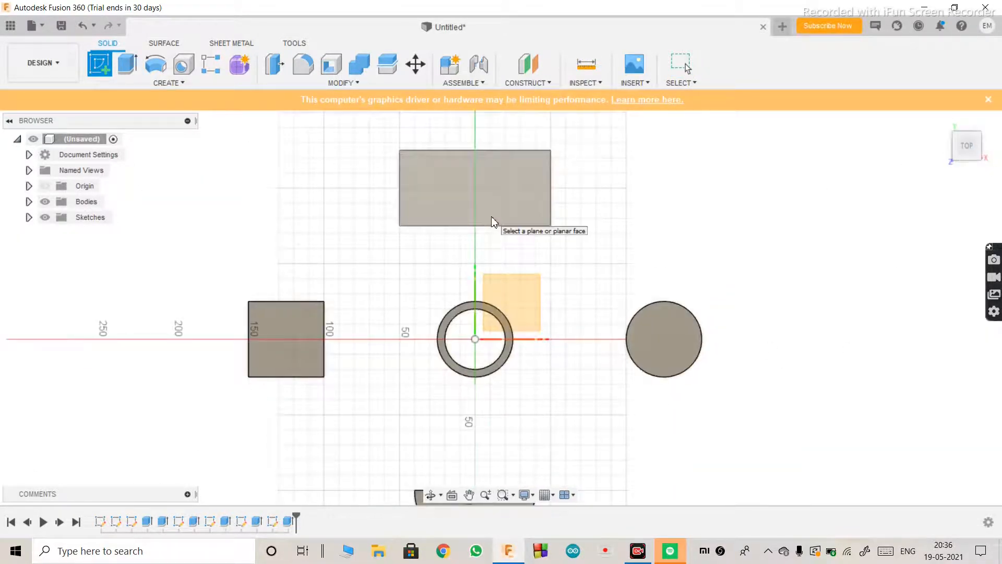
scroll(582, 247, up, 5)
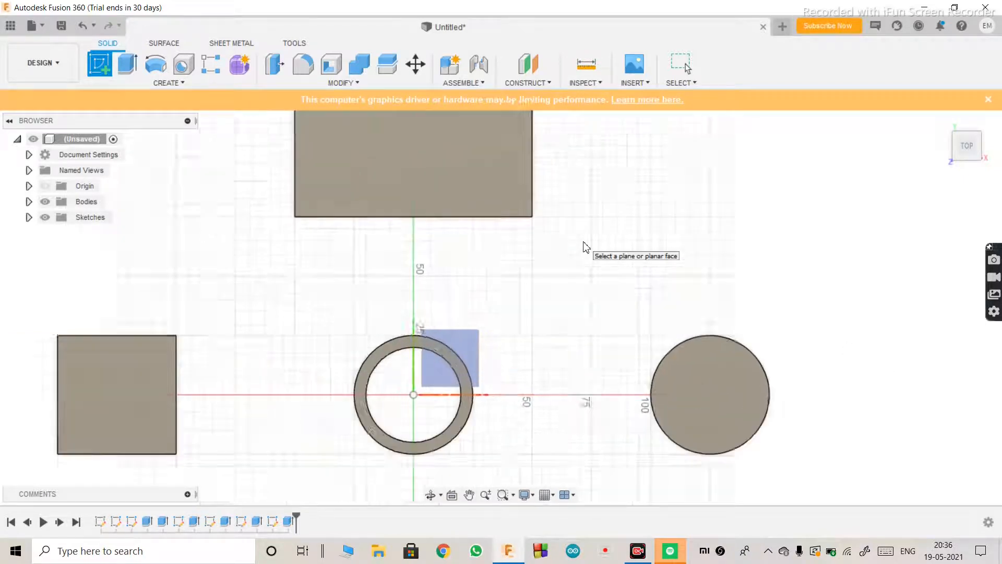
scroll(583, 248, down, 5)
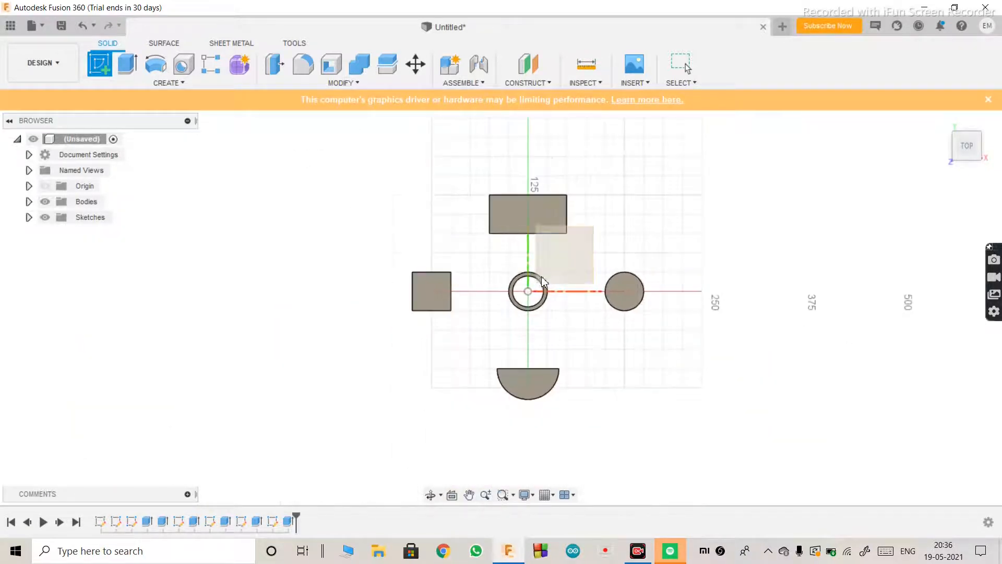
scroll(519, 292, up, 3)
scroll(519, 292, up, 2)
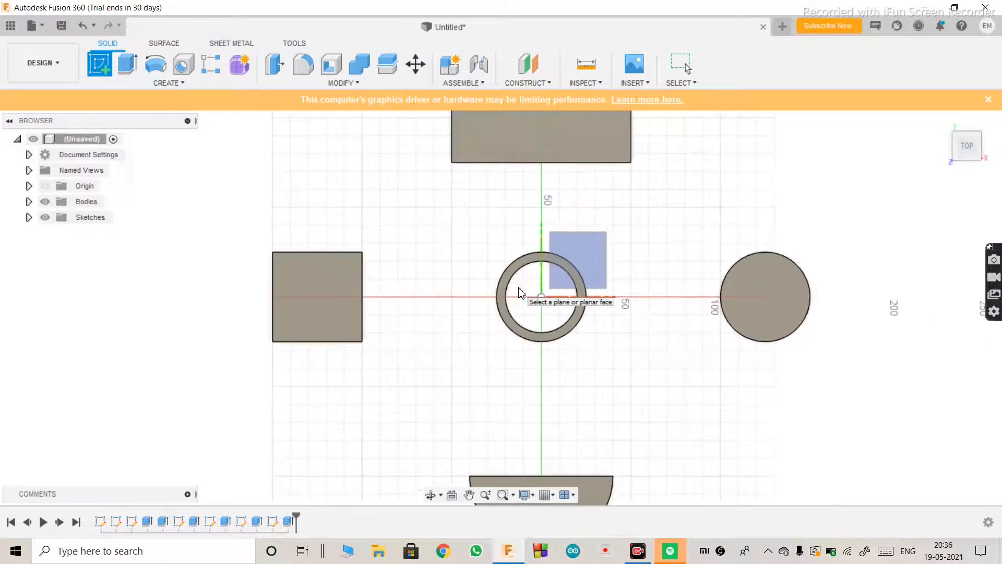
click(159, 85)
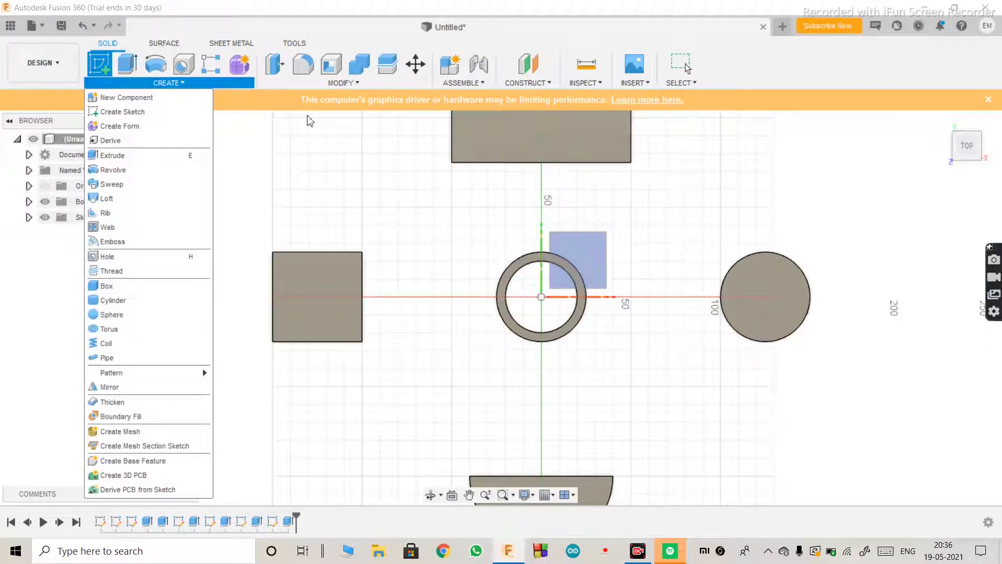
click(597, 245)
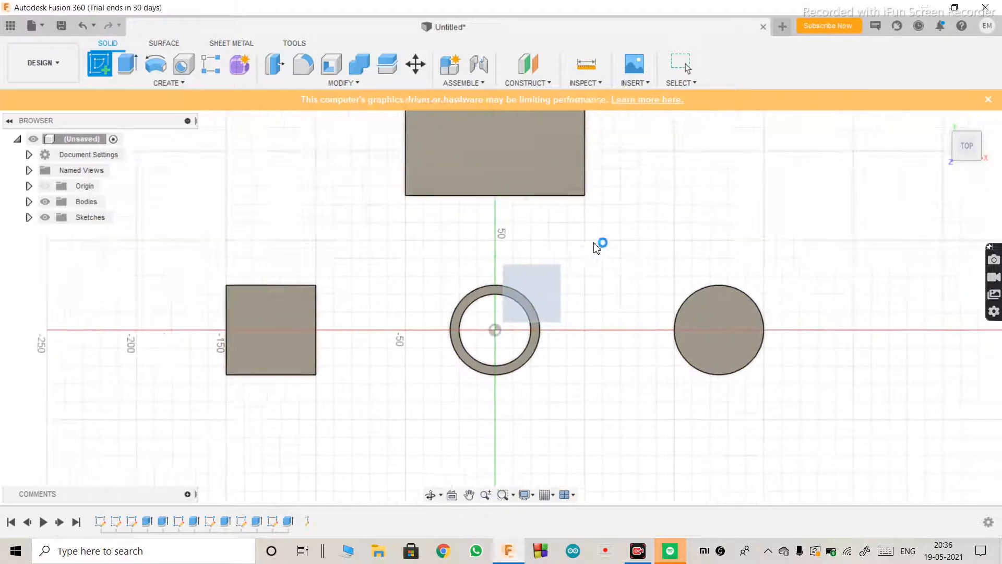
Sketch a three-sided circumscribed polygon with a 20 mm radius on the cube's side of the half cylinder, one edge horizontal, and finish the sketch.
click(167, 83)
mouse_move(148, 156)
click(225, 156)
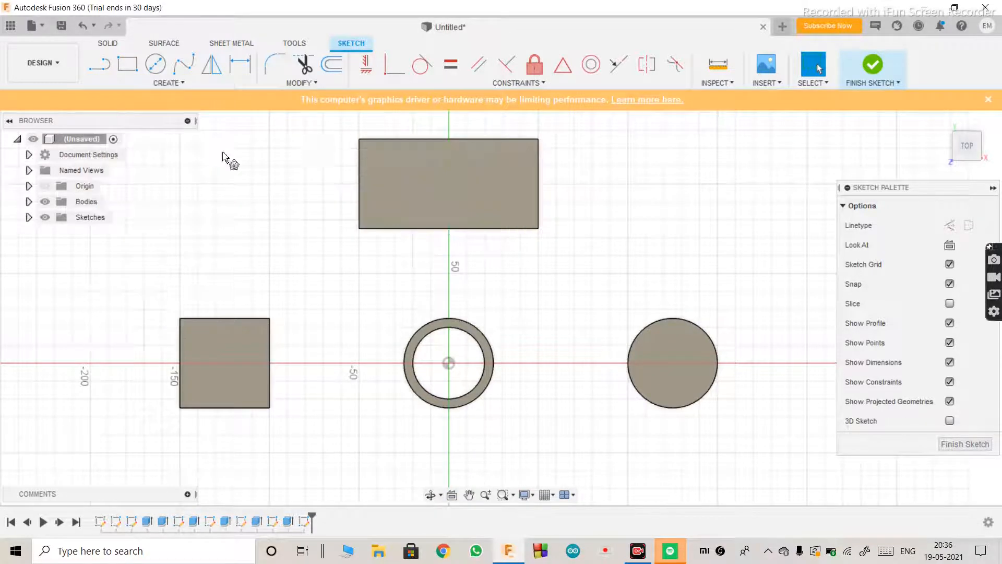
scroll(544, 205, down, 2)
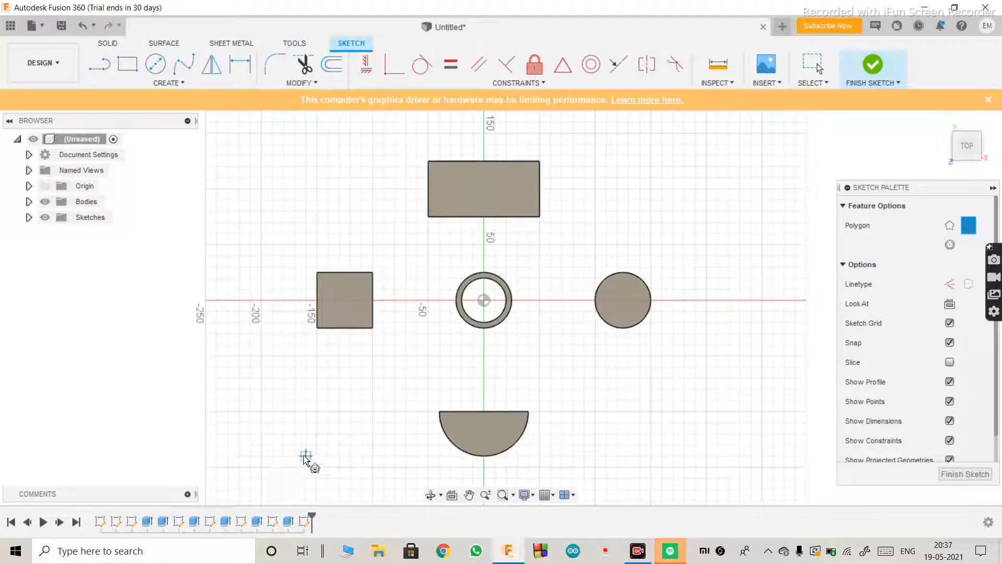
click(306, 456)
key(Tab)
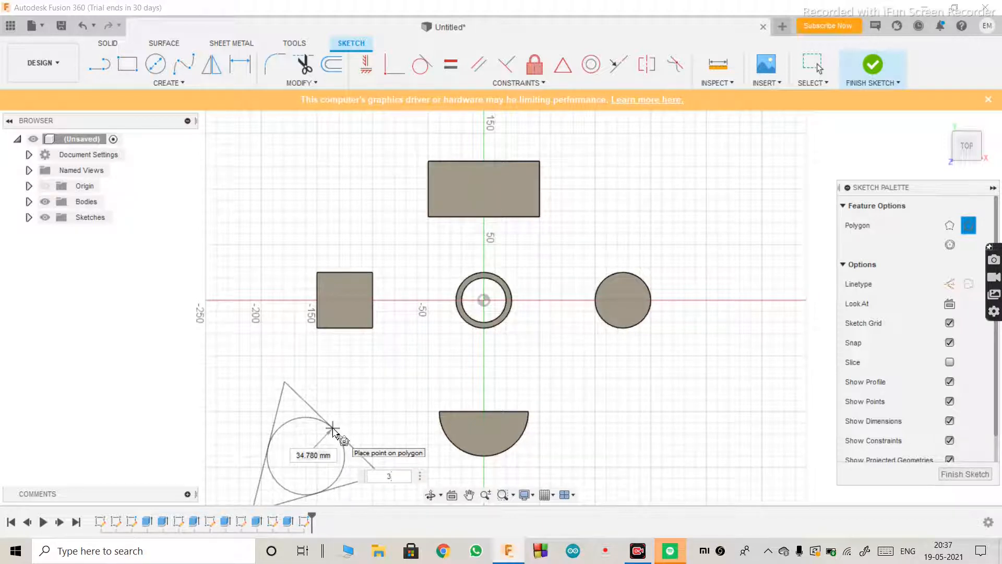
key(Tab)
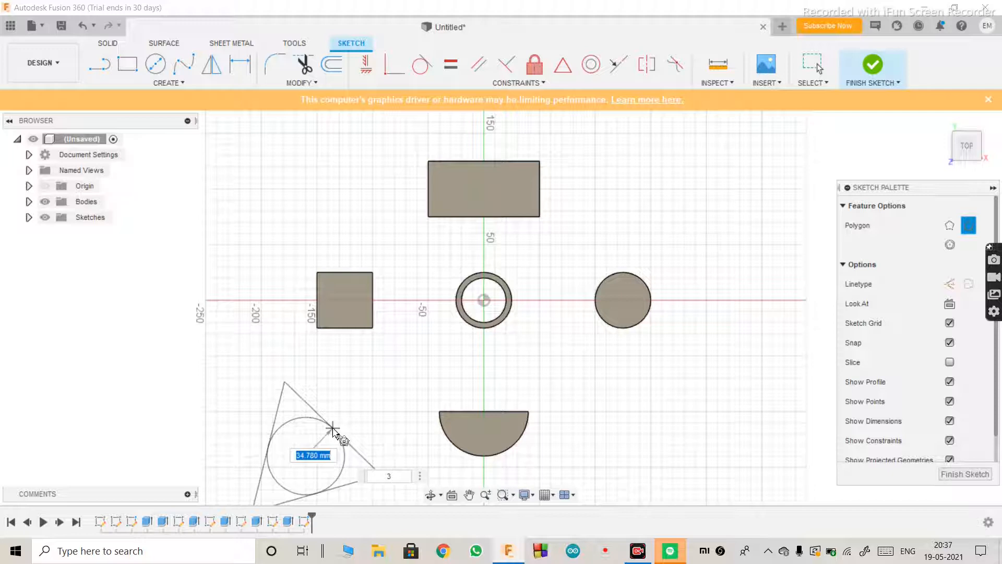
key(BackSpace)
key(Tab)
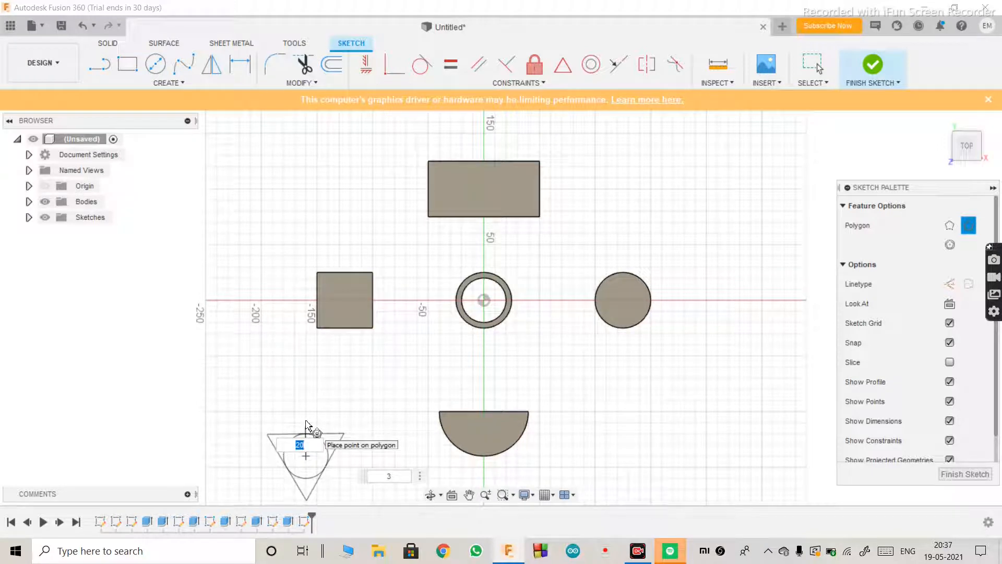
key(Return)
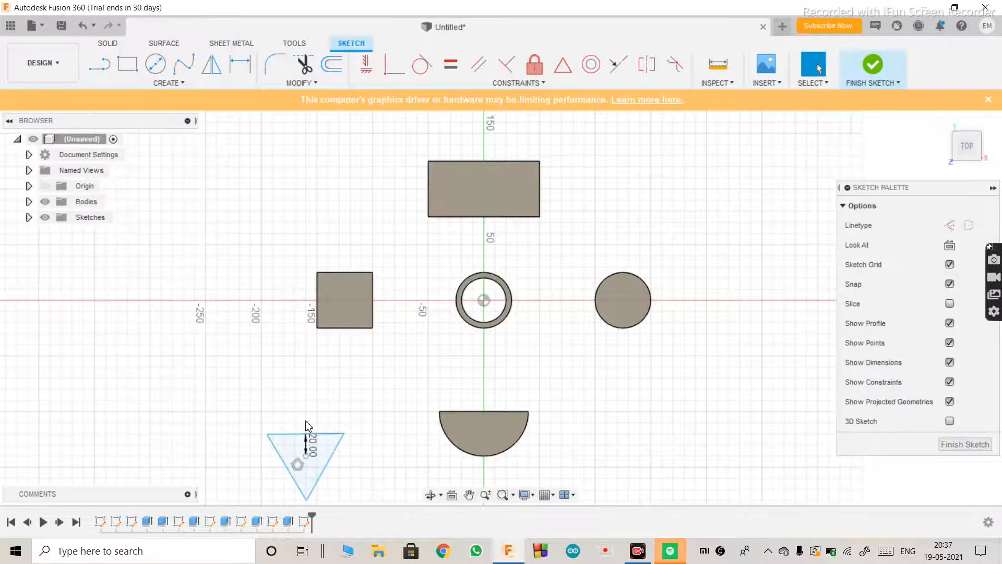
click(974, 444)
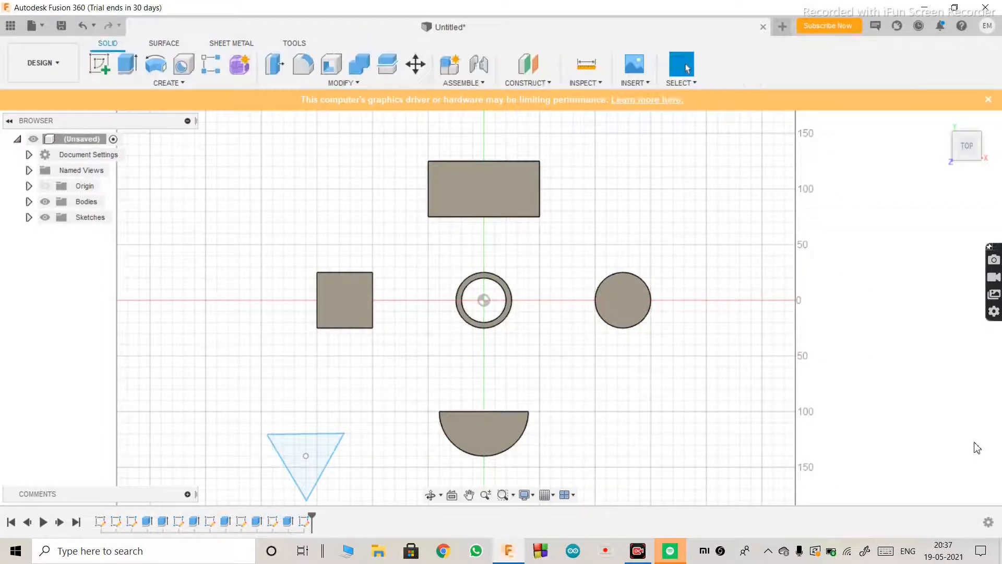
Extrude the triangle profile upward by 50 mm as a new body.
click(431, 495)
drag(399, 418, 385, 381)
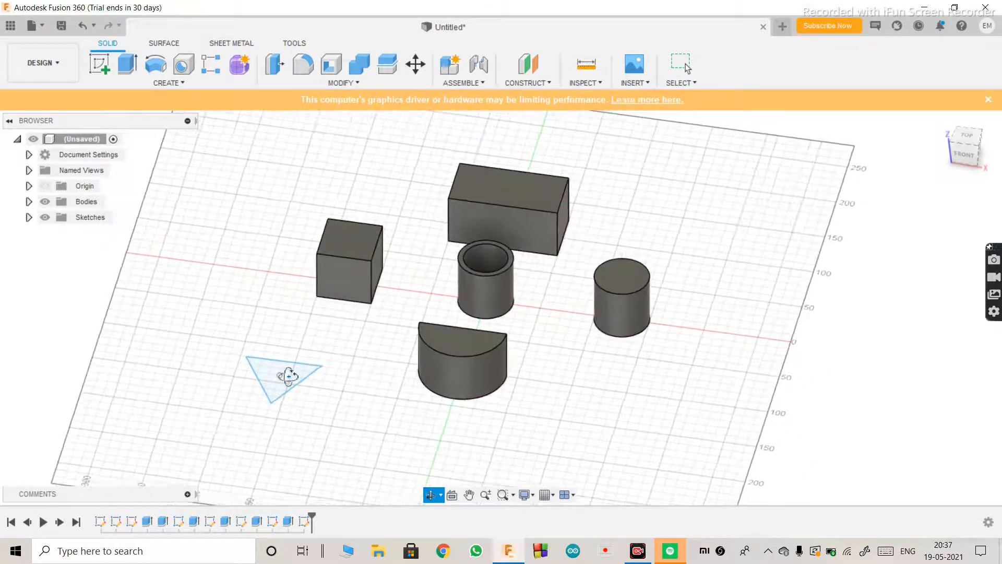
key(Escape)
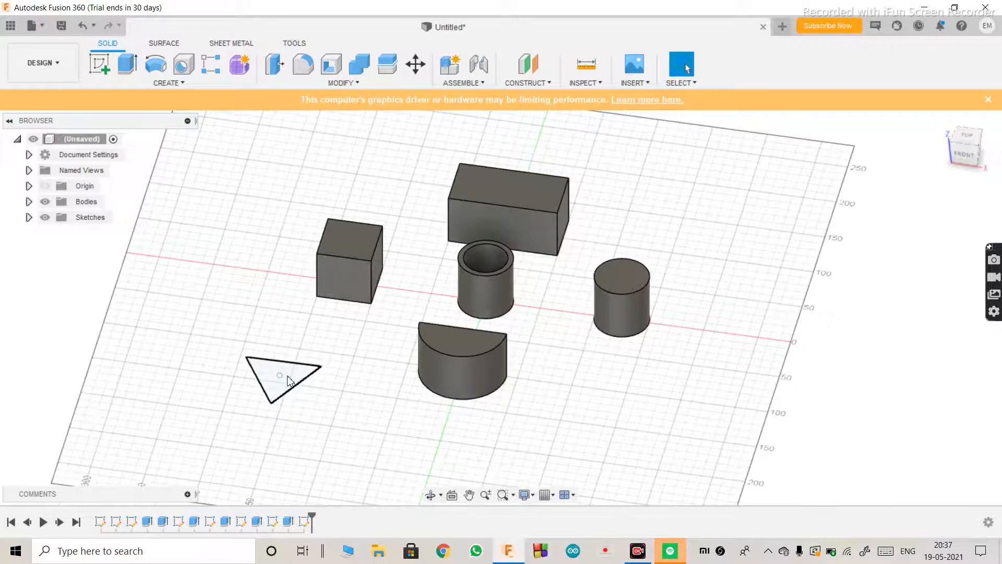
scroll(287, 381, up, 3)
click(287, 376)
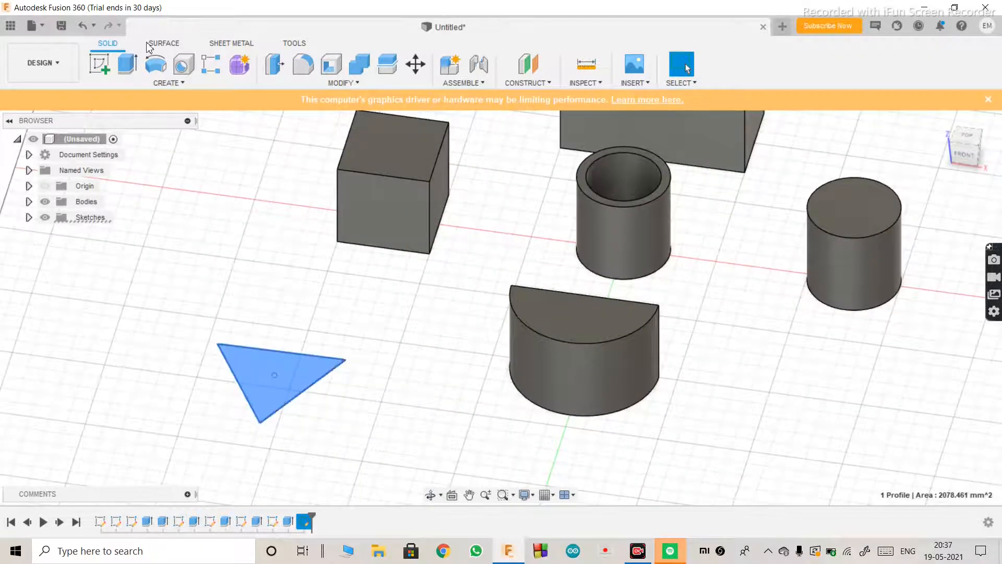
click(133, 63)
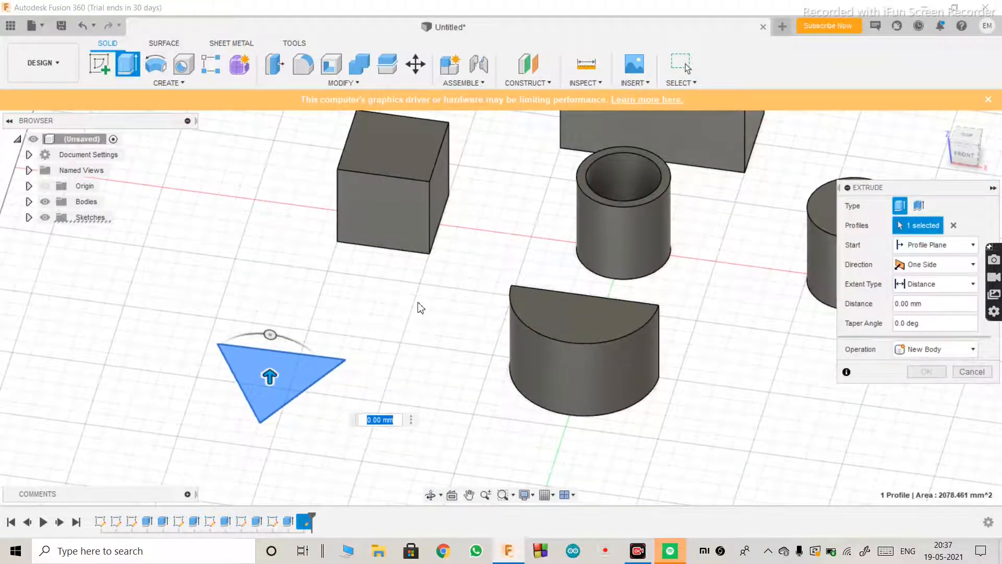
text(50)
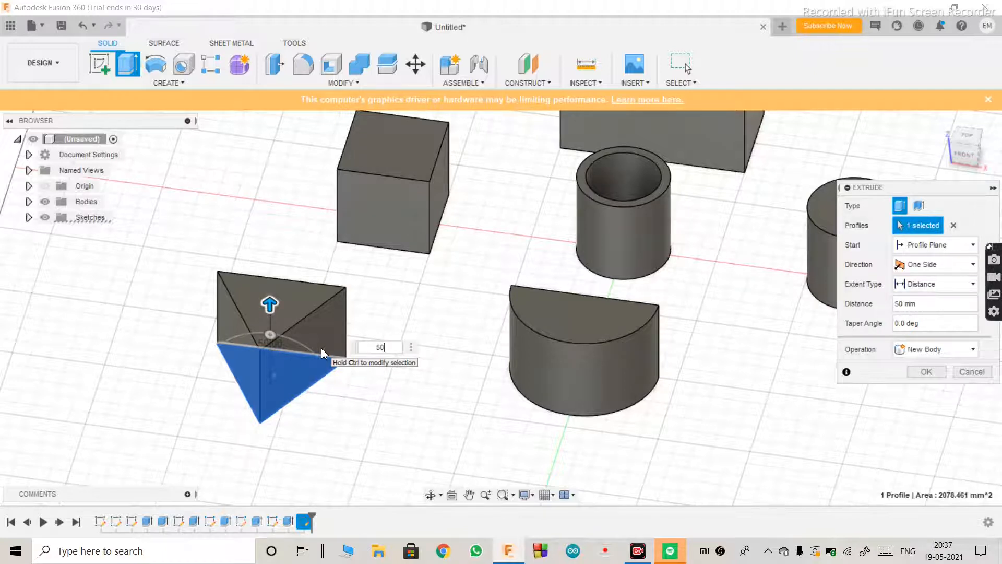
key(Return)
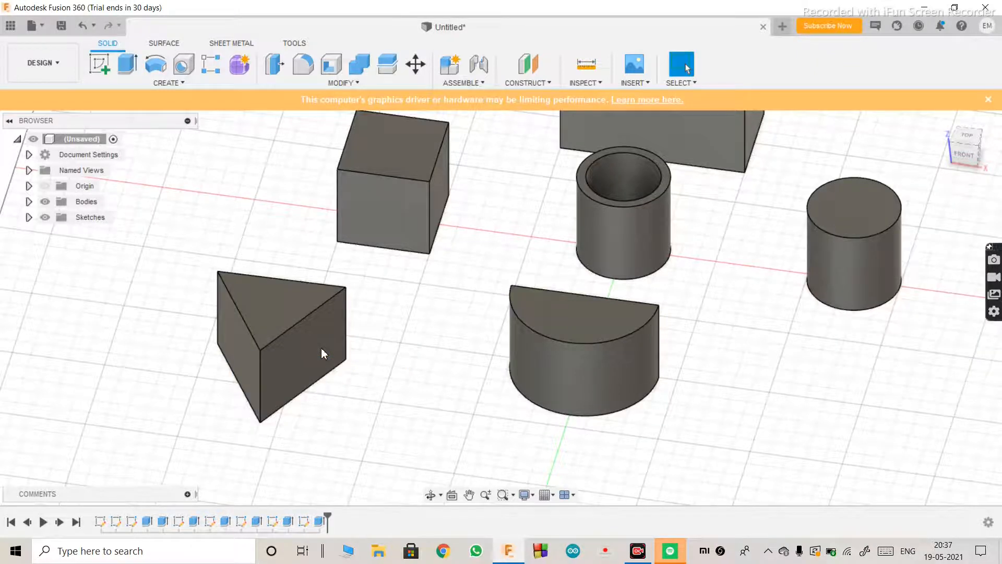
Start another sketch on the horizontal origin plane.
scroll(577, 268, down, 3)
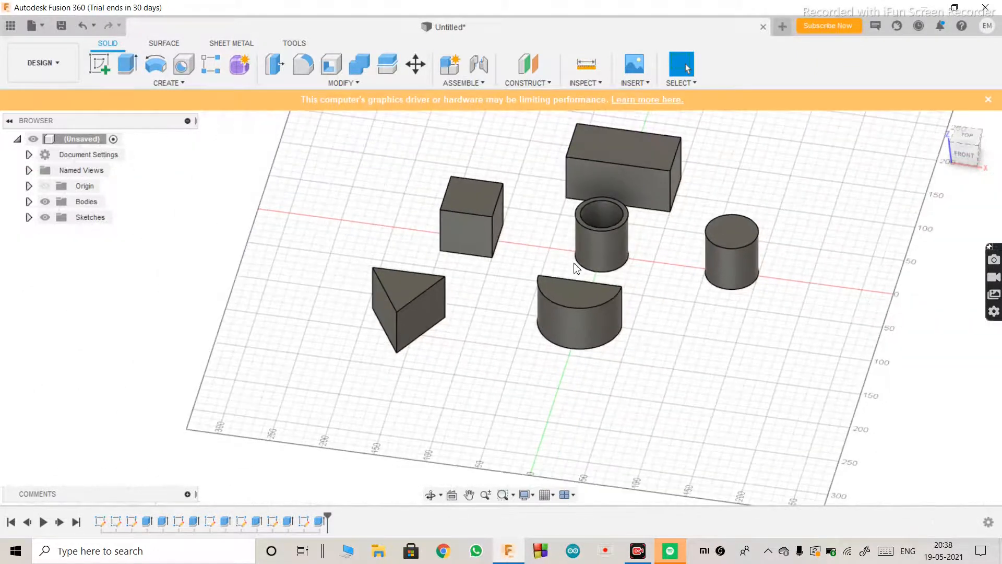
click(109, 67)
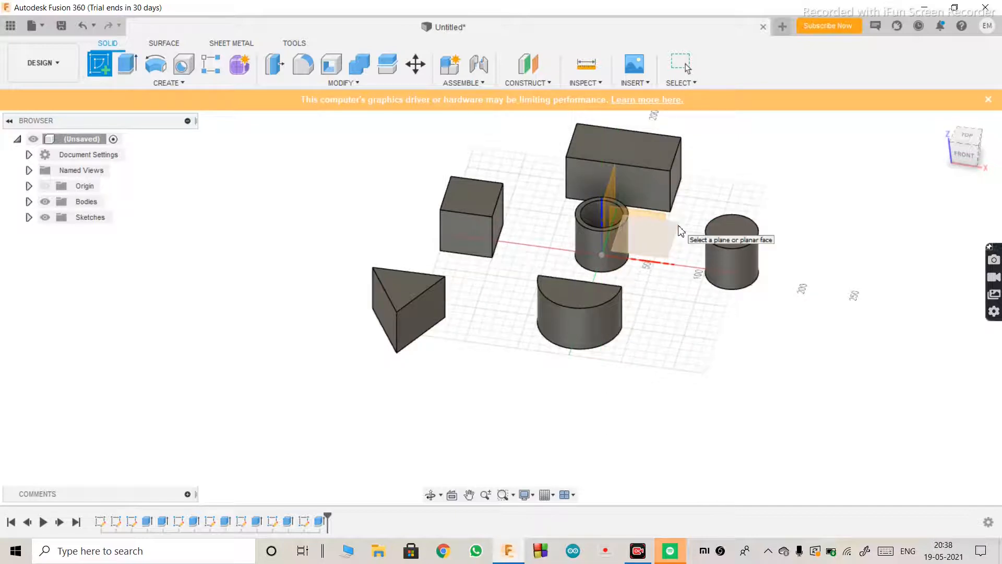
click(681, 231)
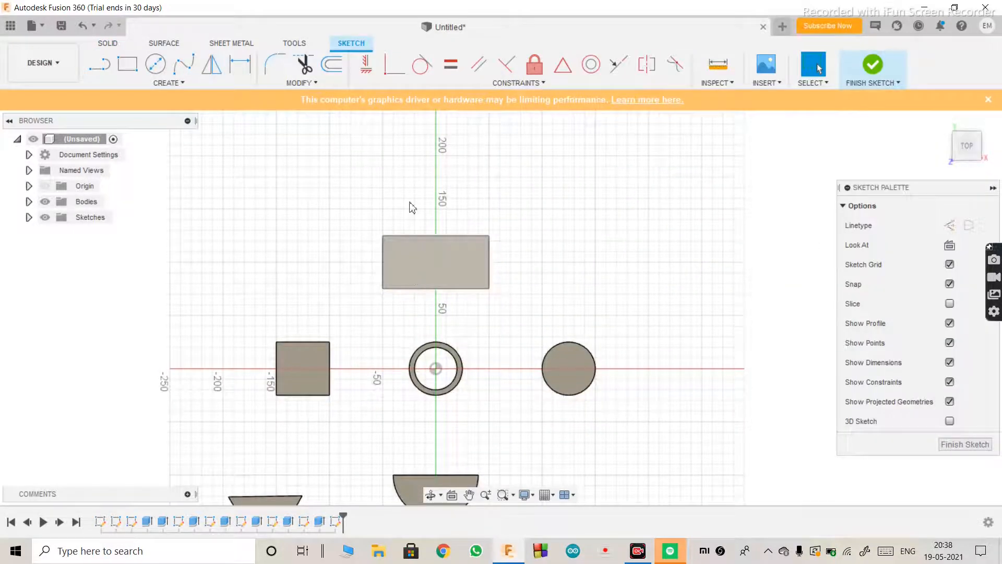
Sketch a second three-sided circumscribed polygon, radius 20 mm, on the solid cylinder's side of the half cylinder, one edge horizontal, and finish the sketch.
scroll(406, 155, down, 3)
scroll(586, 327, up, 3)
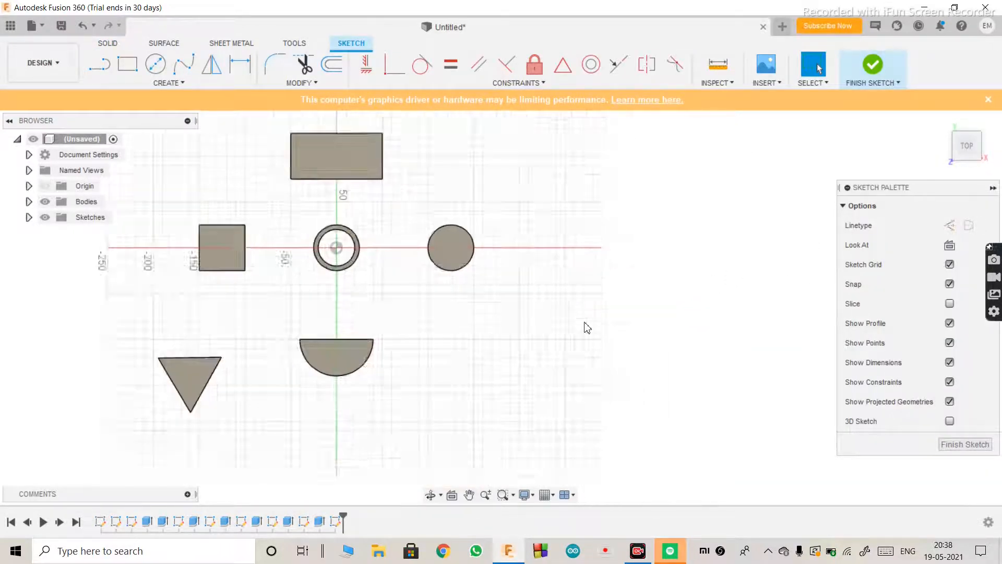
click(165, 82)
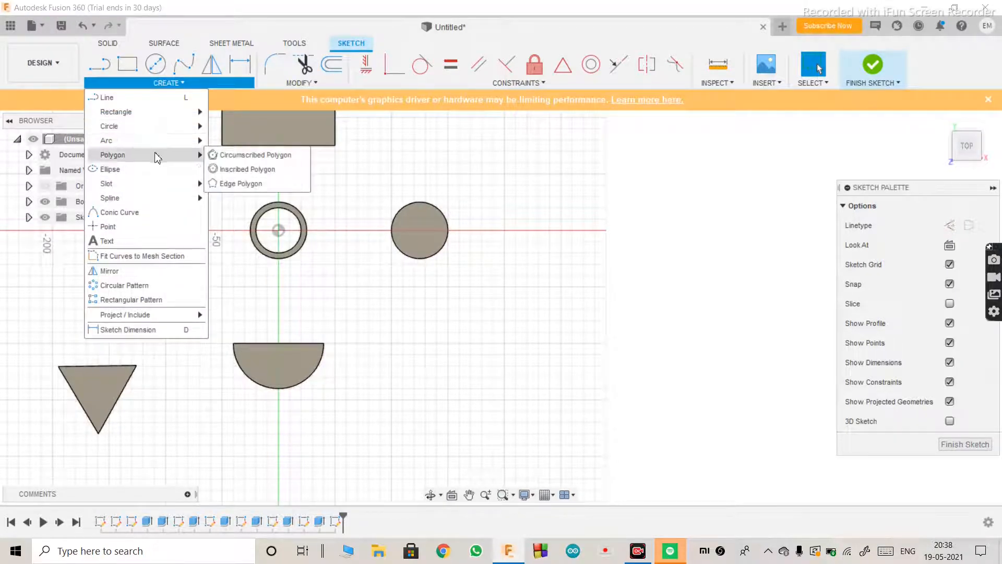
click(238, 155)
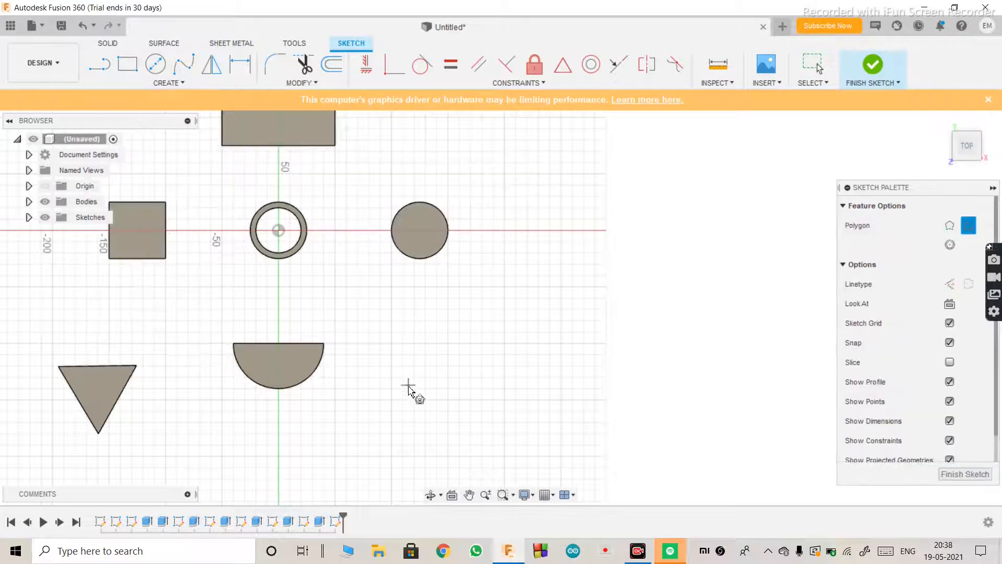
click(443, 381)
key(Tab)
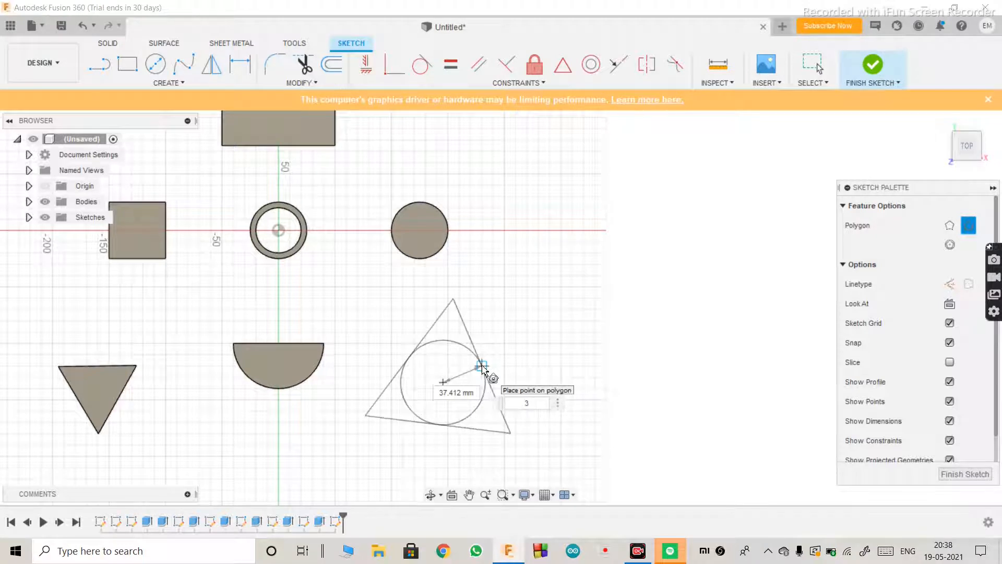
key(Tab)
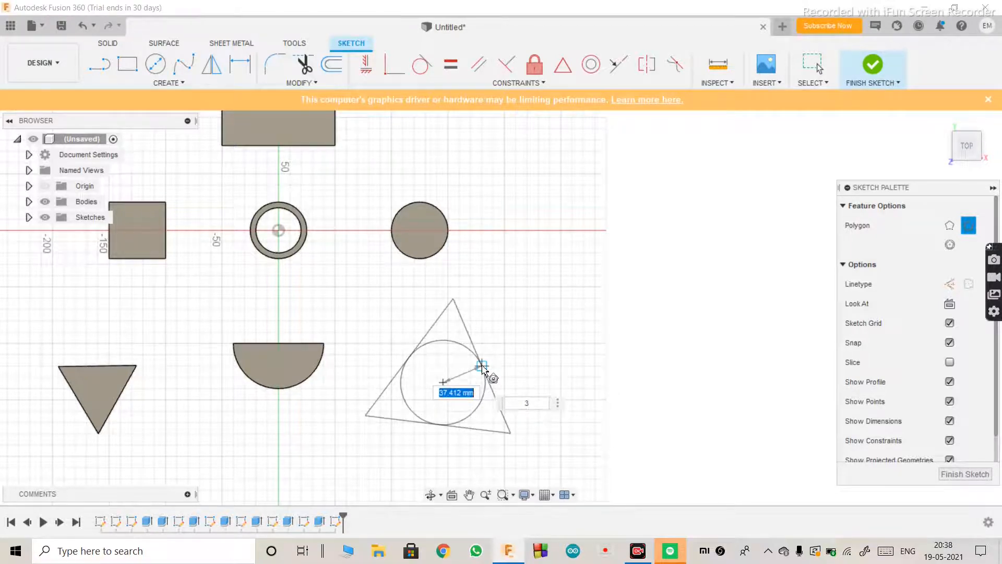
text(20)
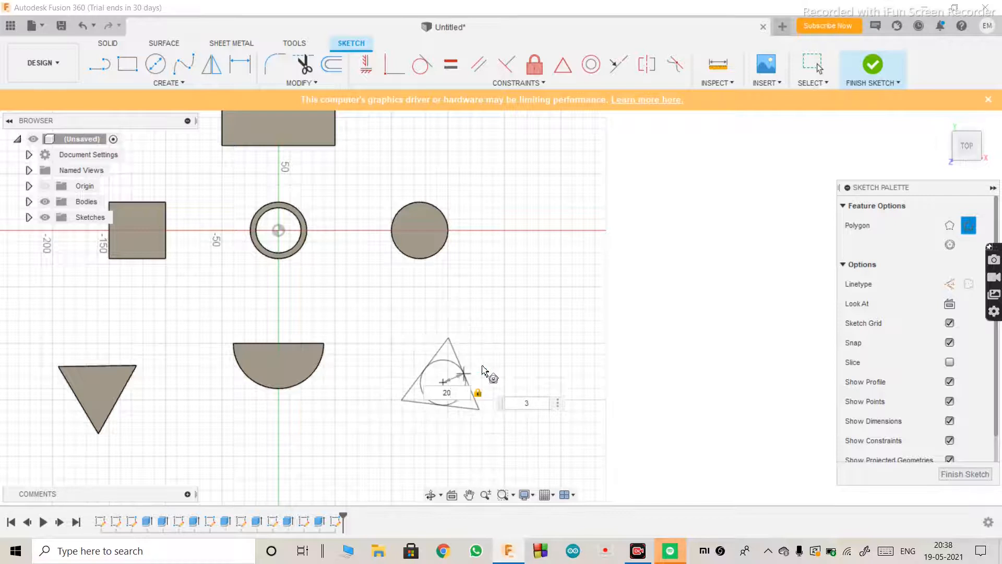
click(444, 361)
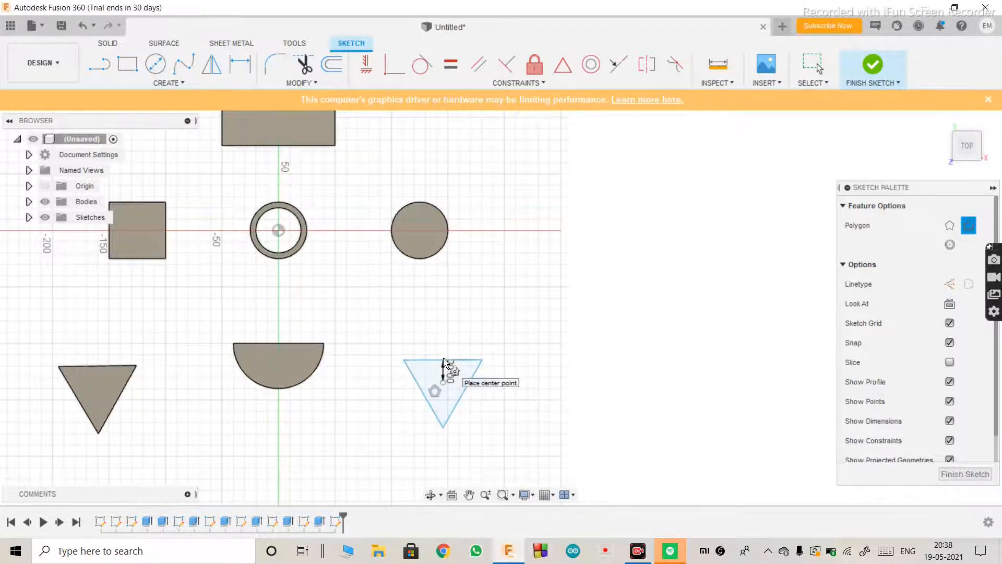
click(945, 479)
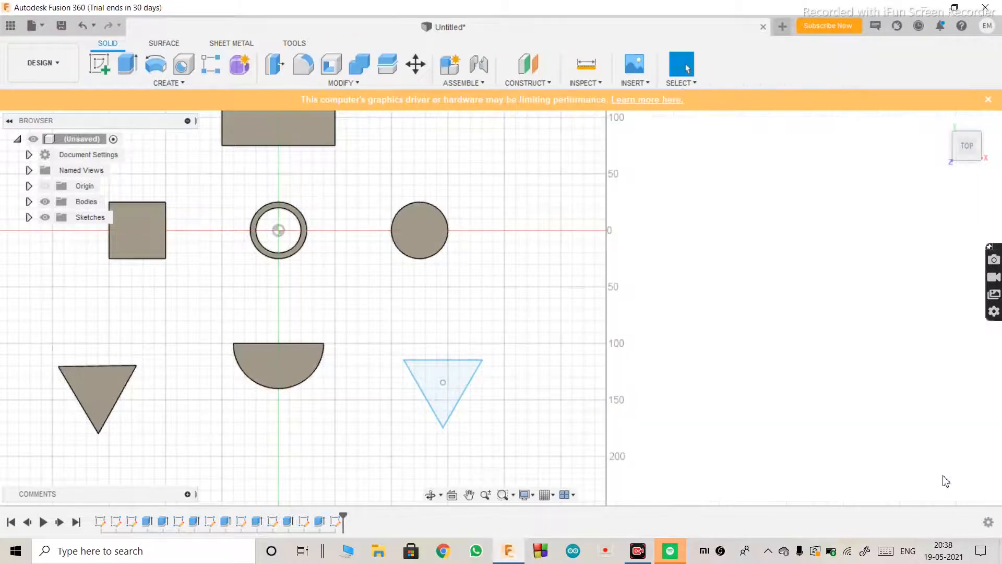
Extrude the second triangle profile upward by 50 mm with a -25 degree taper as a new body, and dismiss the offline notice.
click(431, 496)
drag(438, 423, 427, 367)
drag(384, 221, 387, 112)
drag(405, 181, 410, 226)
key(Escape)
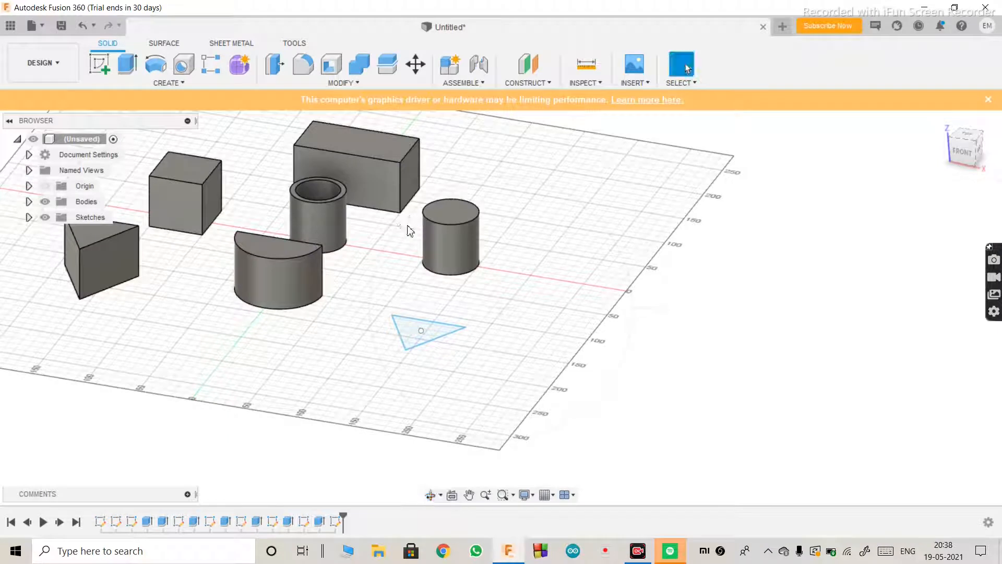
click(433, 334)
key(e)
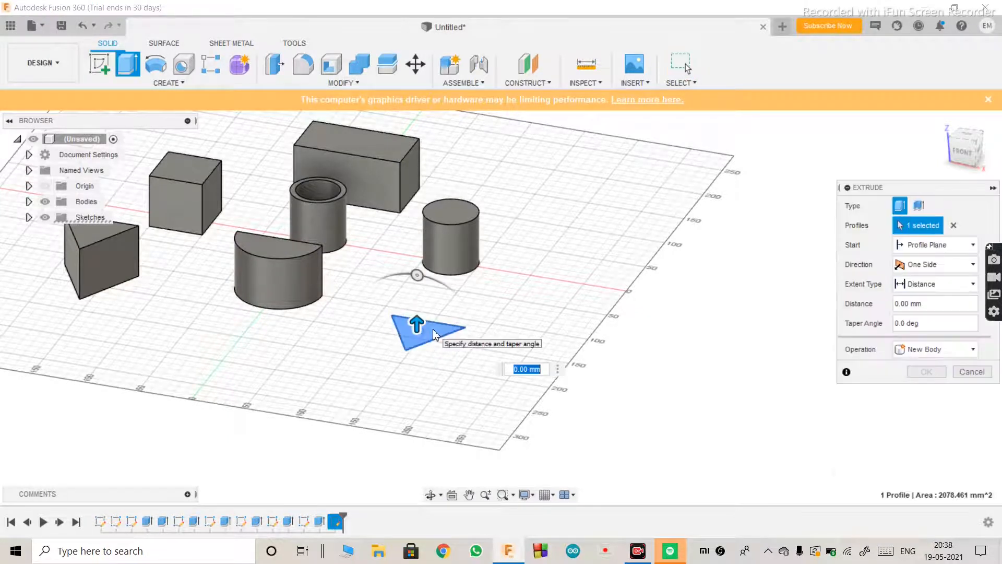
text(50)
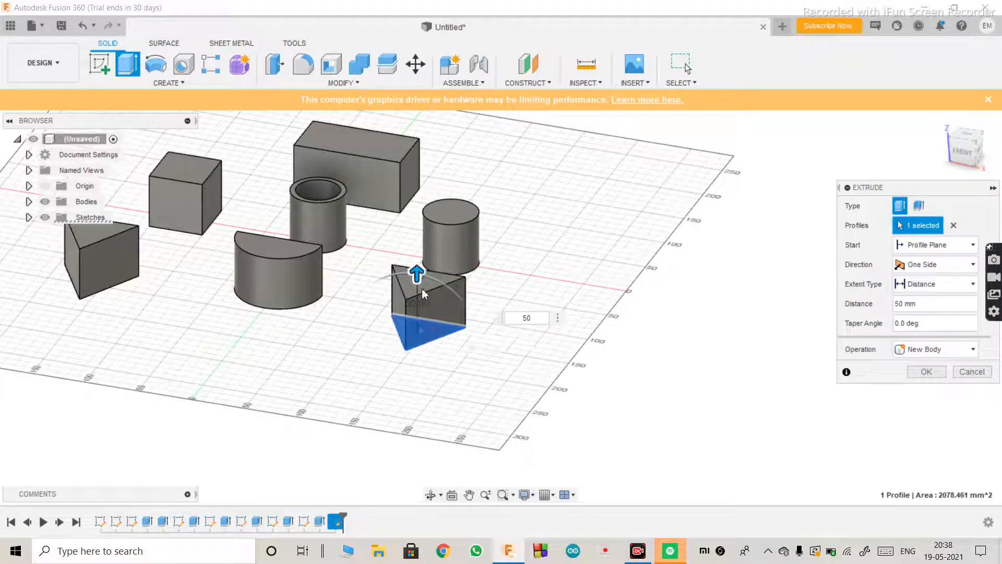
scroll(415, 316, up, 3)
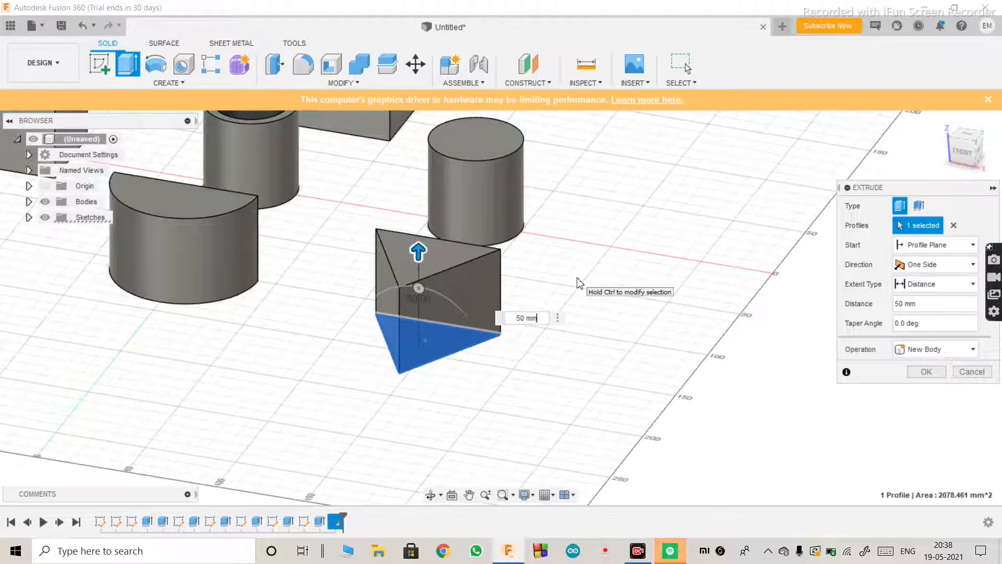
double_click(938, 319)
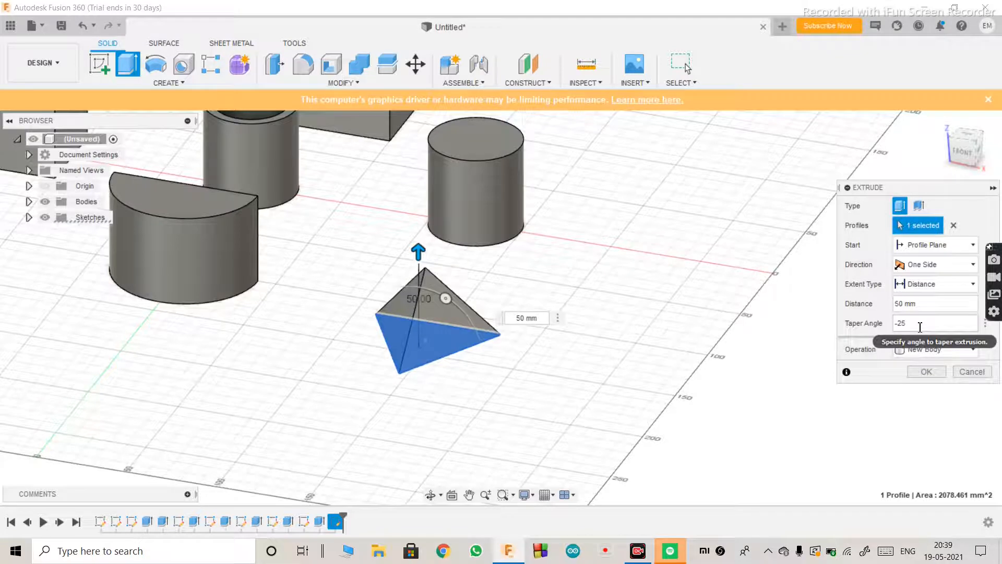
key(Return)
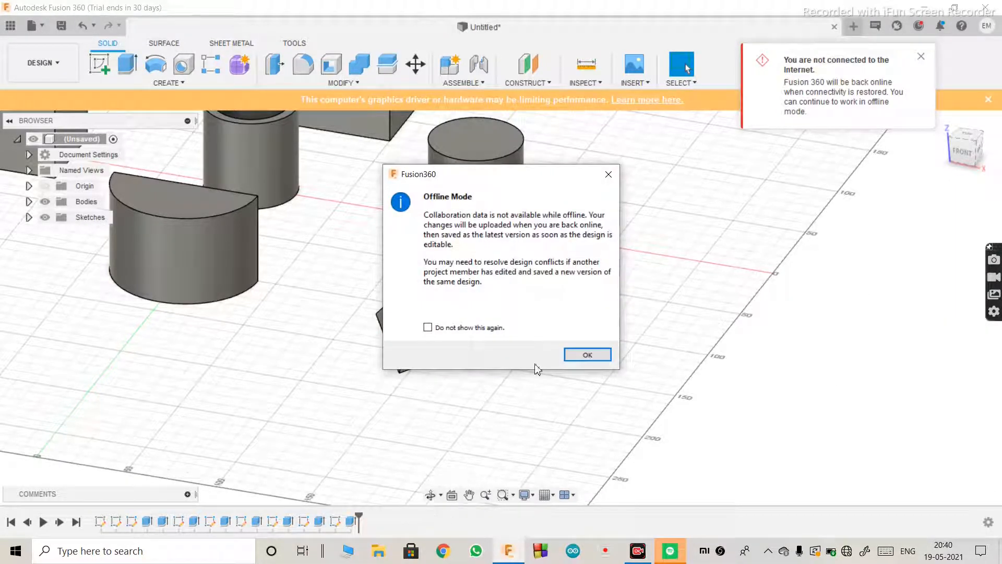
click(609, 174)
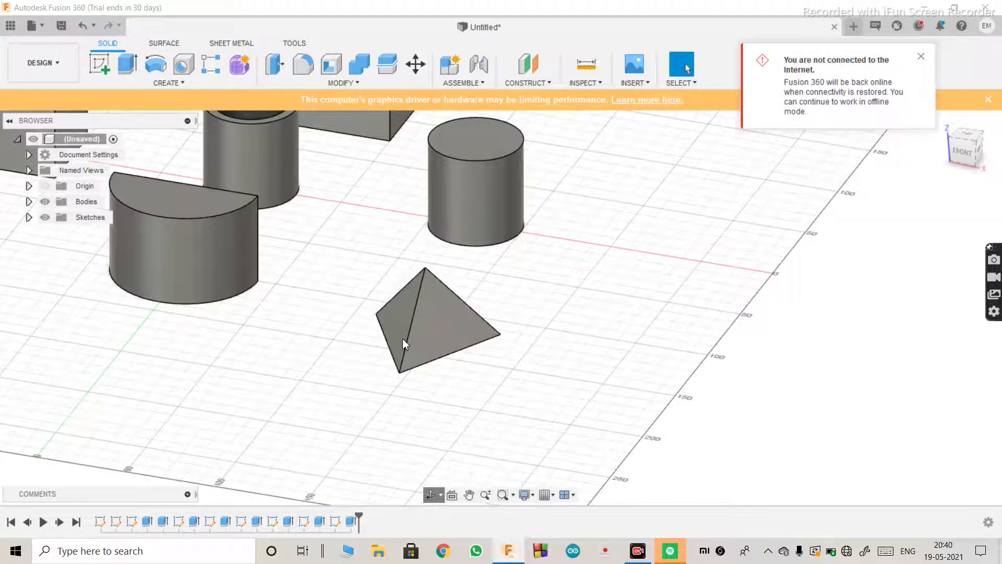
Start a new sketch on the top face of the rectangular block.
click(430, 495)
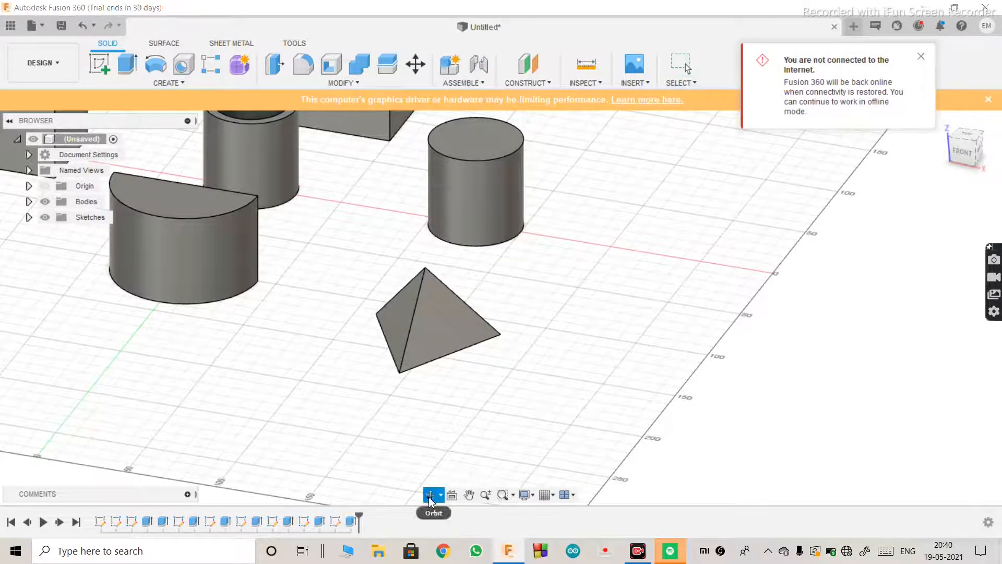
drag(436, 338, 416, 354)
scroll(389, 206, down, 5)
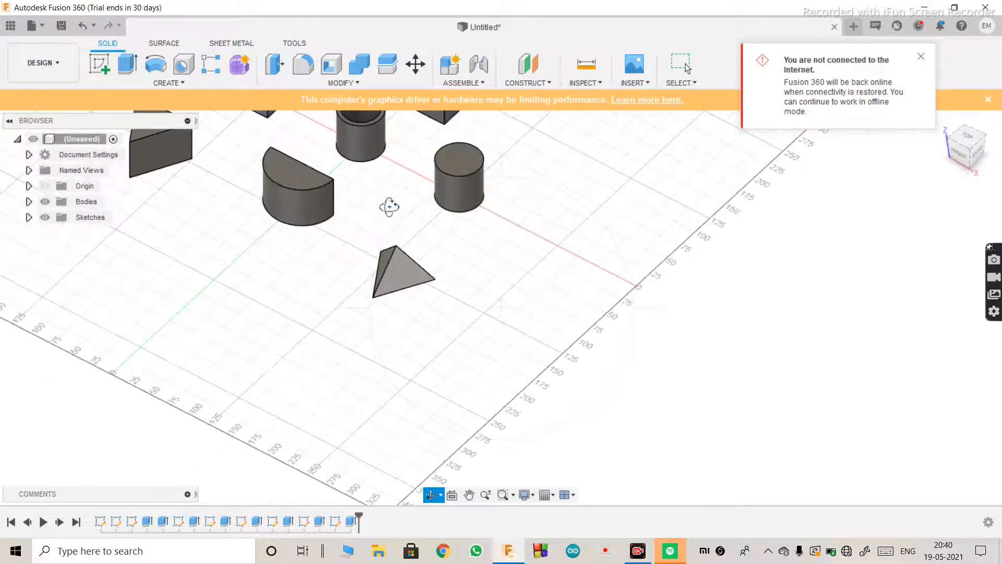
drag(389, 207, 604, 194)
scroll(320, 230, down, 3)
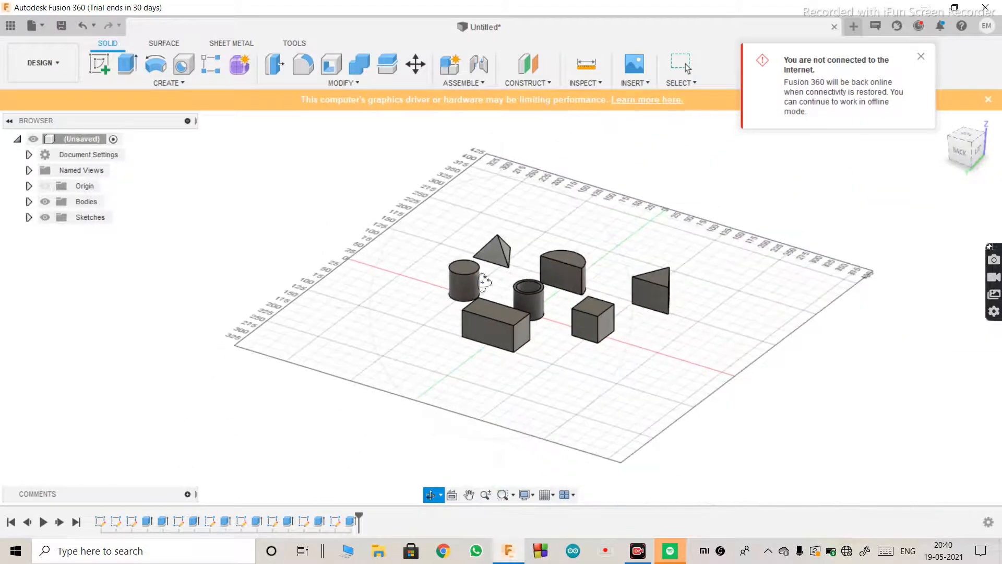
scroll(578, 302, up, 5)
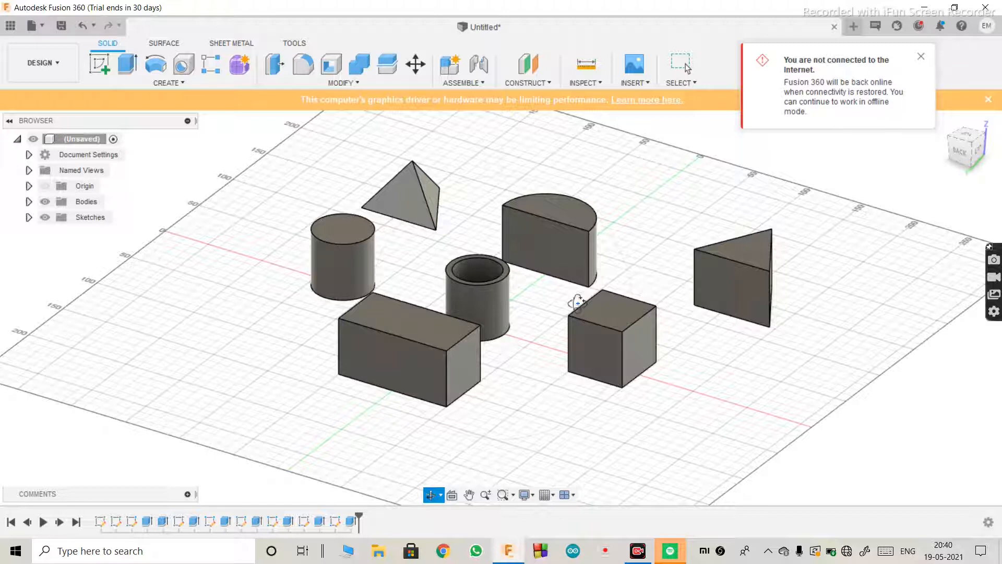
key(Escape)
click(110, 65)
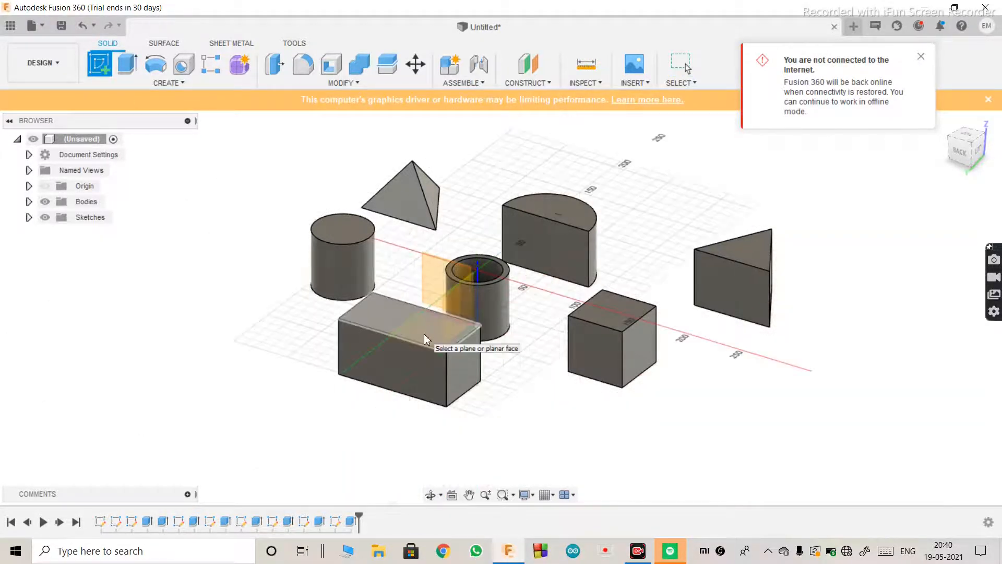
click(425, 339)
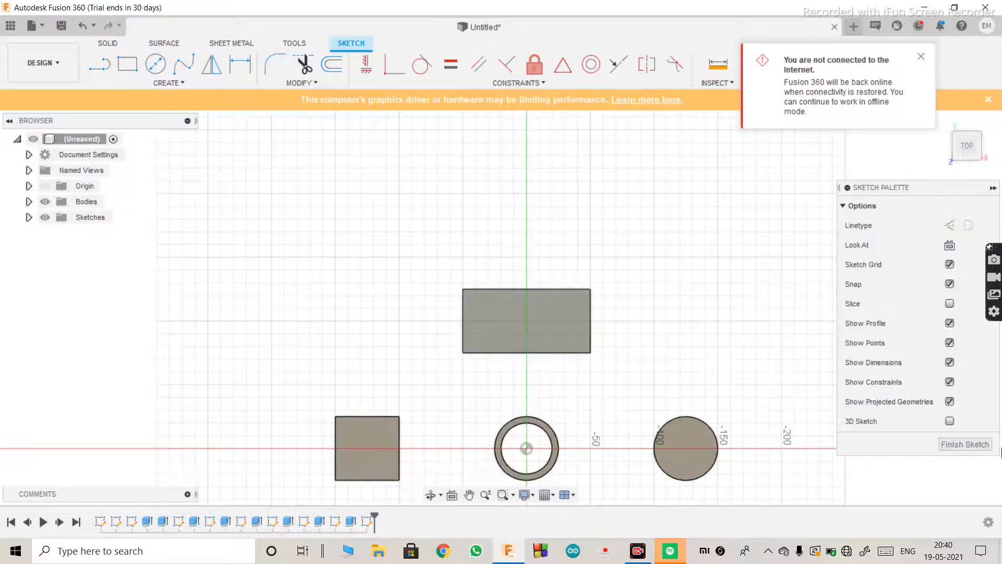
Sketch a 50 by 50 mm center rectangle next to the rectangular block, on the cube's side, and finish the sketch.
scroll(699, 373, down, 3)
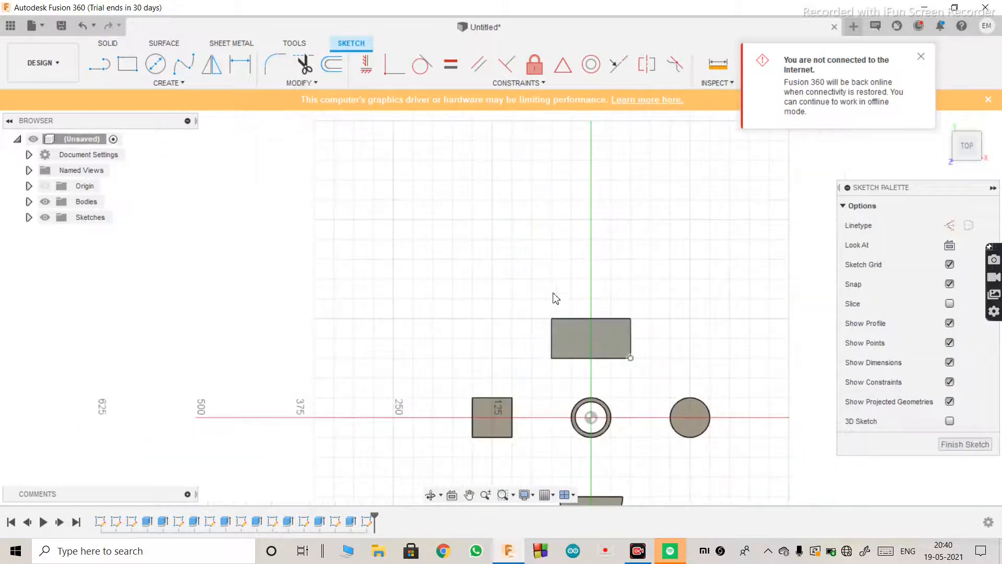
scroll(401, 261, up, 1)
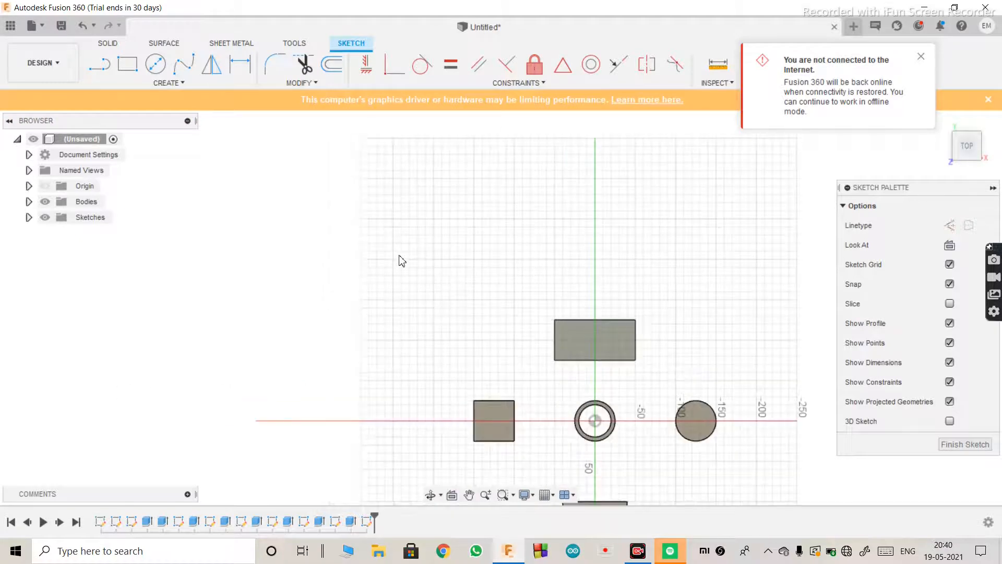
scroll(462, 353, up, 2)
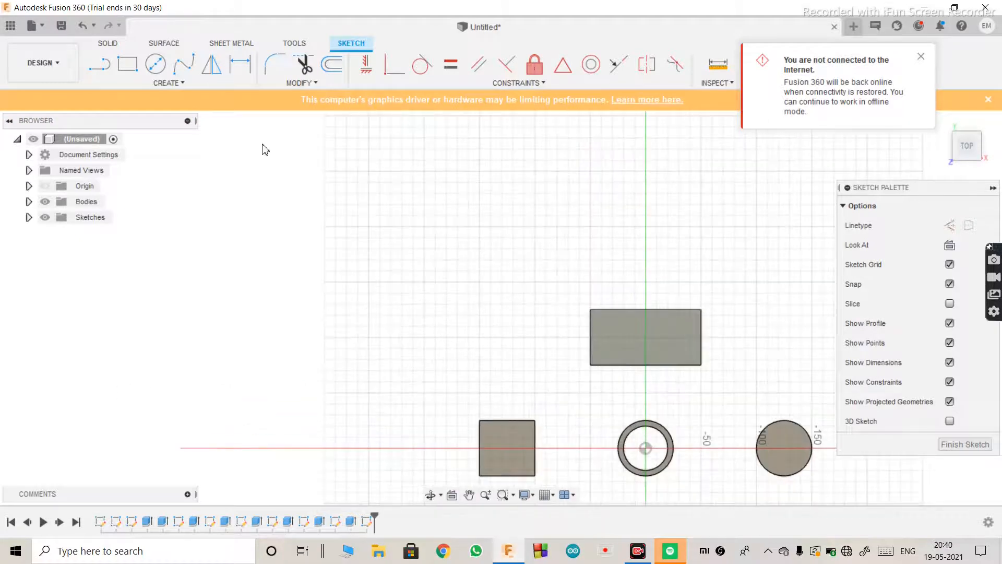
click(127, 64)
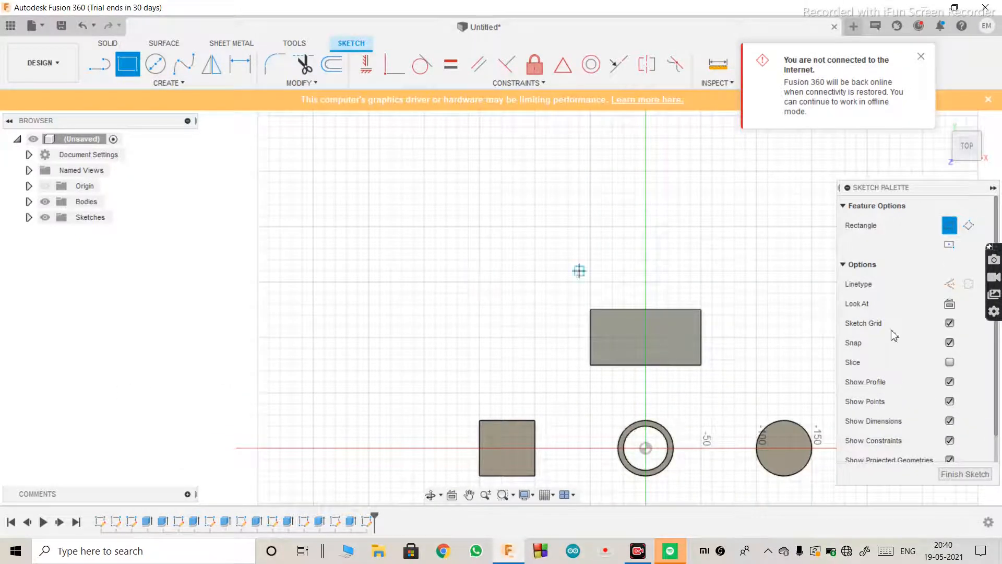
click(950, 244)
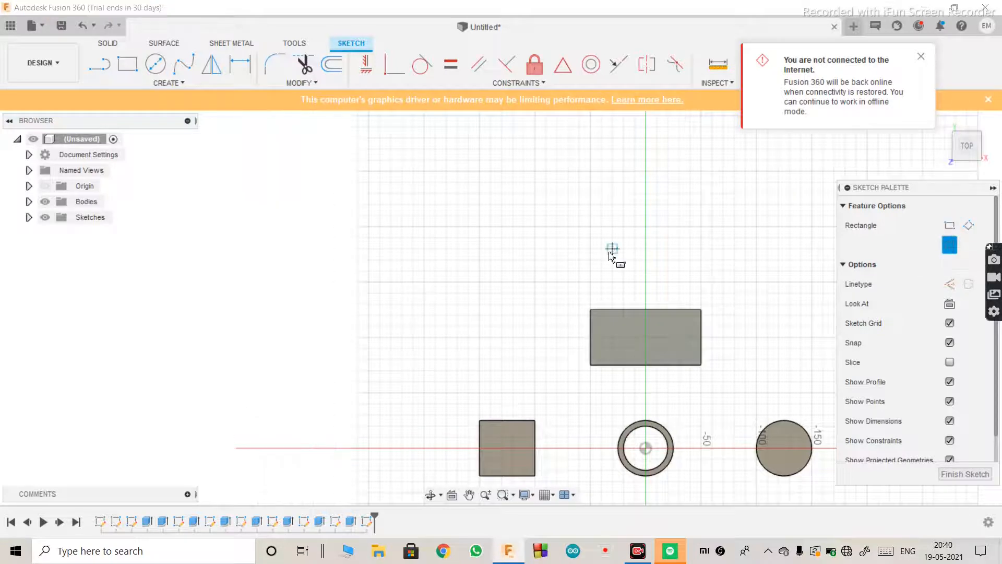
click(491, 336)
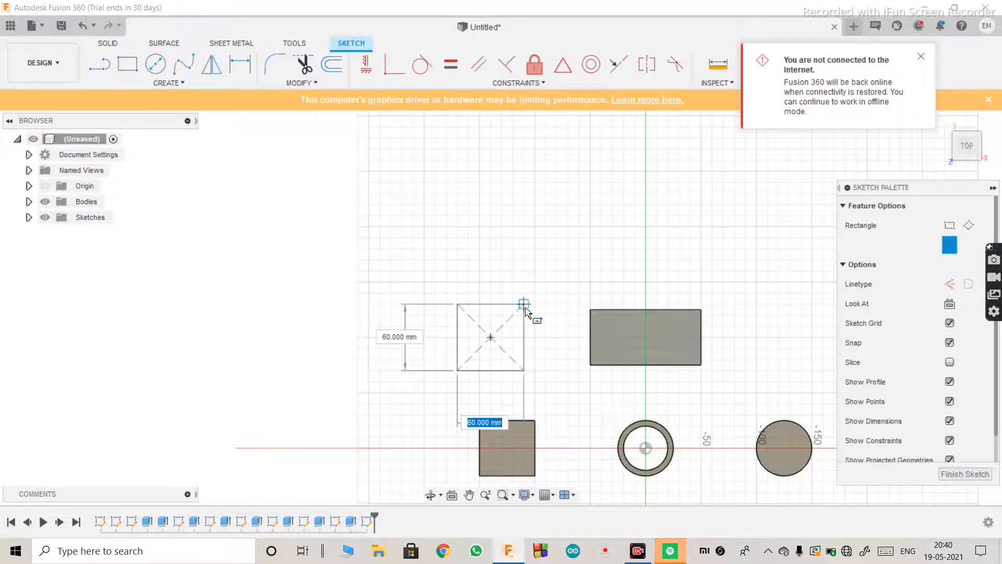
text(50)
key(Tab)
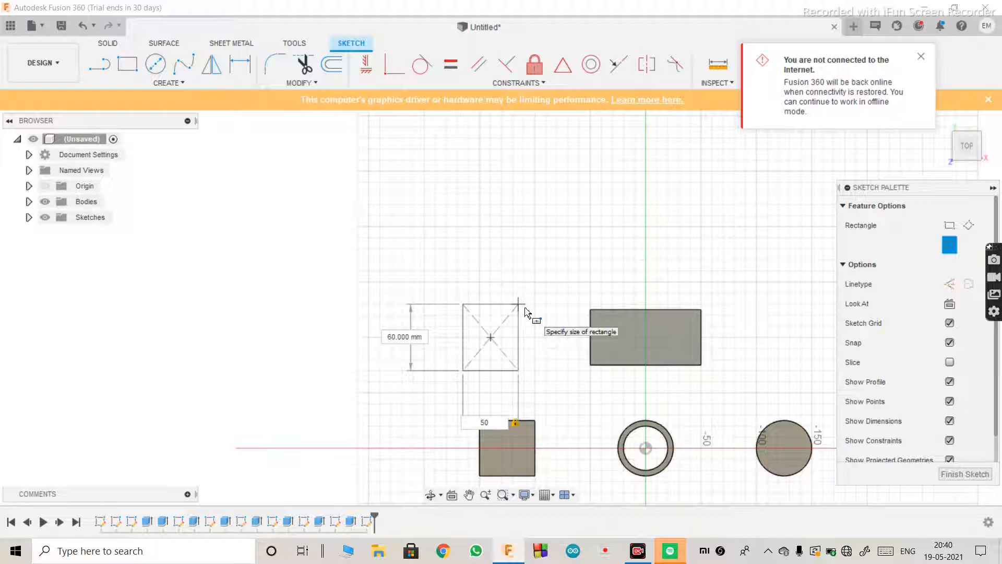
text(50)
key(Tab)
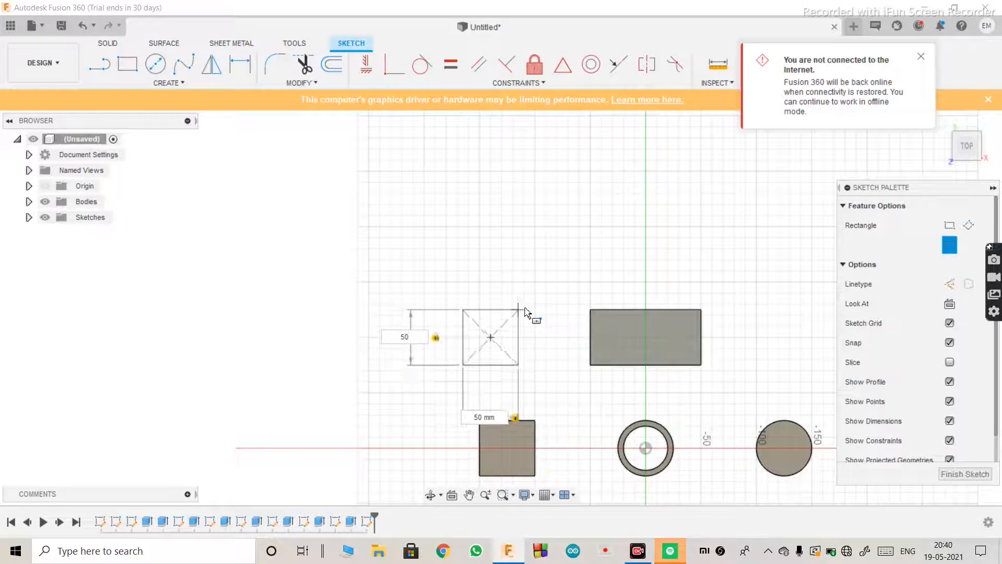
key(Return)
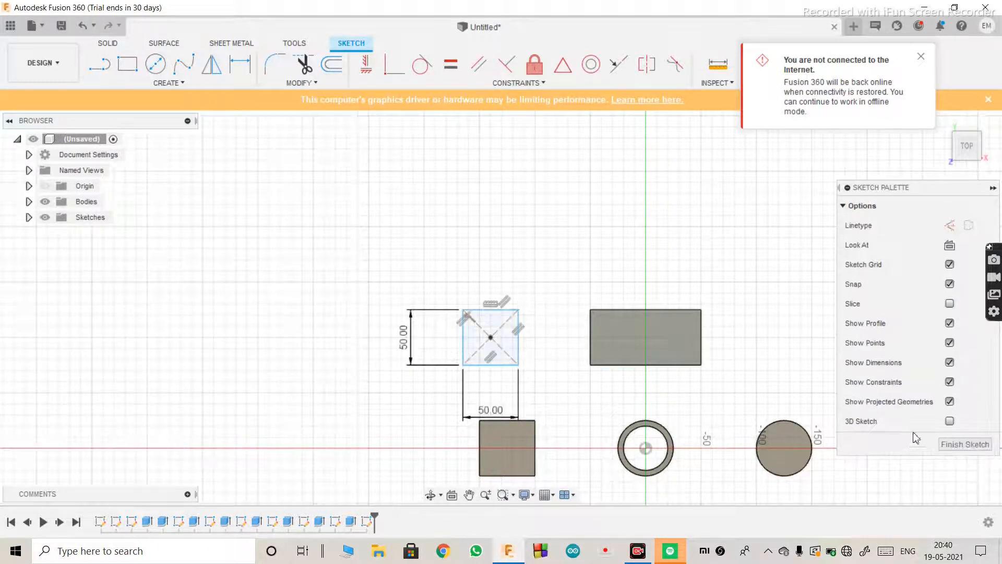
click(965, 444)
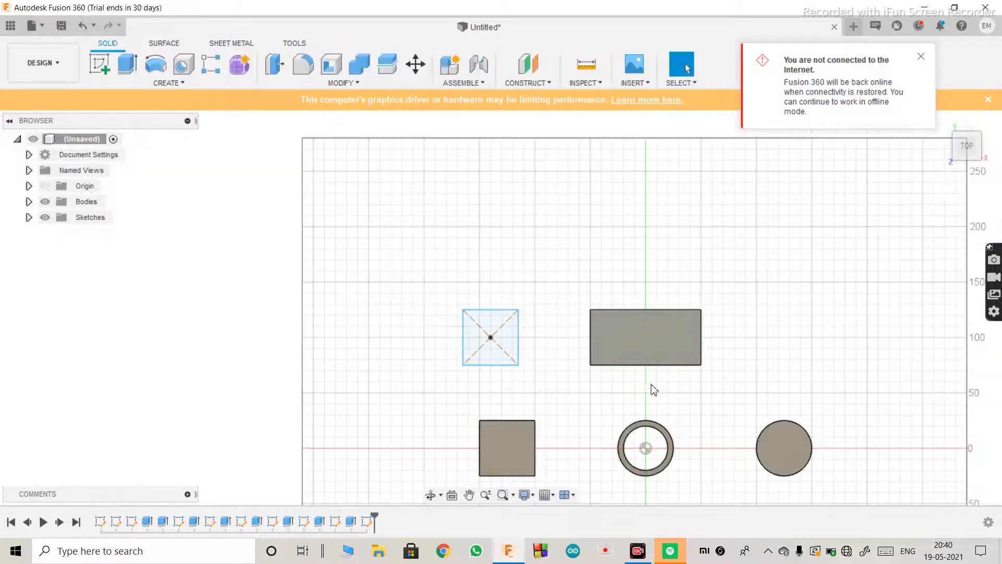
Examine from several angles how the square sketch sits relative to the rectangular block, the cube and the ground grid.
click(432, 494)
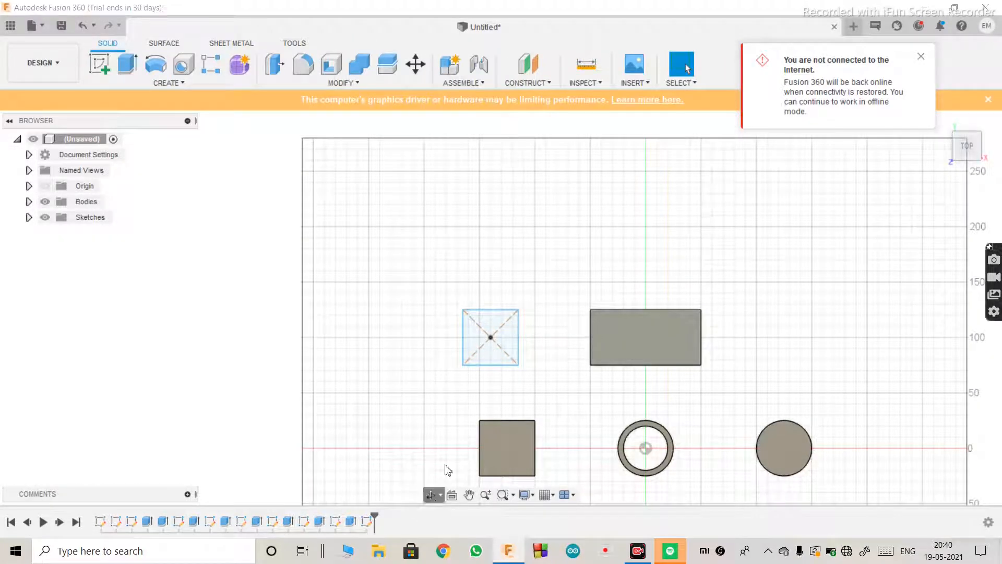
click(431, 494)
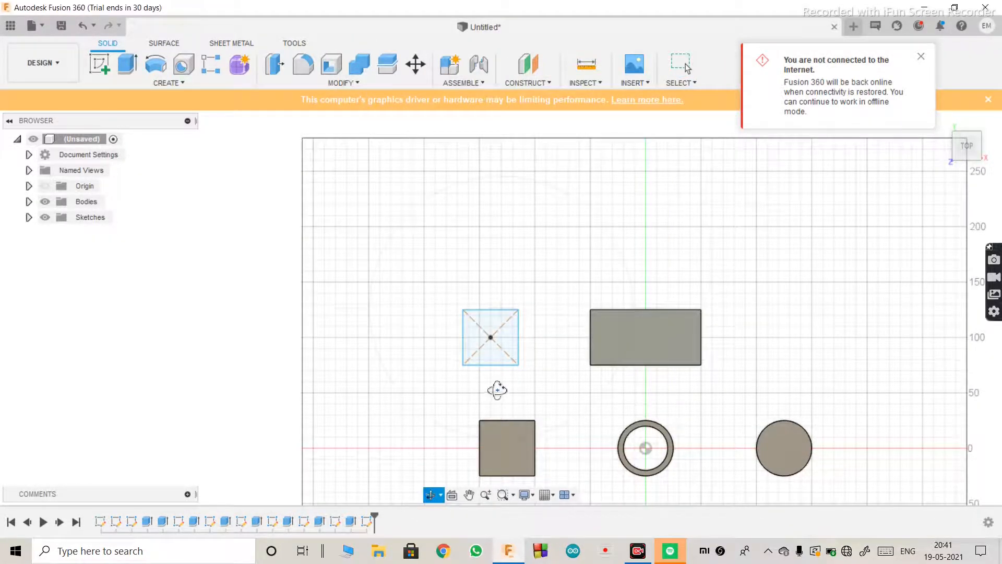
drag(498, 387, 550, 308)
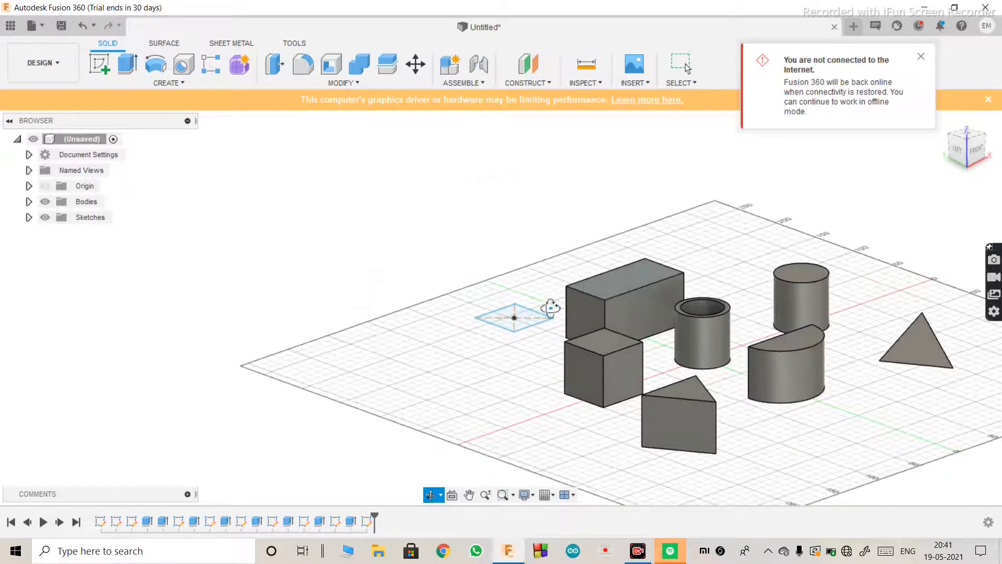
scroll(551, 308, up, 4)
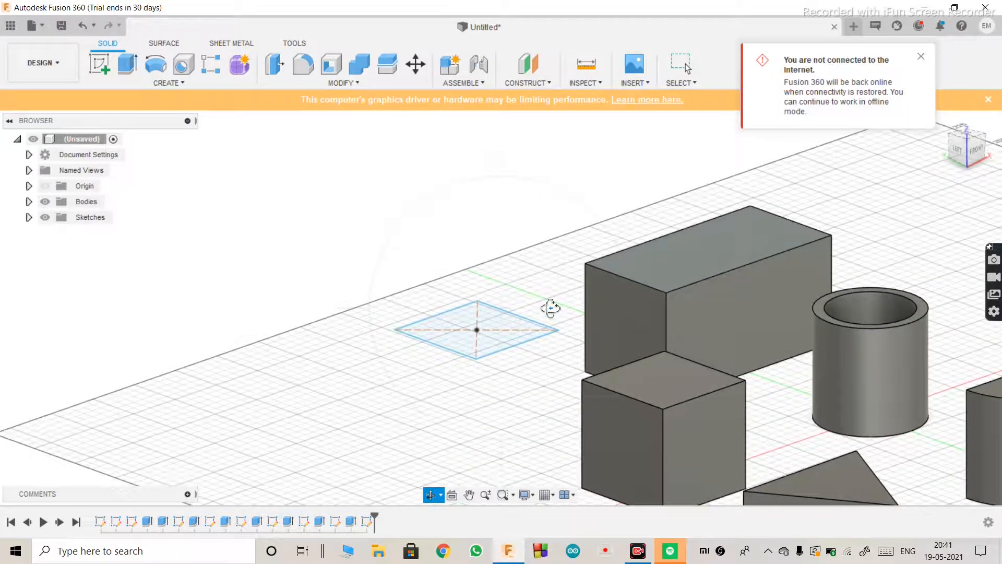
scroll(550, 308, down, 3)
scroll(551, 308, down, 2)
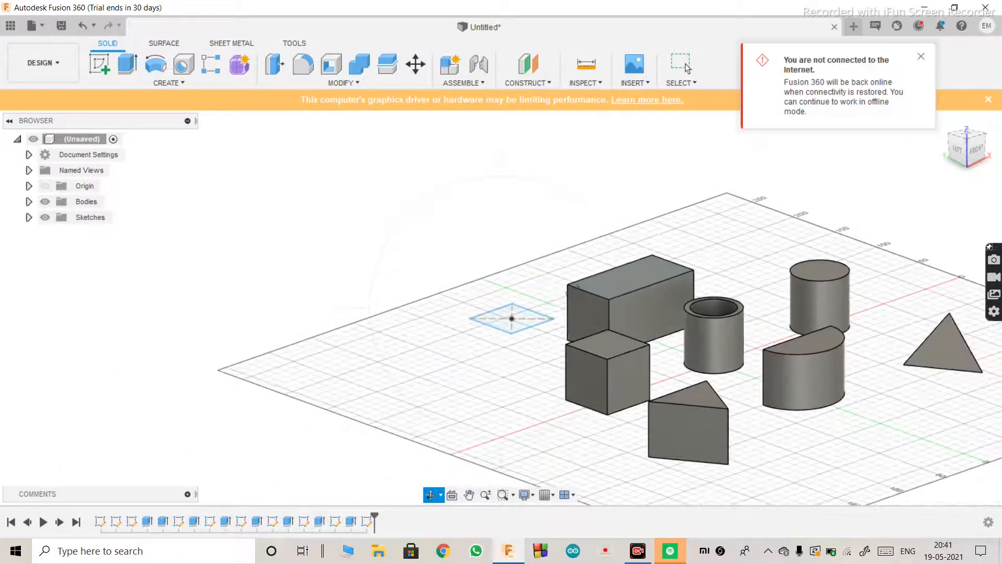
click(615, 277)
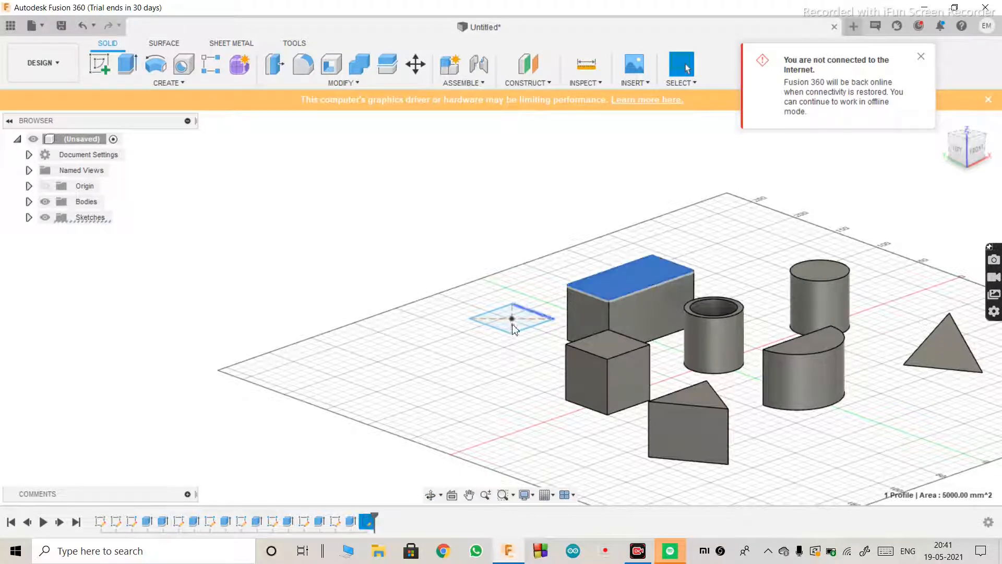
click(430, 494)
mouse_move(527, 331)
mouse_down()
mouse_move(541, 293)
mouse_move(541, 320)
mouse_up()
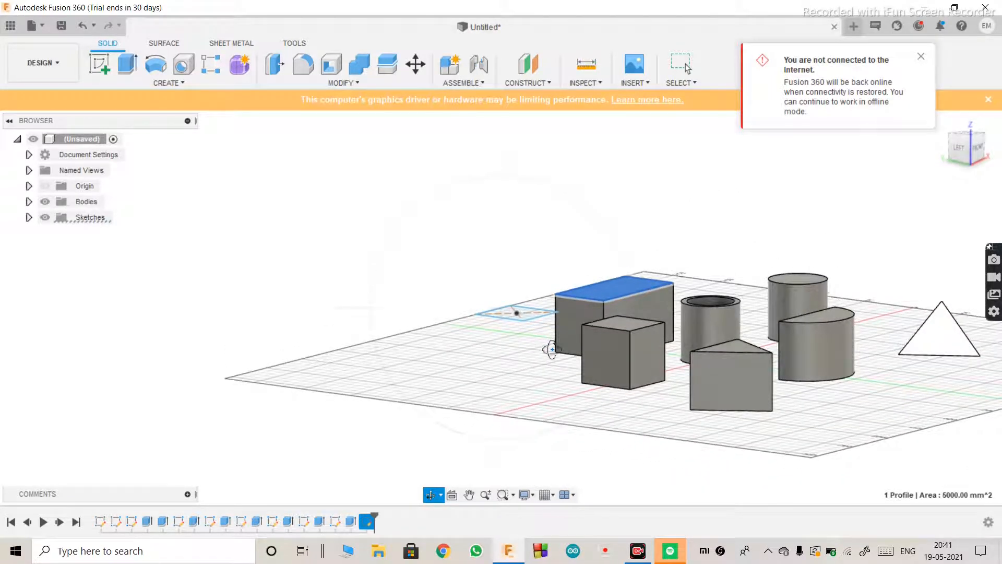
key(Escape)
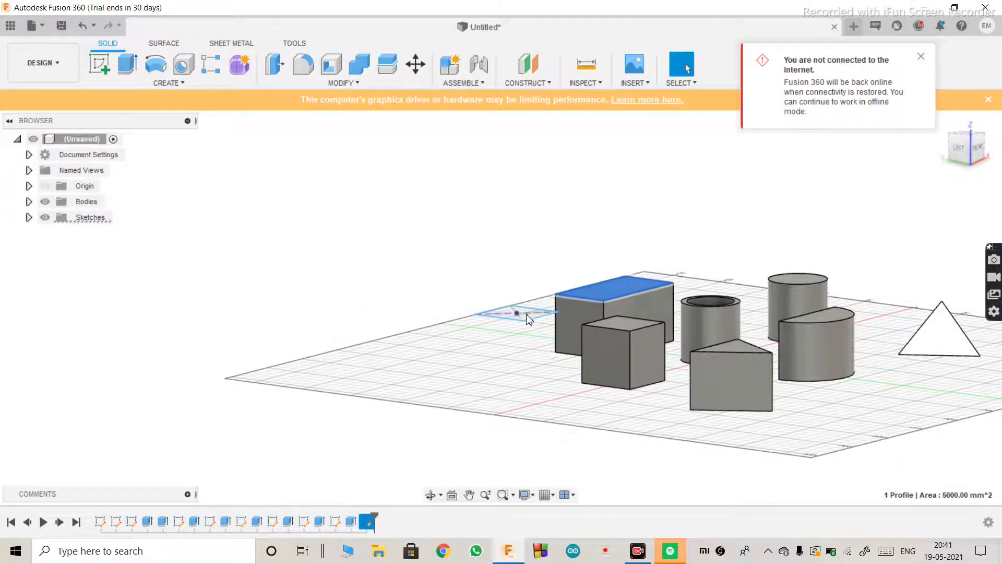
click(428, 496)
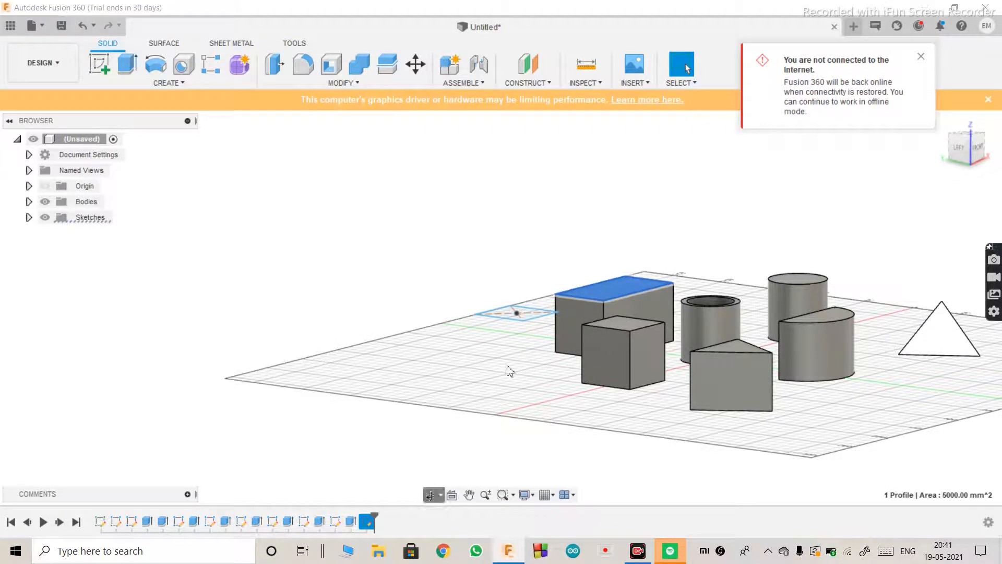
click(430, 495)
drag(534, 360, 526, 386)
key(Escape)
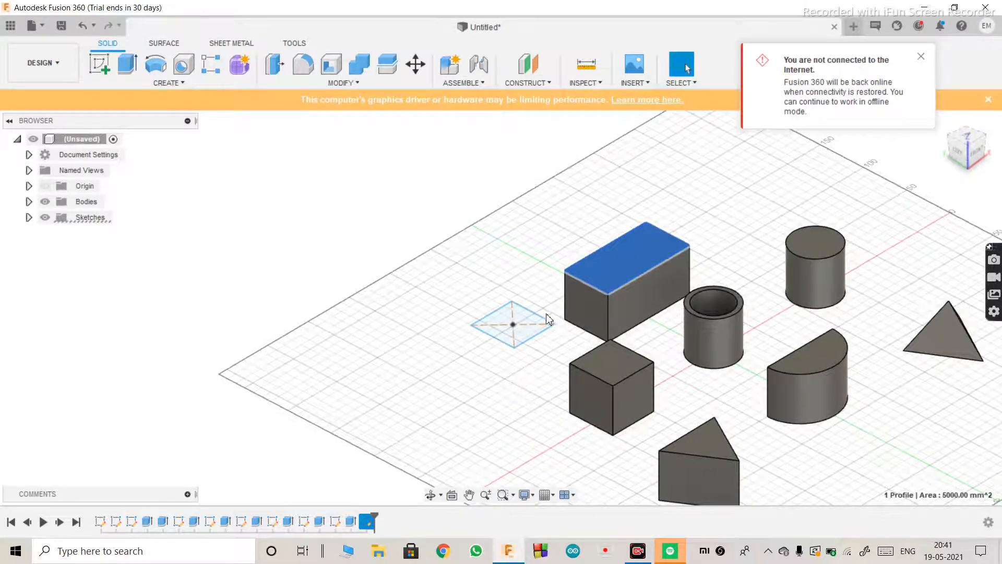
click(520, 320)
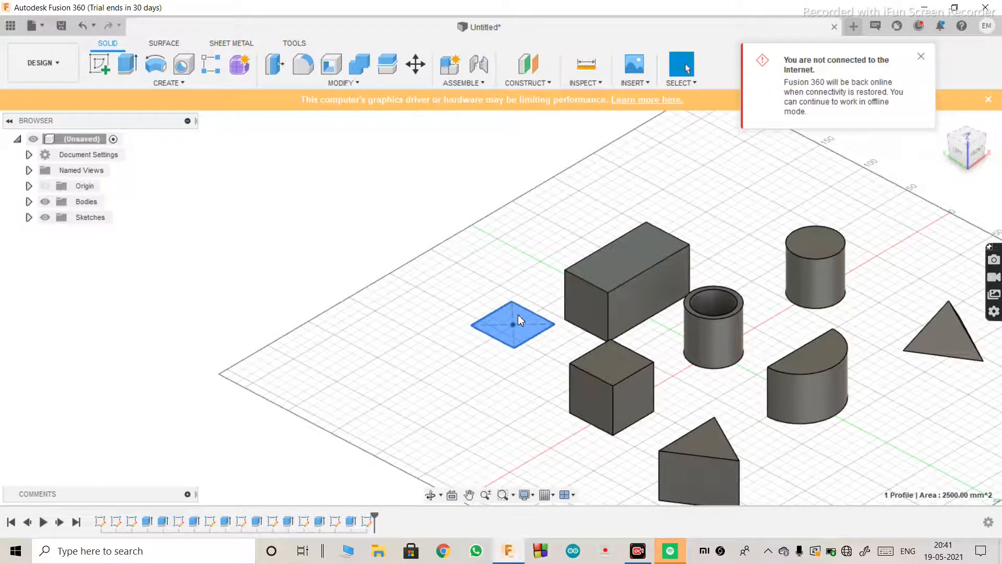
key(e)
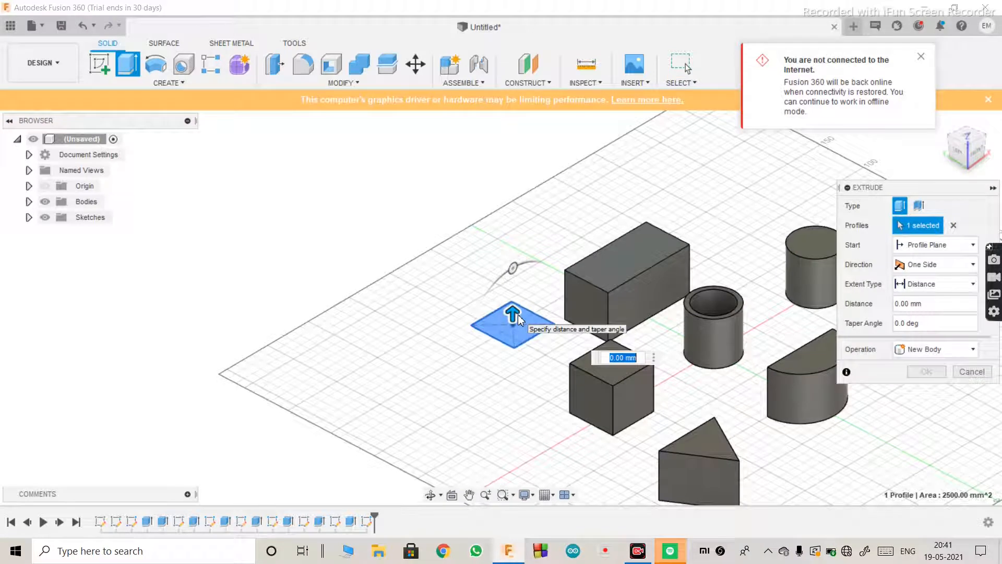
key(BackSpace)
key(Return)
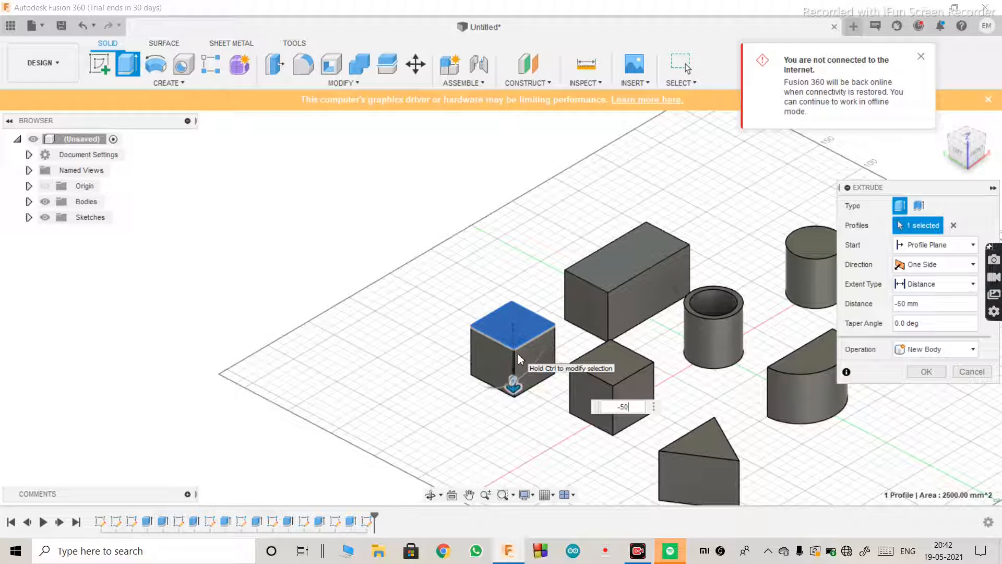
key(BackSpace)
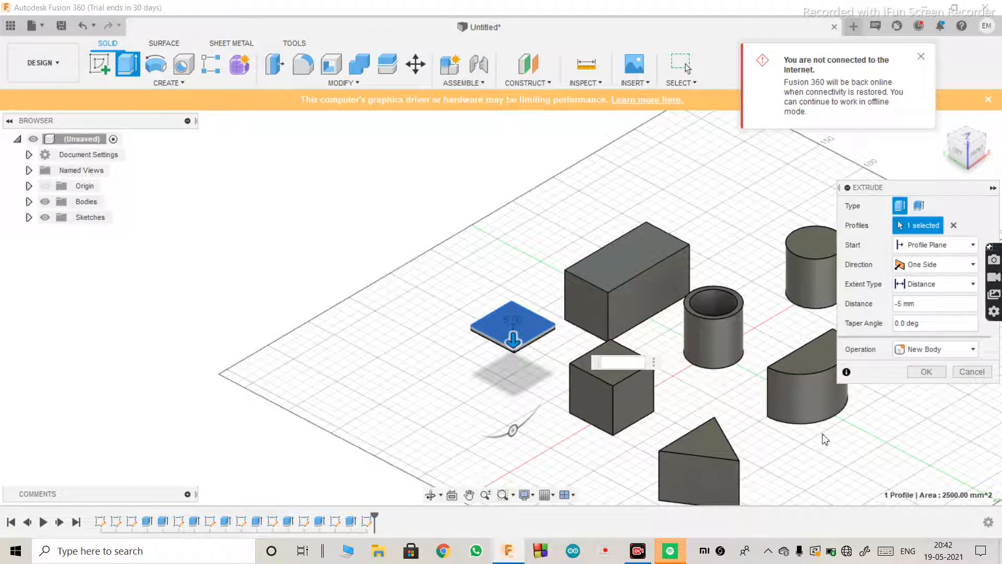
click(973, 371)
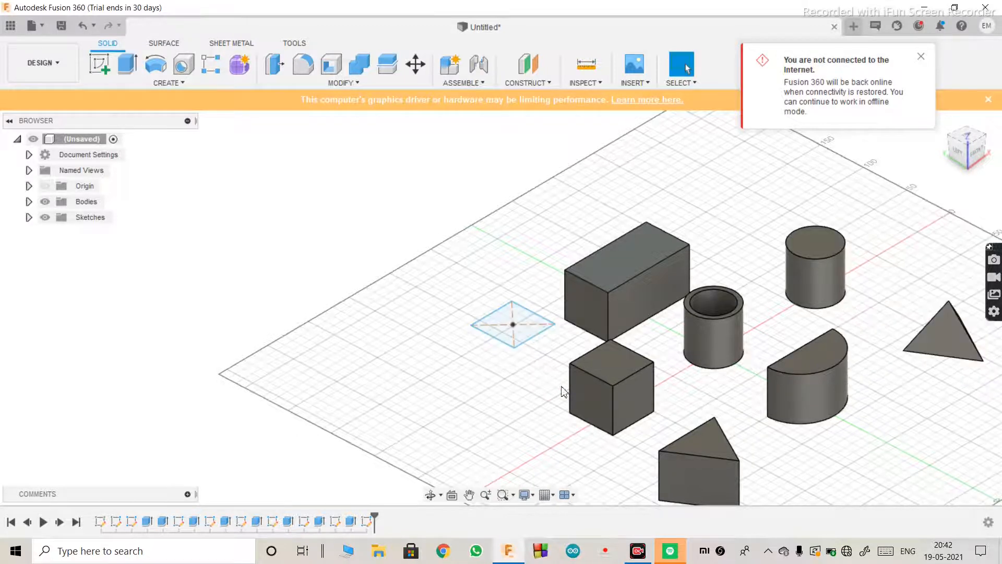
Try to reposition the square sketch by its center point, placing it at about X -160, Y 90 mm.
drag(514, 329, 515, 352)
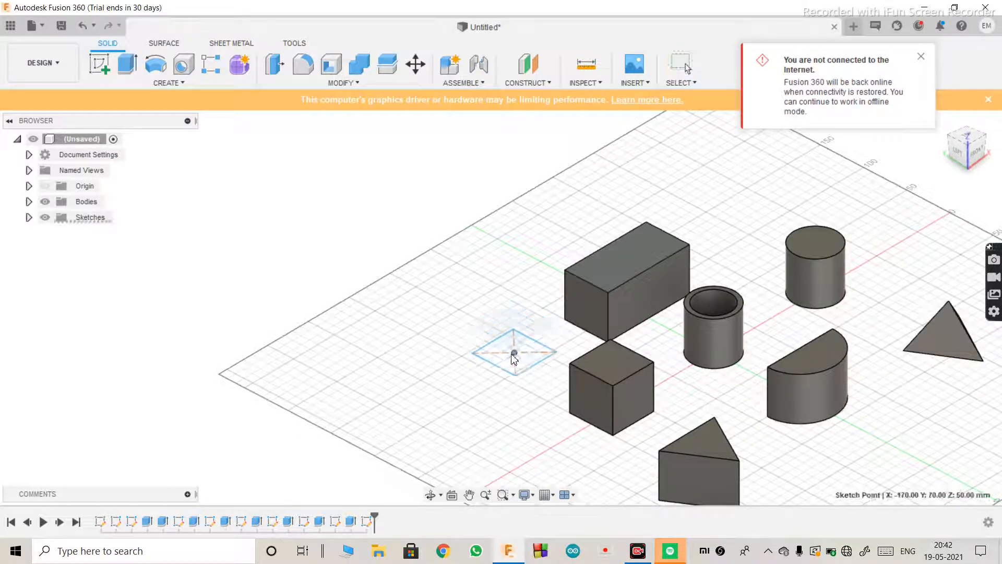
click(430, 495)
drag(506, 399, 557, 378)
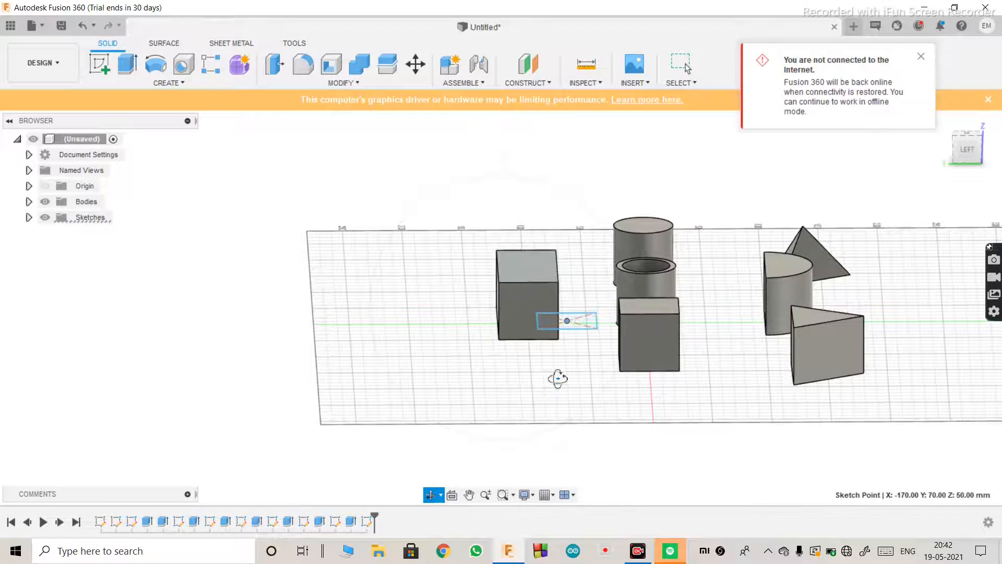
drag(528, 342, 478, 395)
mouse_move(478, 394)
shift+middle_down()
mouse_move(481, 409)
mouse_move(478, 399)
shift+middle_up()
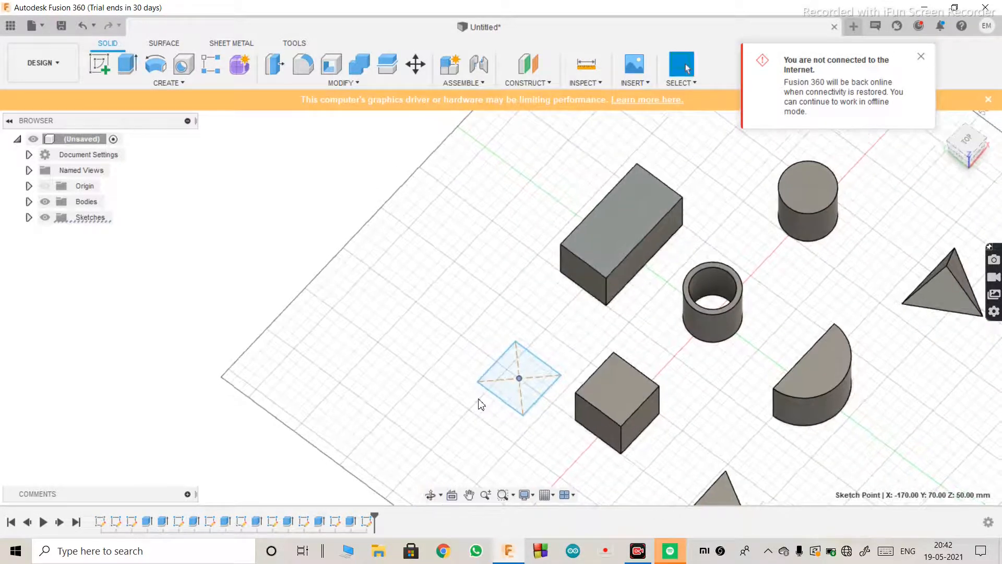
drag(520, 383, 510, 357)
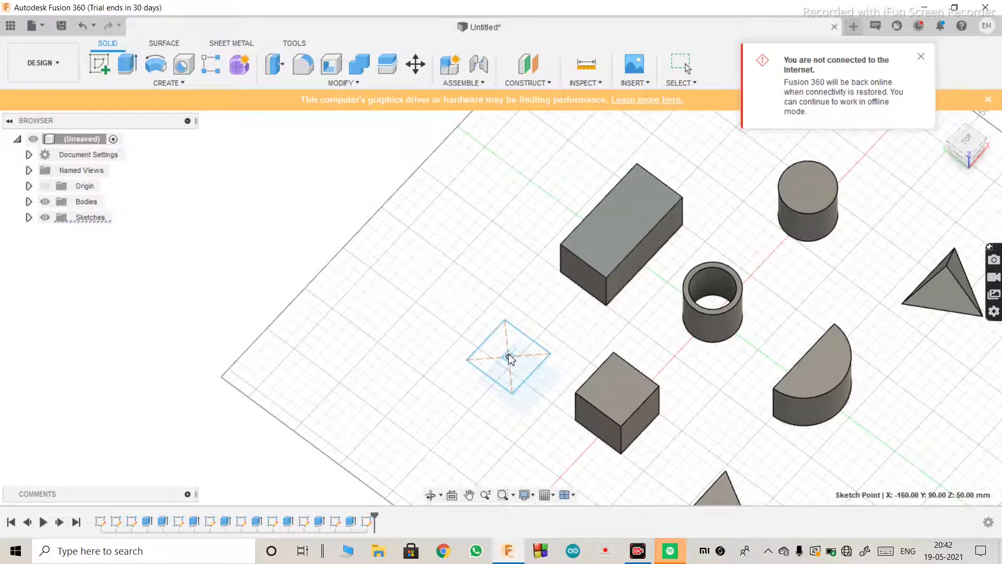
click(431, 495)
drag(485, 396, 470, 367)
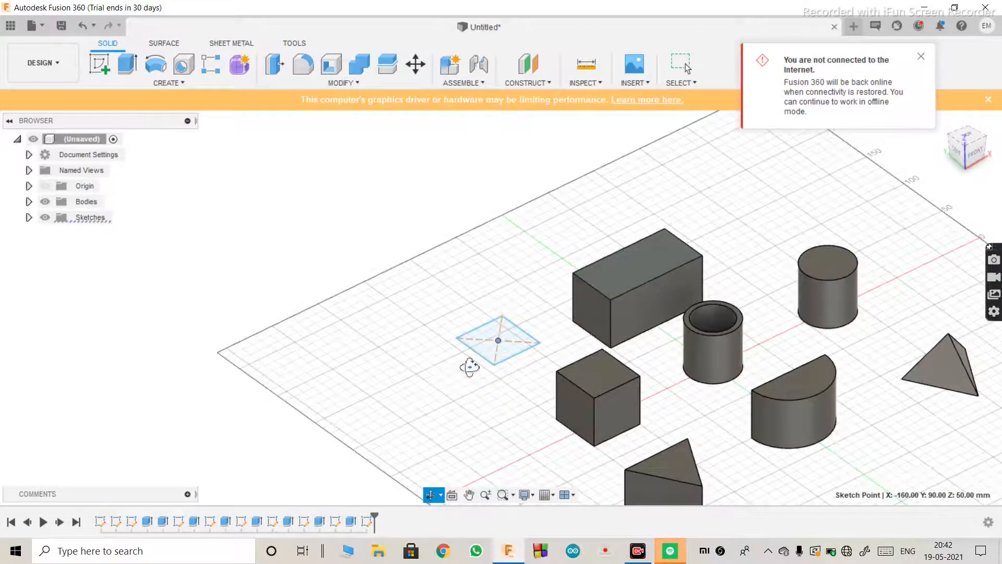
key(Escape)
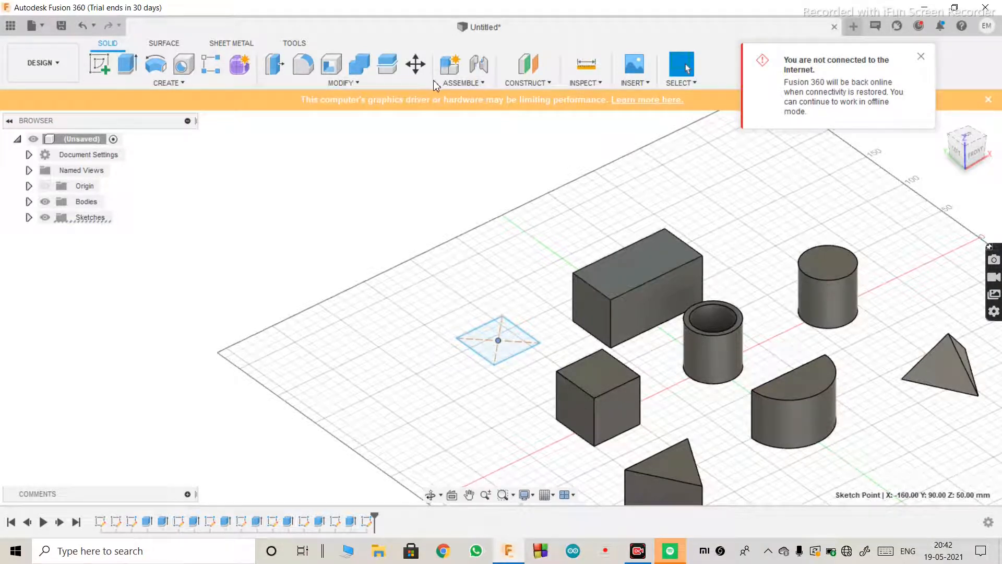
click(397, 83)
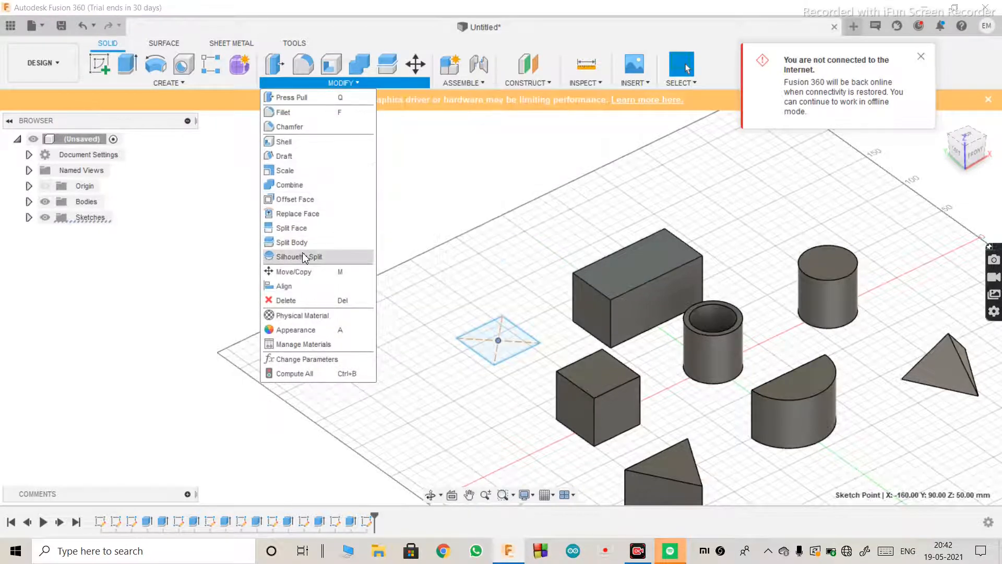
click(292, 287)
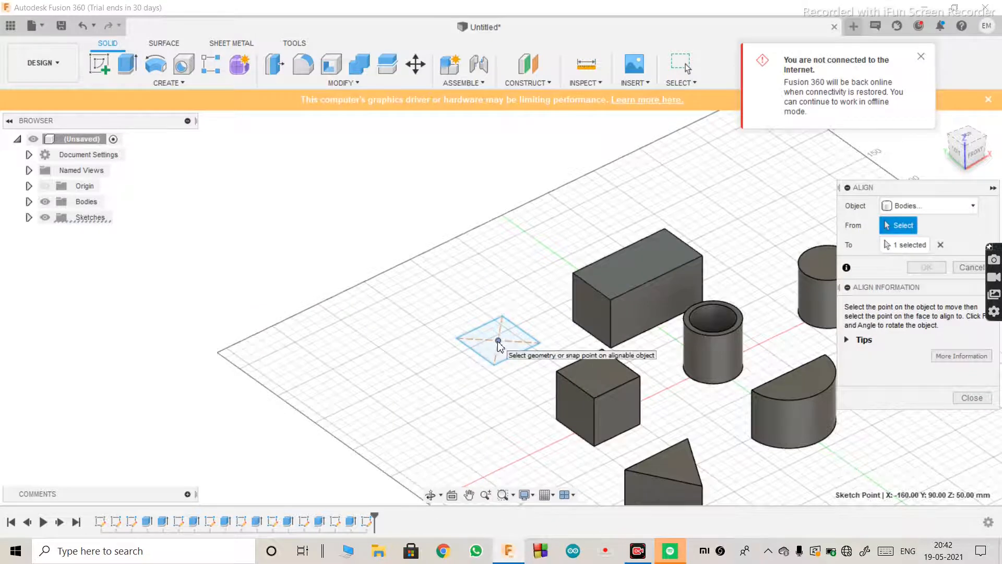
scroll(498, 345, up, 3)
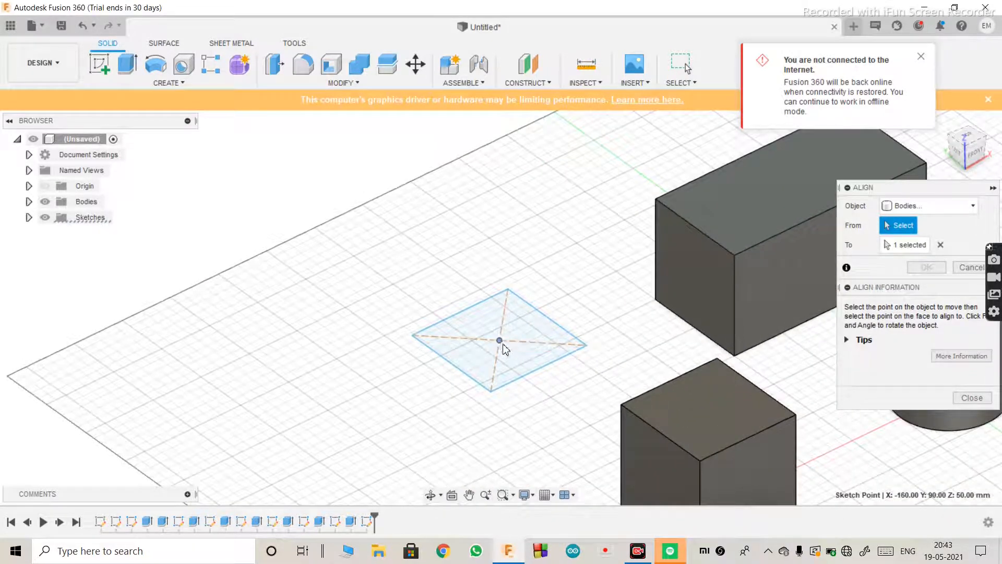
click(439, 494)
click(464, 420)
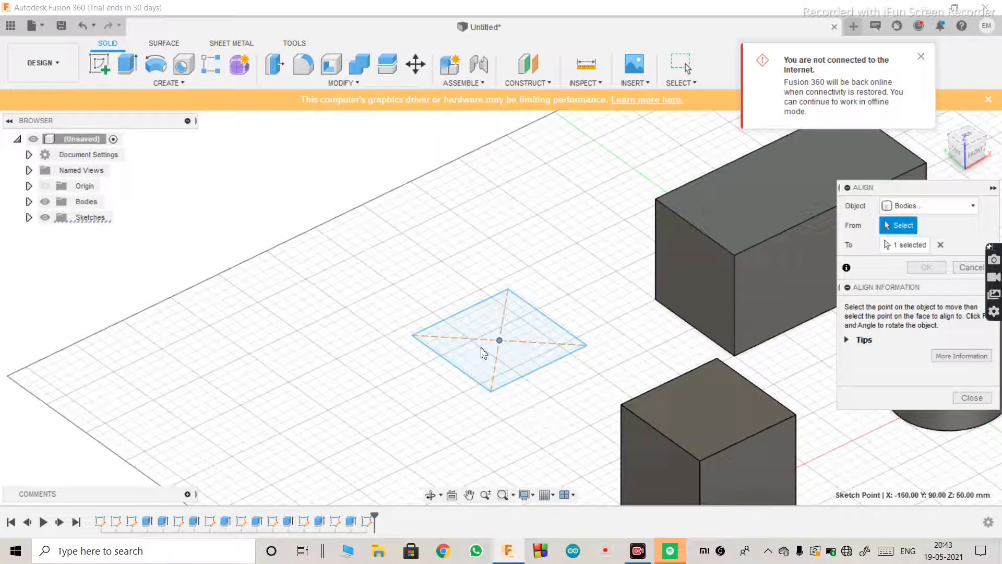
click(434, 494)
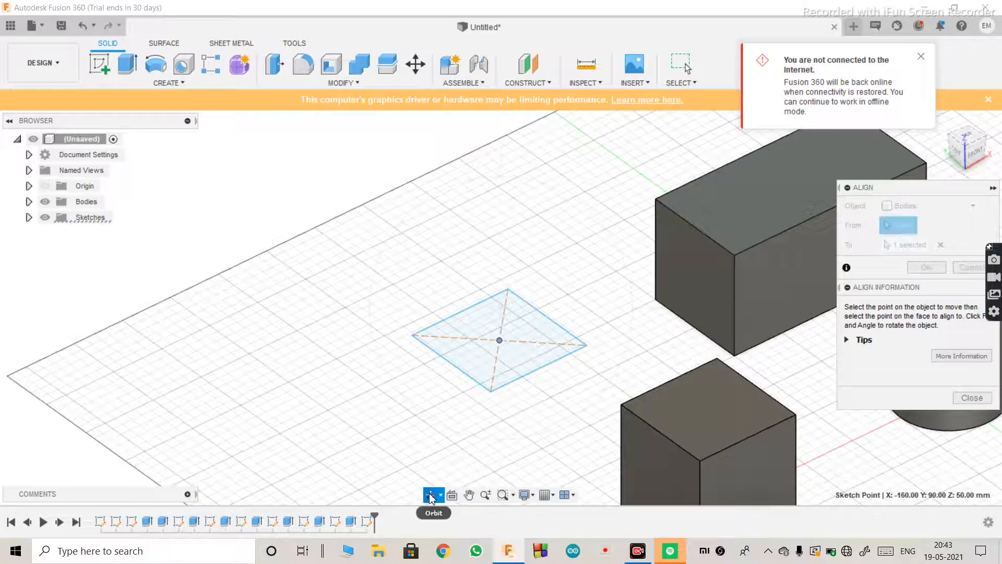
click(972, 140)
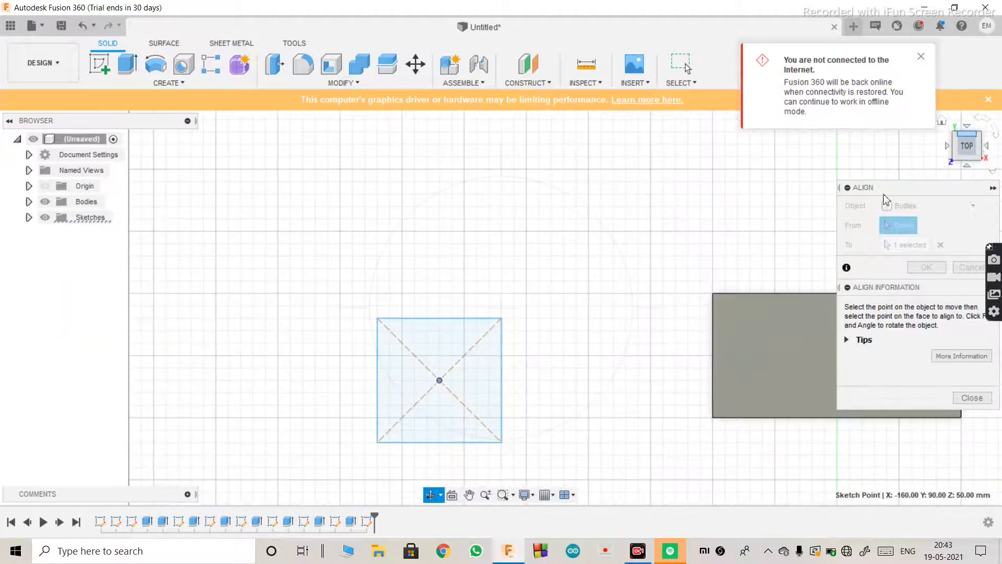
key(Escape)
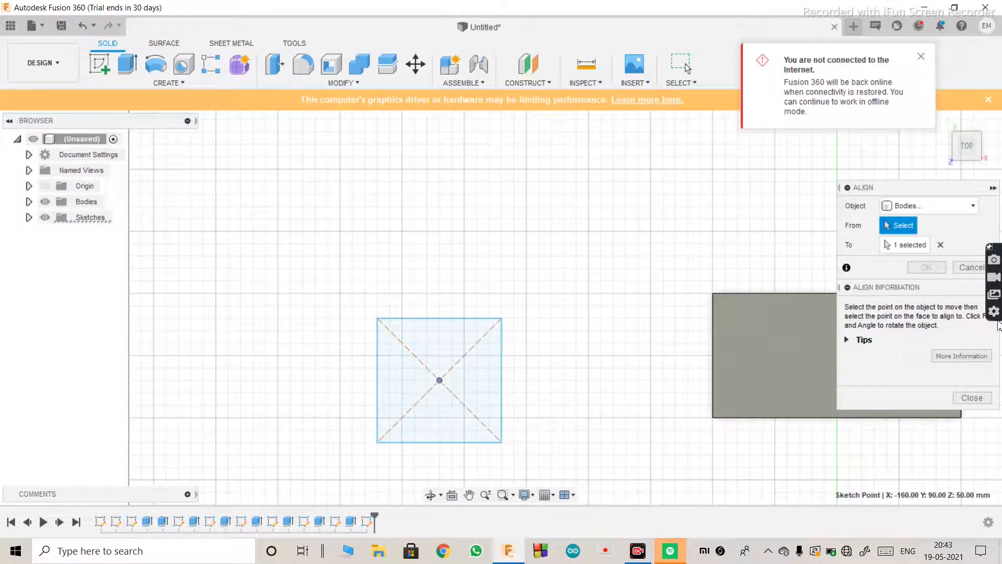
click(972, 397)
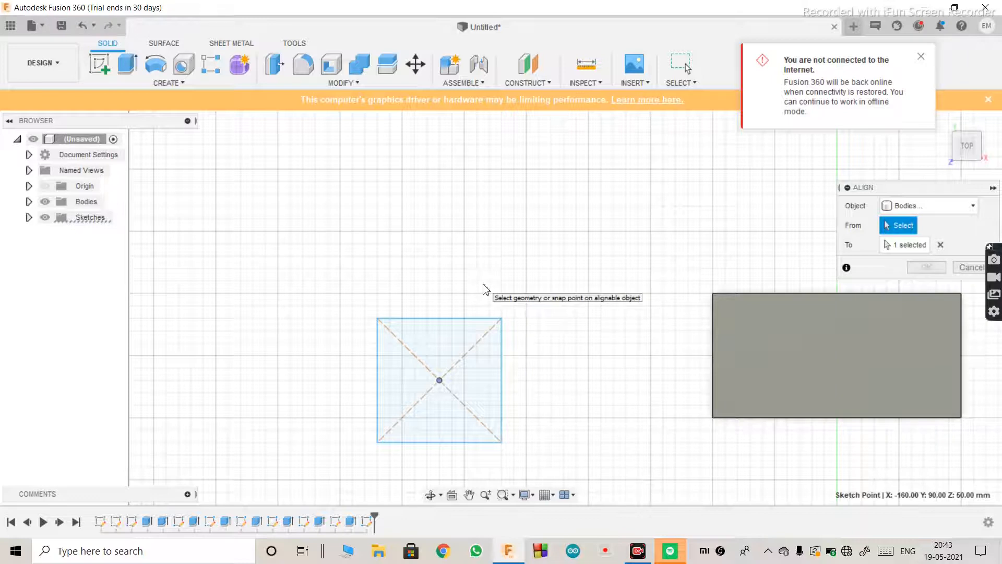
click(430, 495)
drag(568, 396, 597, 299)
key(Escape)
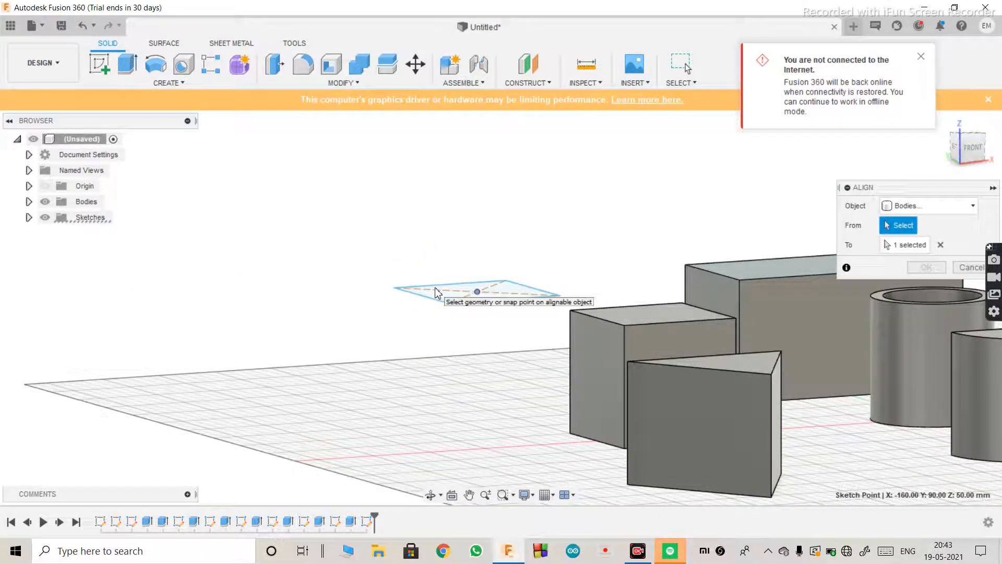
click(968, 267)
Delete all the geometry of the square sketch floating beside the cube and the rectangular block.
mouse_move(385, 311)
mouse_down()
mouse_move(485, 255)
mouse_move(567, 253)
mouse_up()
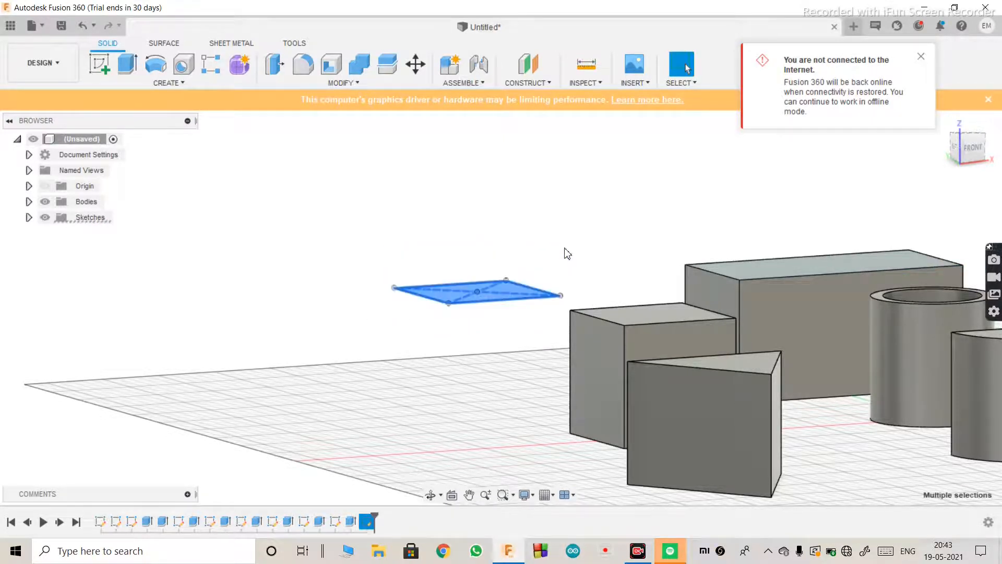
key(Delete)
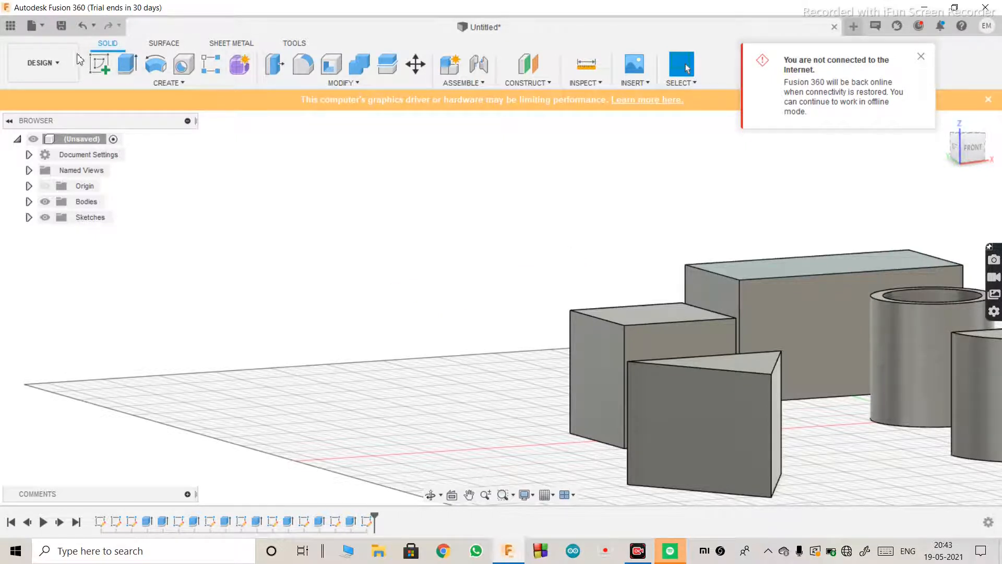
Start a new sketch on the horizontal ground plane (XY), viewed from the top.
click(99, 64)
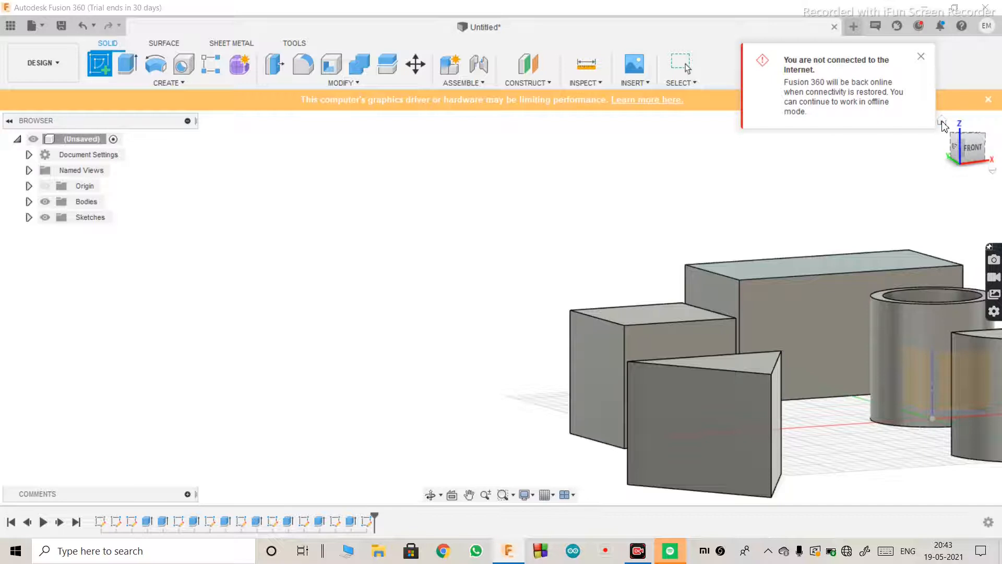
click(921, 56)
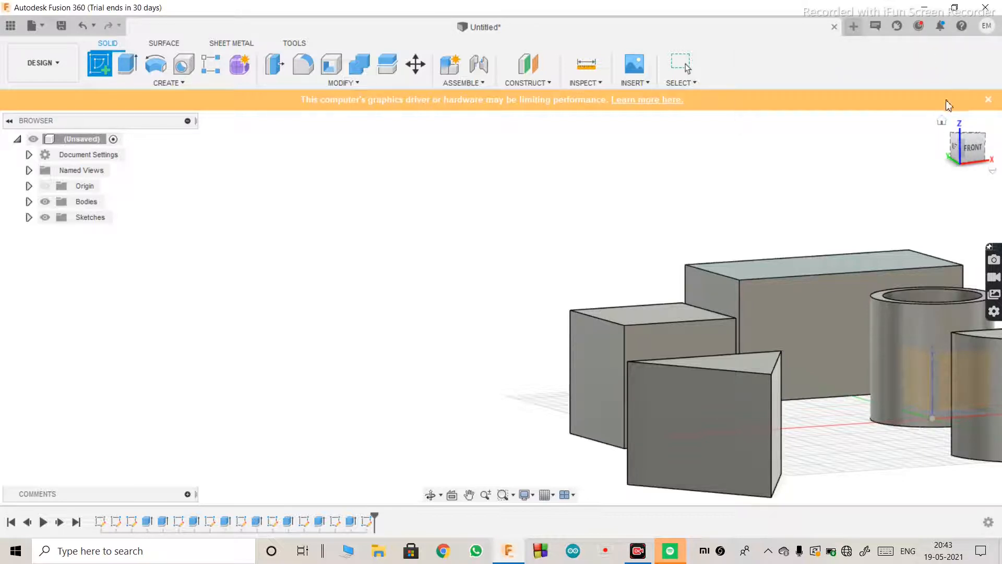
click(941, 121)
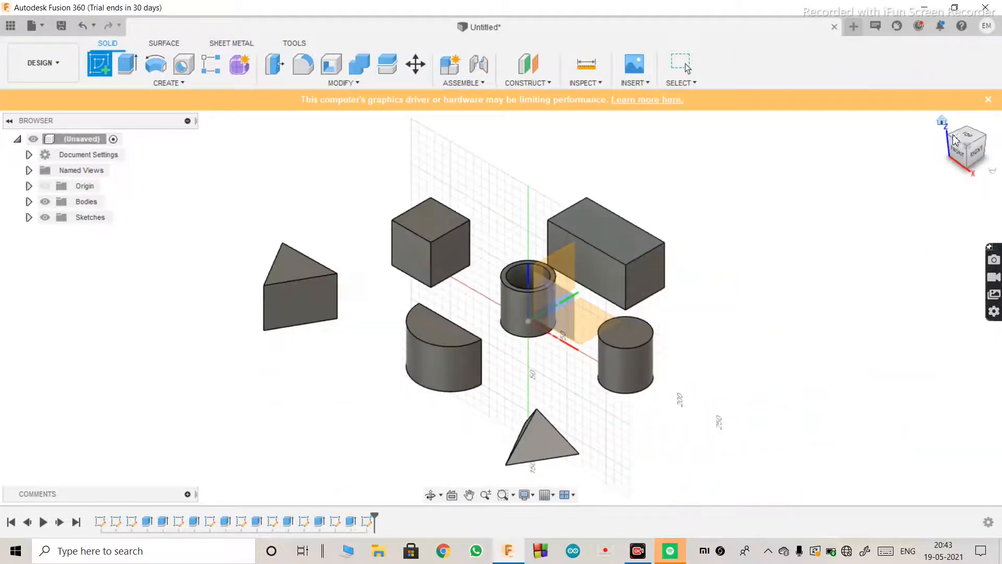
click(965, 139)
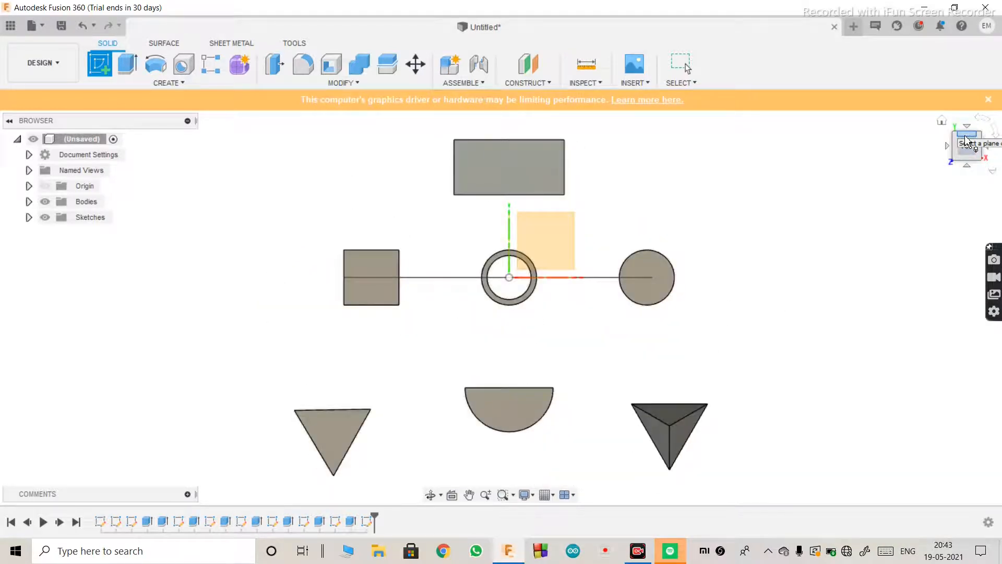
click(554, 228)
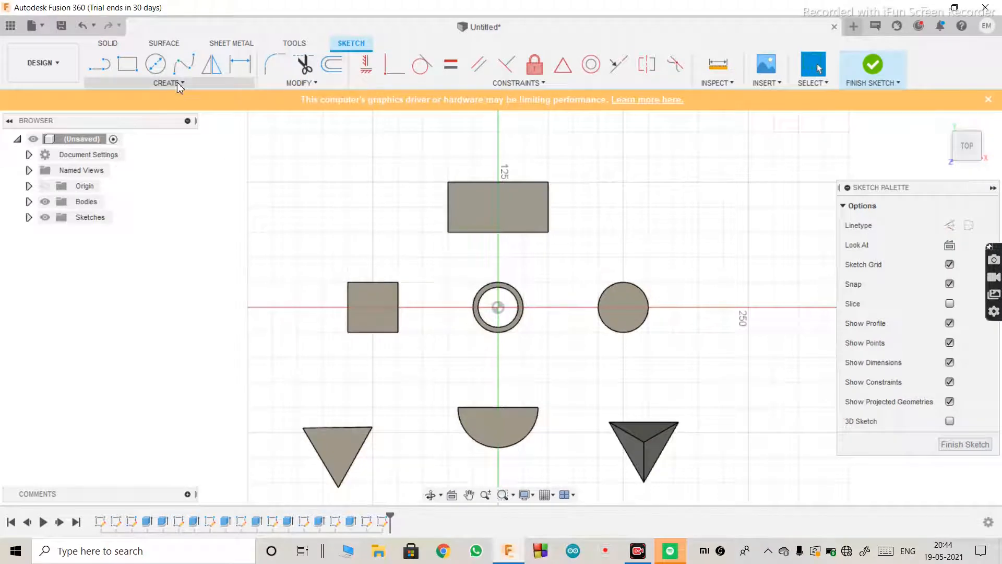
Sketch a 50 by 50 mm center rectangle centered at about X -125, Y 100 mm, beside the rectangular block, and finish the sketch.
click(128, 64)
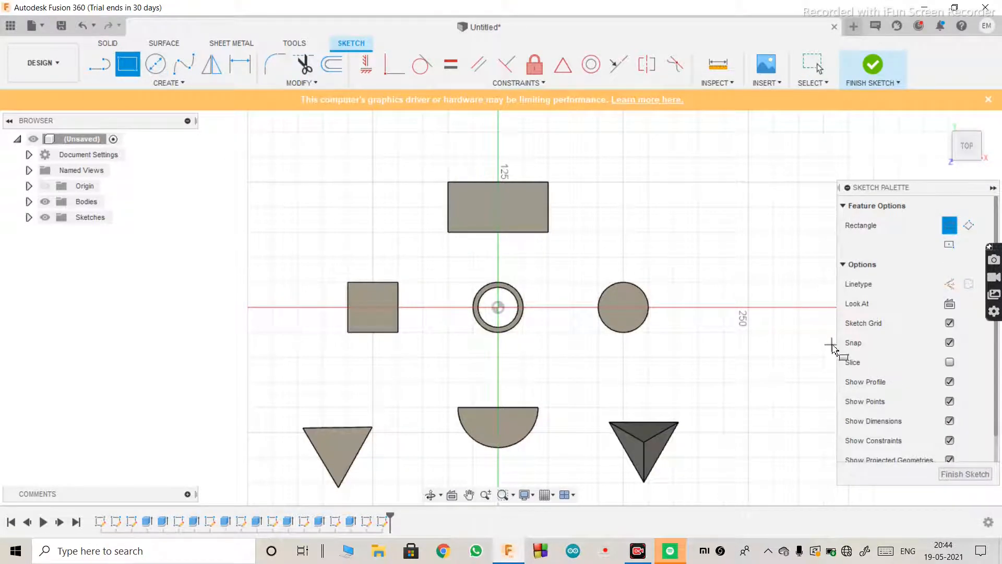
click(954, 248)
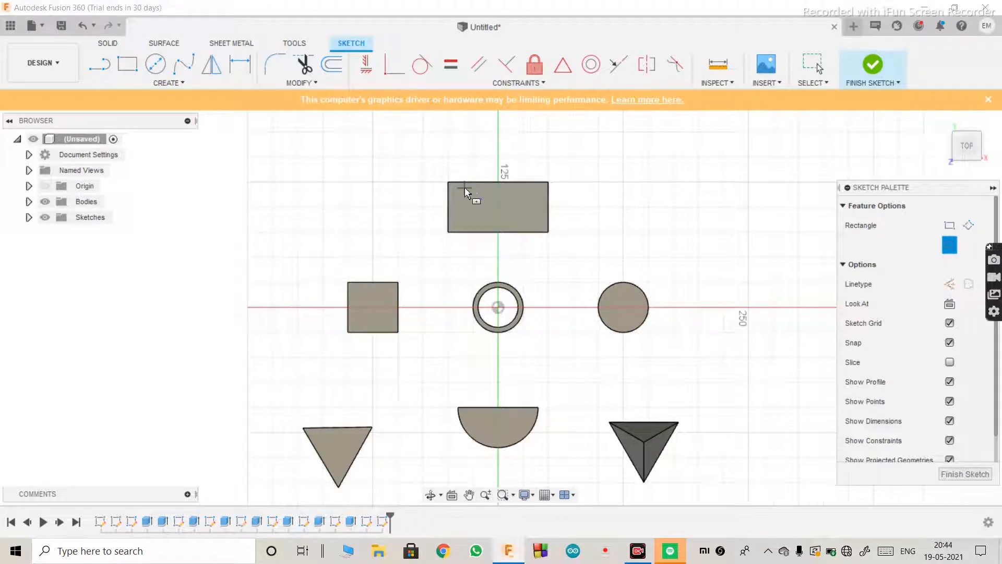
click(372, 207)
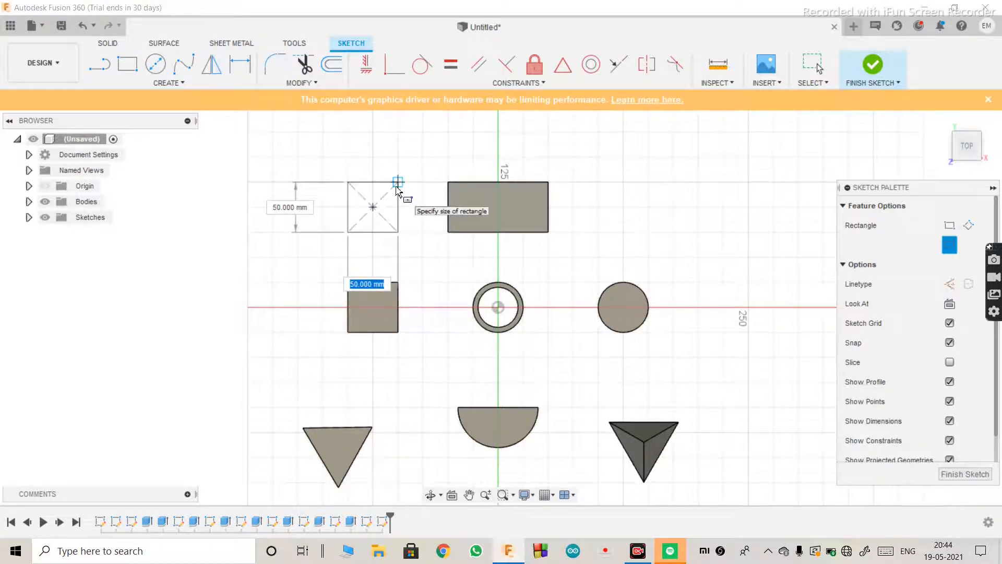
text(50)
key(Tab)
text(50)
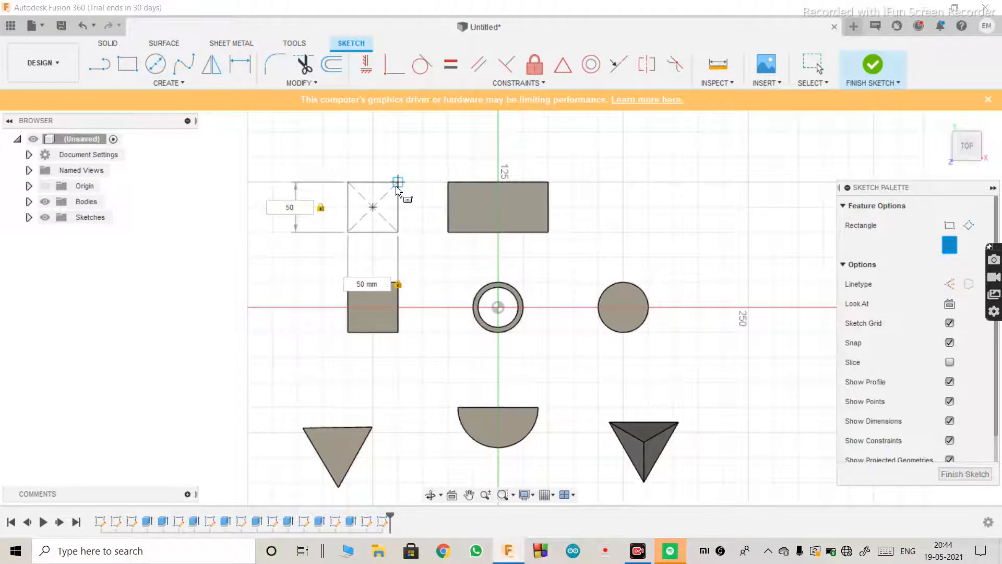
key(Return)
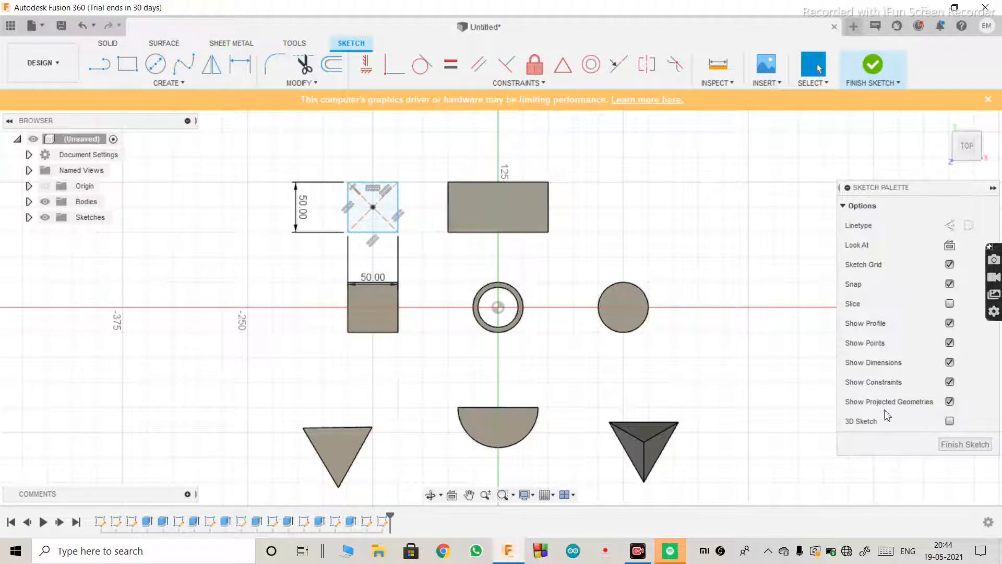
click(963, 444)
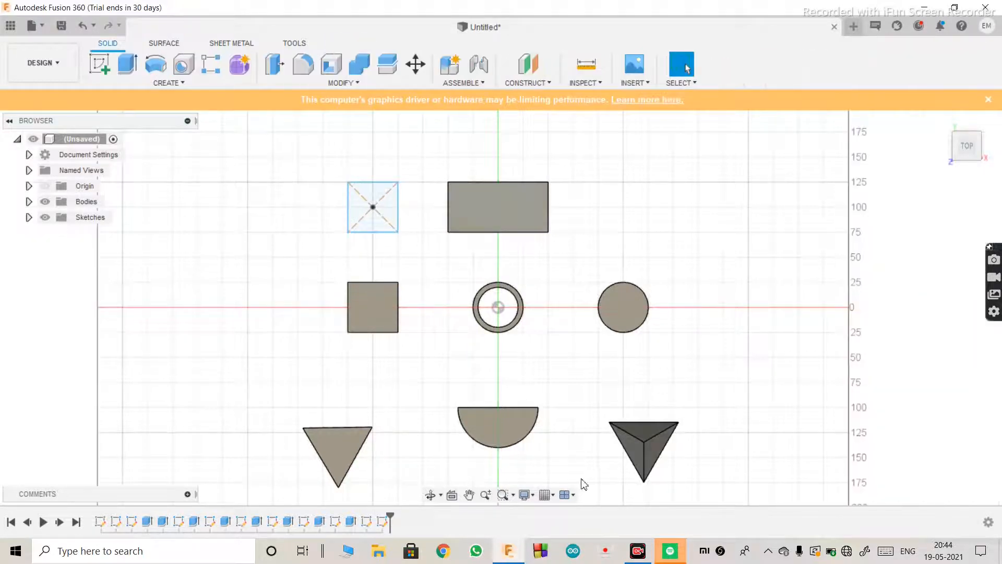
Set up a 50 mm upward extrusion of the new square profile as a new body.
click(429, 494)
drag(445, 402, 532, 348)
key(Escape)
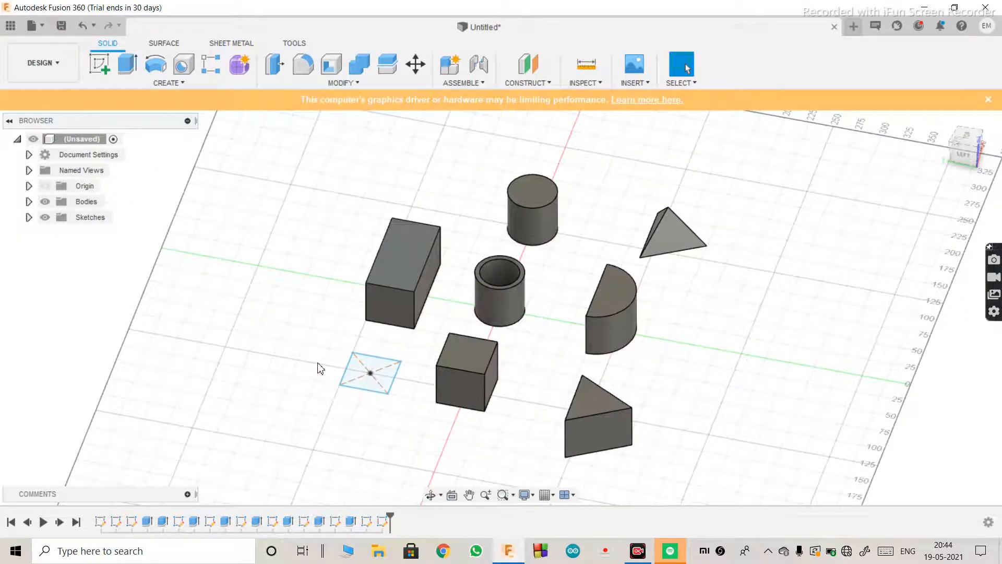
click(358, 374)
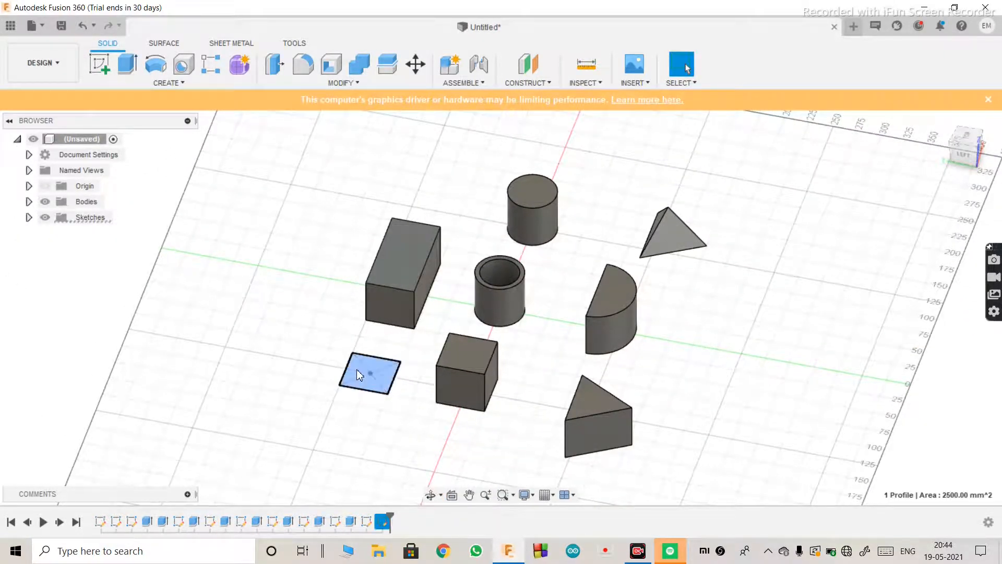
key(e)
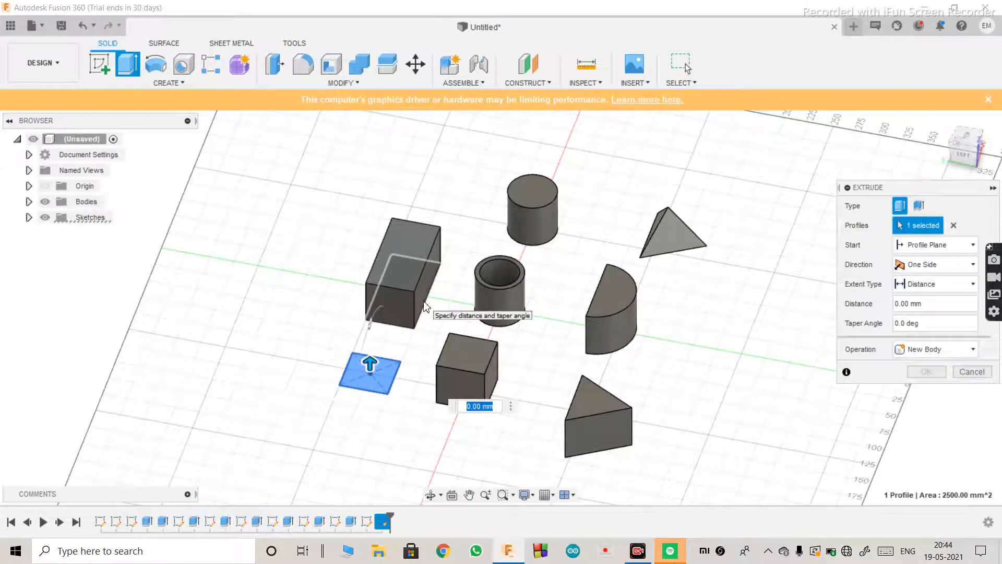
text(50)
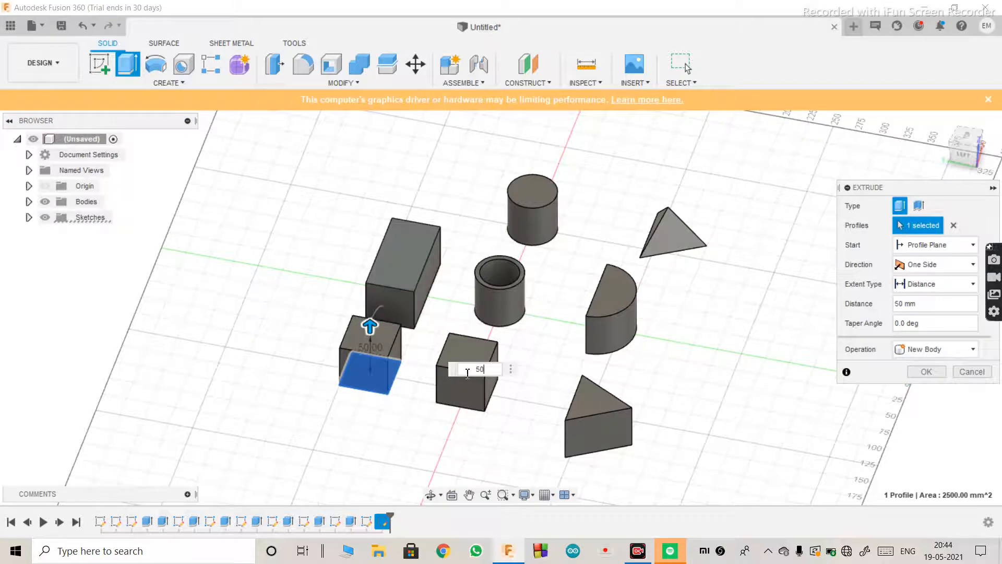
scroll(375, 362, up, 3)
scroll(375, 362, up, 2)
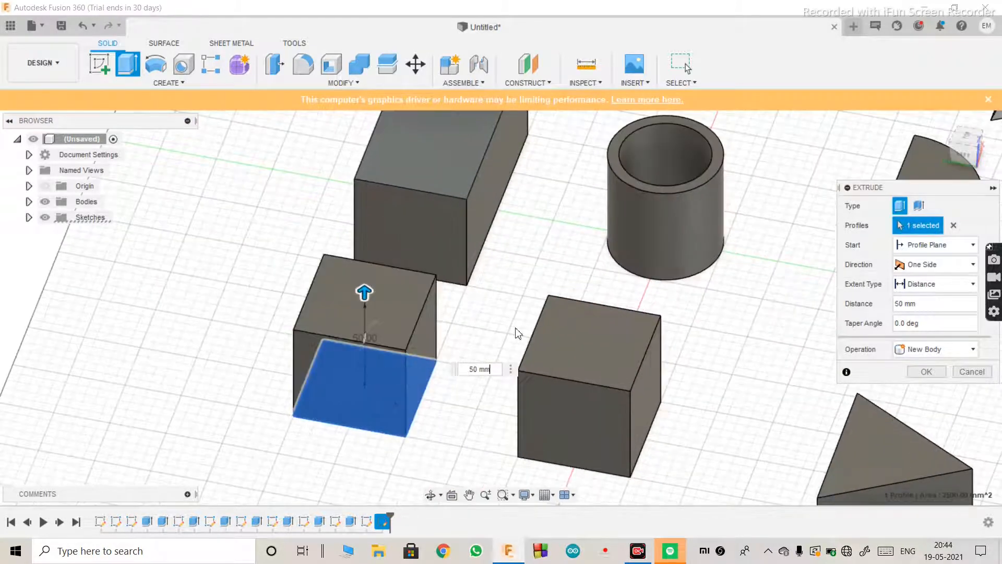
Set the extrusion's taper angle to -30 degrees to bring the square to a pyramid point.
click(962, 321)
key(BackSpace)
key(BackSpace)
key(BackSpace)
key(BackSpace)
key(BackSpace)
key(BackSpace)
key(BackSpace)
text(-30)
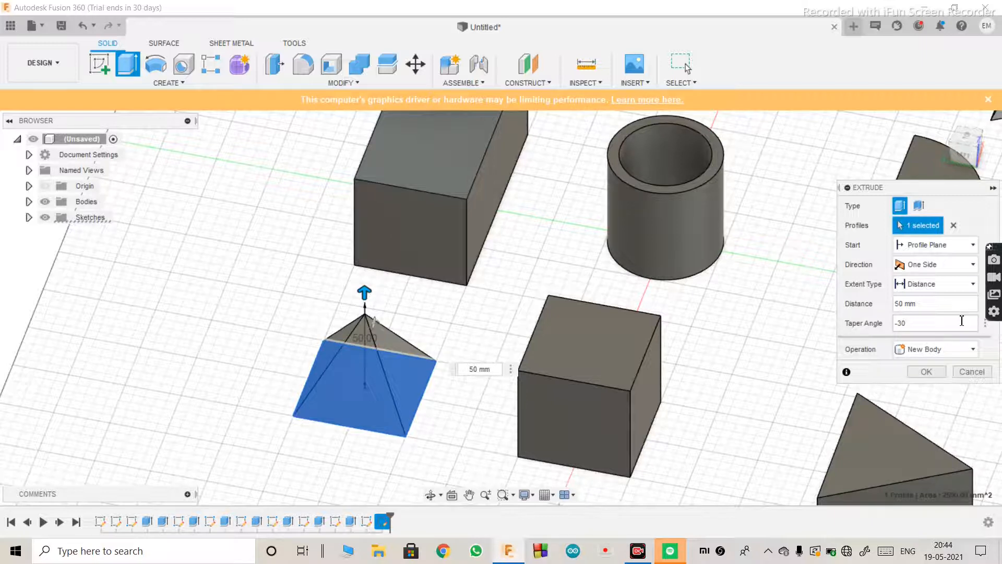
Try taper angles of -40 and -60 degrees on the pyramid extrusion and return it to -30 degrees.
key(BackSpace)
key(BackSpace)
text(40)
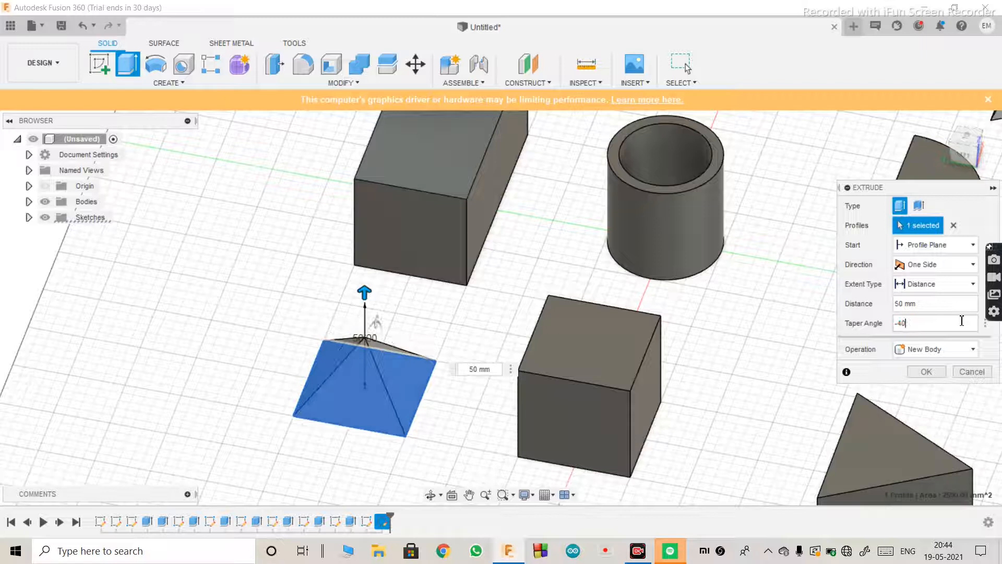
key(BackSpace)
key(BackSpace)
key(BackSpace)
text(-60)
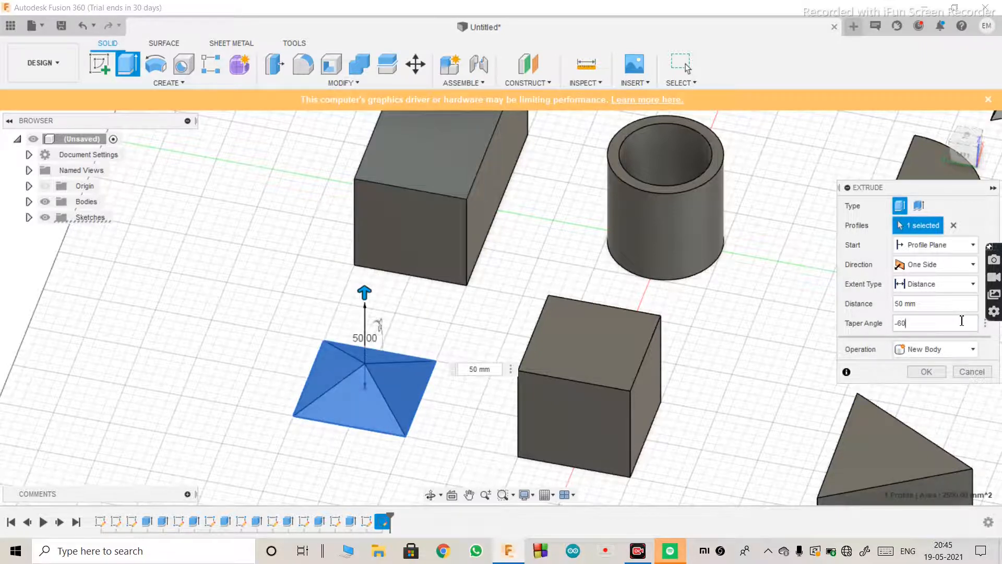
key(BackSpace)
key(BackSpace)
key(BackSpace)
text(-30)
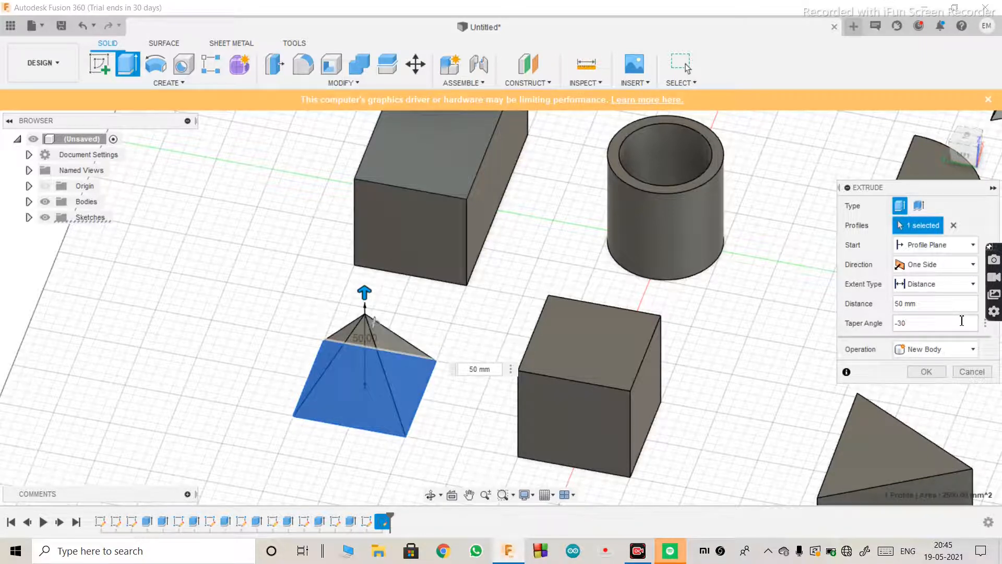
Try a -20 degree taper, set it back to -30 degrees and complete the square pyramid extrusion.
key(BackSpace)
key(BackSpace)
text(20)
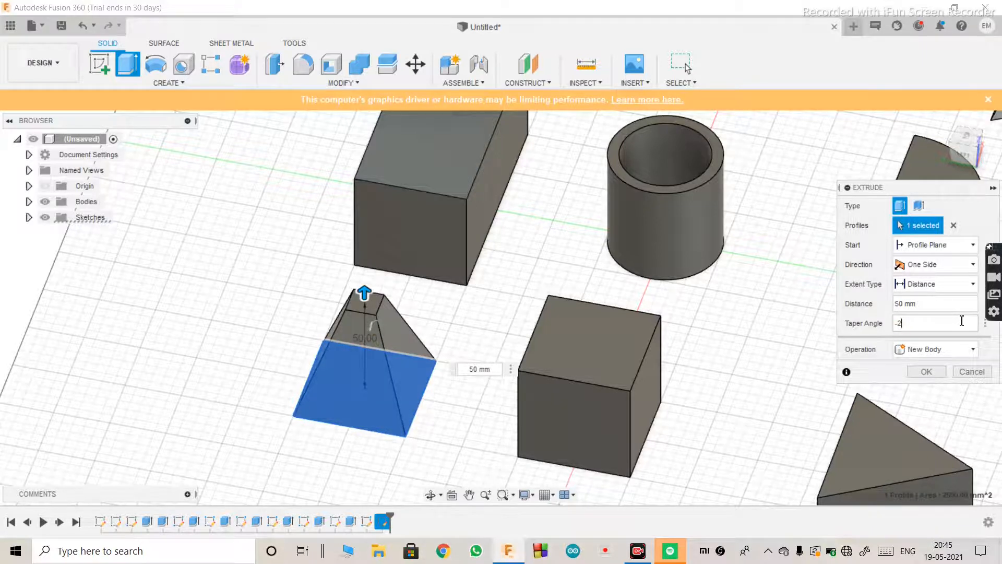
key(BackSpace)
text(30)
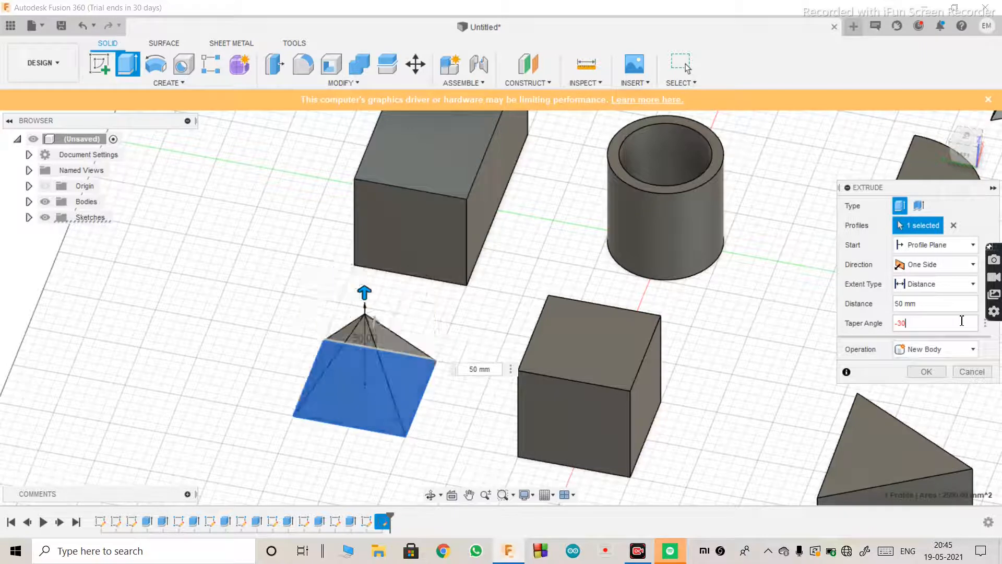
click(927, 372)
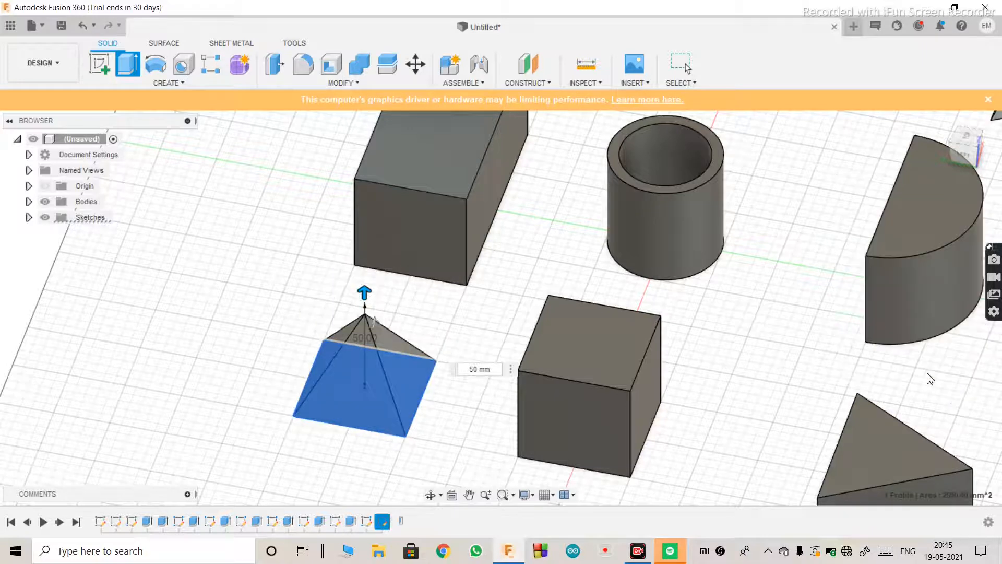
Examine the square pyramid and its position among the other solids from several angles.
click(431, 495)
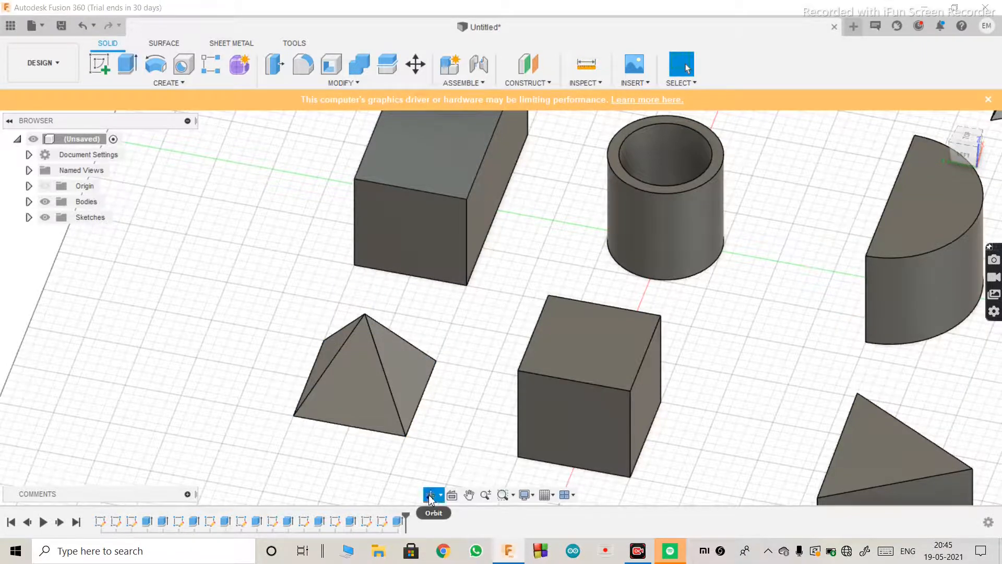
drag(372, 406, 351, 402)
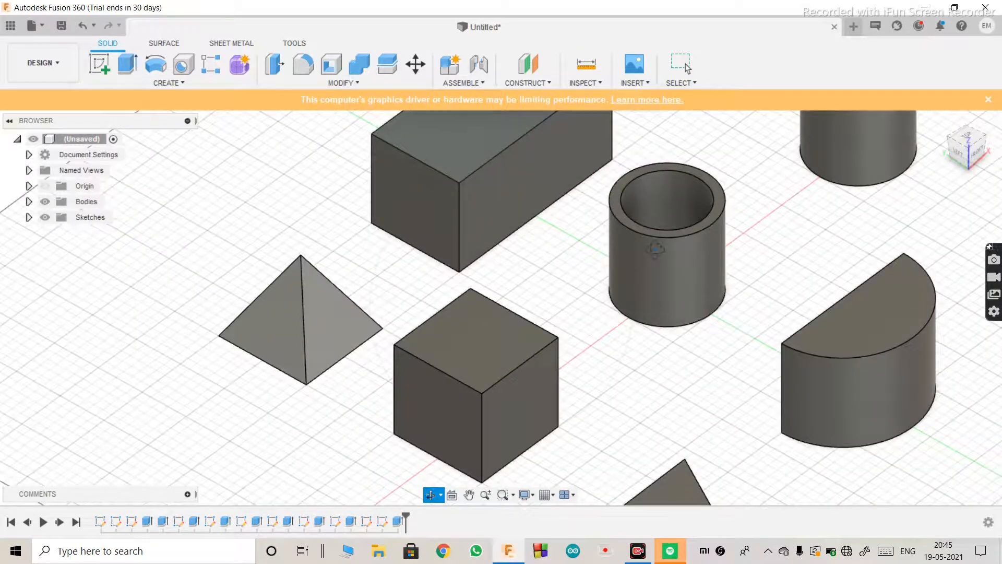
scroll(655, 249, down, 5)
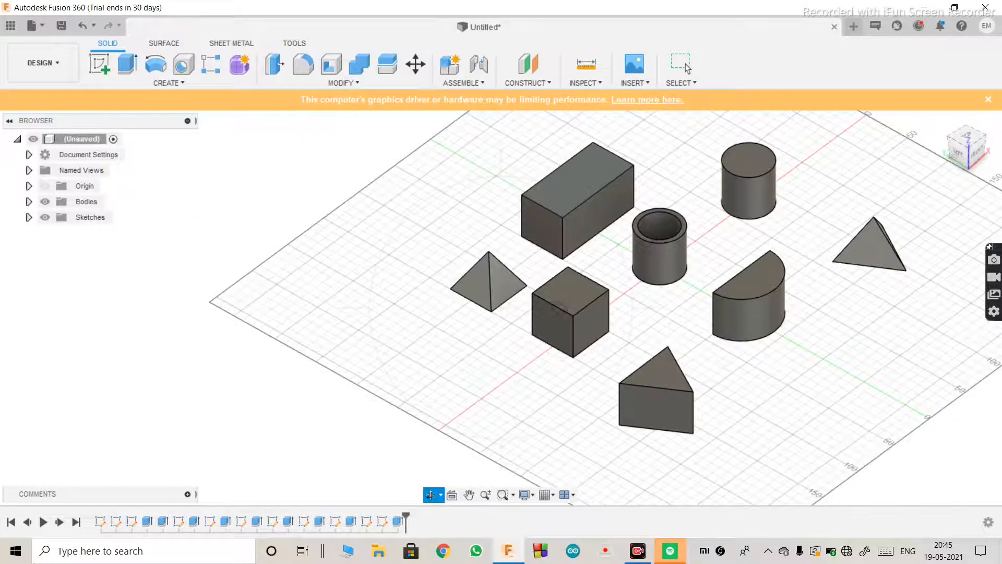
drag(628, 289, 444, 323)
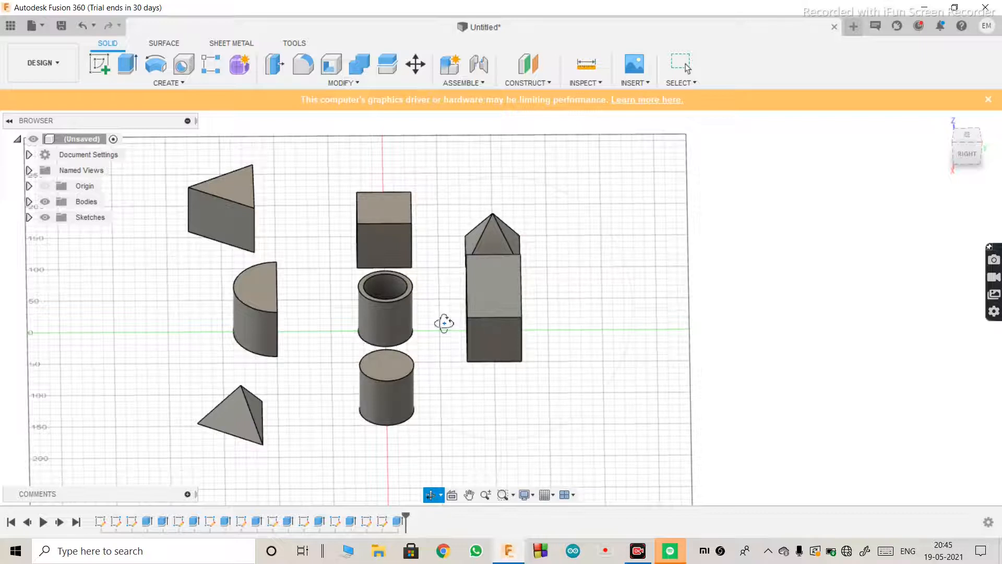
drag(443, 375, 444, 376)
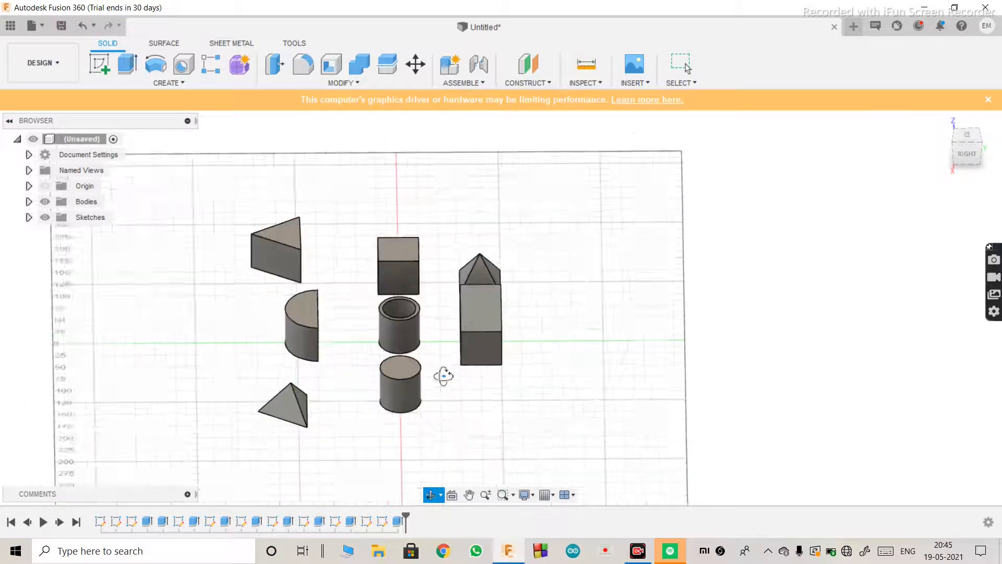
scroll(444, 376, up, 3)
key(Escape)
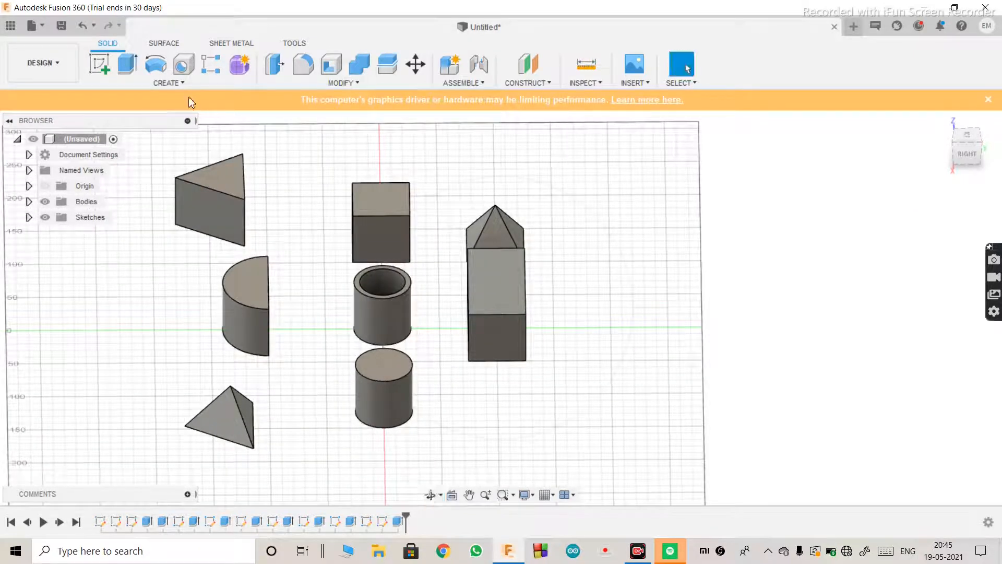
Create another new sketch on the horizontal ground plane (XY).
click(100, 63)
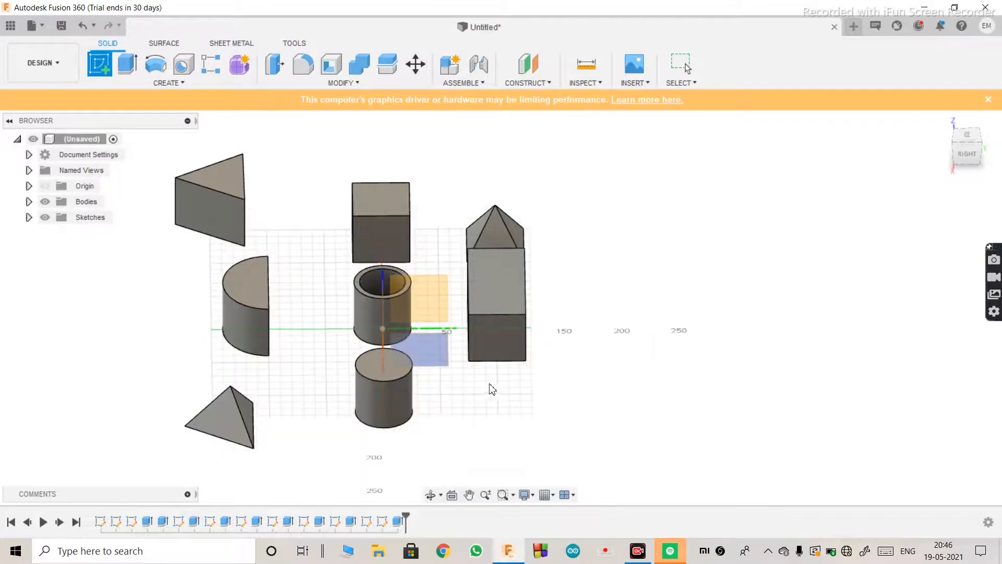
click(441, 351)
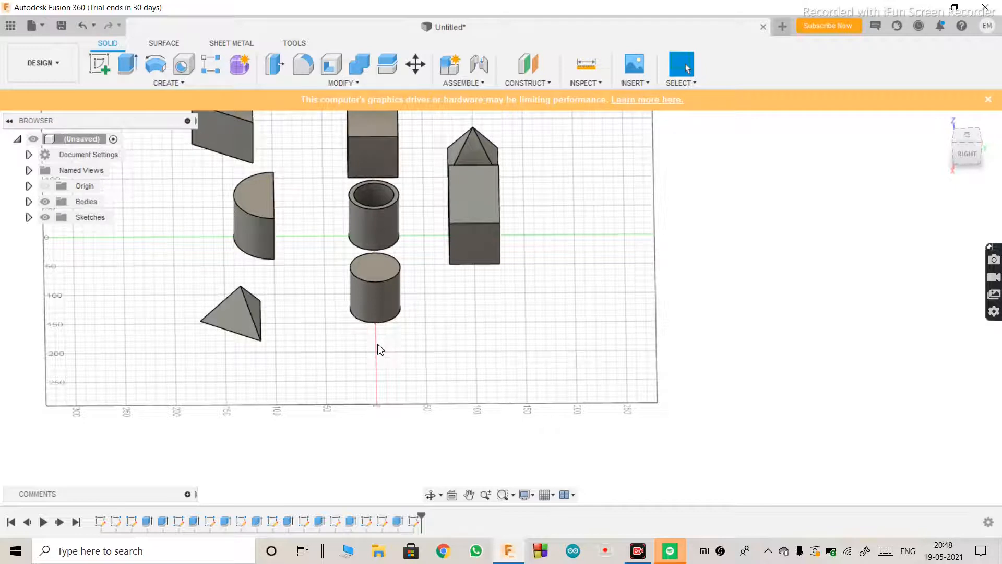
Create a new sketch on the vertical front plane (XZ).
click(431, 495)
mouse_move(362, 320)
mouse_down()
mouse_move(436, 311)
mouse_move(361, 321)
mouse_up()
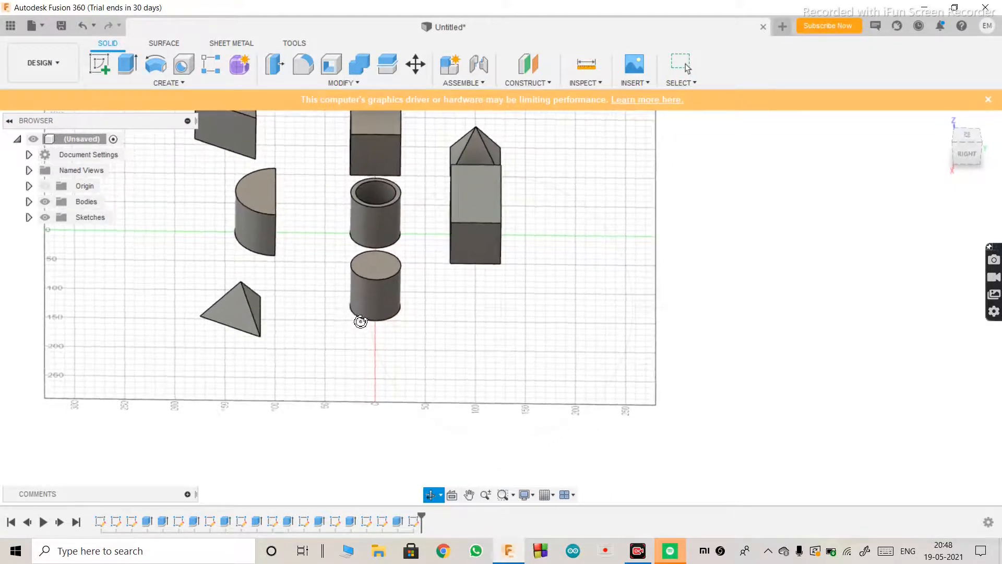
drag(499, 284, 548, 279)
key(Escape)
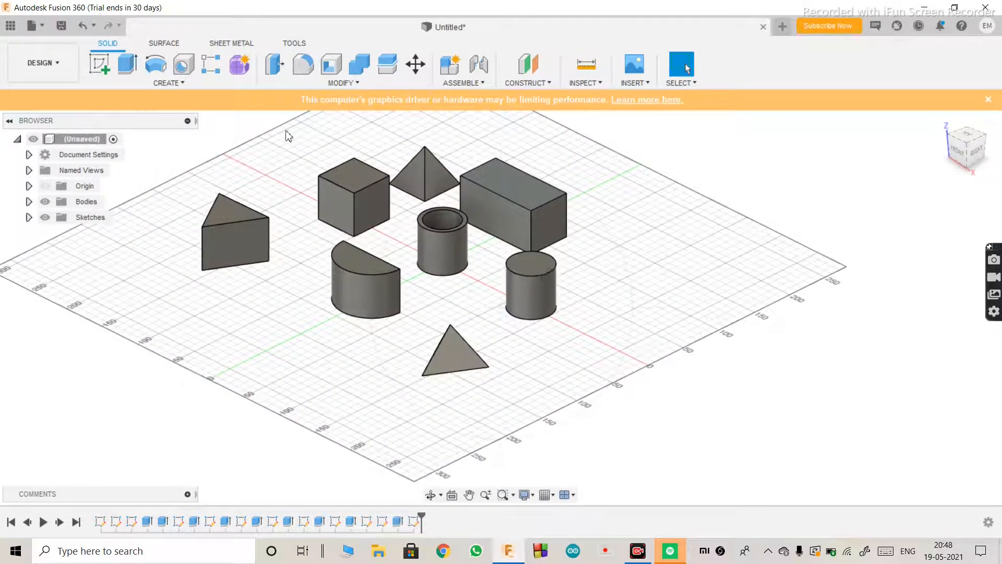
click(108, 63)
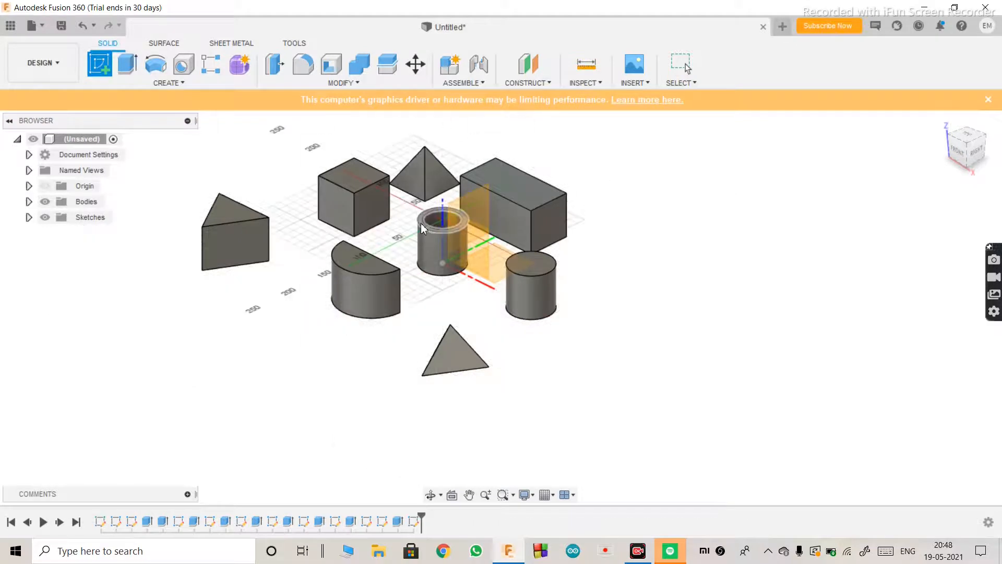
click(480, 255)
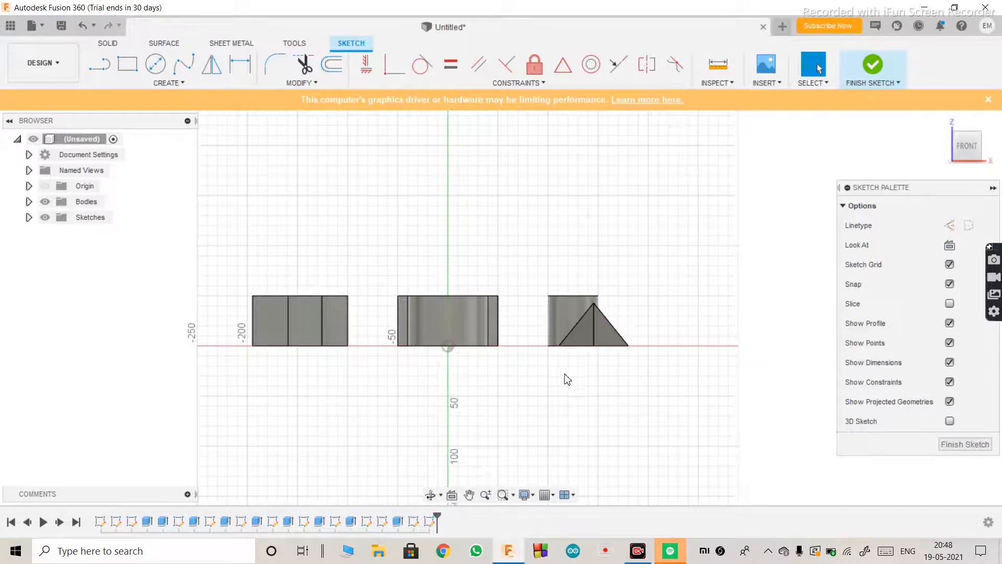
Draw a 25 mm horizontal line along the red X axis, beyond the square pyramid and clear of the other solids.
scroll(712, 340, up, 2)
scroll(715, 340, up, 2)
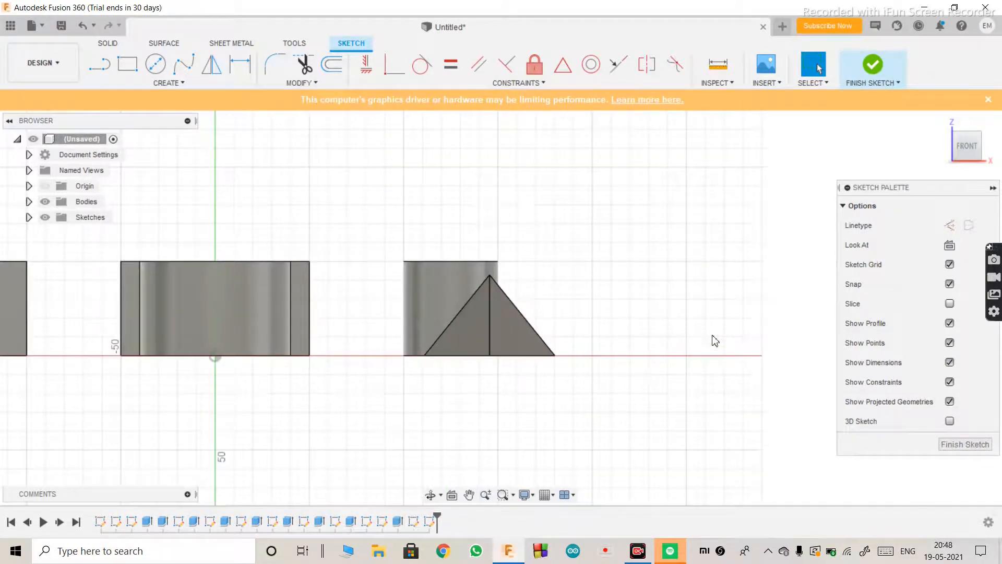
scroll(715, 340, up, 1)
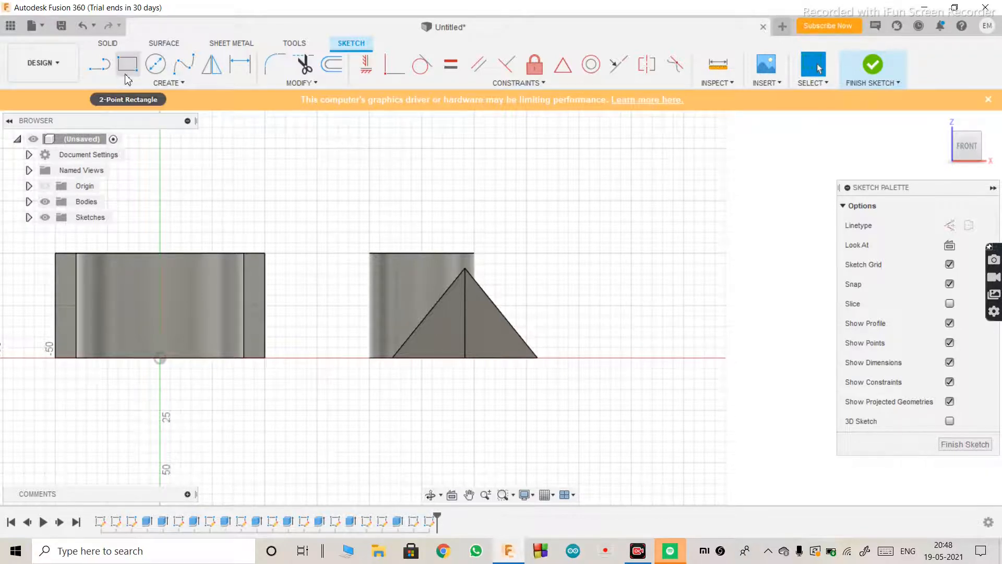
click(100, 65)
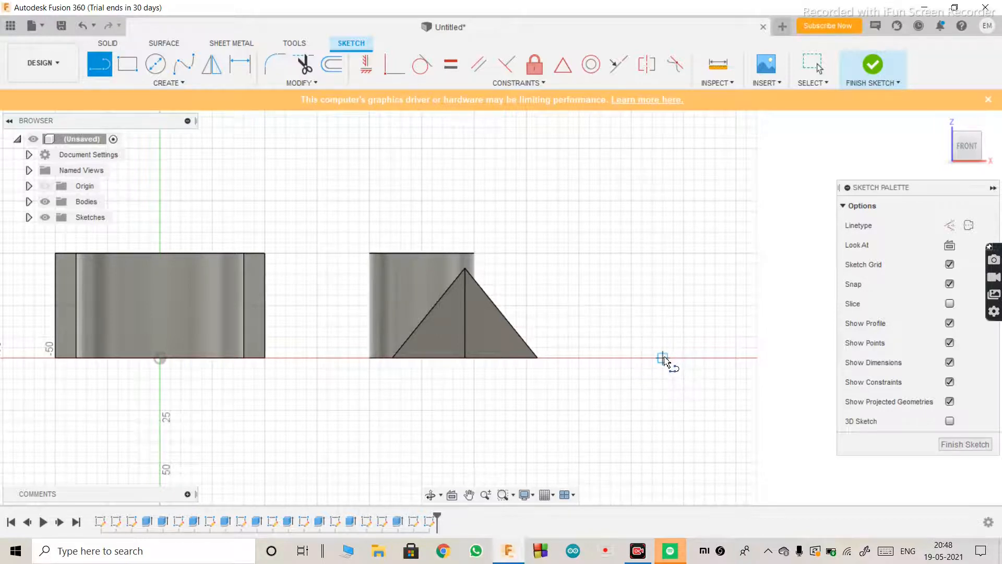
click(663, 358)
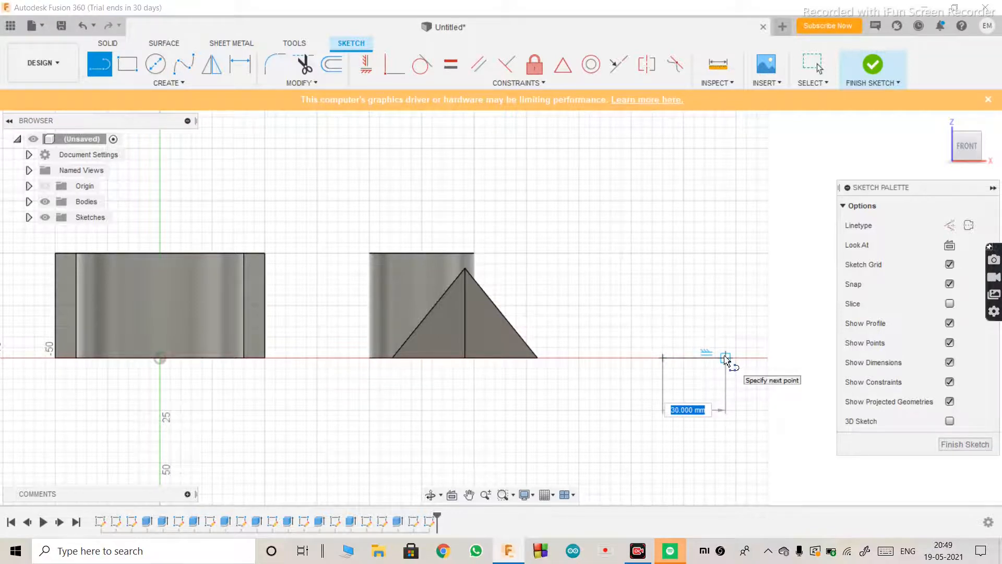
text(50)
key(Tab)
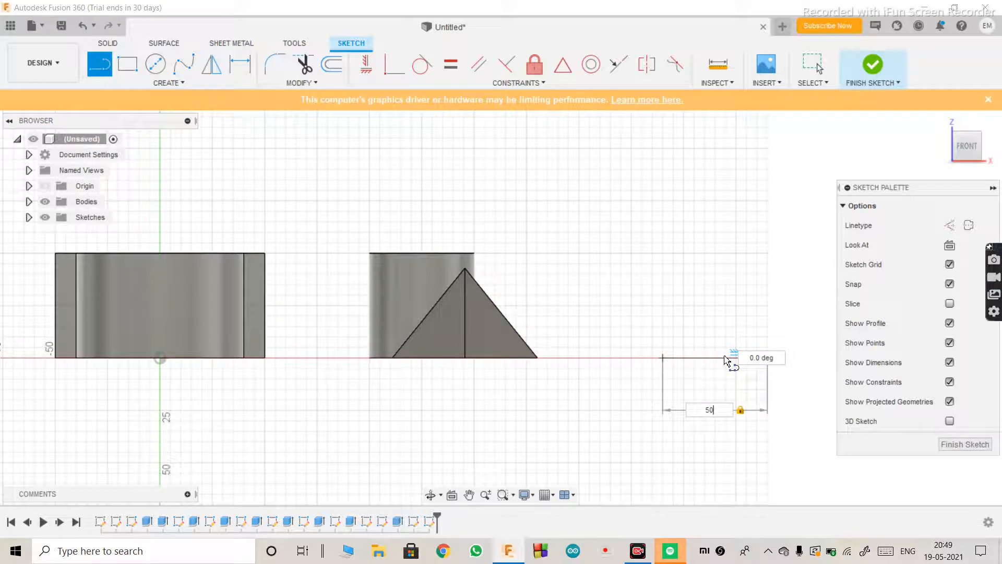
key(BackSpace)
key(BackSpace)
text(25)
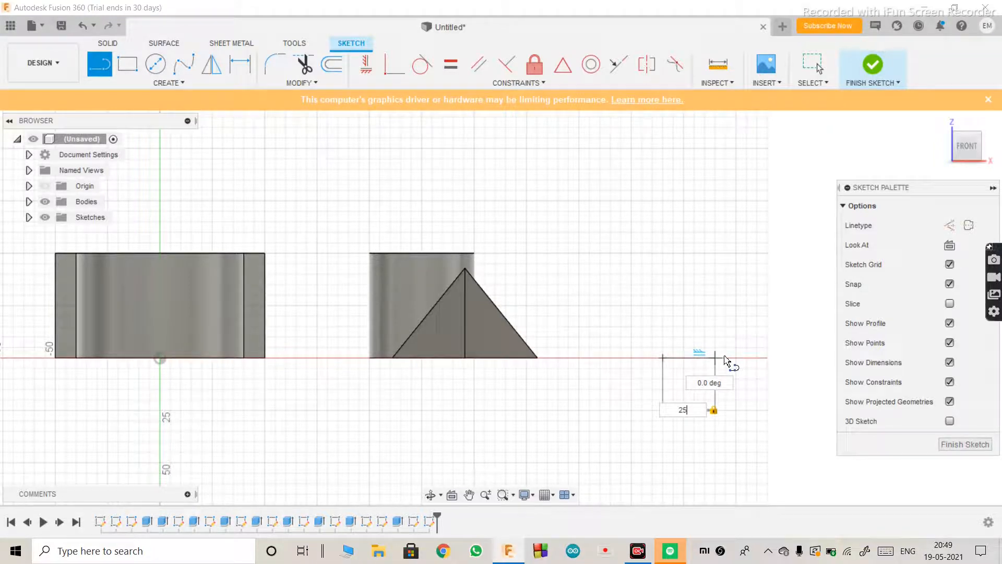
key(Return)
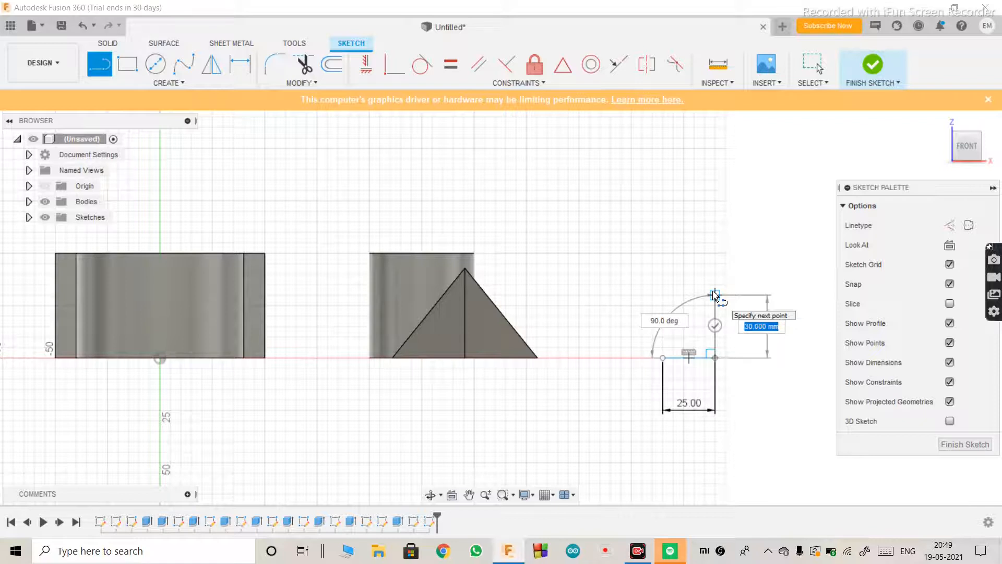
Draw a 25 mm vertical line upward from the outer end of the horizontal line.
text(25)
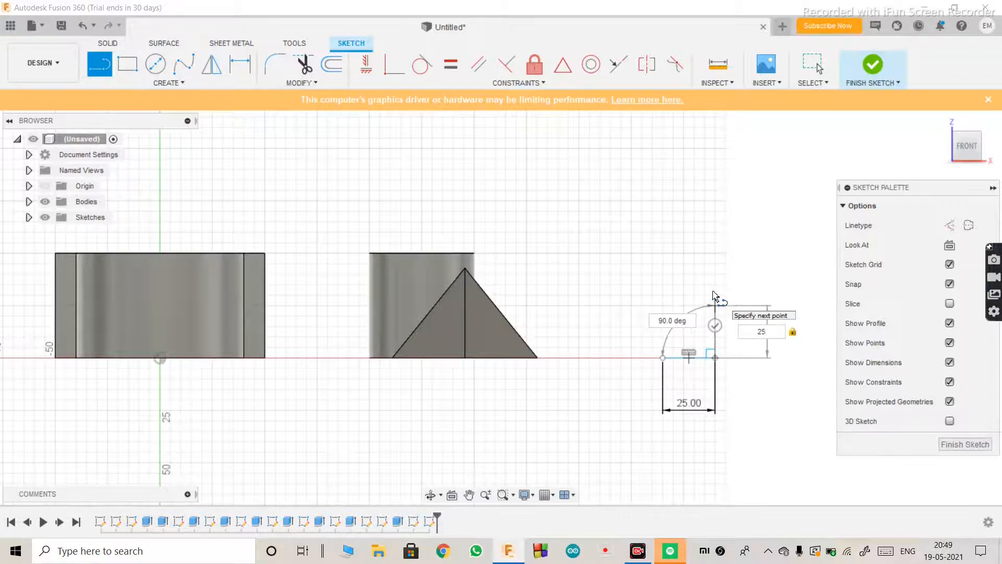
key(Return)
key(Escape)
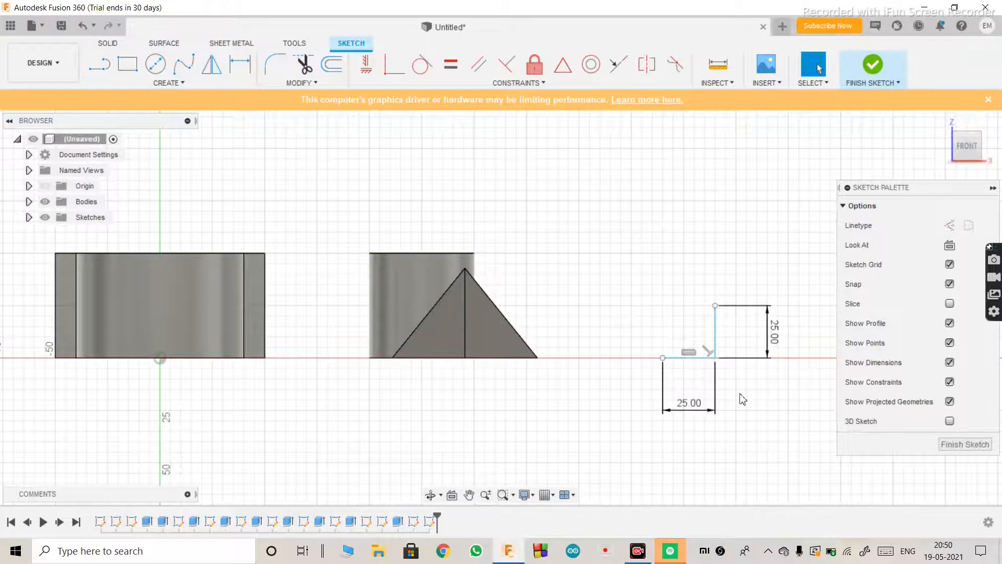
Set the lengths of both the horizontal and the vertical line to 30 mm.
double_click(687, 406)
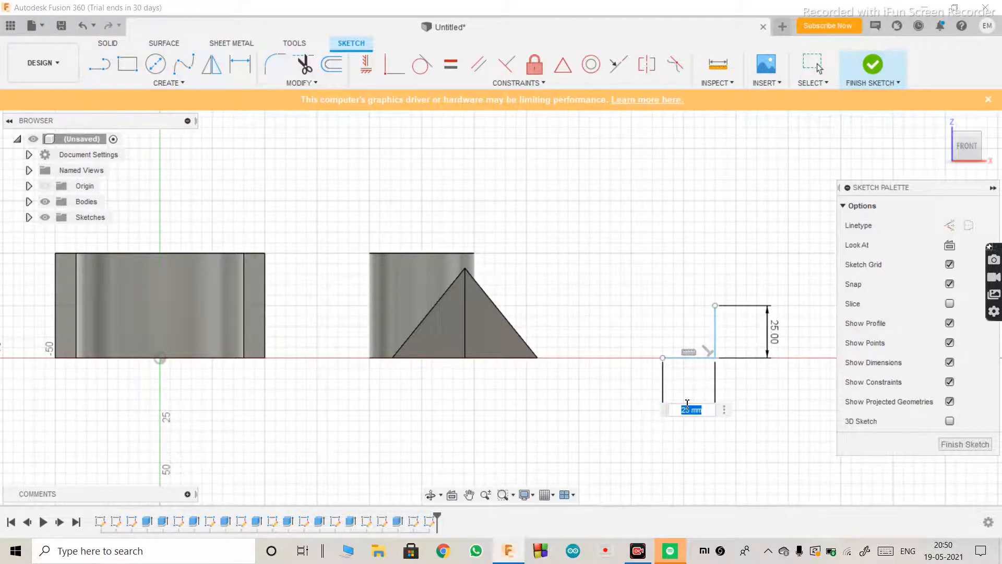
text(30)
key(Return)
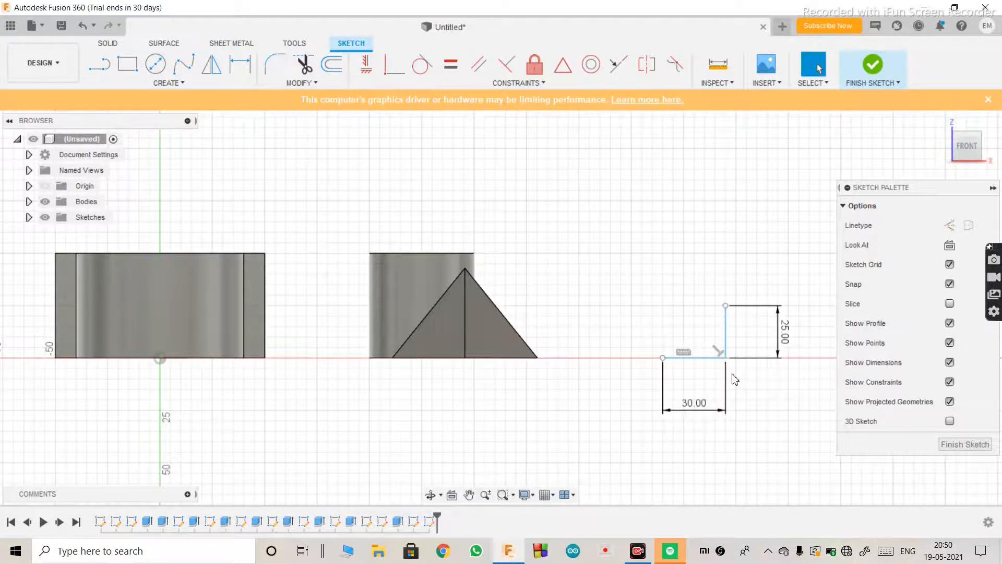
double_click(785, 333)
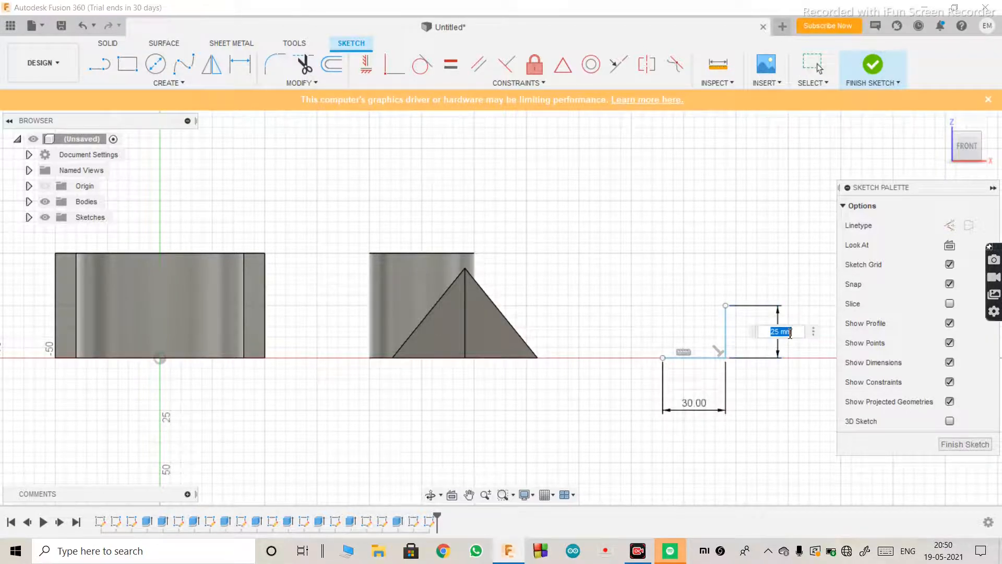
text(30)
key(Return)
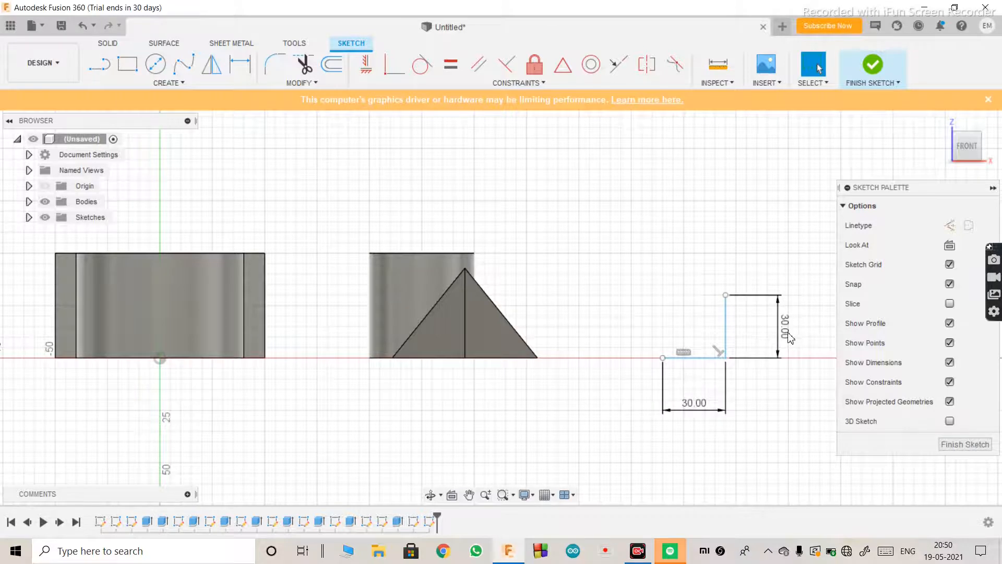
Try to join the open ends of the two lines with a 3-point arc, keeping both 30 mm dimensions.
click(214, 84)
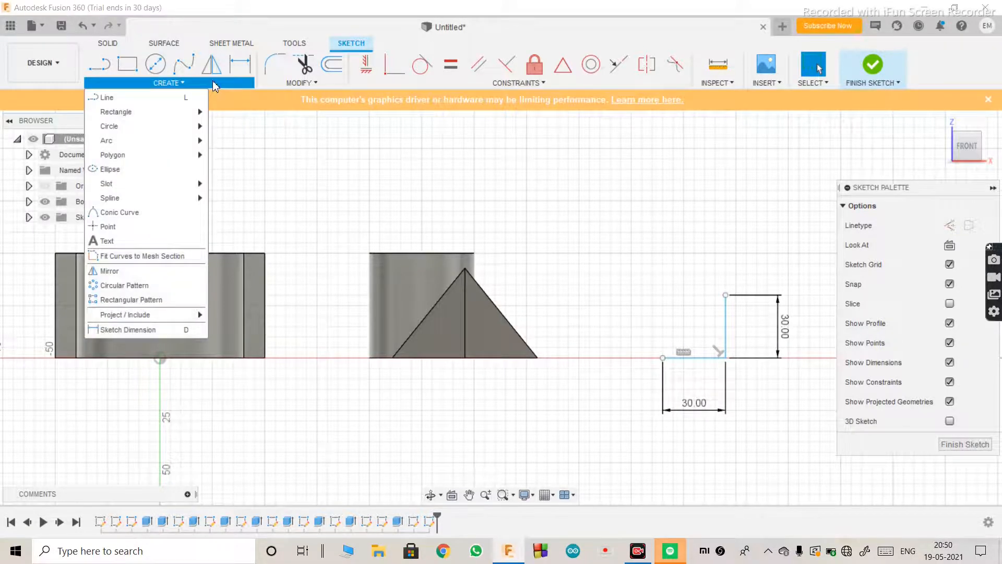
mouse_move(155, 141)
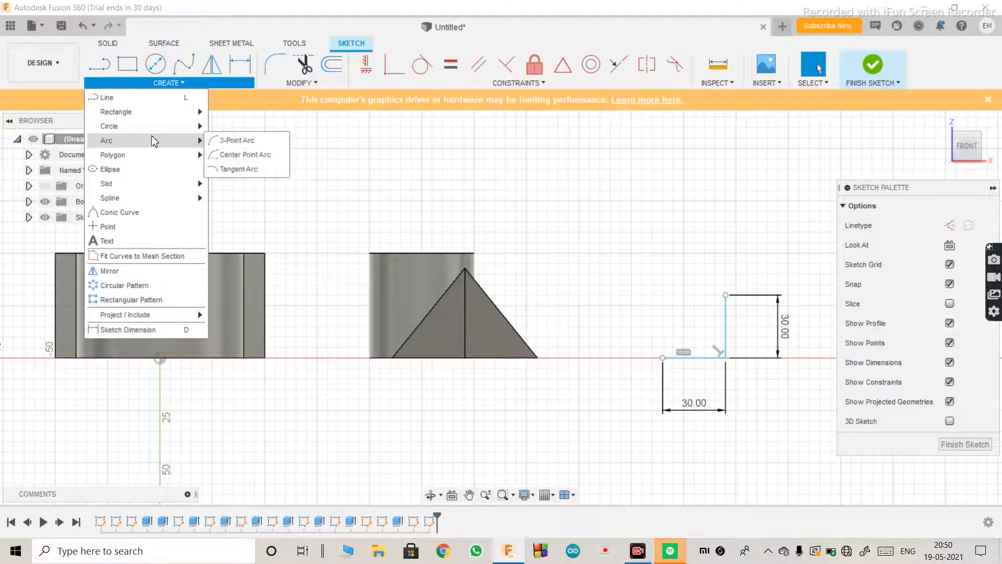
click(225, 140)
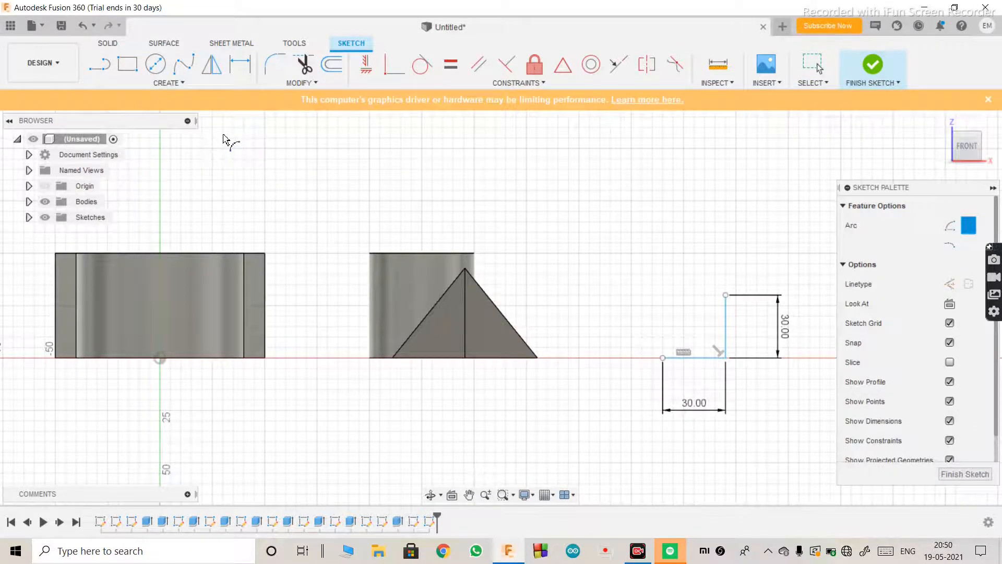
click(663, 358)
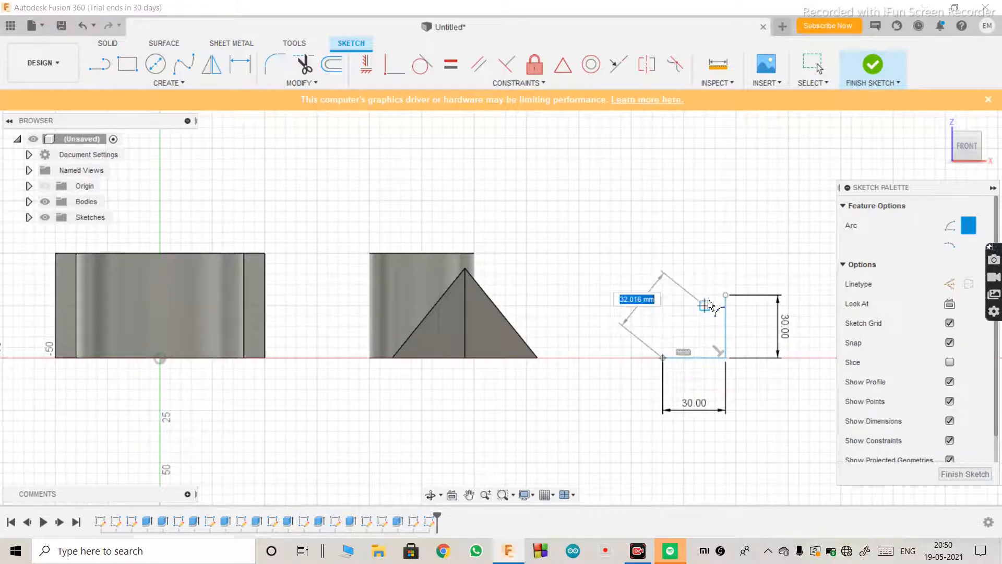
click(725, 295)
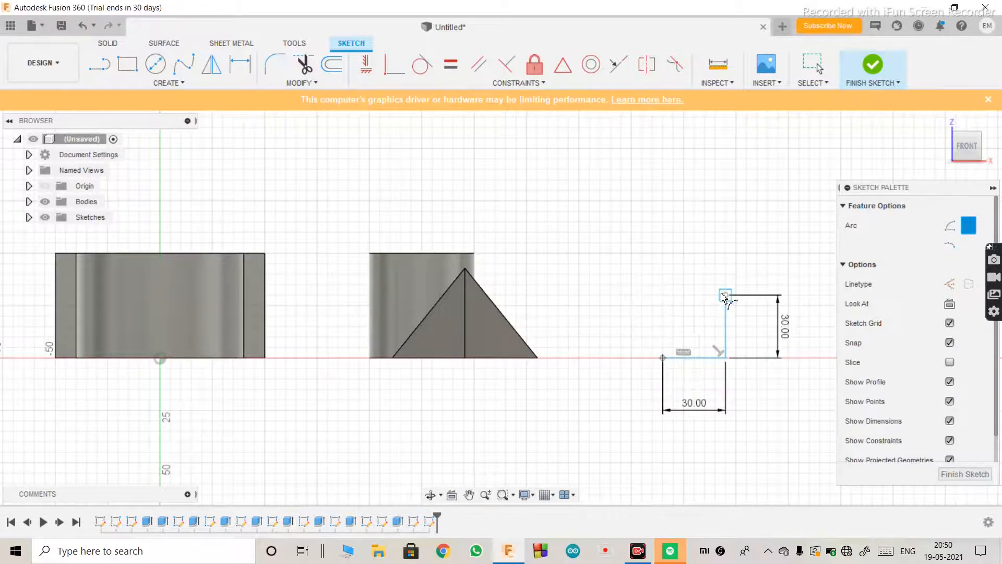
click(683, 316)
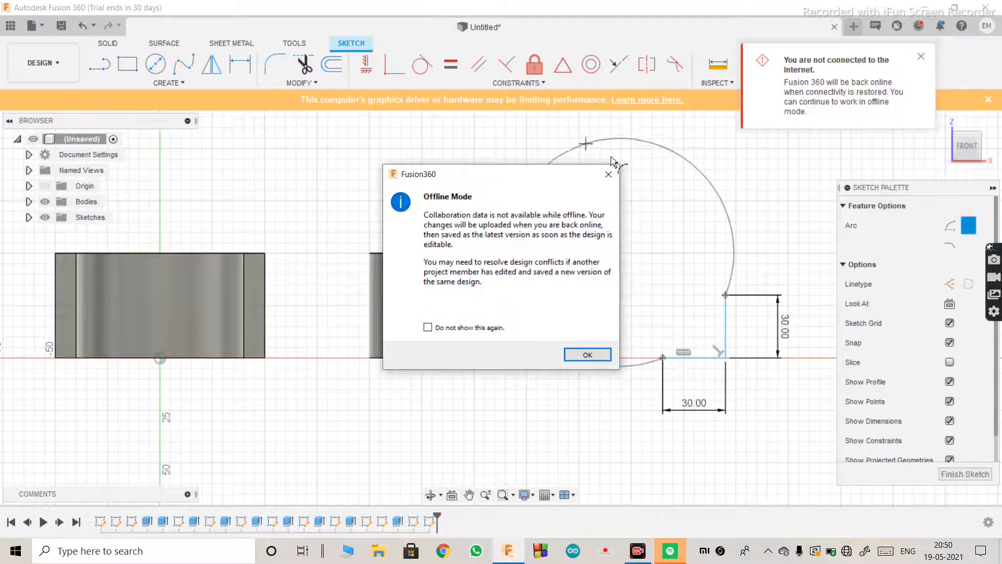
click(608, 176)
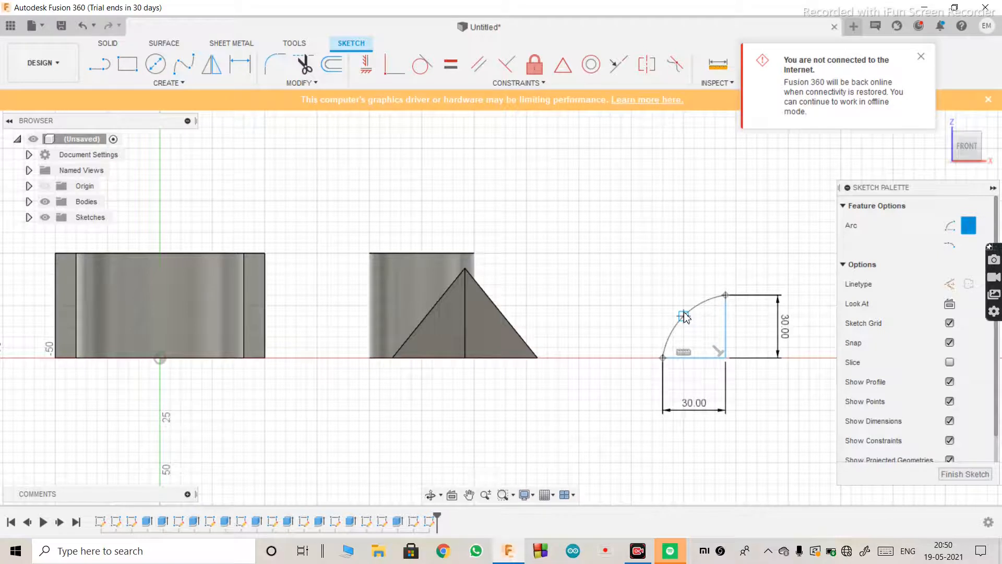
key(ctrl+z)
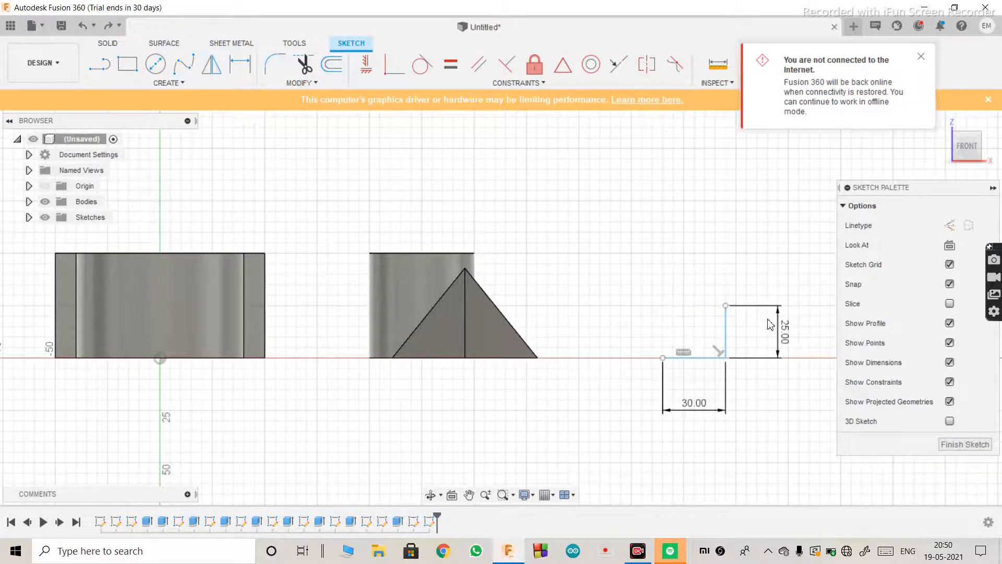
click(108, 26)
Draw a circle centred on the corner of the two lines and passing through the vertical line's upper end.
click(157, 64)
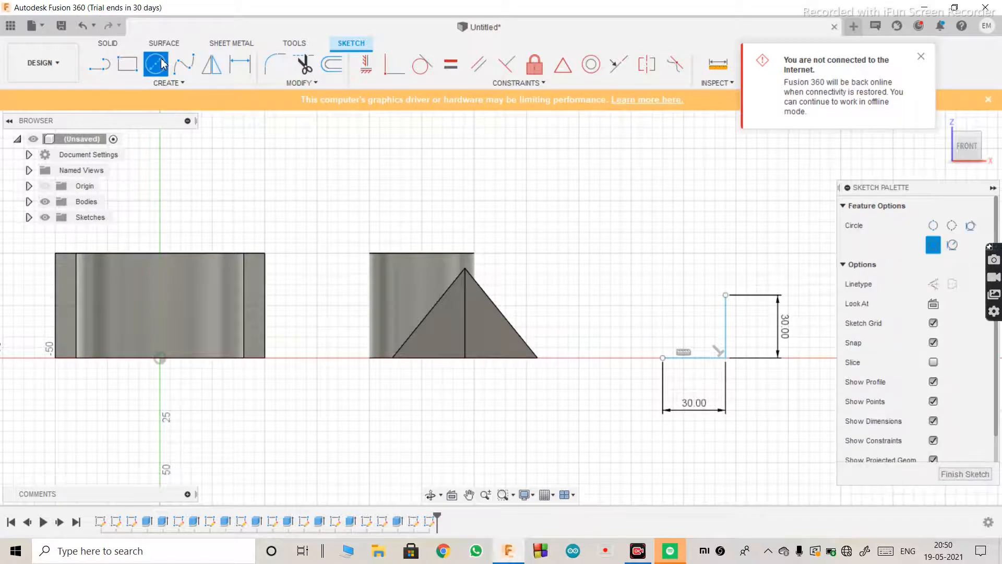
click(726, 358)
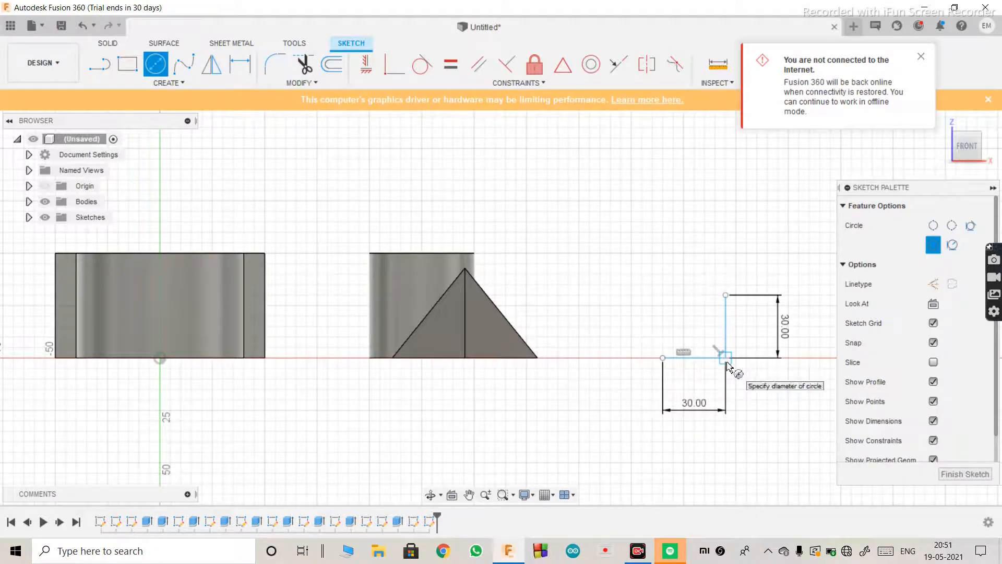
click(727, 296)
key(Escape)
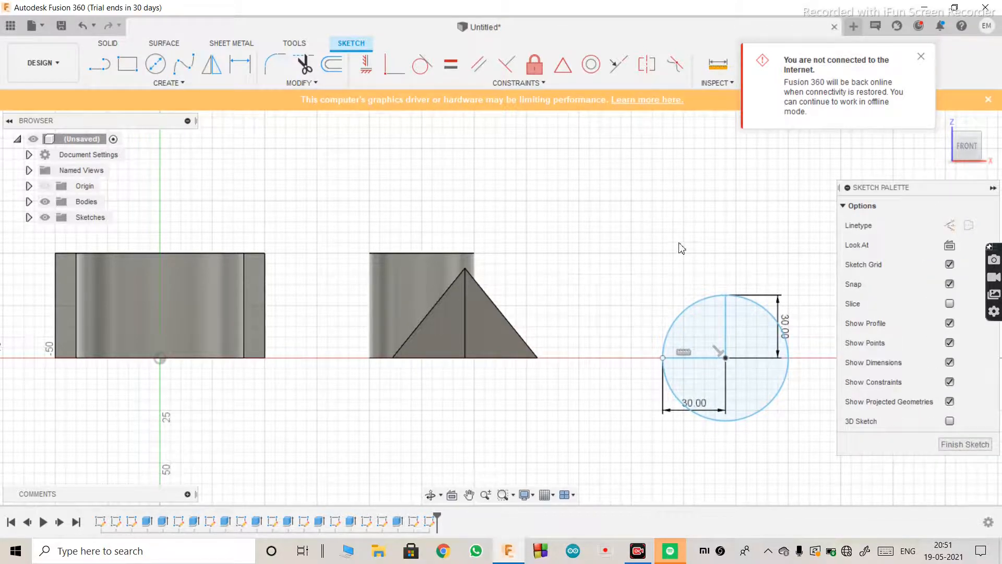
Trim the circle to the quarter arc enclosed by the two lines and finish the sketch.
key(t)
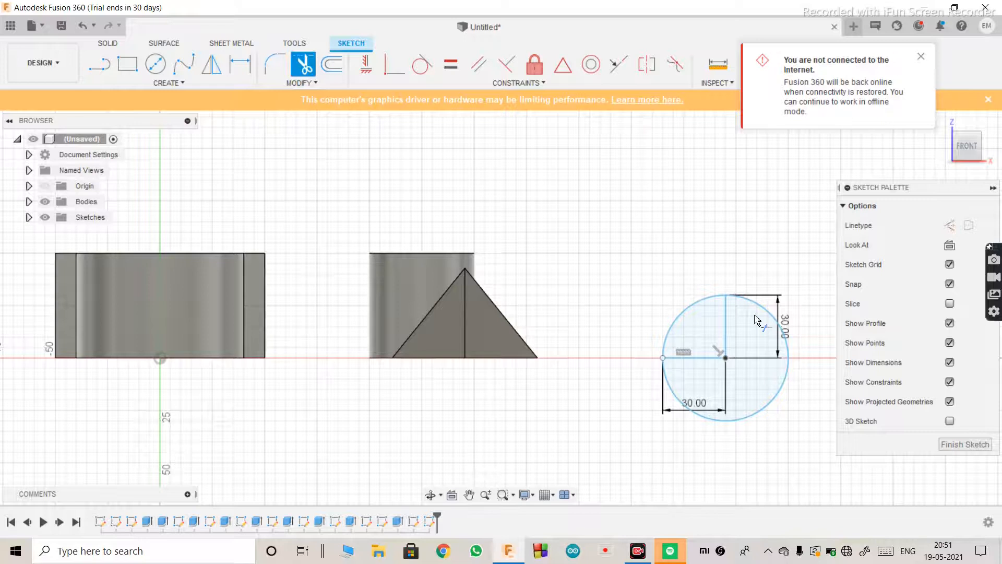
click(788, 355)
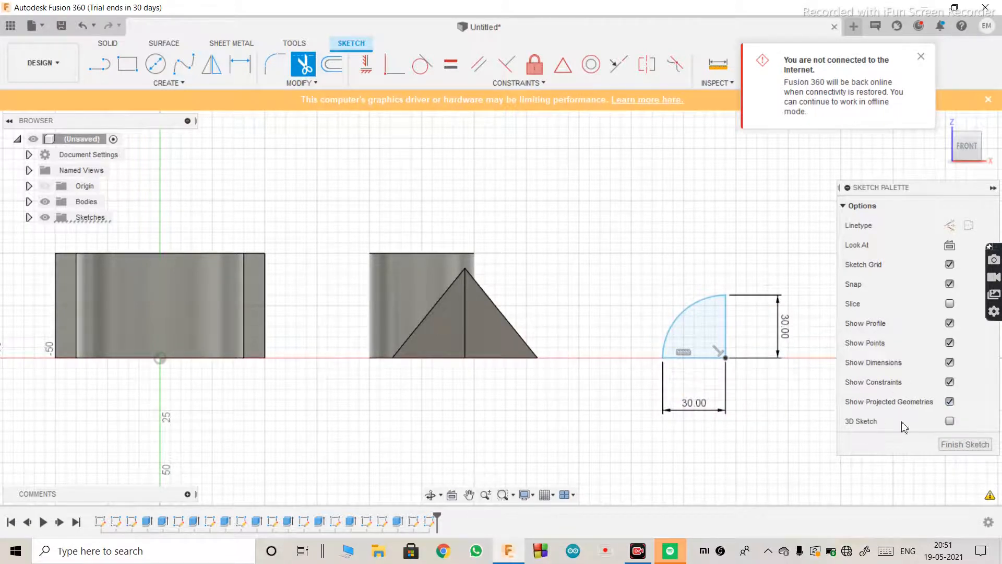
click(954, 450)
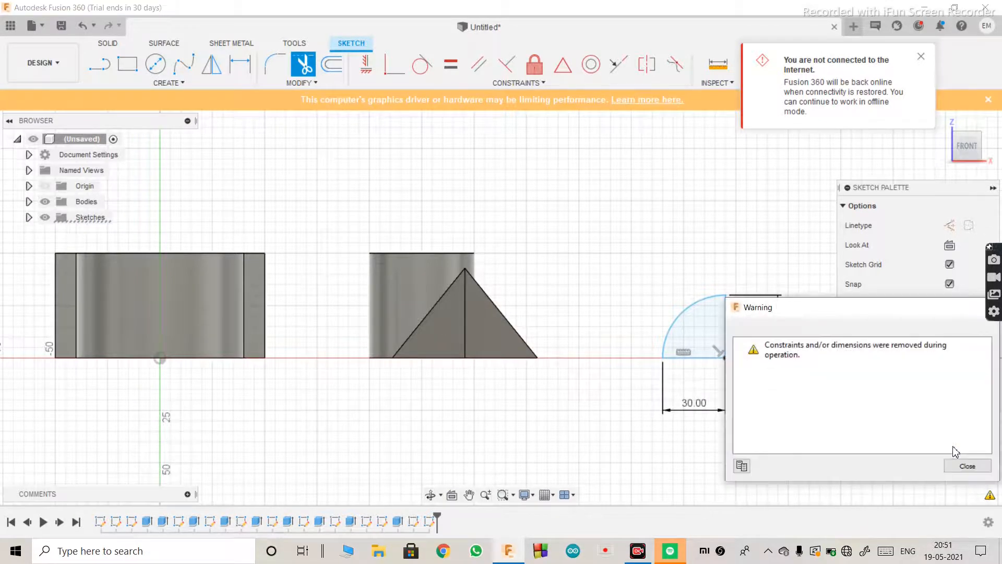
click(978, 470)
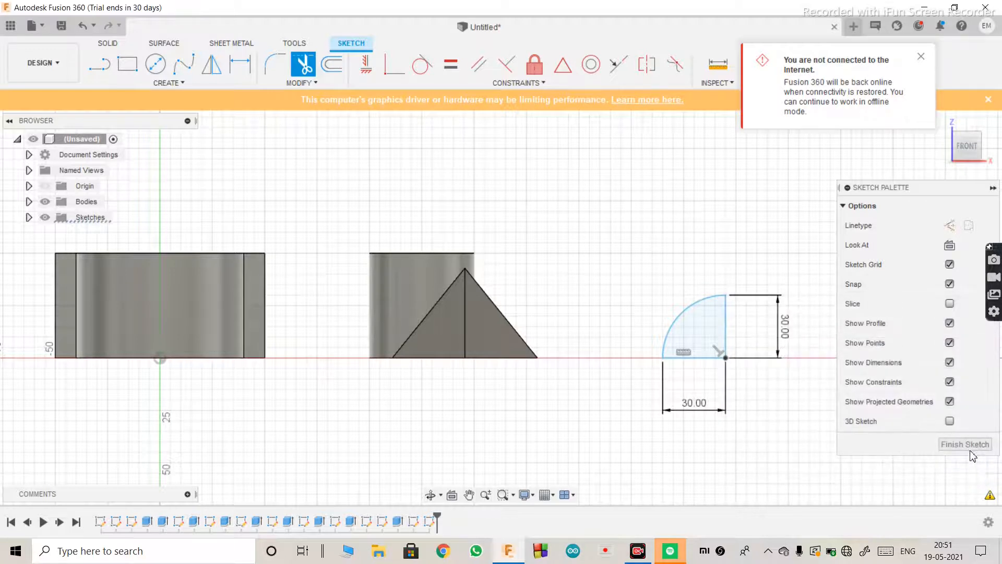
click(971, 445)
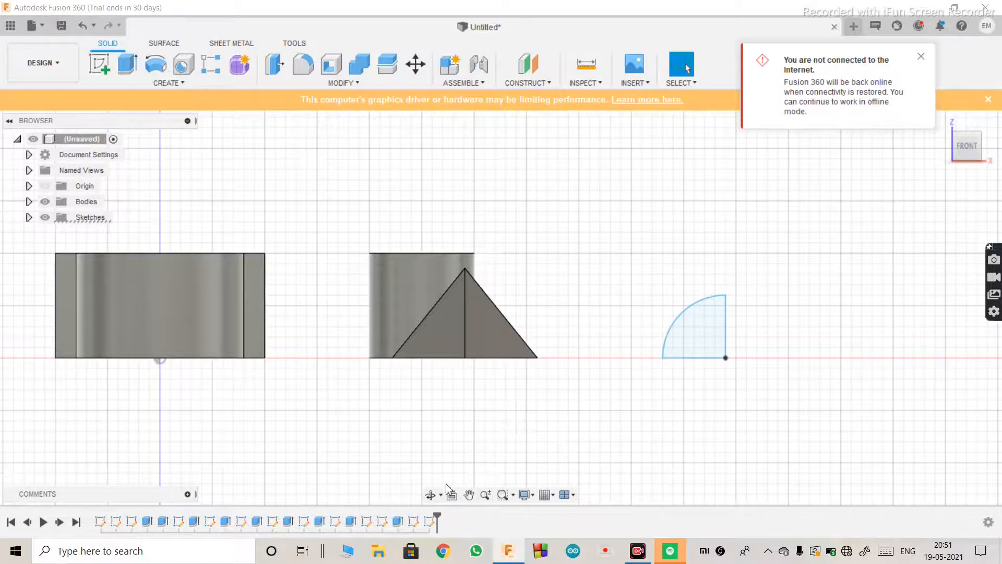
click(431, 496)
mouse_move(473, 347)
mouse_down()
mouse_move(469, 385)
mouse_move(471, 374)
mouse_up()
key(Escape)
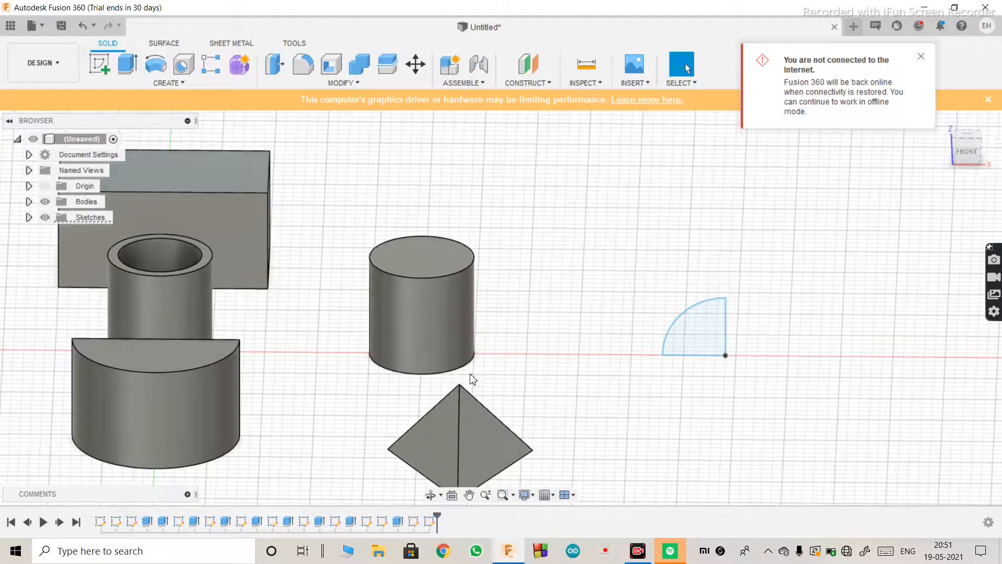
click(697, 335)
click(715, 340)
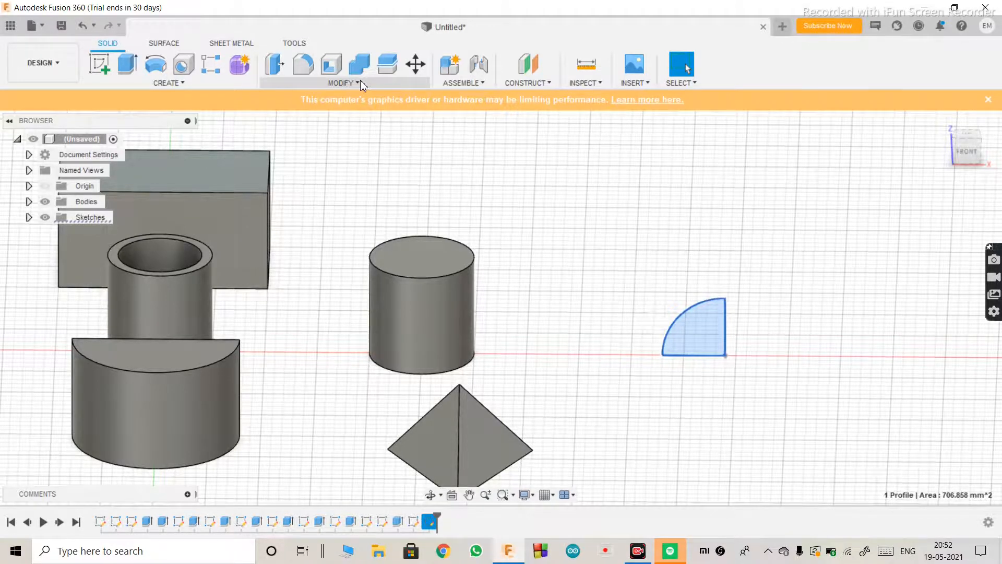
click(139, 73)
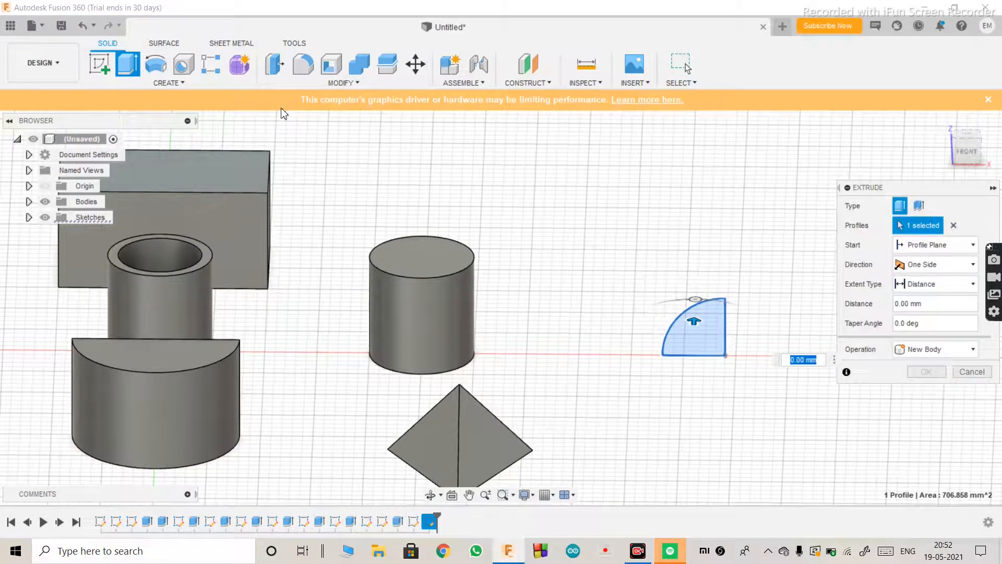
text(50)
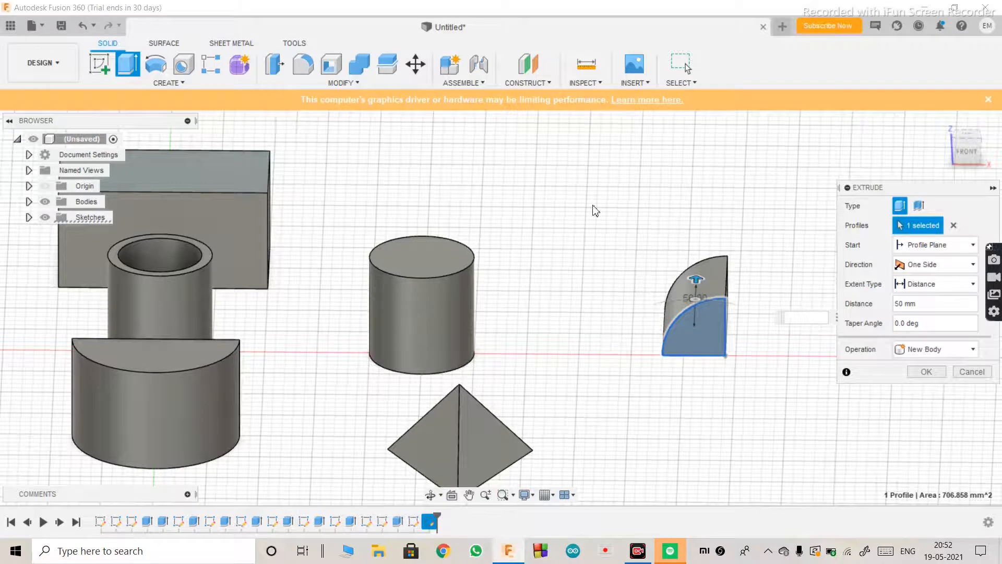
click(972, 372)
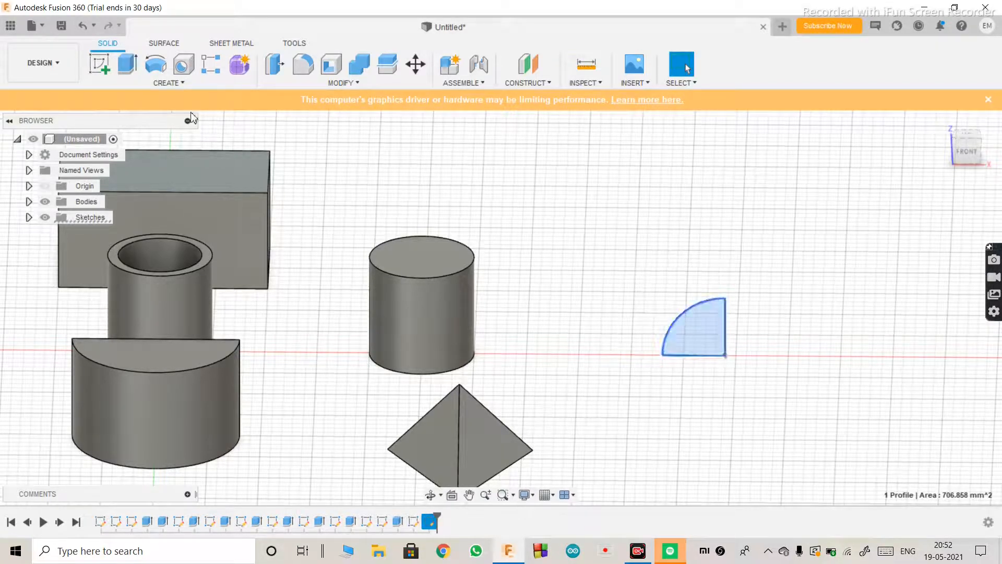
Try revolving the quarter-circle profile 360 degrees about its vertical line as a new body, and undo that revolve.
click(166, 71)
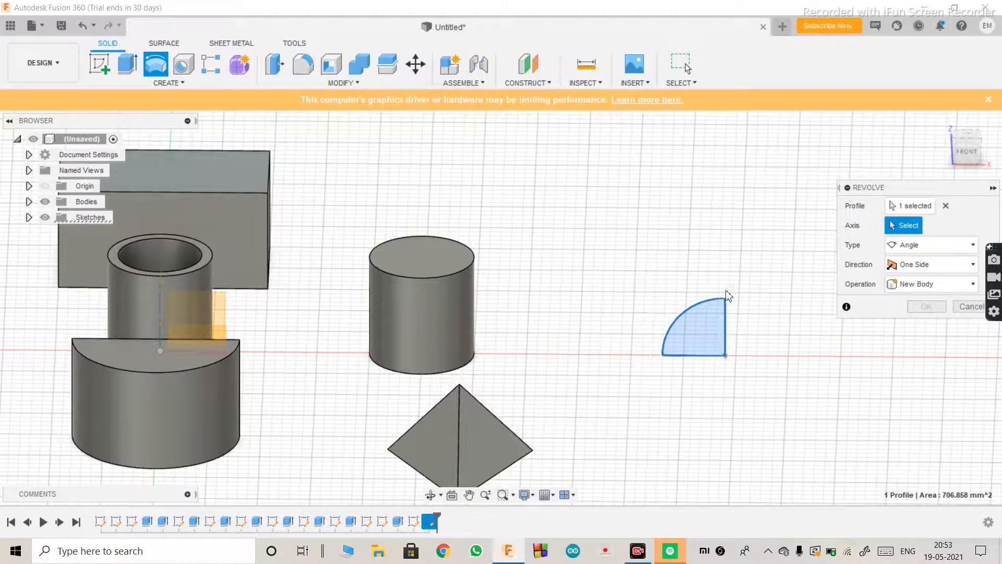
scroll(736, 335, up, 5)
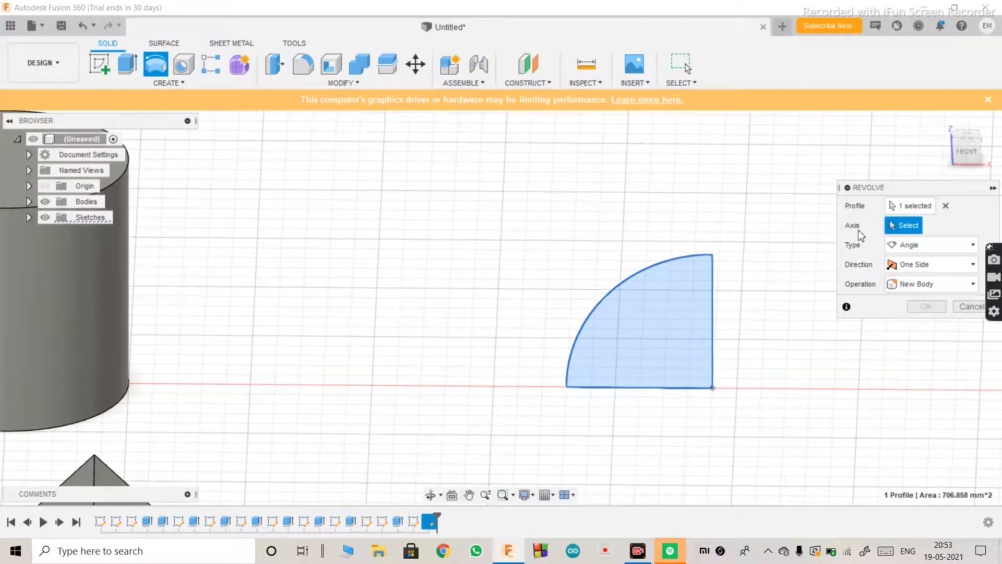
click(713, 317)
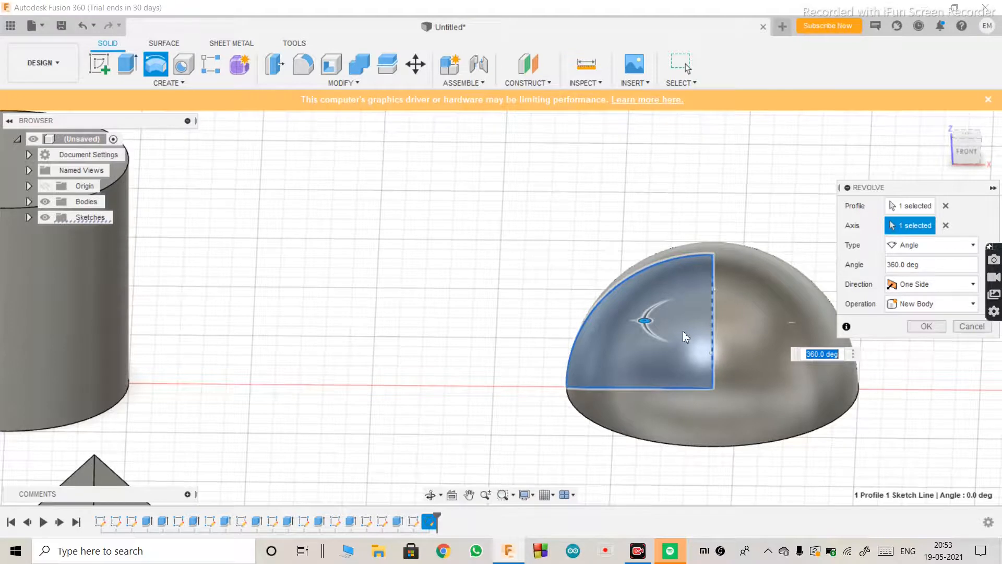
click(919, 324)
click(895, 251)
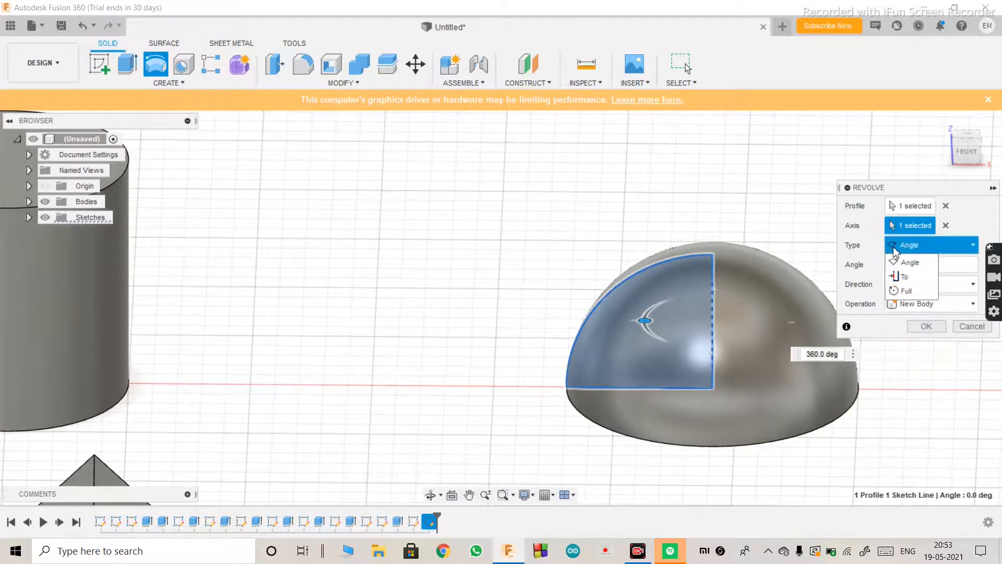
click(840, 355)
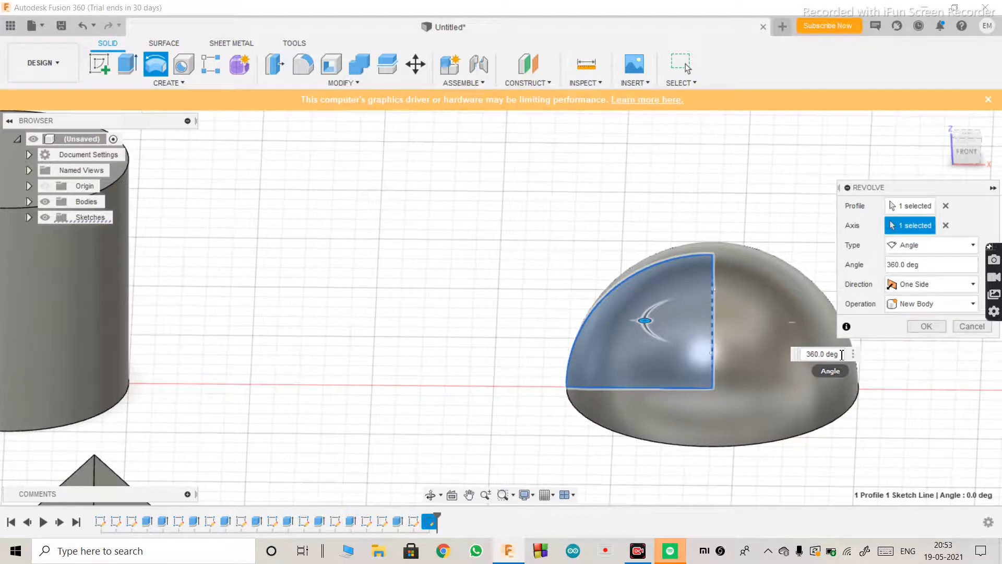
key(Return)
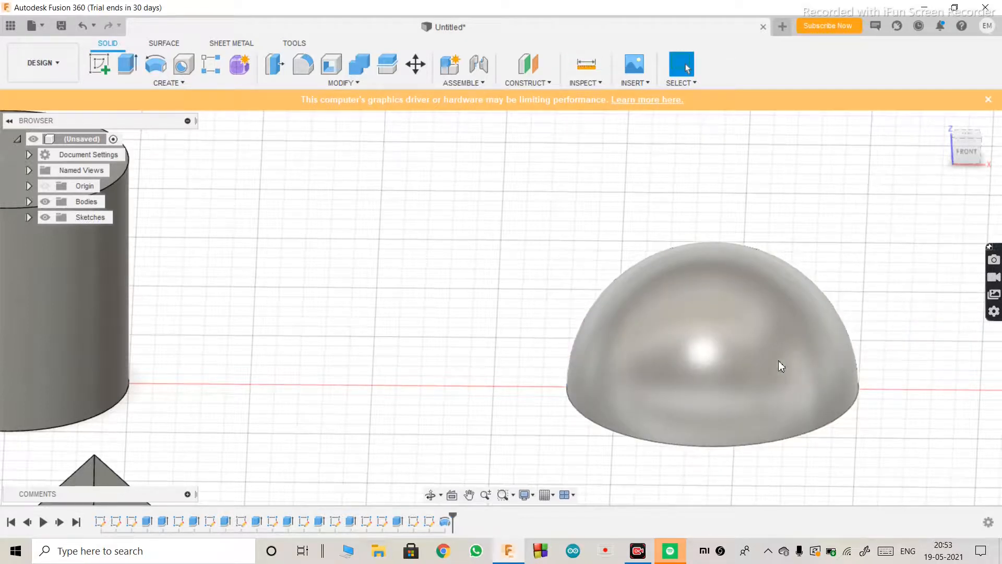
click(82, 25)
Set up a Revolve of the quarter-circle profile with its vertical line as the axis.
click(621, 333)
click(151, 68)
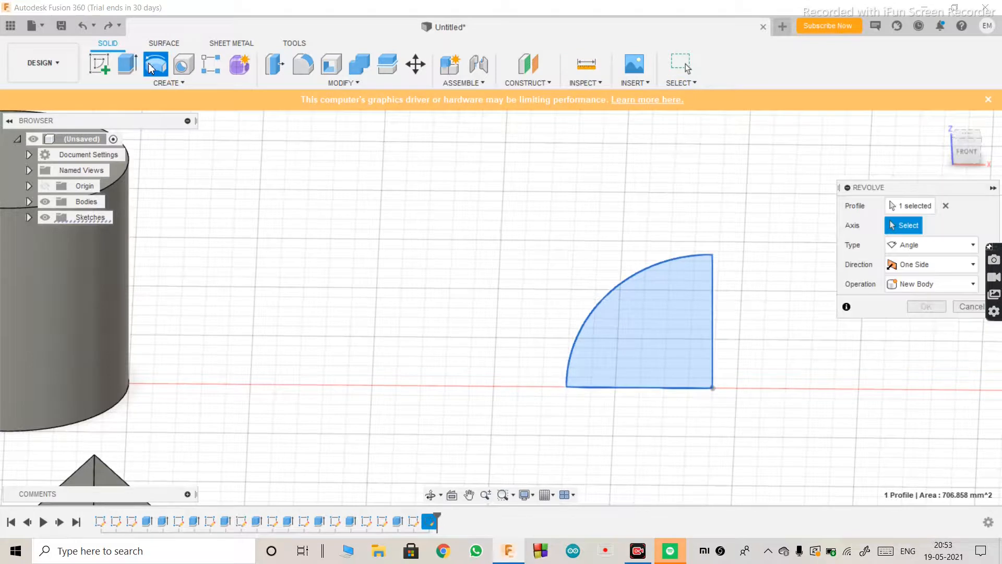
click(713, 317)
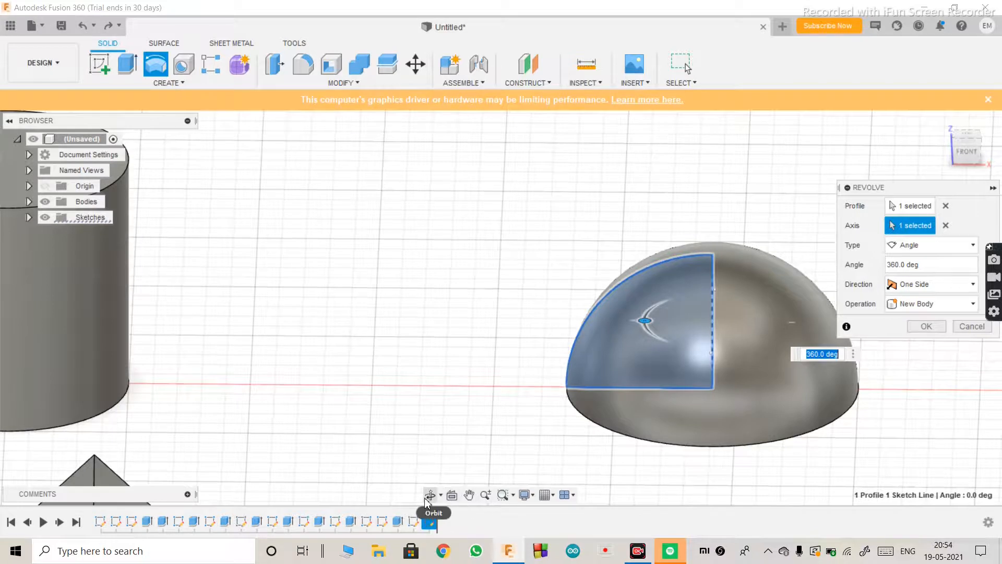
click(428, 495)
drag(725, 332, 550, 283)
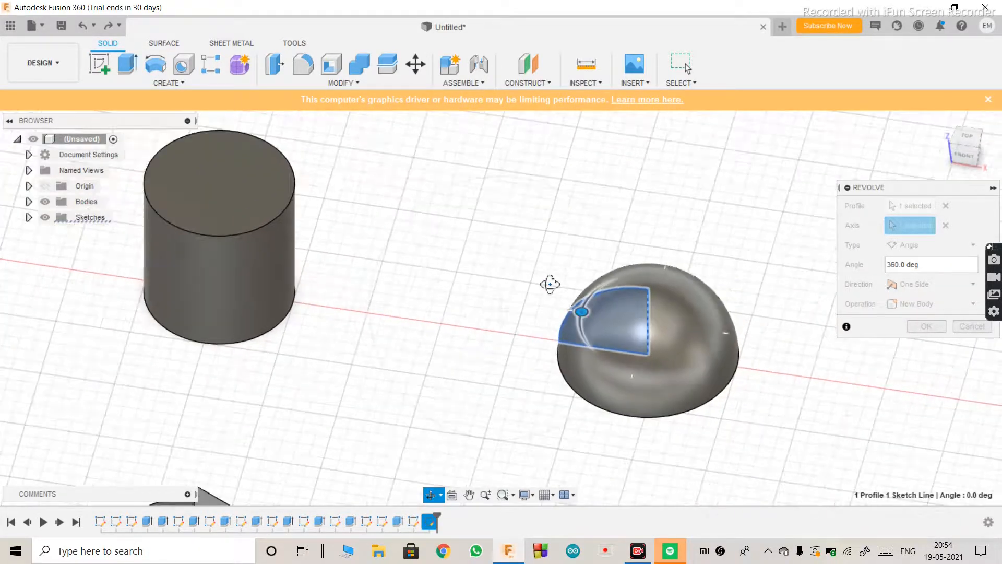
key(Escape)
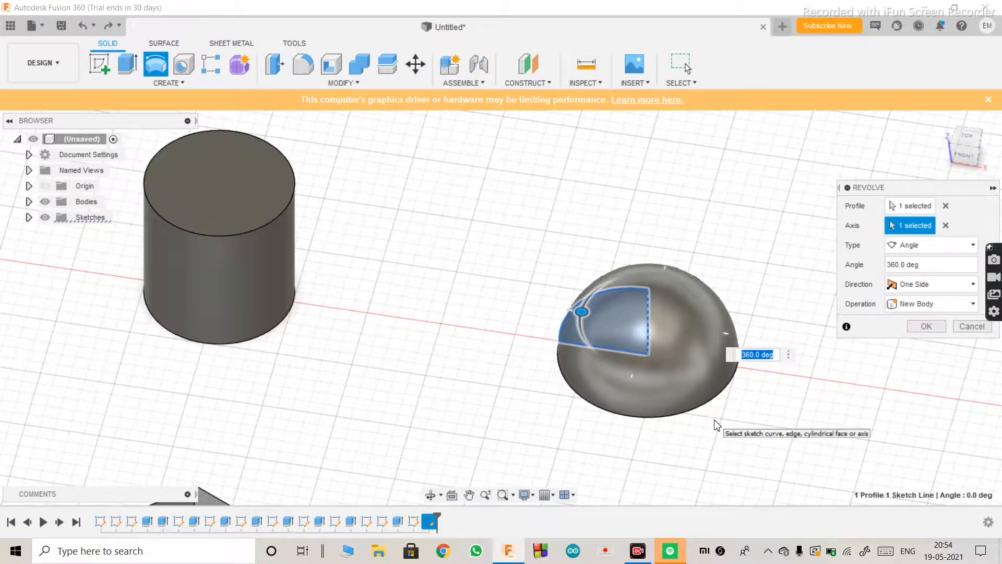
Preview the revolve at angles of 180 and 300 degrees.
key(BackSpace)
text(180)
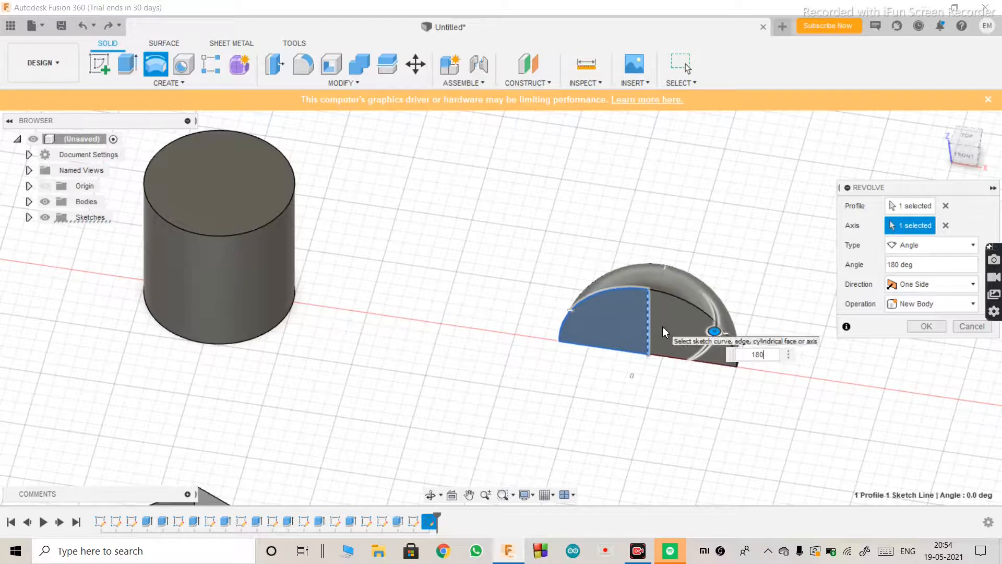
key(BackSpace)
key(BackSpace)
key(BackSpace)
text(300)
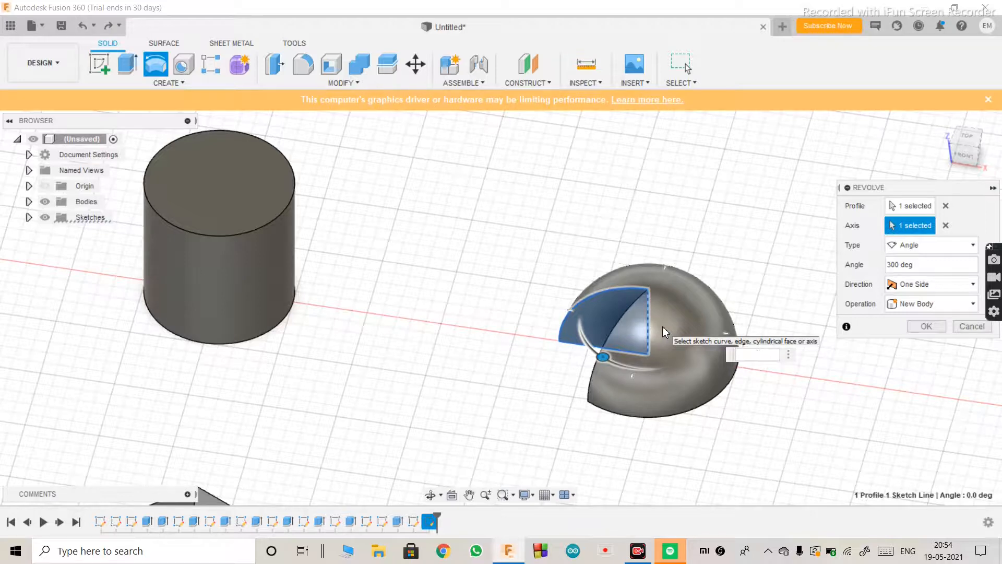
Set the revolve angle to 360 degrees and create the hemisphere as a new body.
text(360)
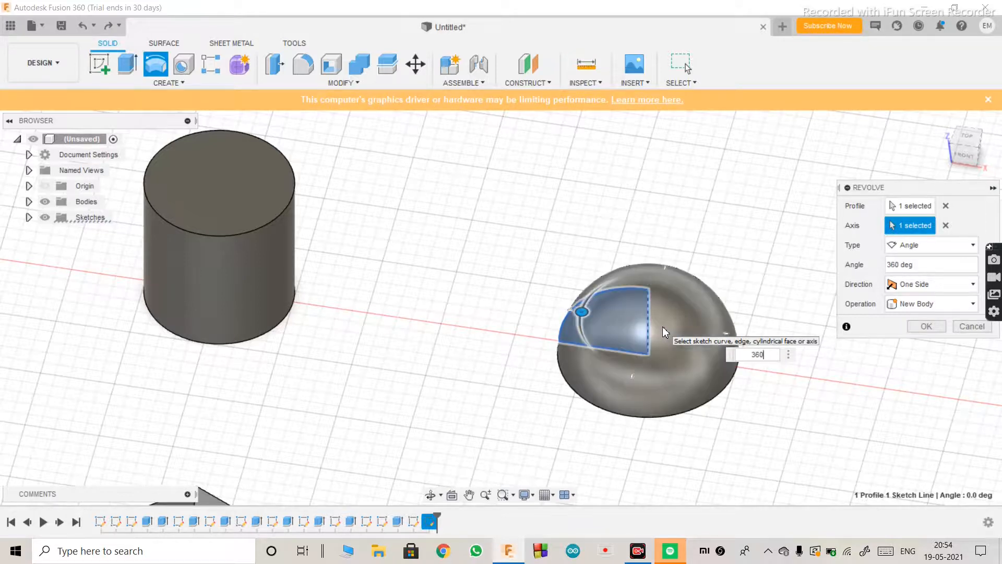
key(Return)
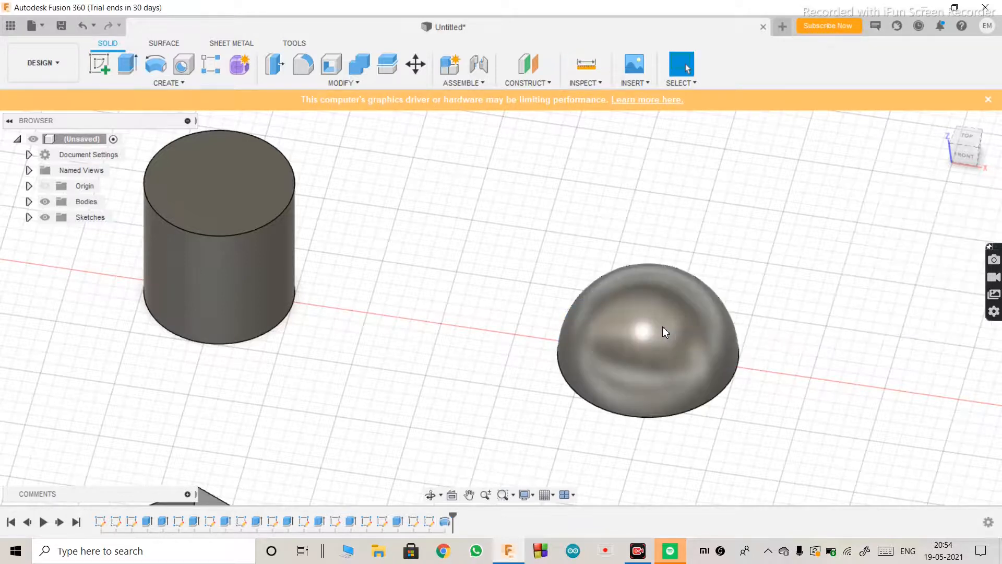
Examine the hemisphere together with the other solids from an angled overview.
click(430, 495)
mouse_move(707, 340)
mouse_down()
mouse_move(675, 254)
mouse_move(670, 295)
mouse_move(689, 351)
mouse_move(753, 290)
mouse_move(613, 317)
mouse_move(620, 293)
mouse_move(620, 324)
mouse_move(691, 284)
mouse_move(716, 291)
mouse_move(713, 339)
mouse_move(624, 346)
mouse_move(624, 311)
mouse_move(642, 315)
mouse_up()
scroll(501, 206, down, 3)
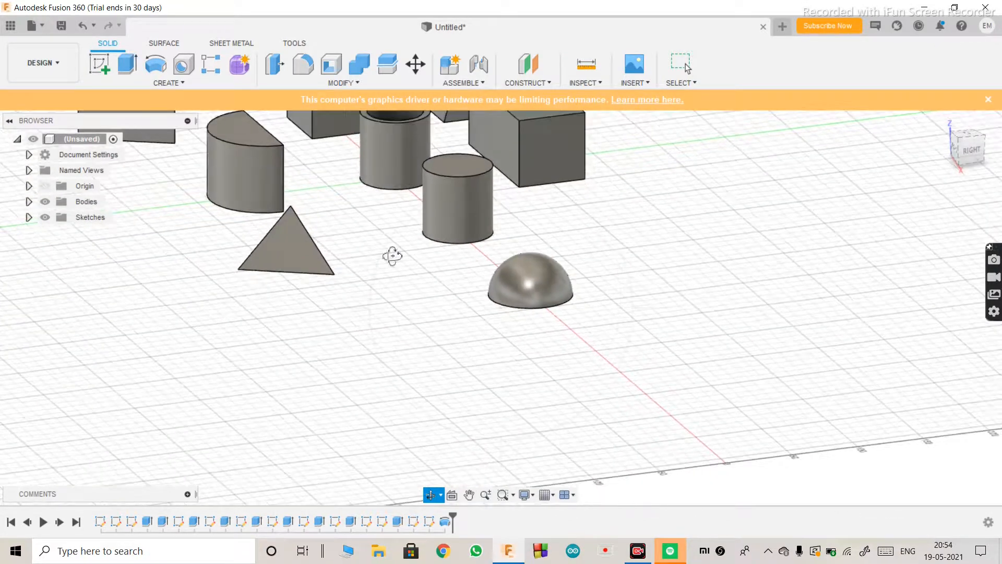
scroll(277, 362, down, 3)
scroll(311, 217, up, 3)
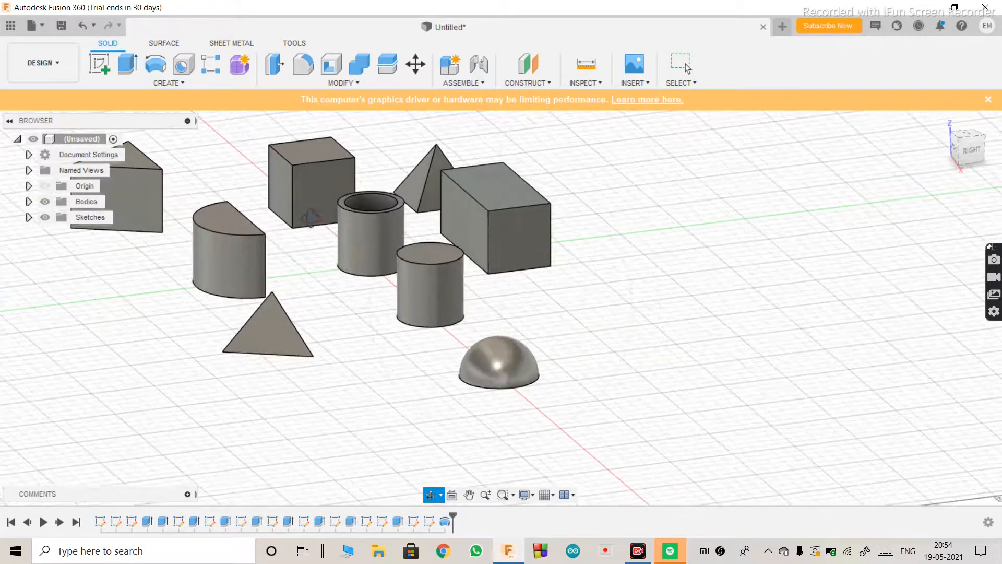
scroll(414, 313, up, 2)
scroll(414, 313, down, 2)
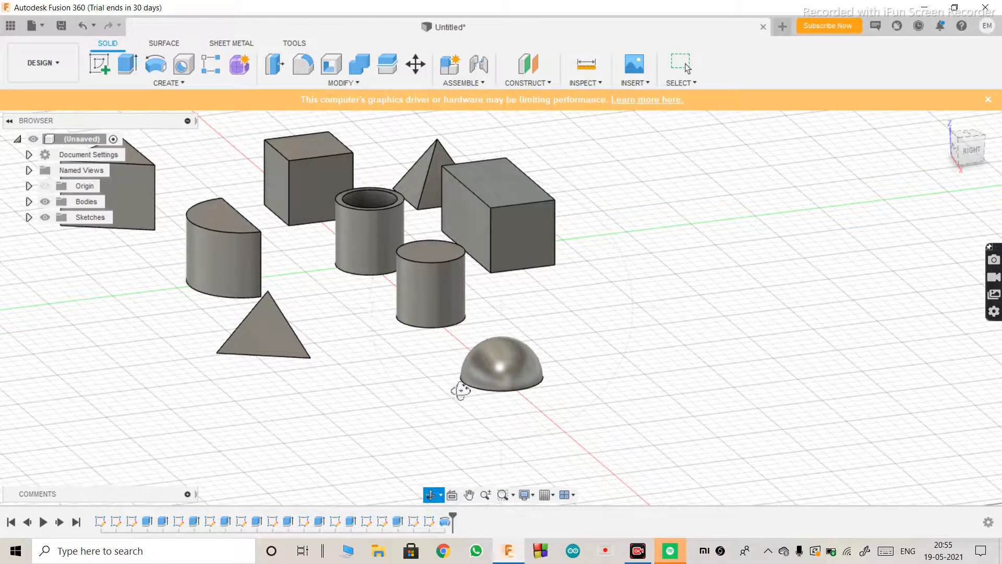
scroll(523, 355, down, 3)
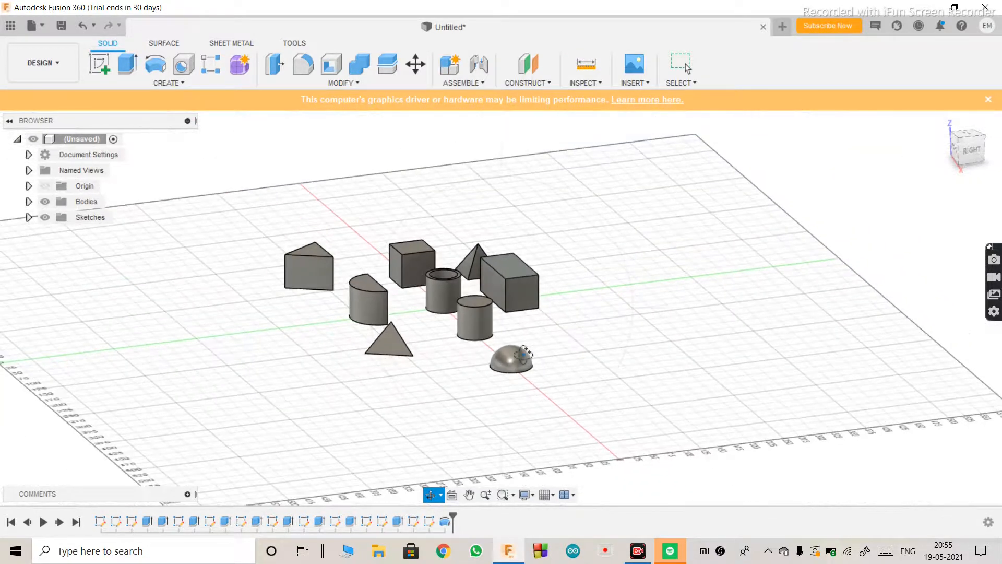
scroll(415, 248, up, 3)
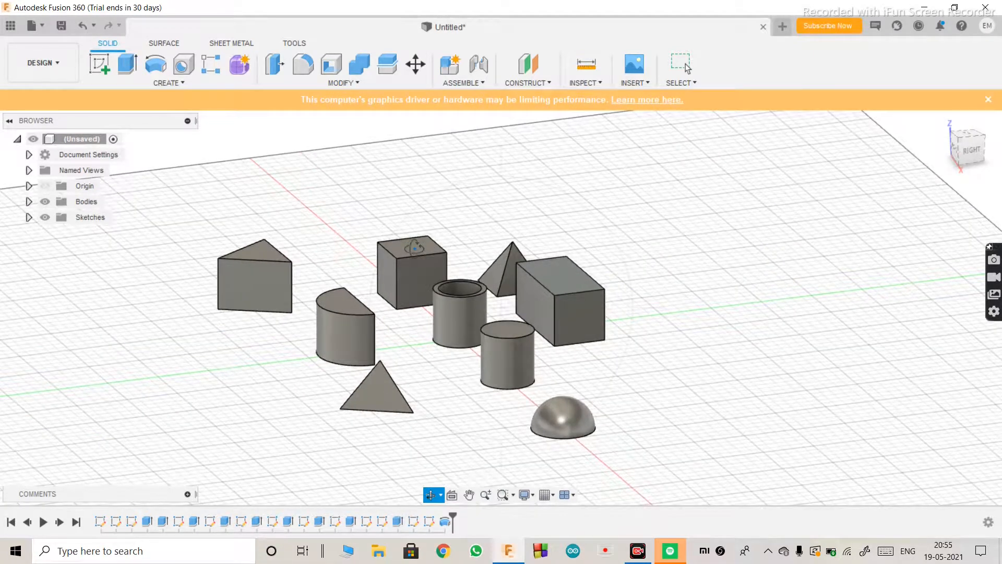
Sketch a 60 mm diameter circle on the right plane, centred on the horizontal axis about 200 mm from the origin.
click(105, 65)
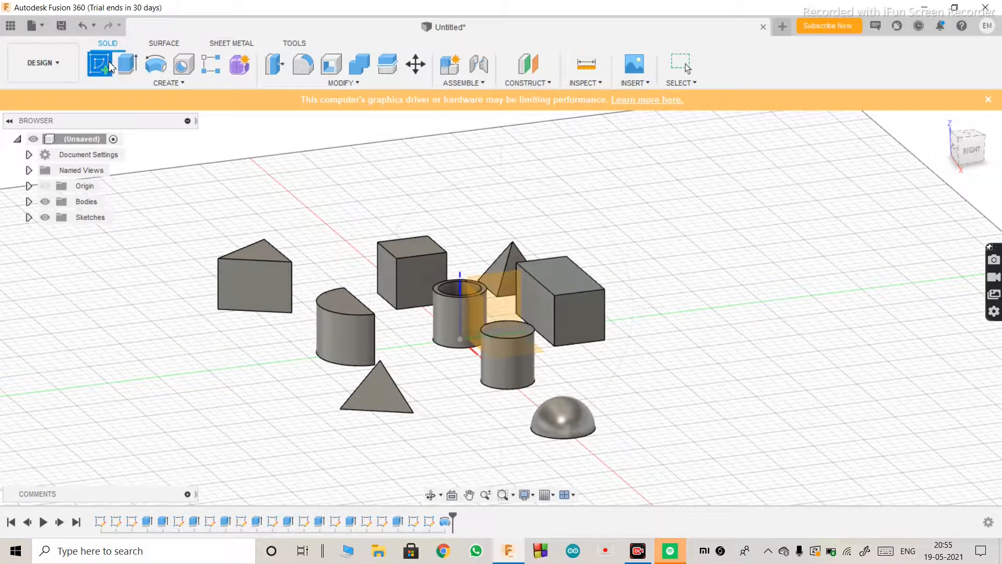
click(504, 302)
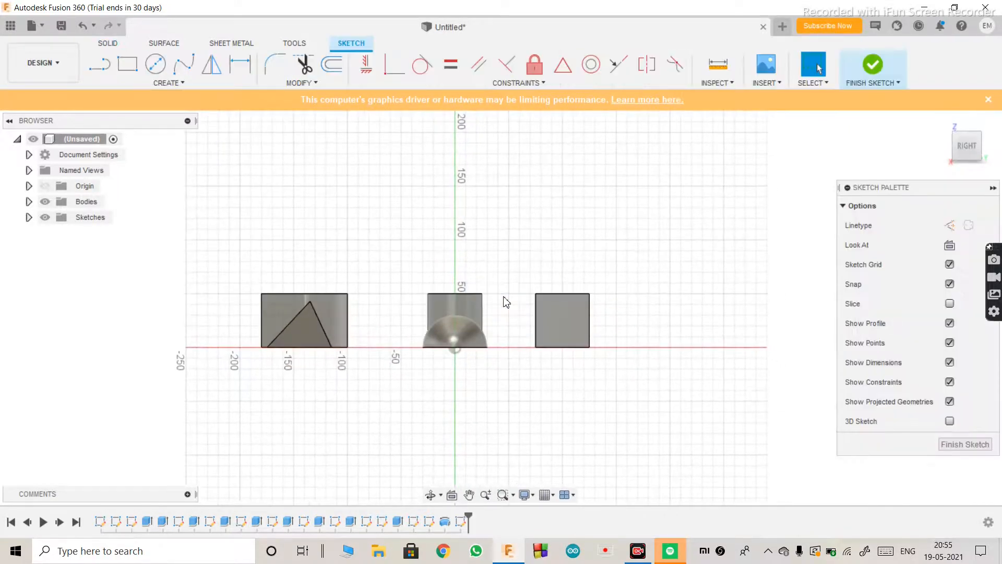
scroll(634, 376, down, 2)
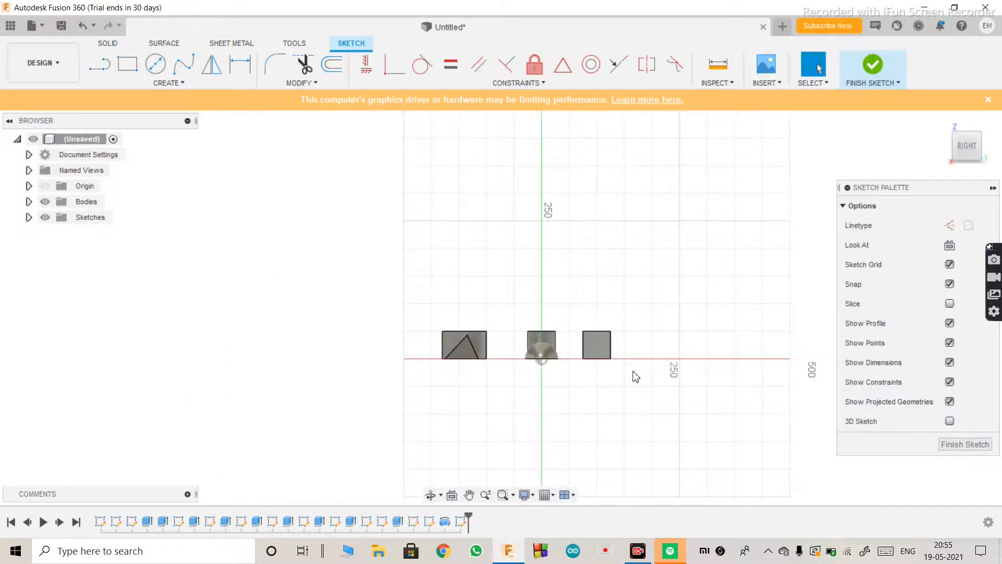
scroll(634, 377, up, 4)
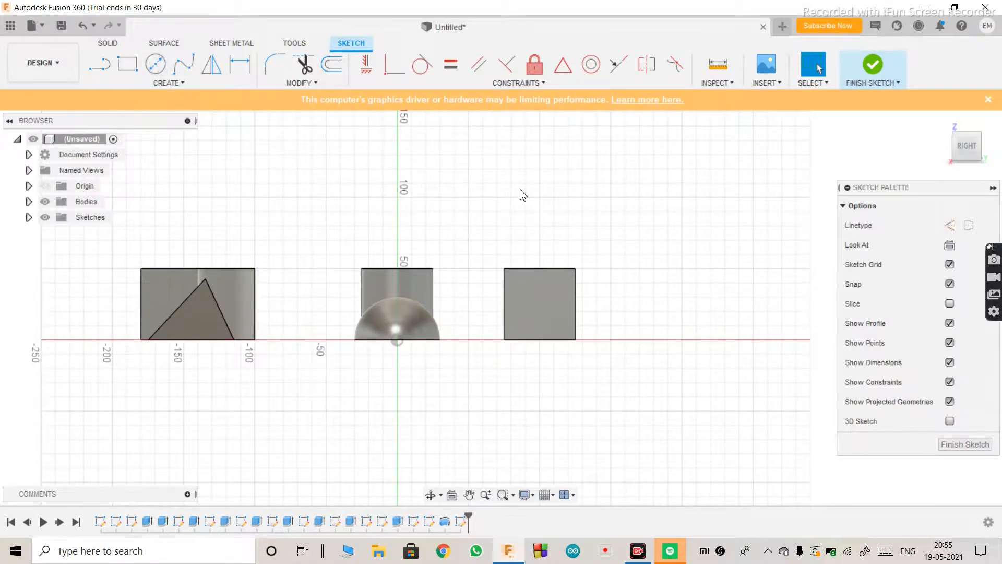
key(c)
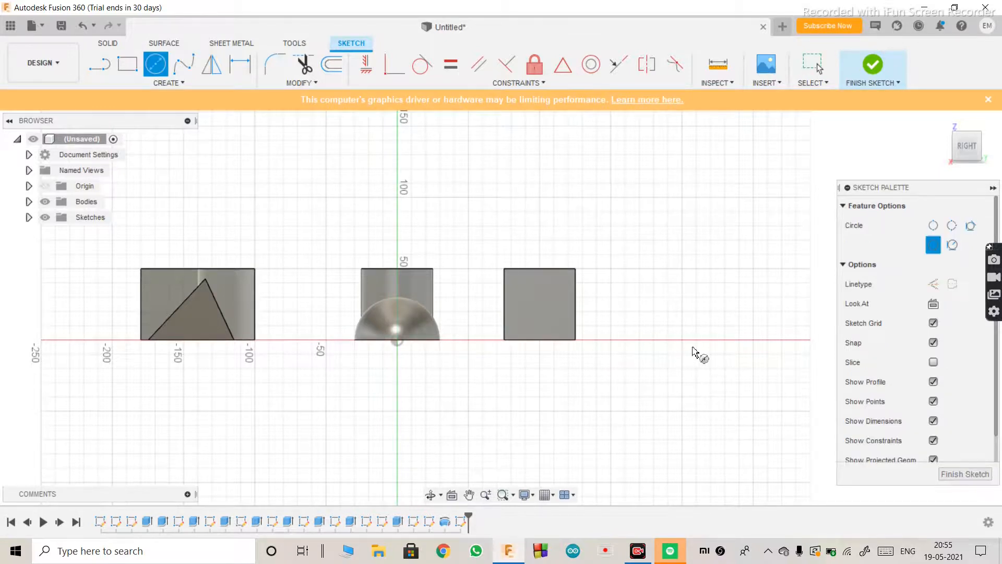
click(682, 340)
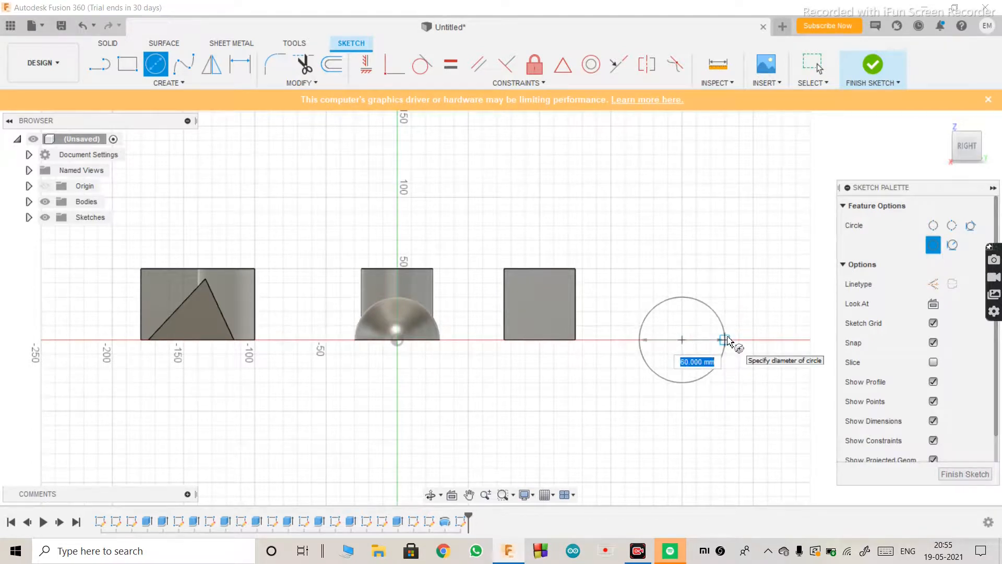
click(728, 341)
Draw a vertical line through the circle's centre, from its lowest point to its highest point.
key(l)
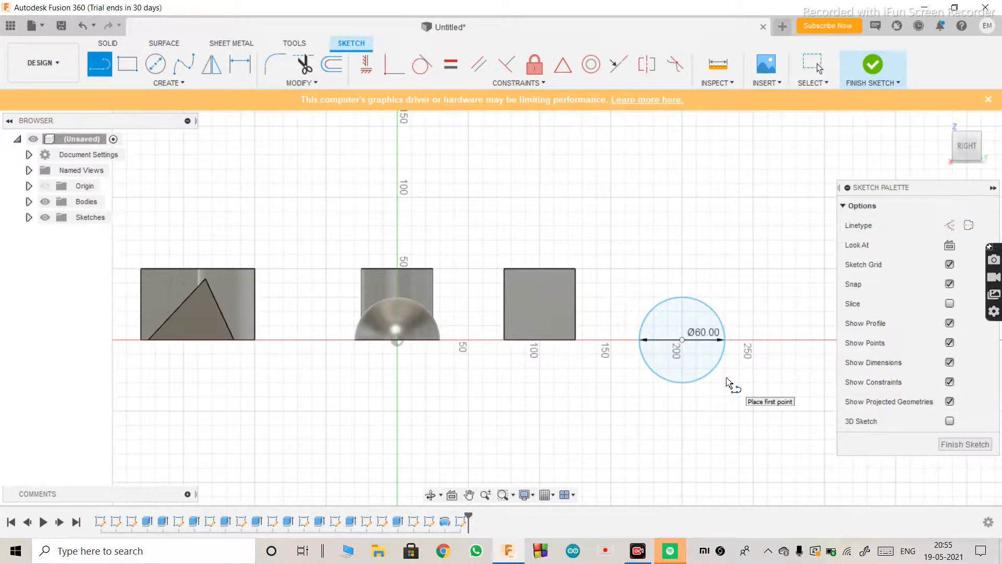
click(682, 384)
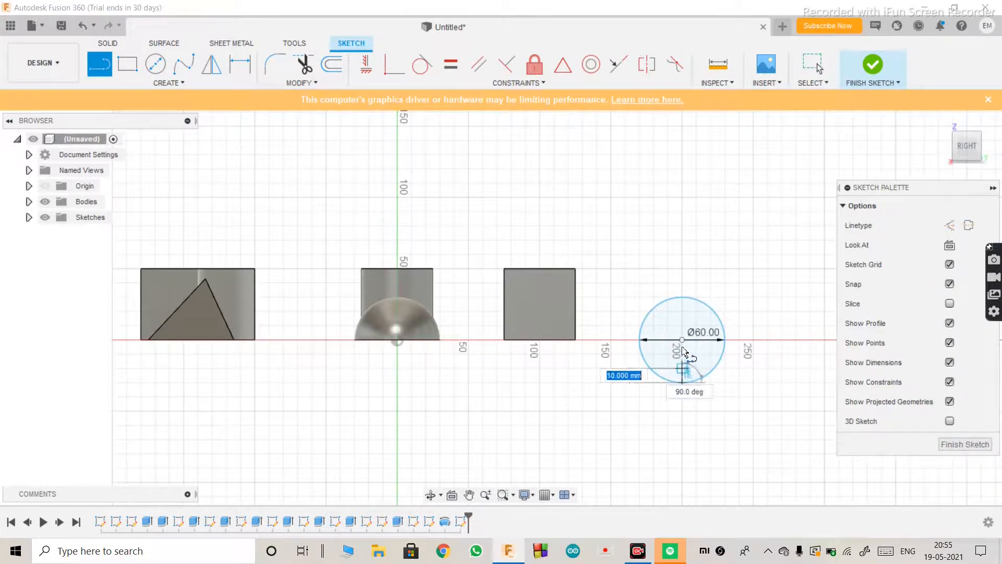
click(682, 304)
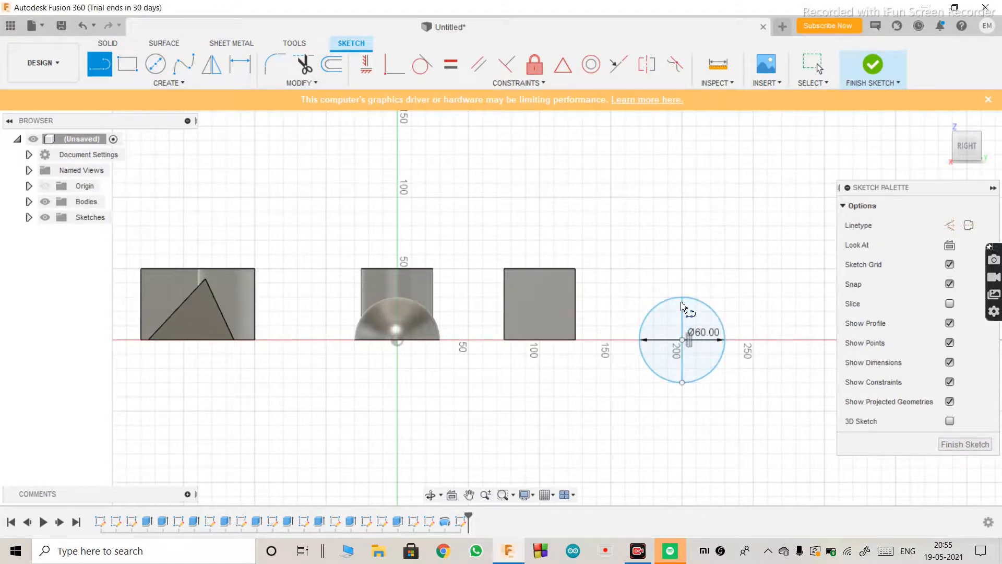
key(Escape)
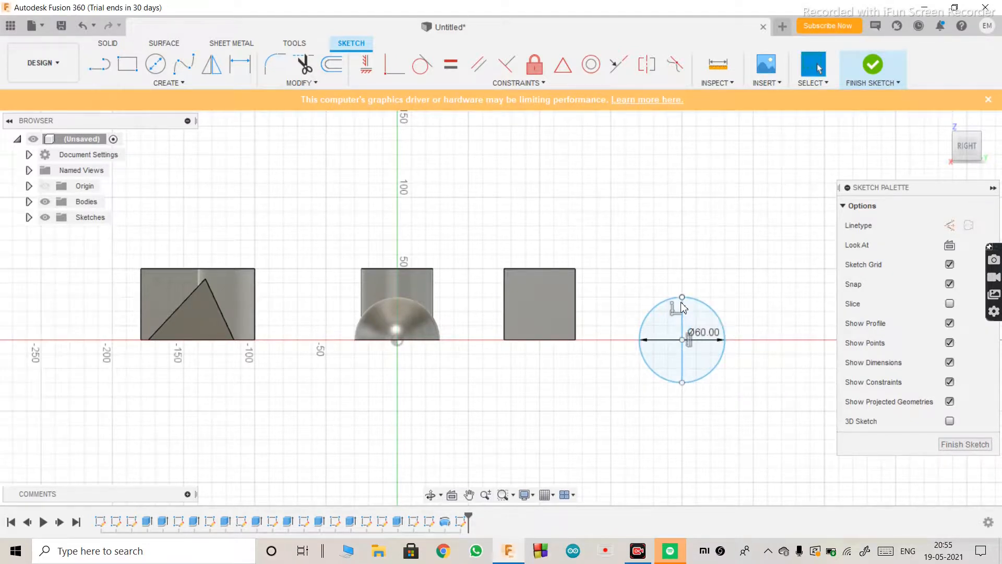
Trim away the half of the 60 mm circle farthest from the origin, leaving a closed semicircle, and finish the sketch.
key(t)
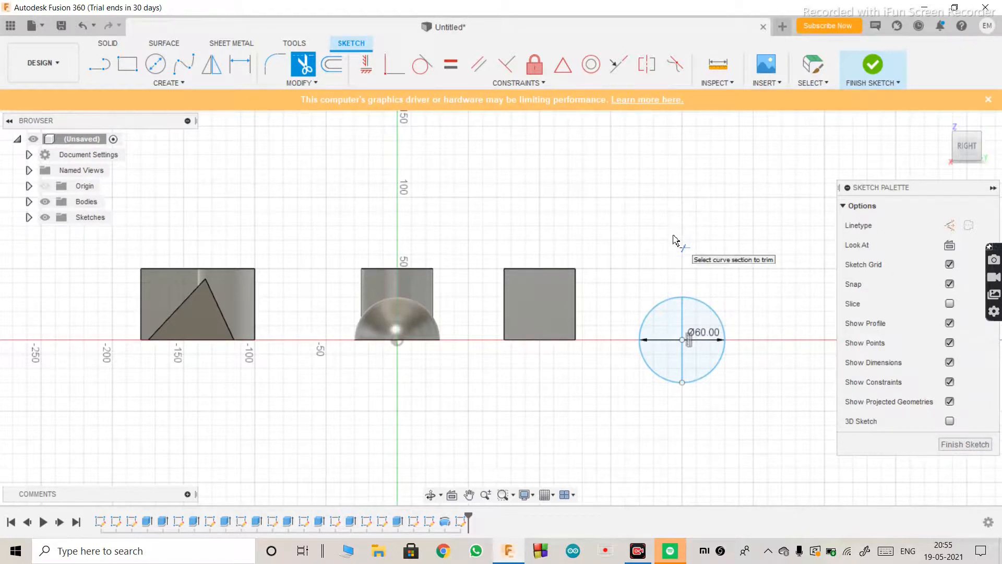
click(718, 327)
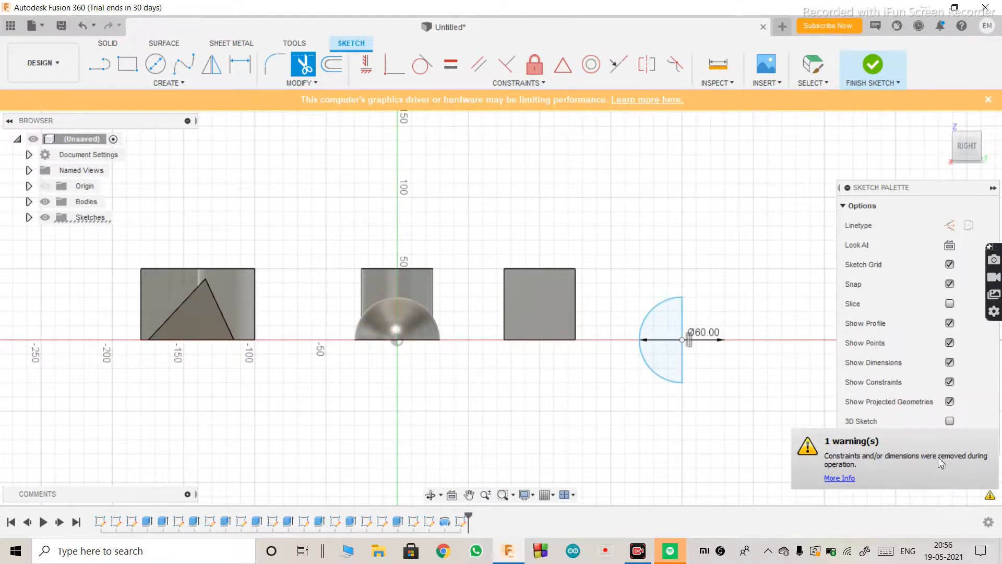
click(965, 445)
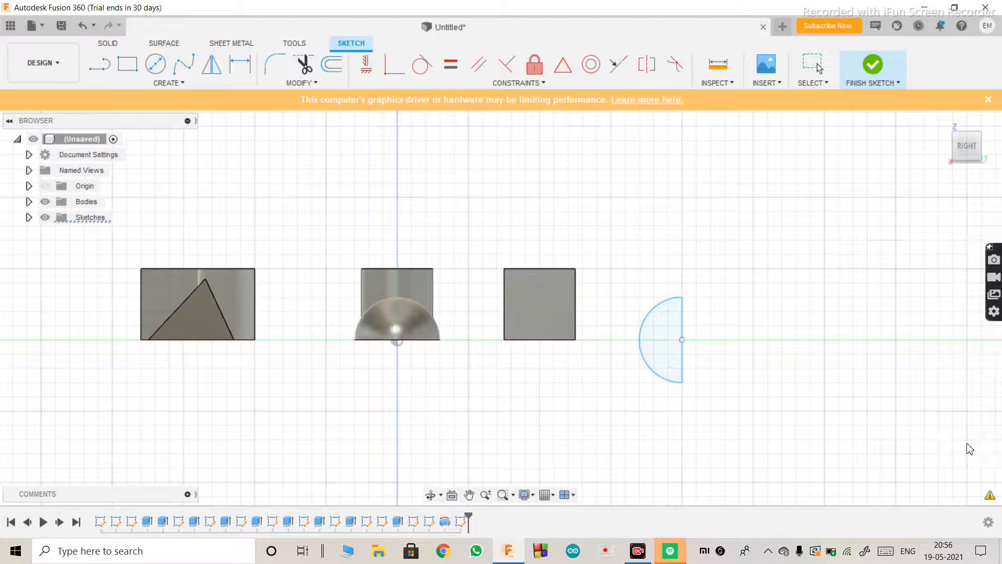
Revolve the semicircle profile 360 degrees about its straight vertical edge to create a sphere as a new body.
click(430, 496)
drag(443, 358, 445, 383)
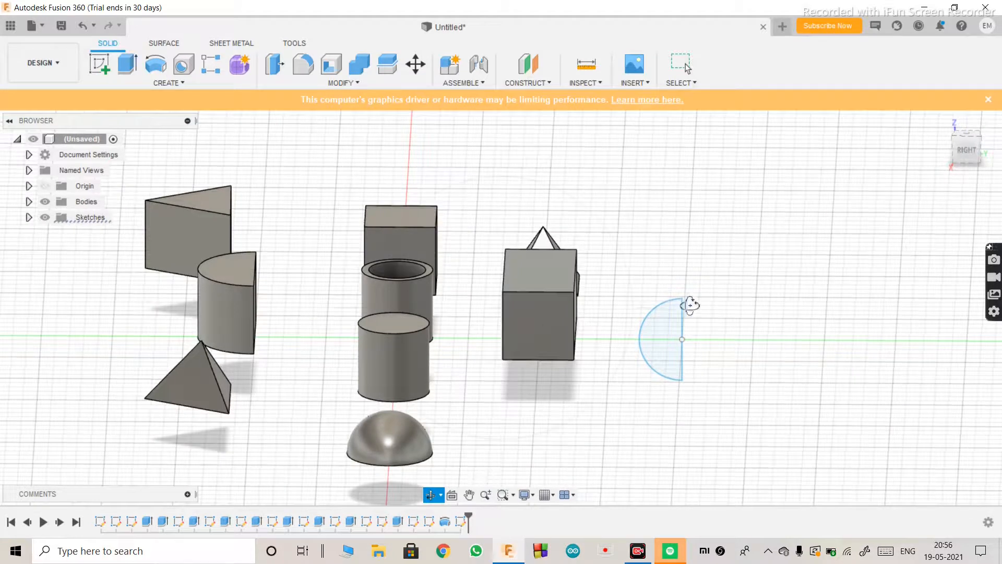
key(Escape)
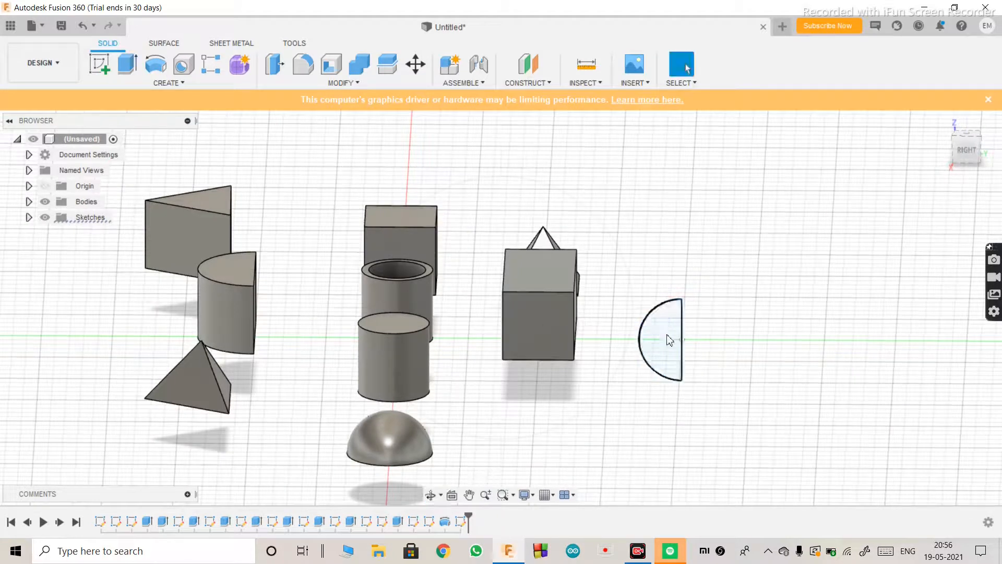
click(667, 335)
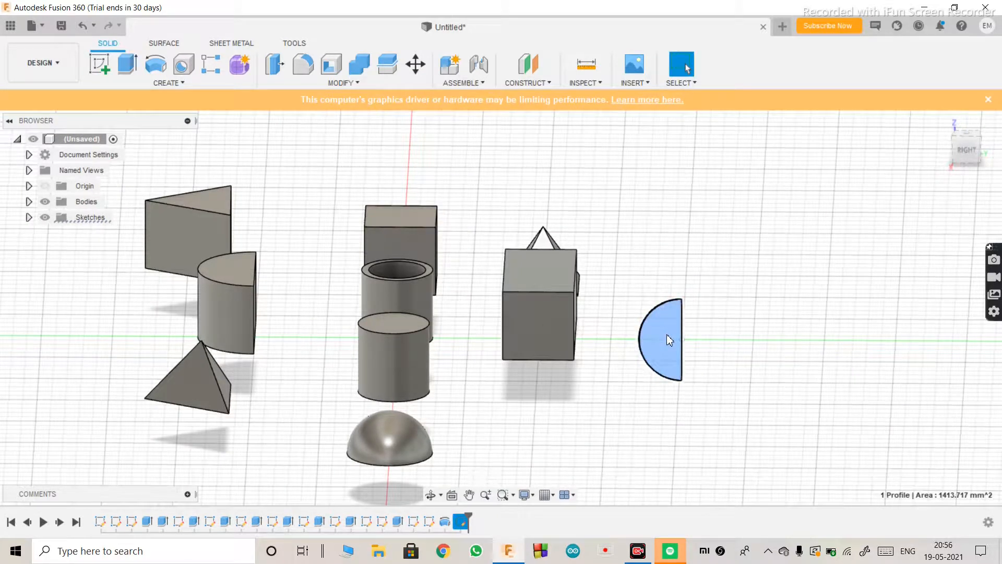
click(231, 296)
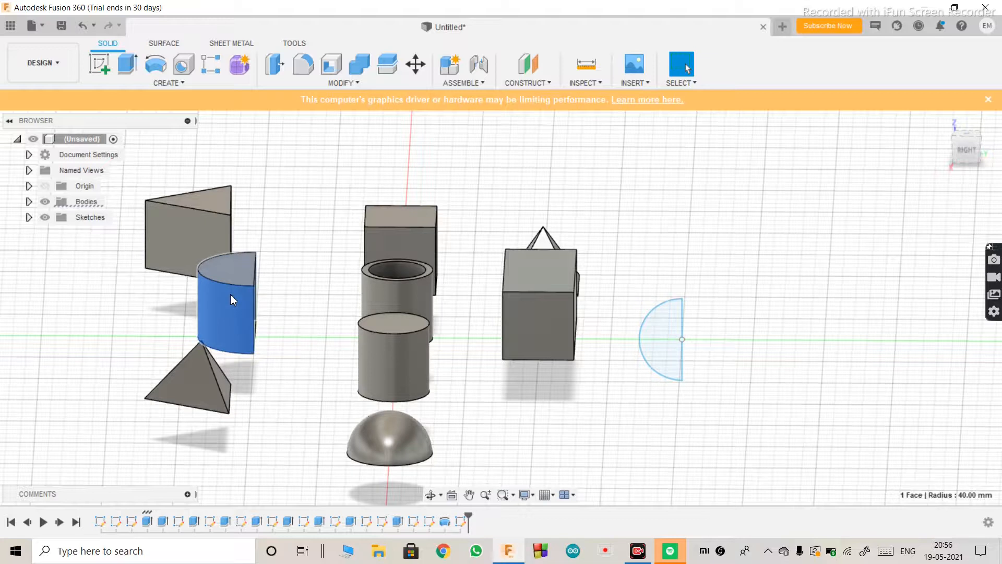
key(Escape)
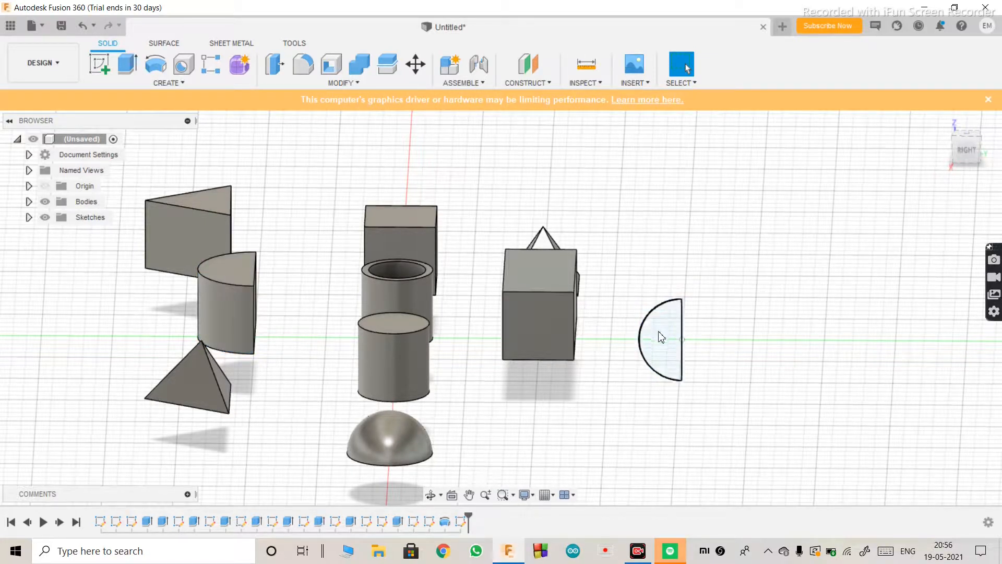
click(660, 337)
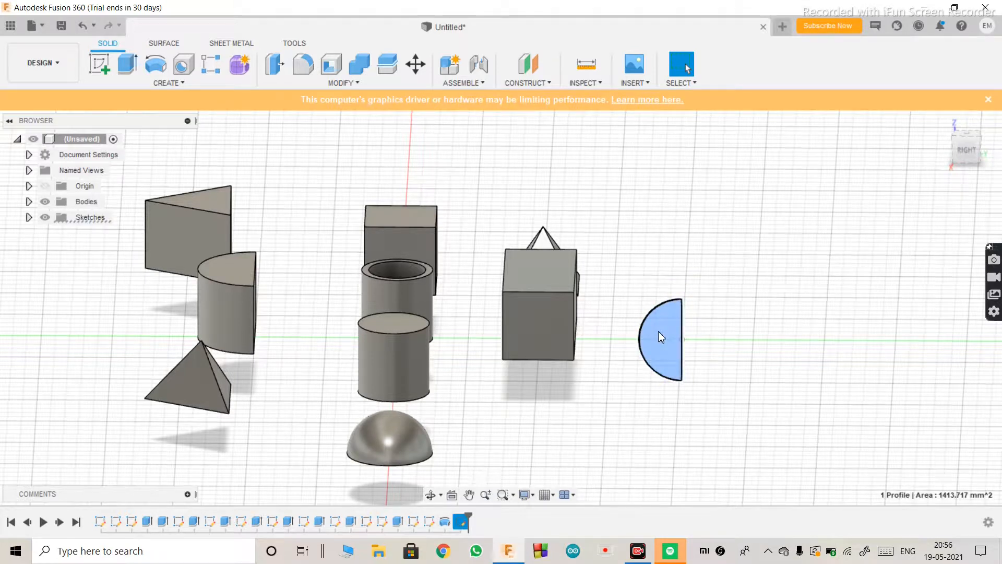
scroll(720, 375, up, 5)
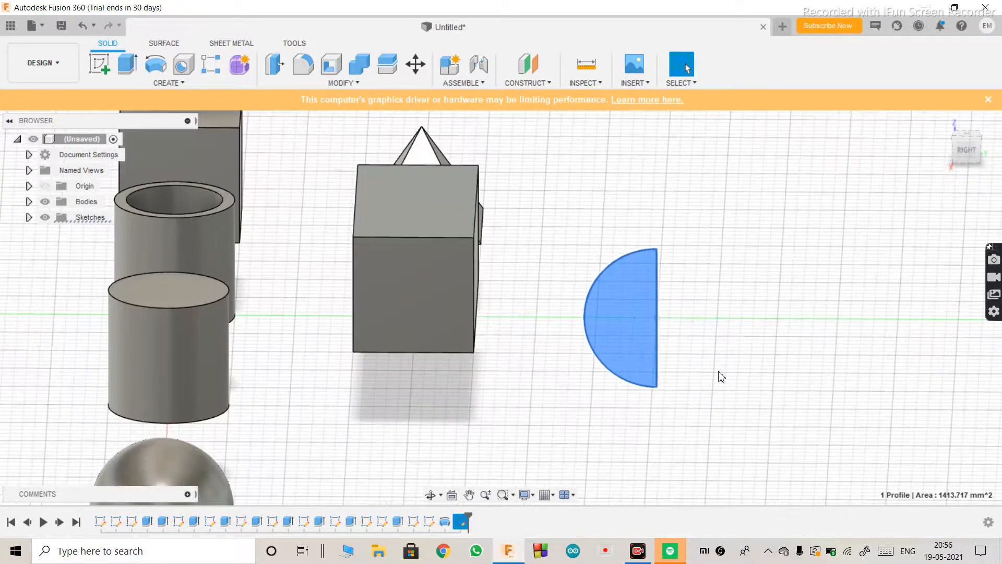
click(155, 64)
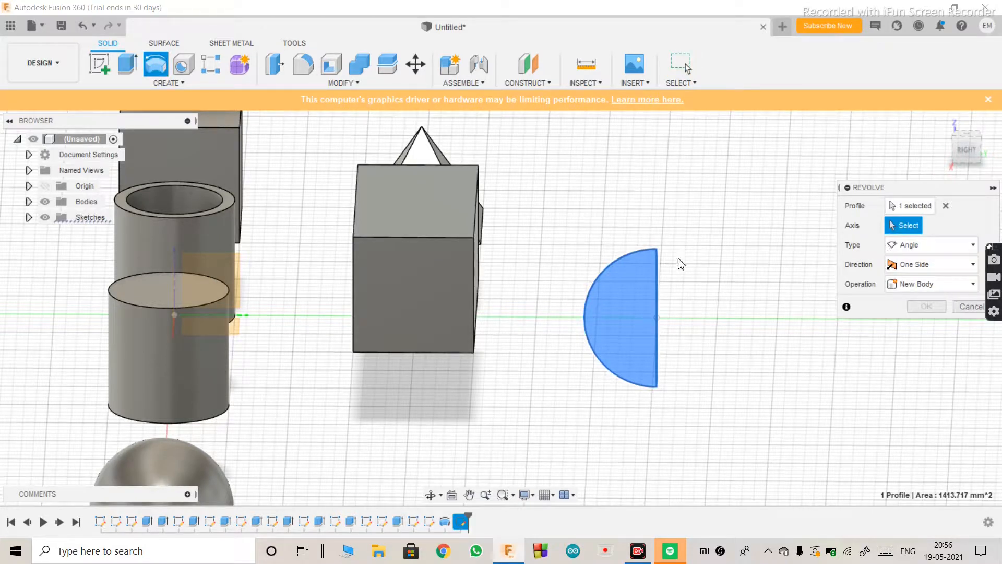
click(659, 291)
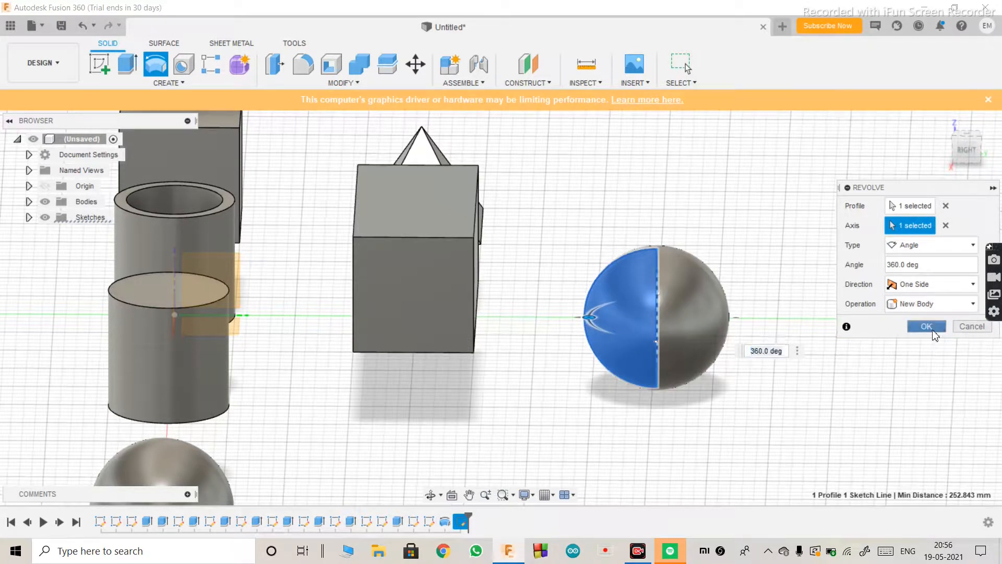
click(929, 328)
Examine the sphere together with all the other solids from several angled overviews.
scroll(666, 351, up, 2)
scroll(666, 352, down, 4)
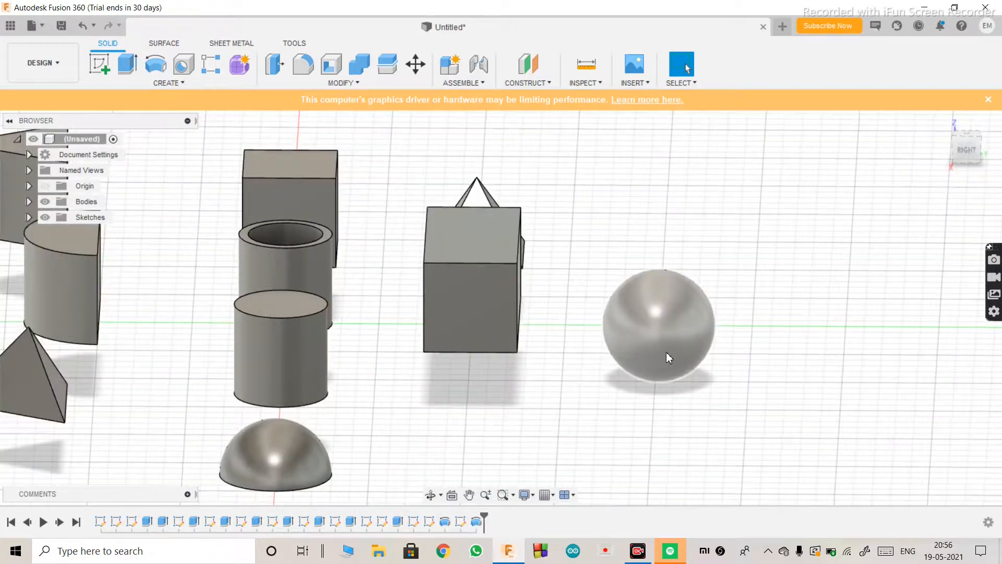
click(431, 495)
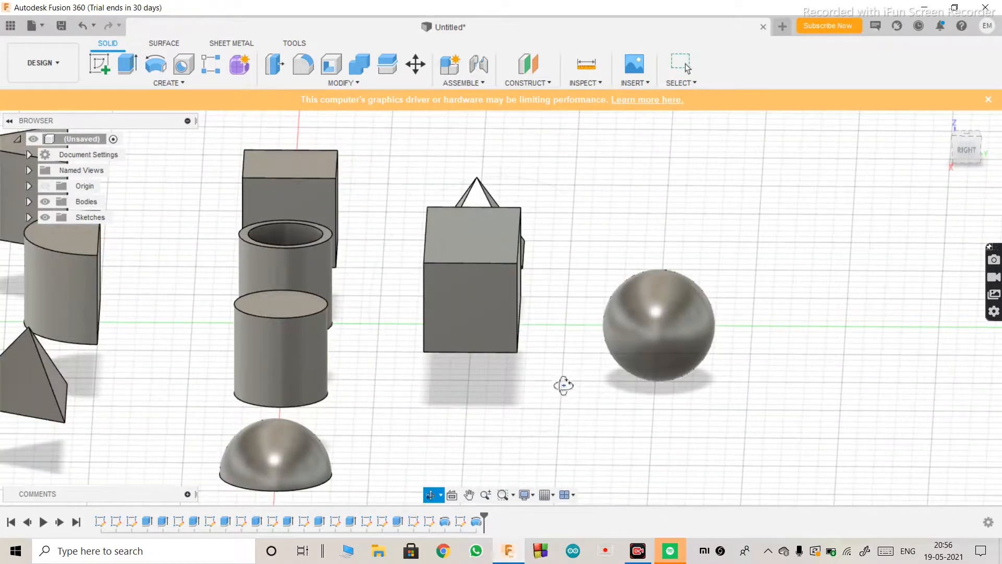
drag(583, 379, 497, 377)
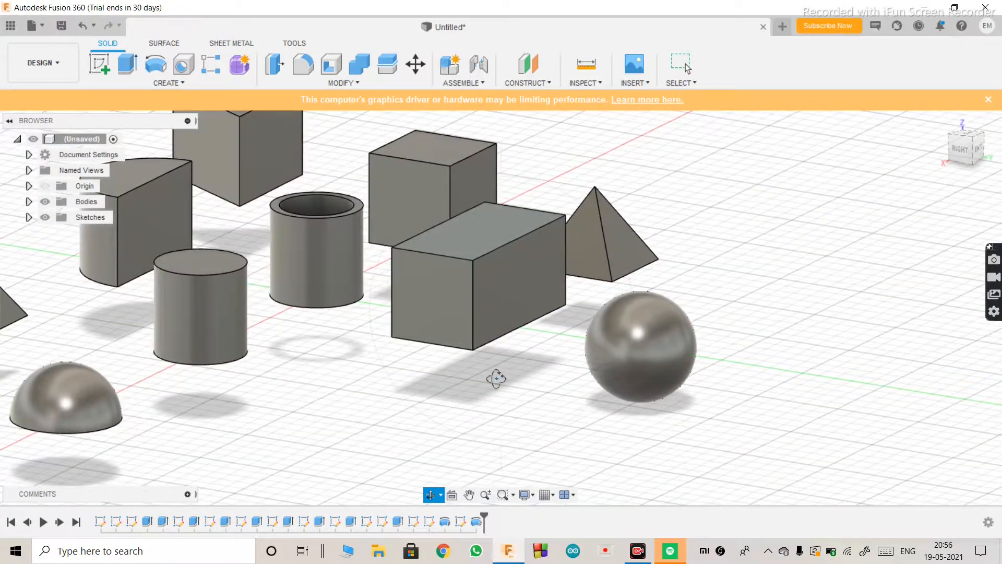
scroll(496, 379, down, 3)
scroll(312, 317, up, 2)
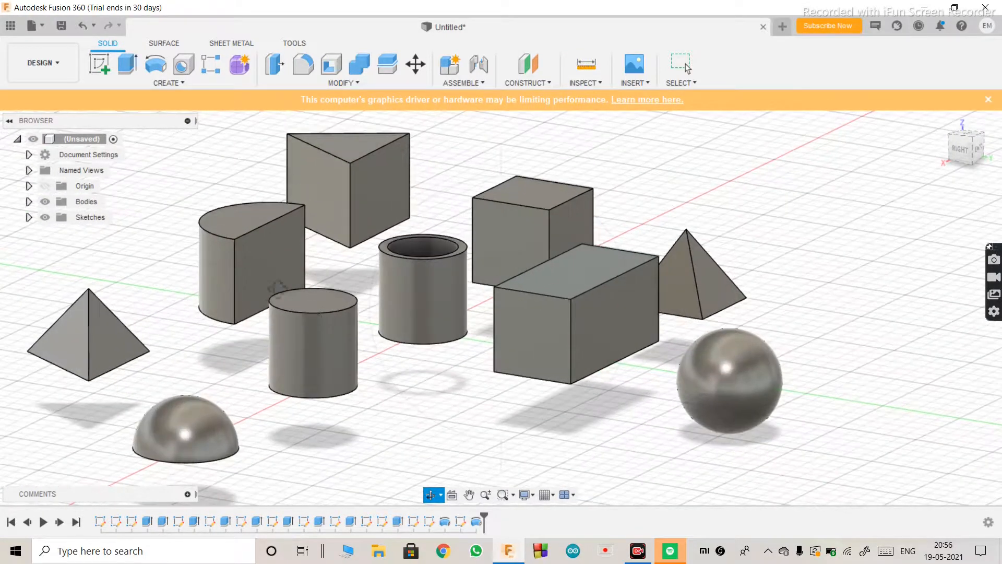
scroll(216, 190, up, 2)
scroll(216, 190, down, 3)
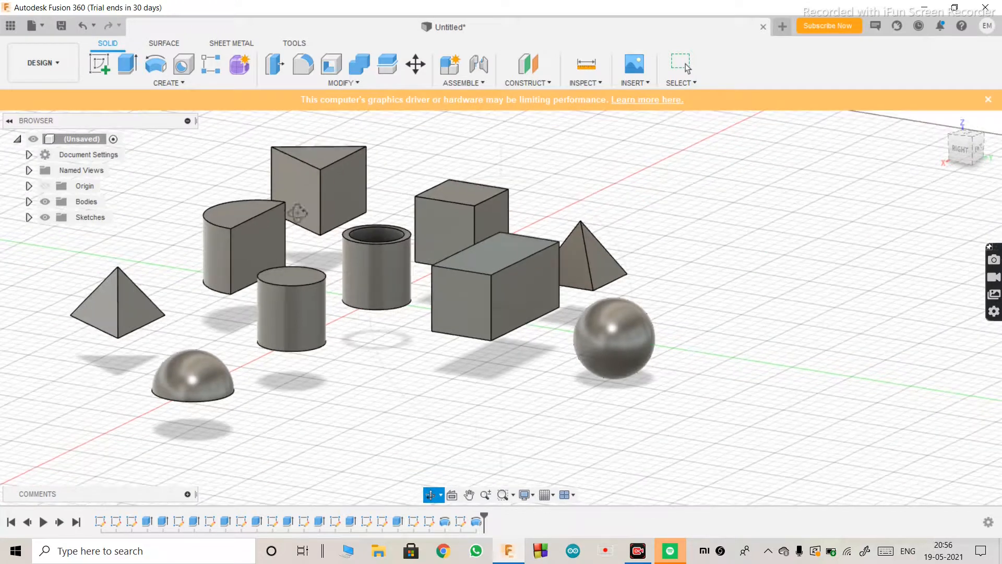
scroll(662, 378, down, 1)
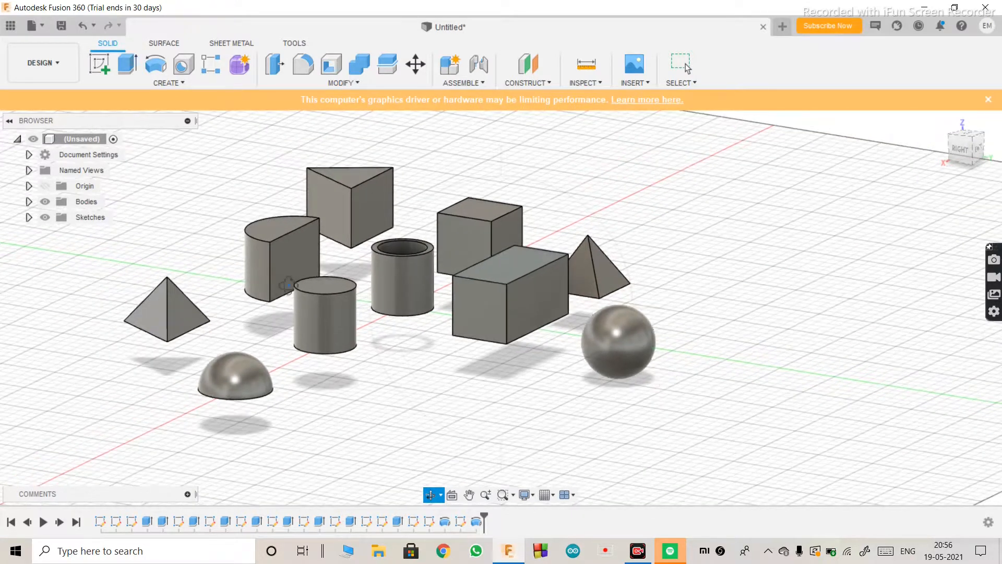
scroll(287, 283, up, 2)
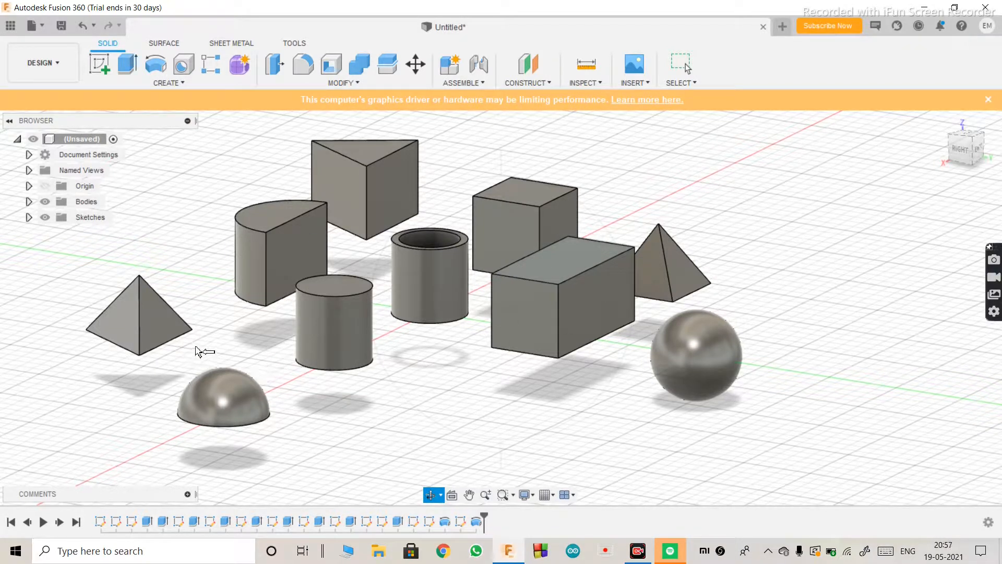
shift+middle_drag(513, 290, 463, 378)
scroll(462, 378, down, 5)
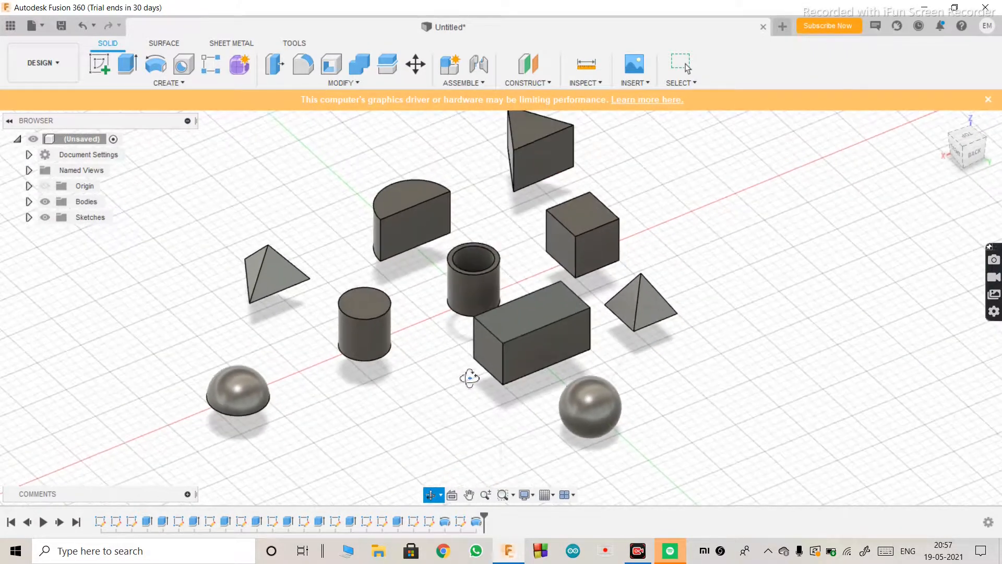
scroll(470, 378, down, 1)
scroll(469, 378, up, 1)
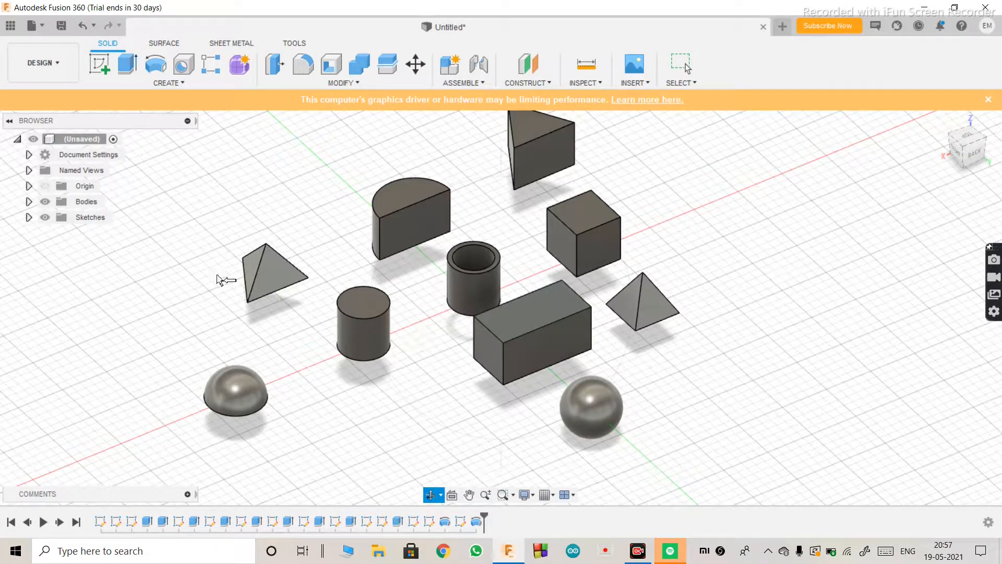
key(Escape)
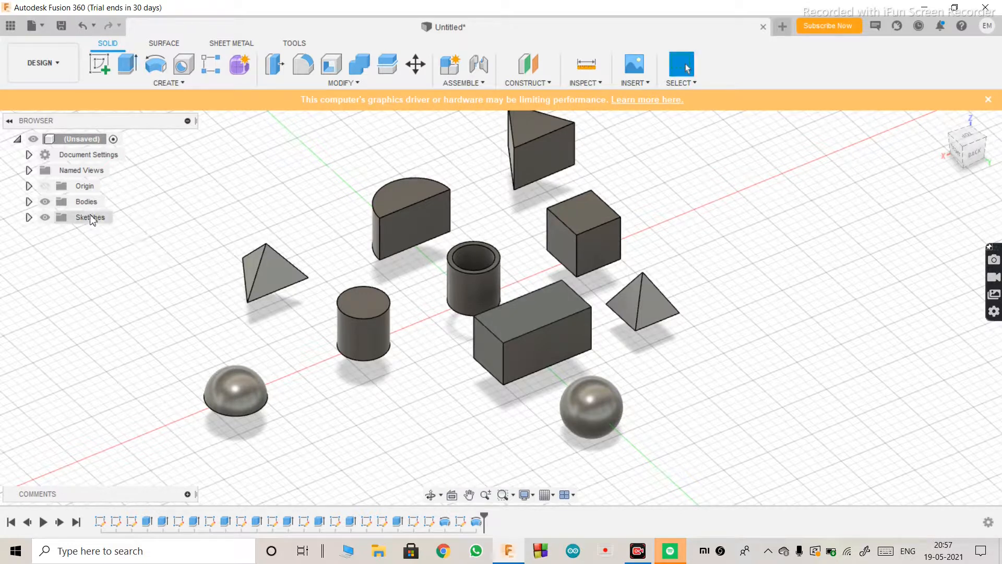
Hide all the bodies and show Sketch1, the circle at the origin.
click(48, 206)
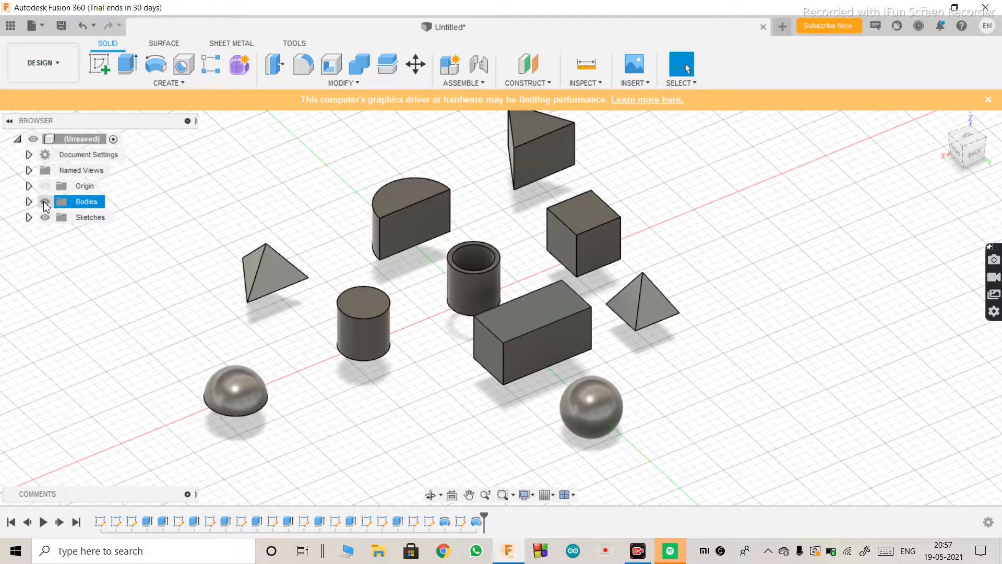
click(45, 202)
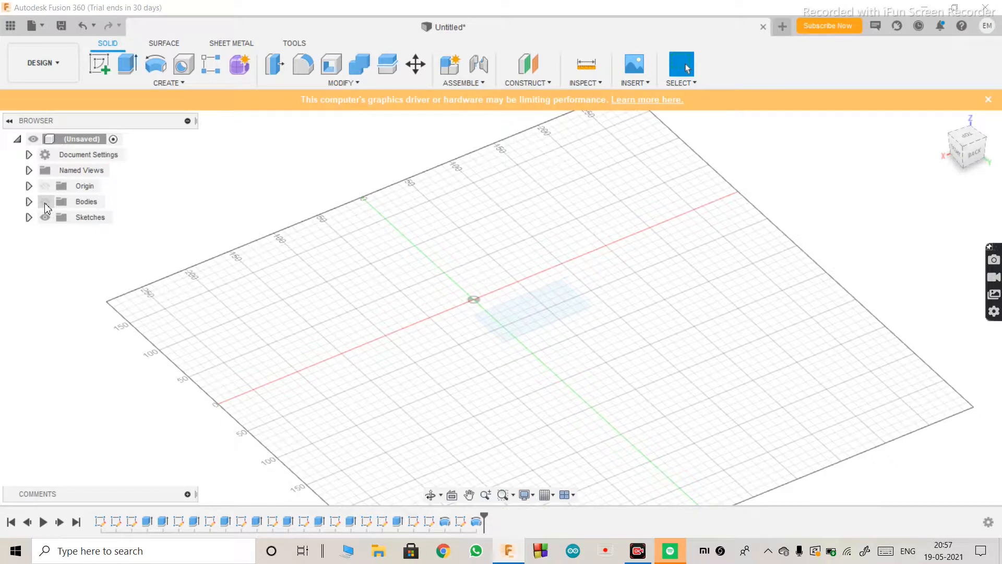
click(29, 217)
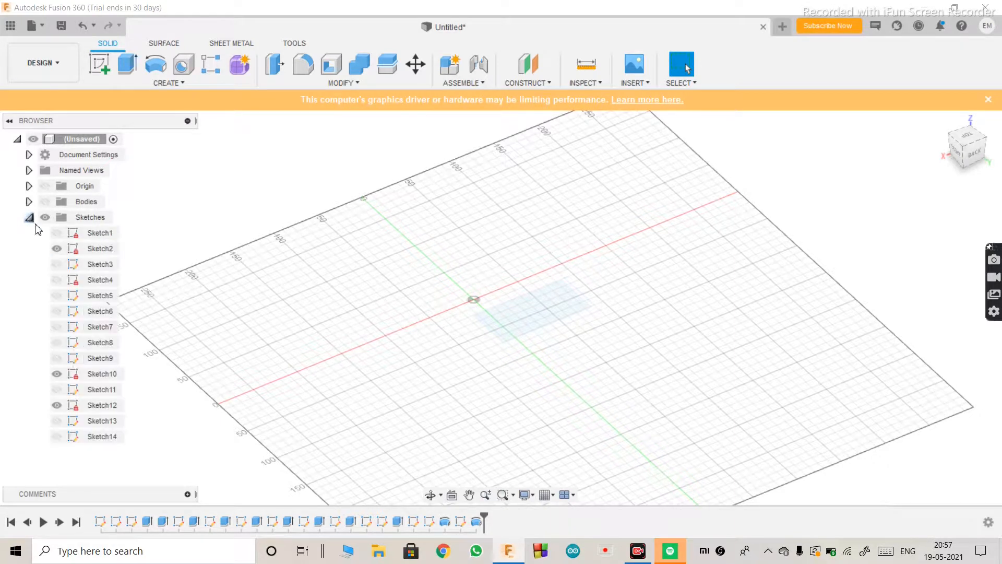
click(57, 233)
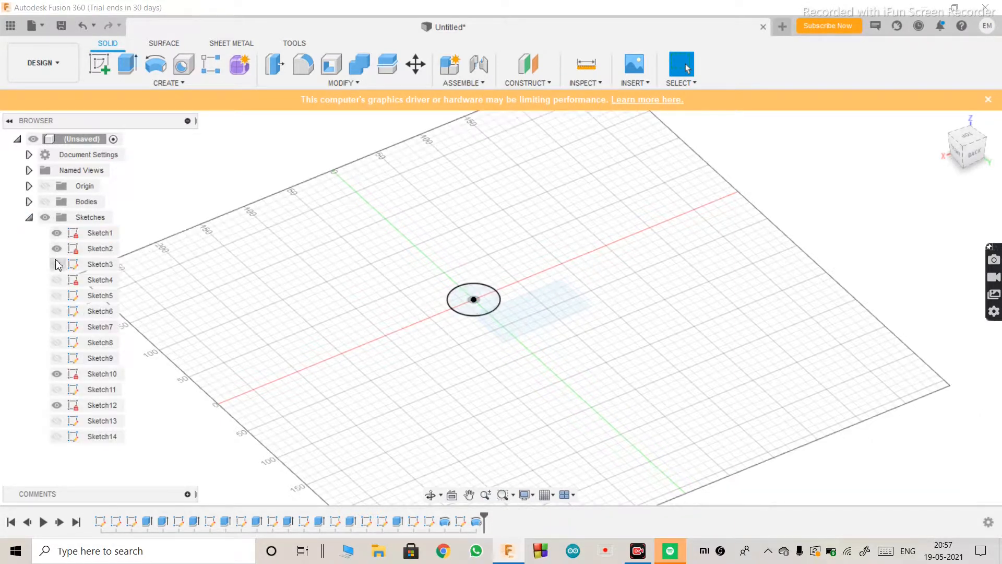
click(57, 263)
click(57, 264)
Show the semicircle Sketch14, the quarter-circle Sketch13, and the pyramid base sketches Sketch11 and Sketch9.
click(57, 406)
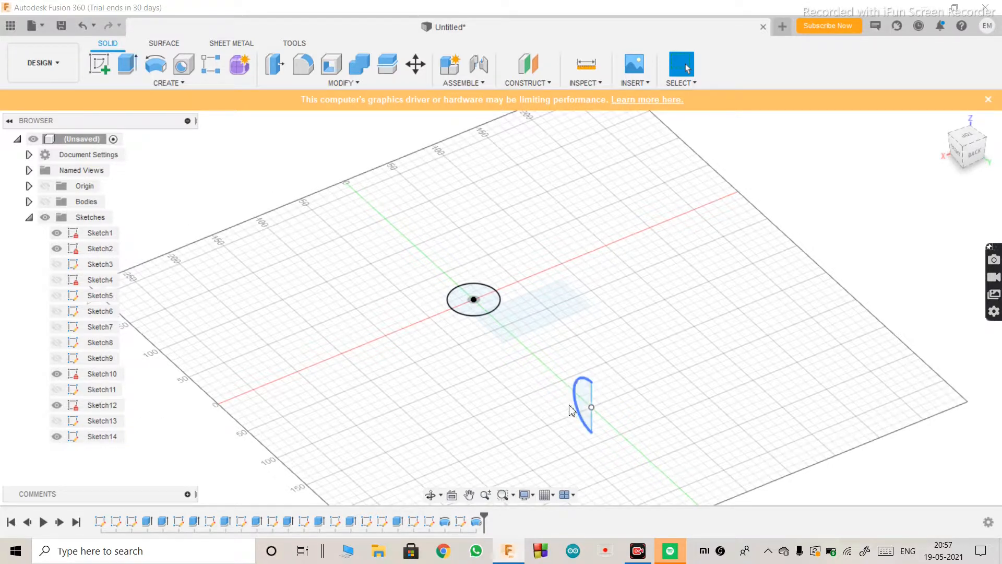
click(57, 421)
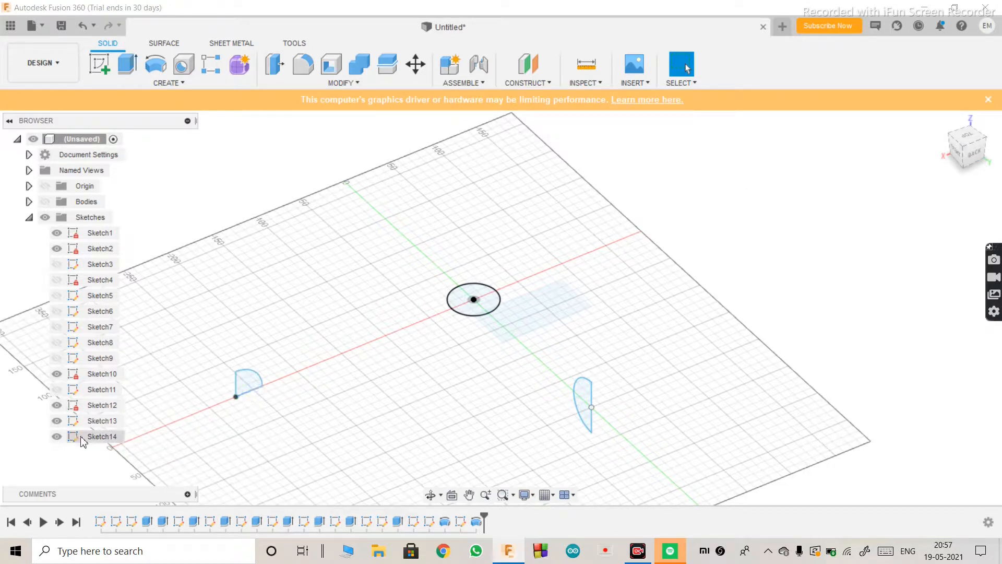
click(57, 390)
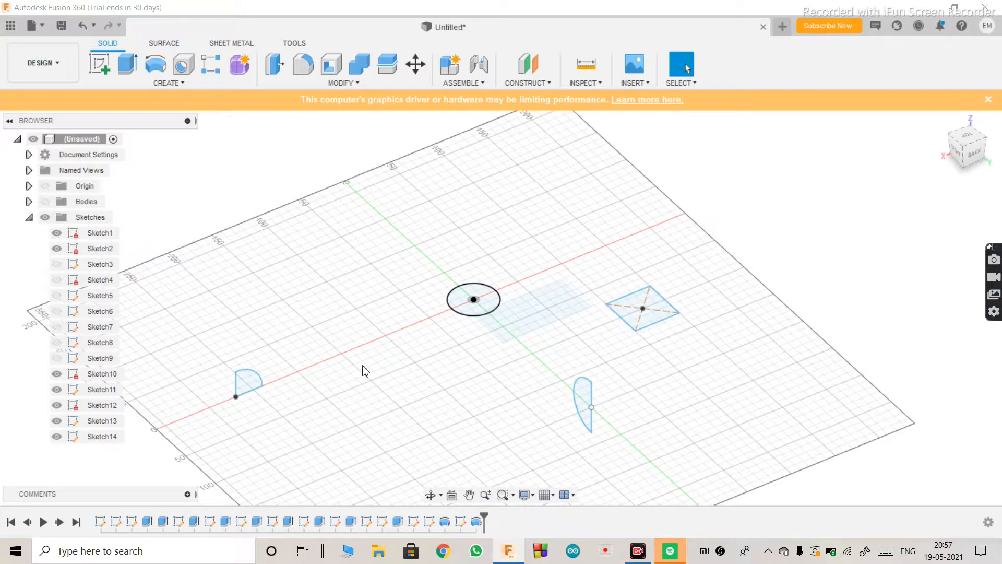
click(57, 358)
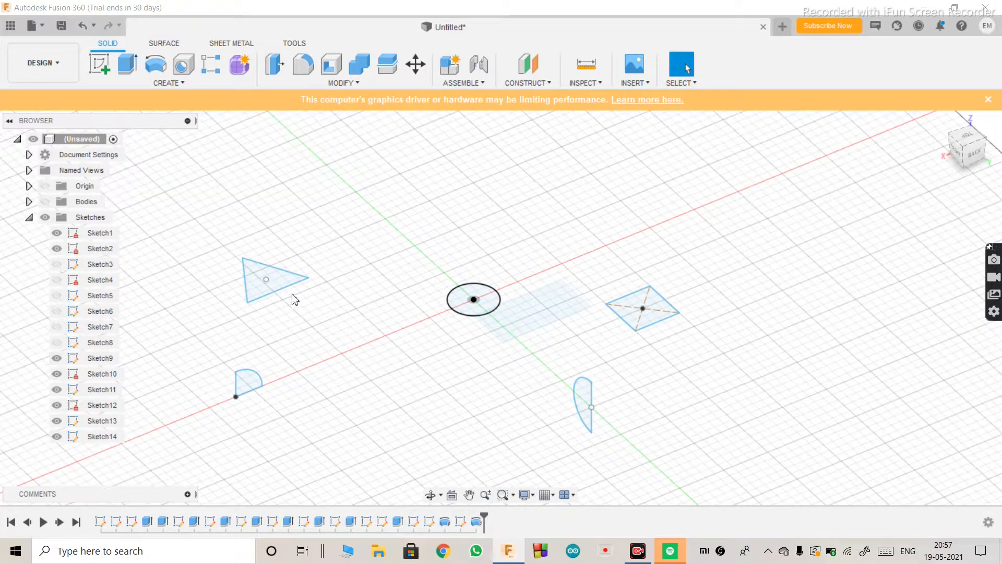
Show Sketch8, Sketch7, Sketch6 and Sketch5, and turn the visibility of all bodies back on.
click(56, 343)
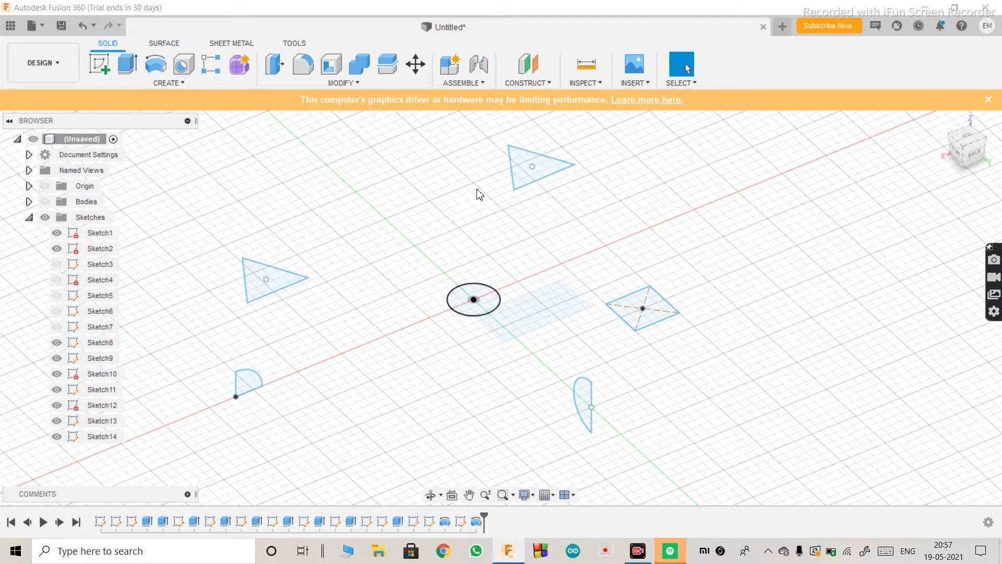
click(57, 328)
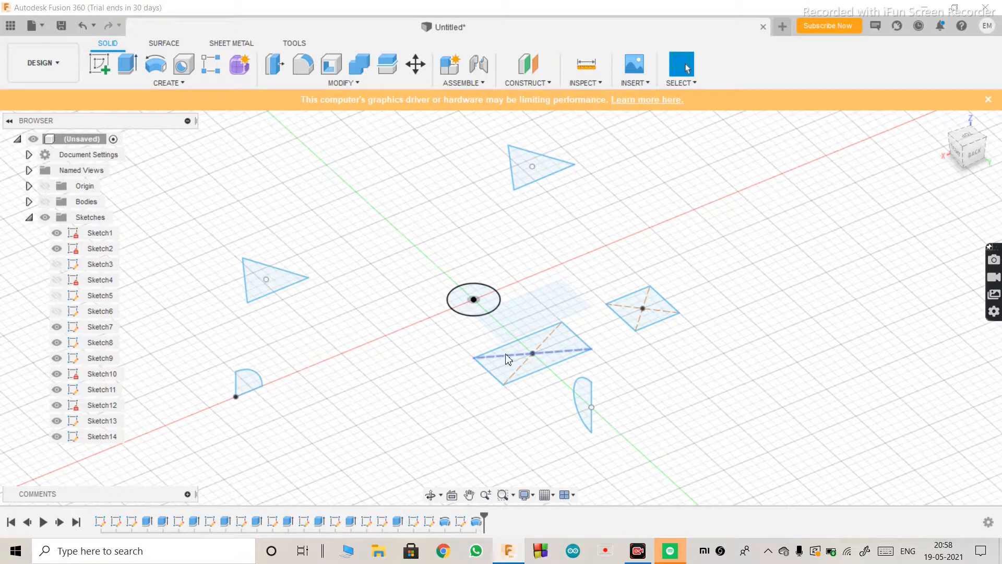
click(60, 312)
click(57, 313)
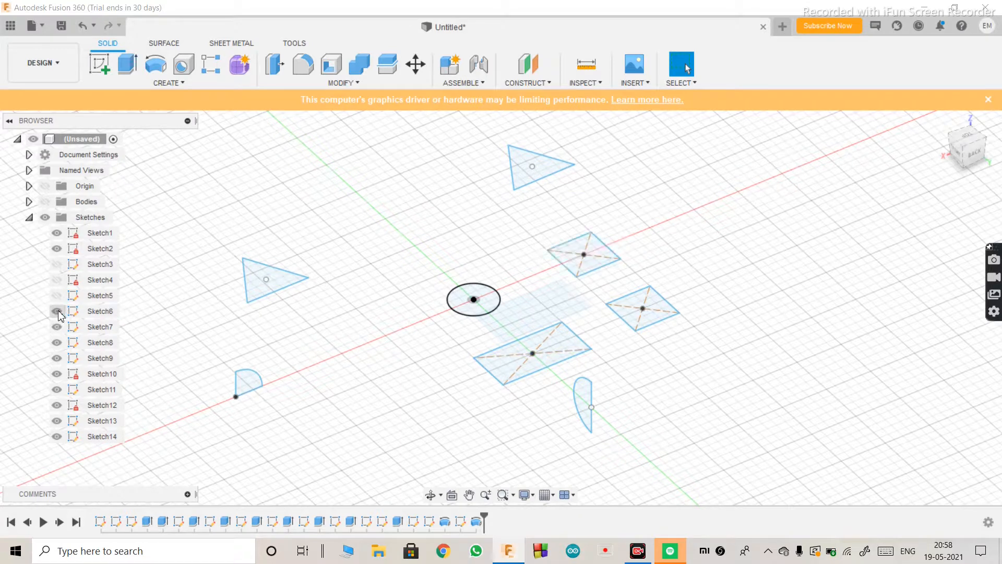
click(60, 296)
click(57, 296)
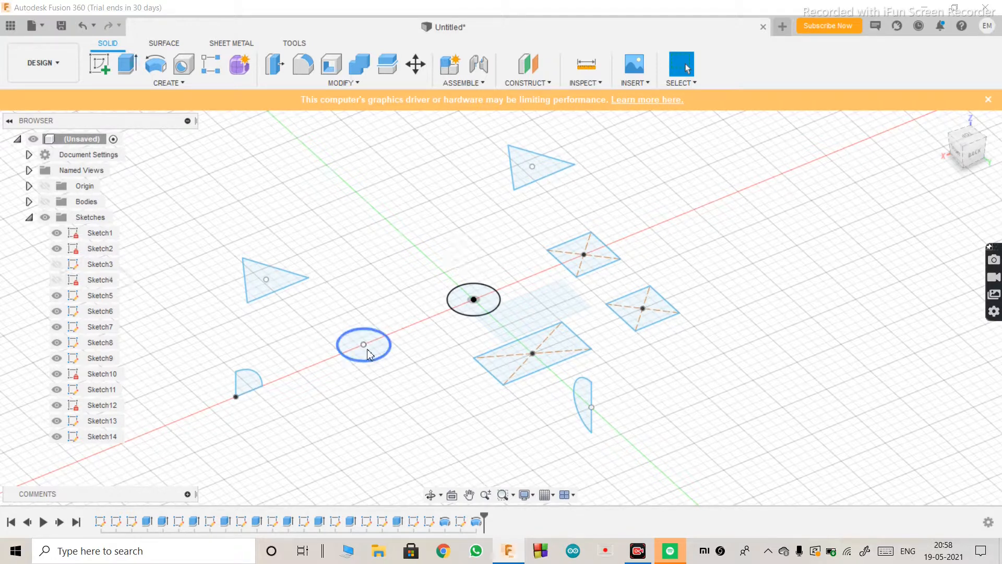
click(46, 202)
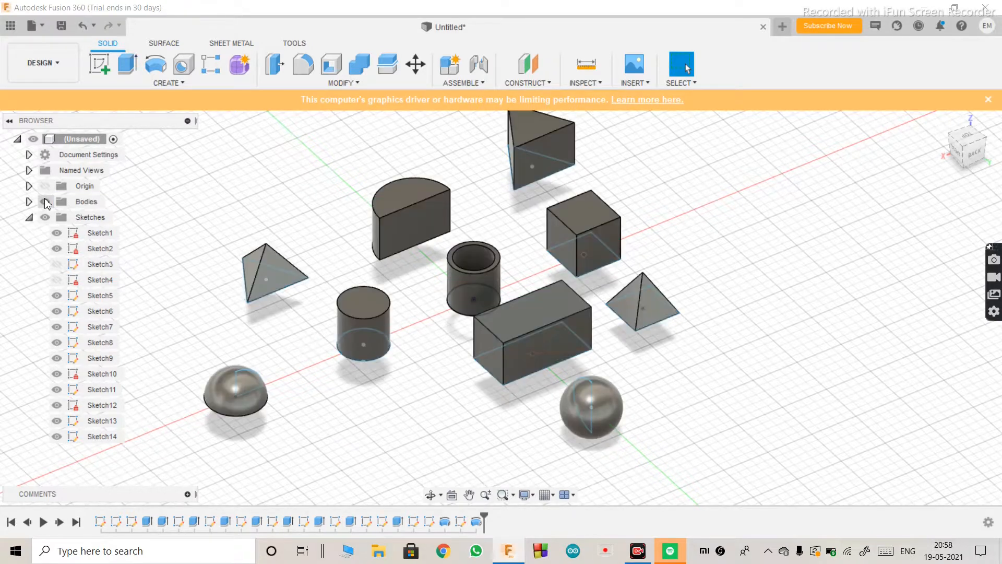
With all the bodies hidden, show Sketch4, the small circle above the origin, and Sketch3 with its multiple profiles.
click(45, 202)
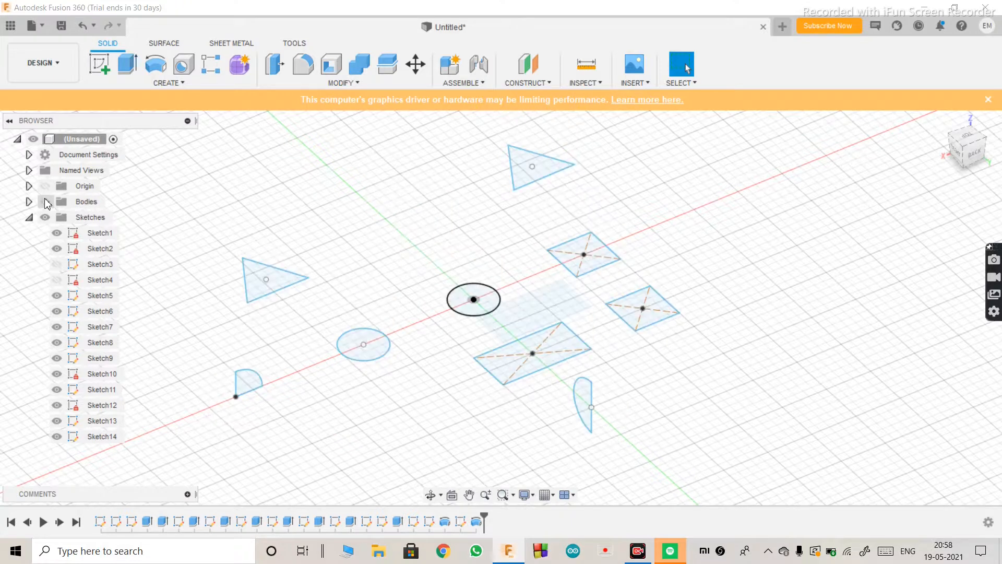
click(57, 280)
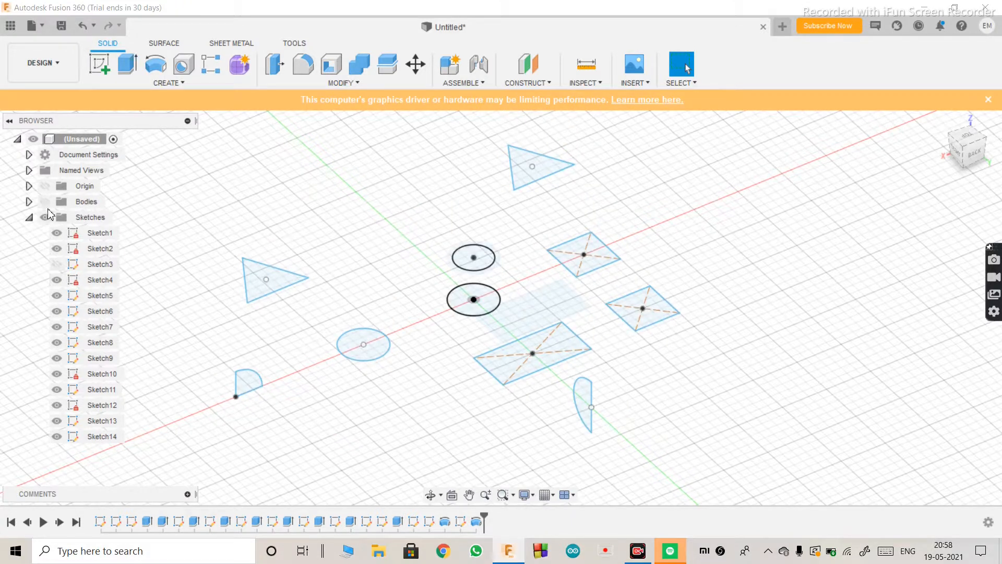
click(46, 203)
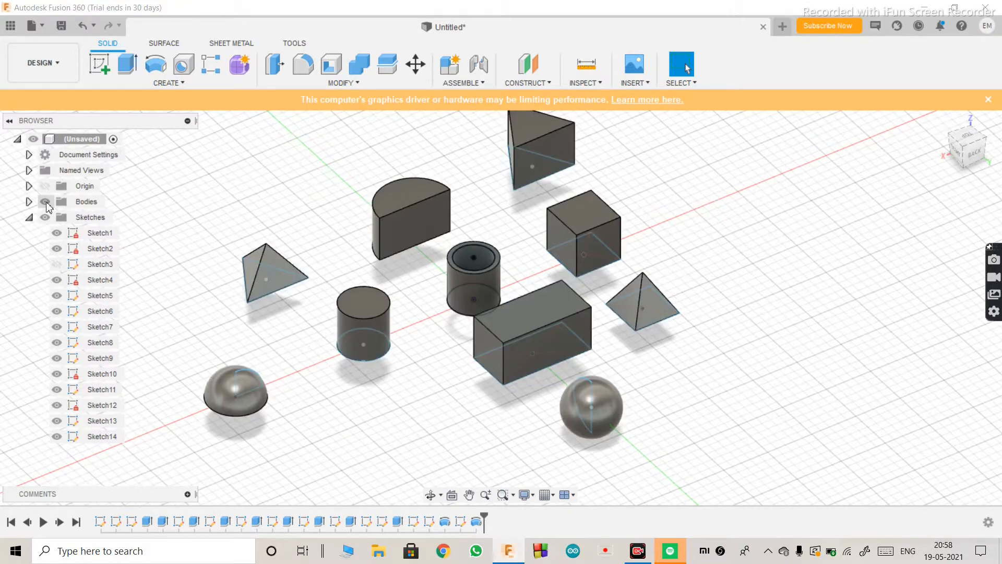
click(45, 202)
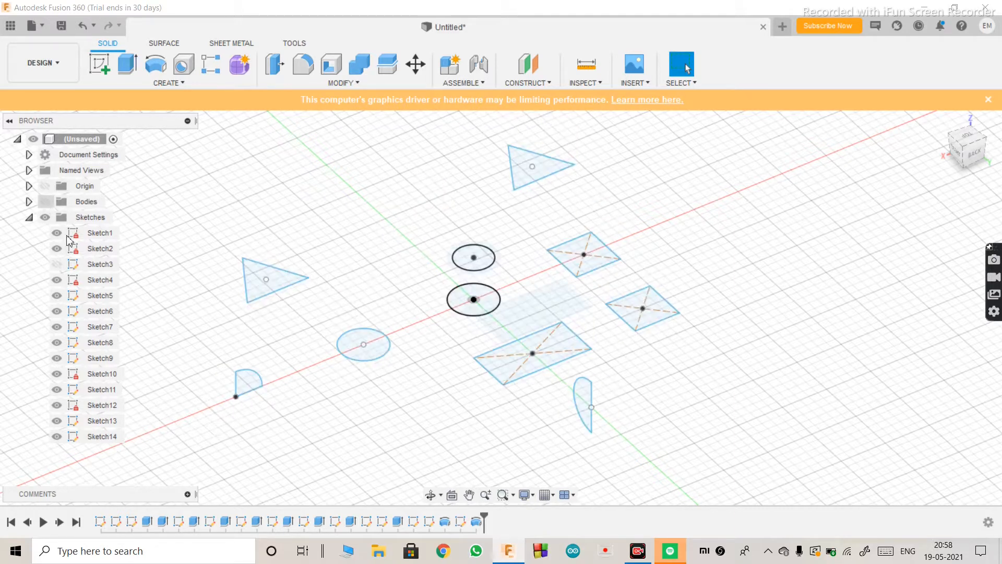
click(55, 265)
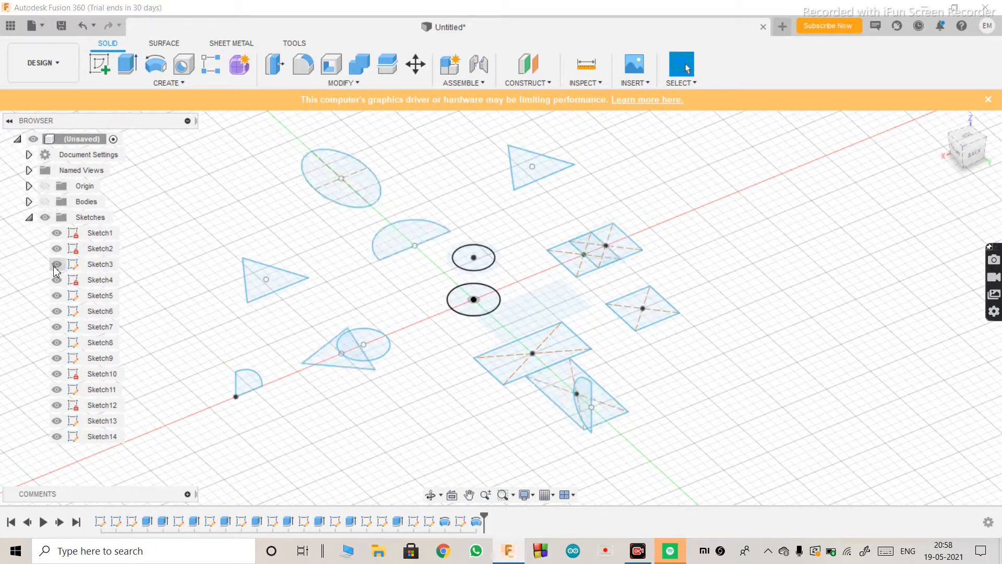
Turn the visibility of all bodies back on and hide all the sketches together.
click(50, 201)
click(46, 202)
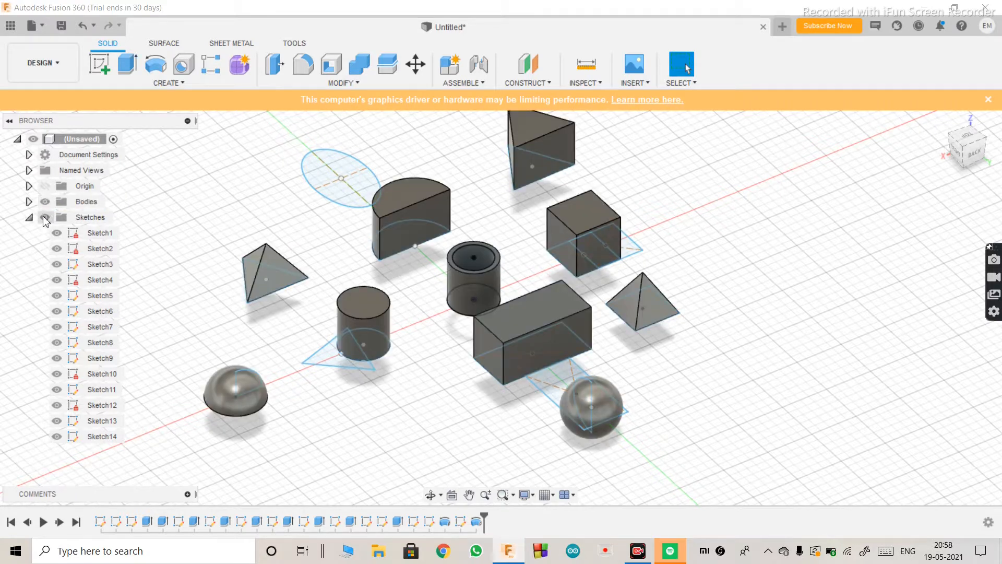
click(45, 218)
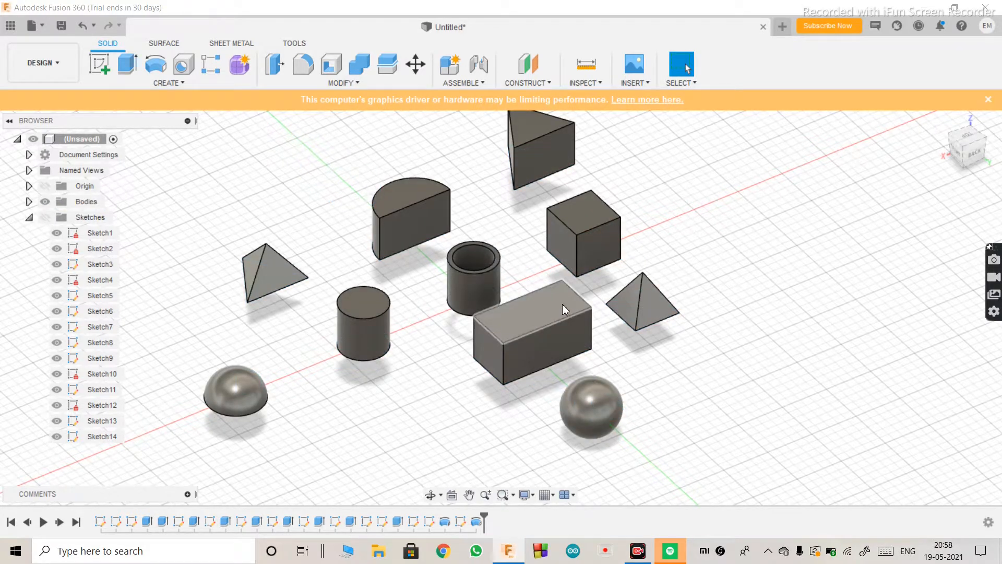
Examine the complete set of solids without sketches, up close and from a distance, including low angled views around them.
scroll(562, 304, down, 3)
scroll(562, 304, up, 1)
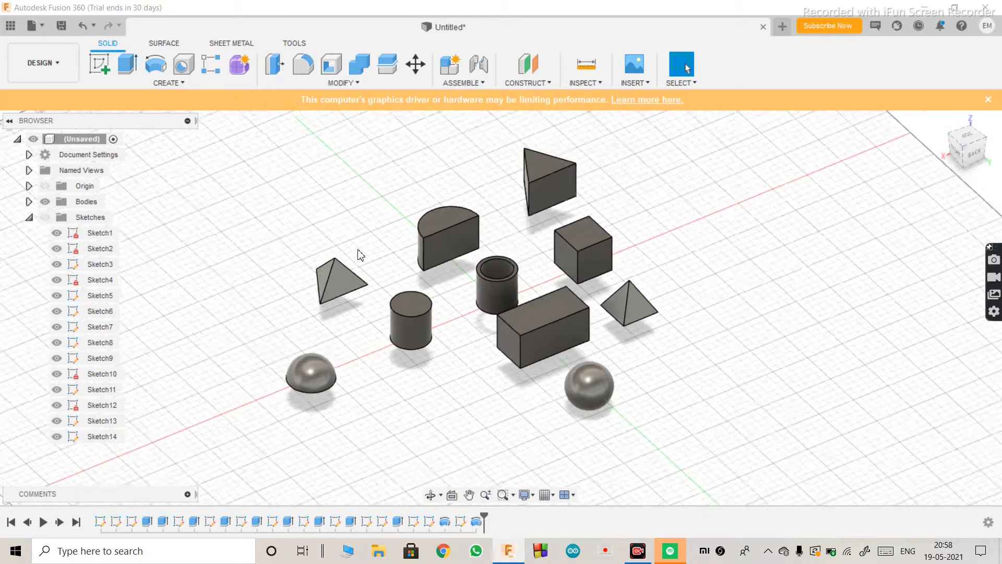
scroll(361, 255, up, 2)
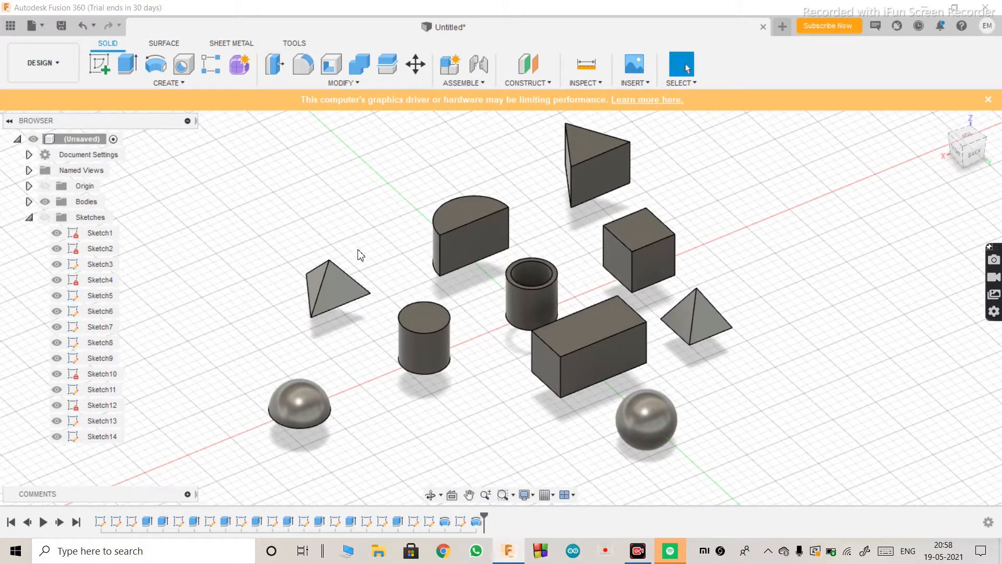
scroll(603, 288, up, 1)
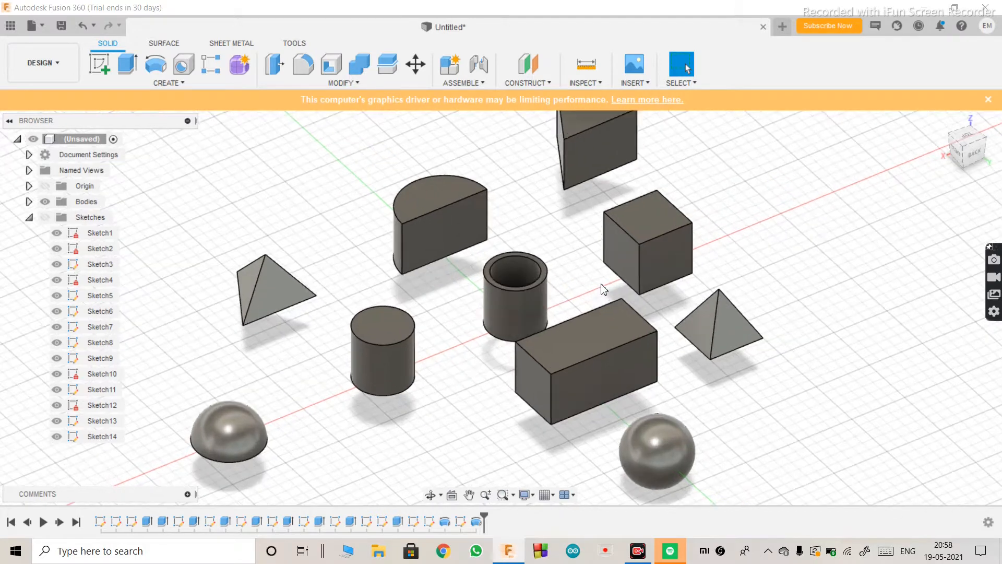
scroll(604, 289, down, 3)
scroll(604, 289, up, 2)
scroll(604, 288, down, 3)
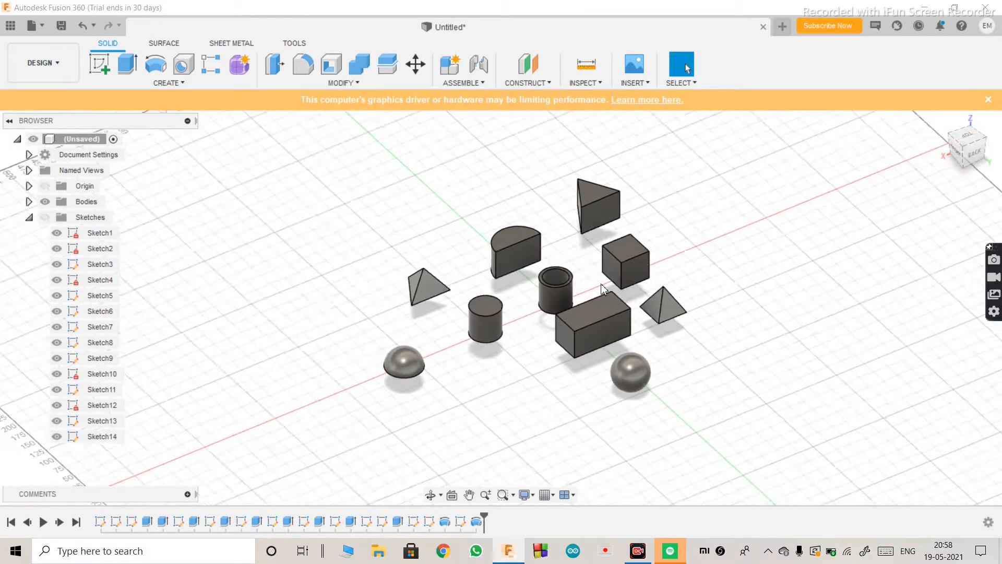
scroll(604, 289, up, 1)
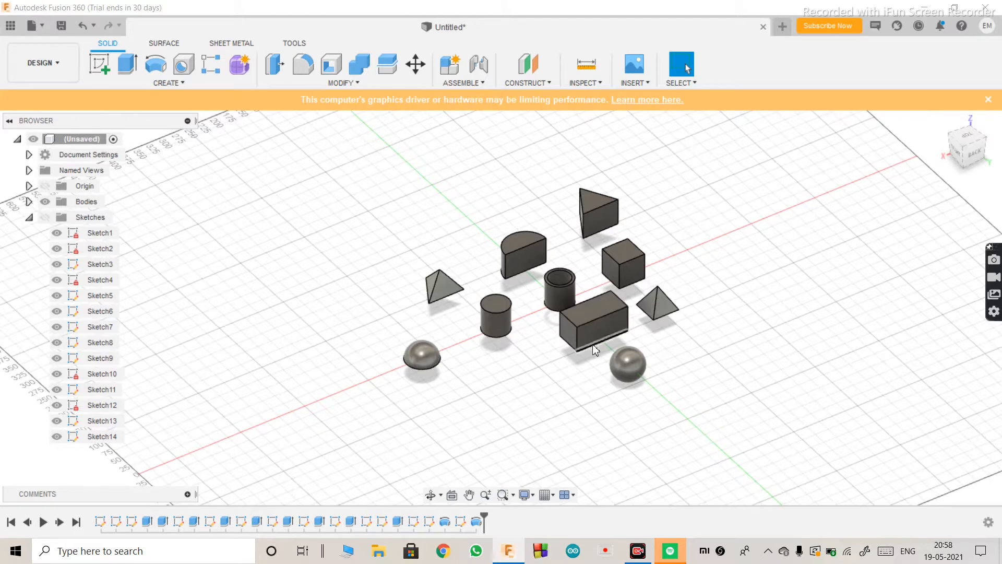
scroll(594, 290, up, 2)
scroll(593, 291, down, 1)
scroll(593, 291, up, 2)
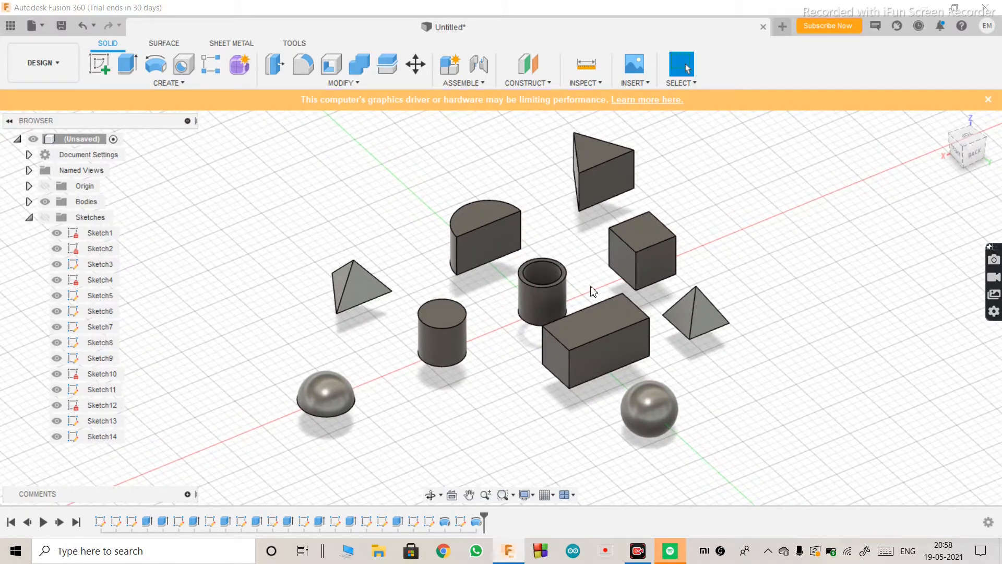
scroll(583, 316, up, 2)
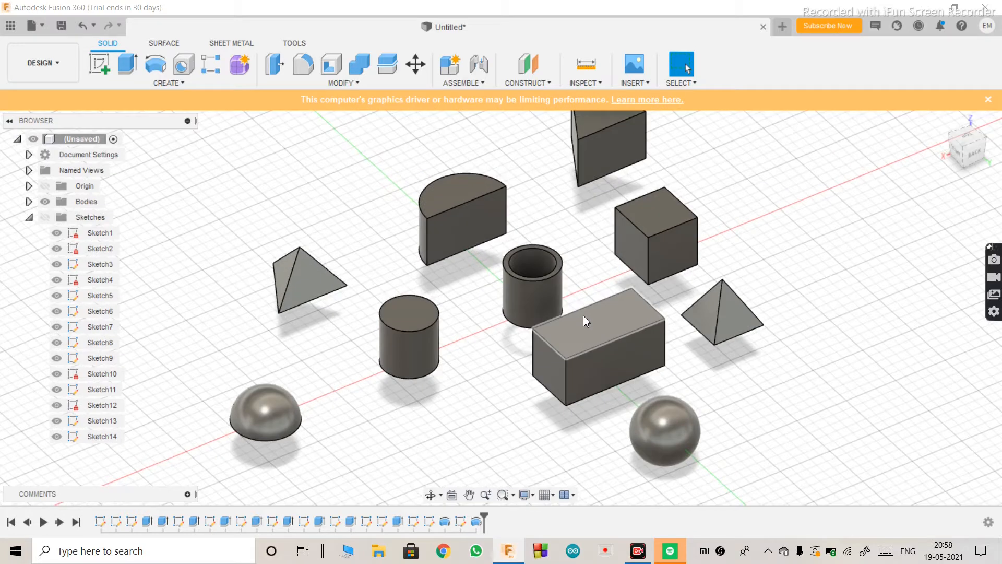
scroll(584, 315, down, 1)
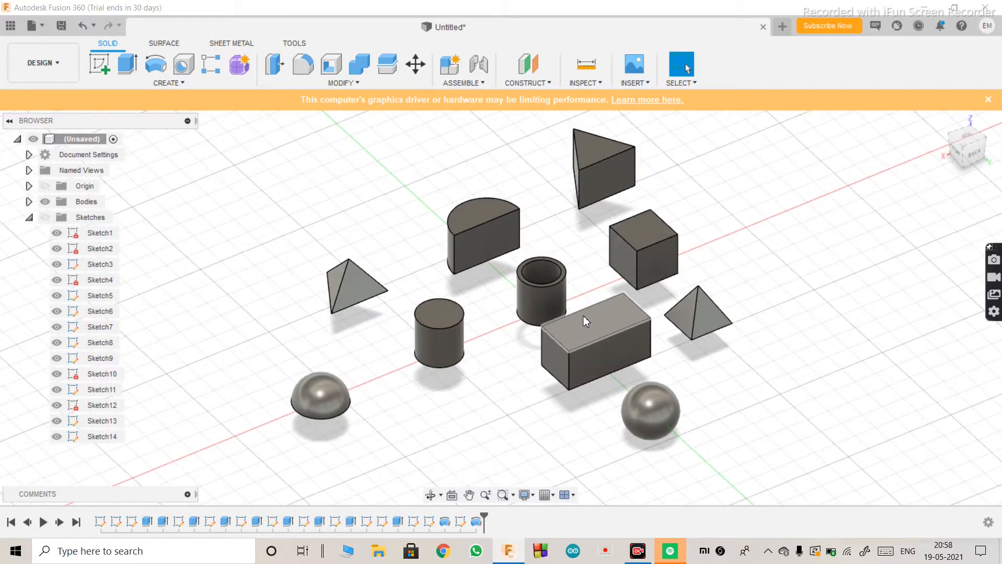
click(432, 495)
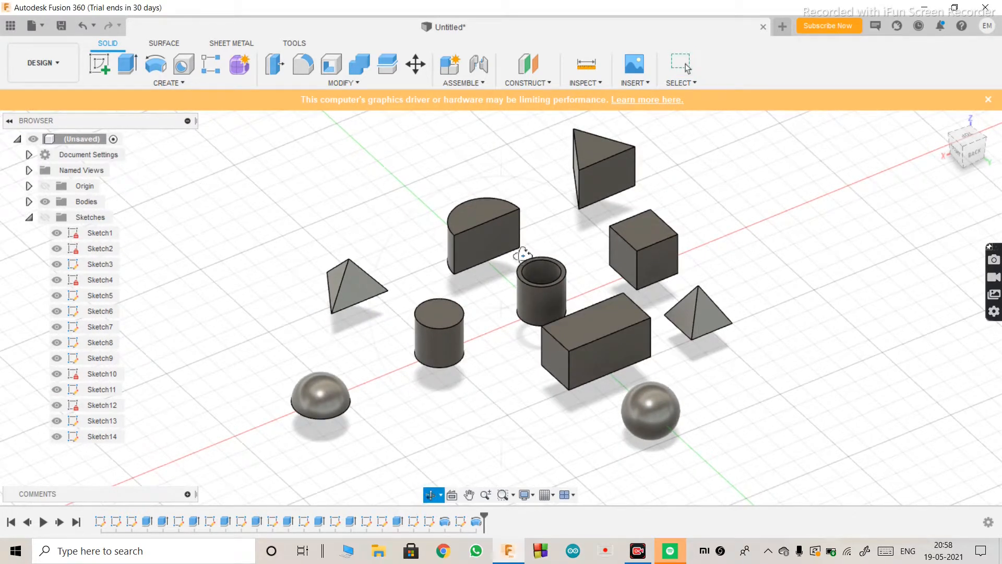
drag(457, 265, 437, 231)
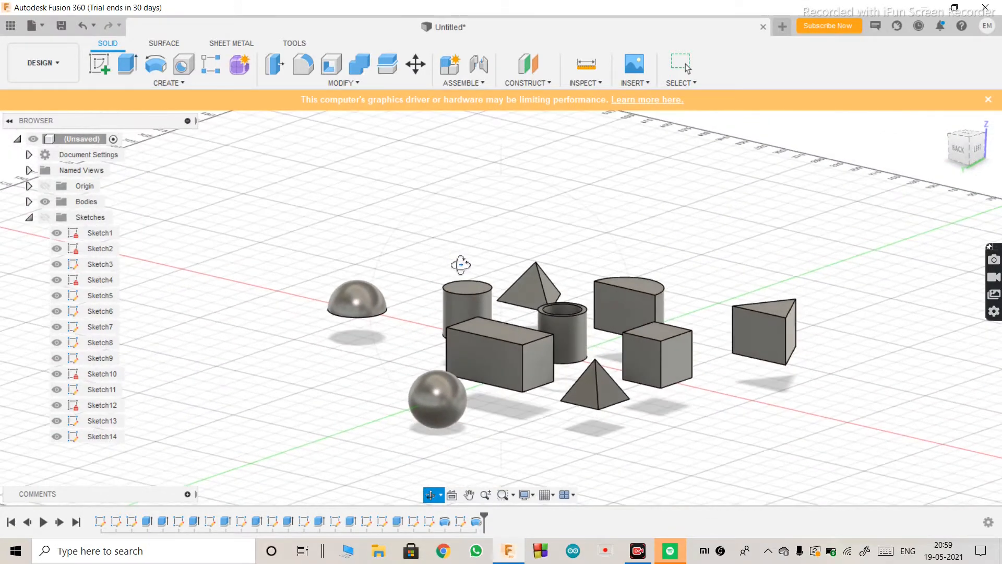
drag(461, 264, 454, 307)
drag(481, 270, 521, 250)
scroll(522, 251, up, 4)
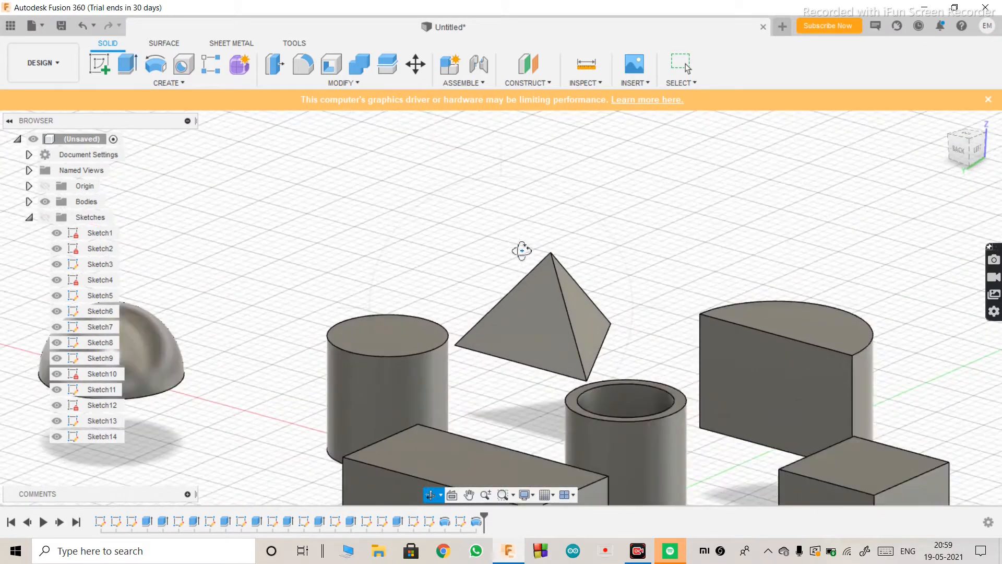
scroll(522, 250, down, 2)
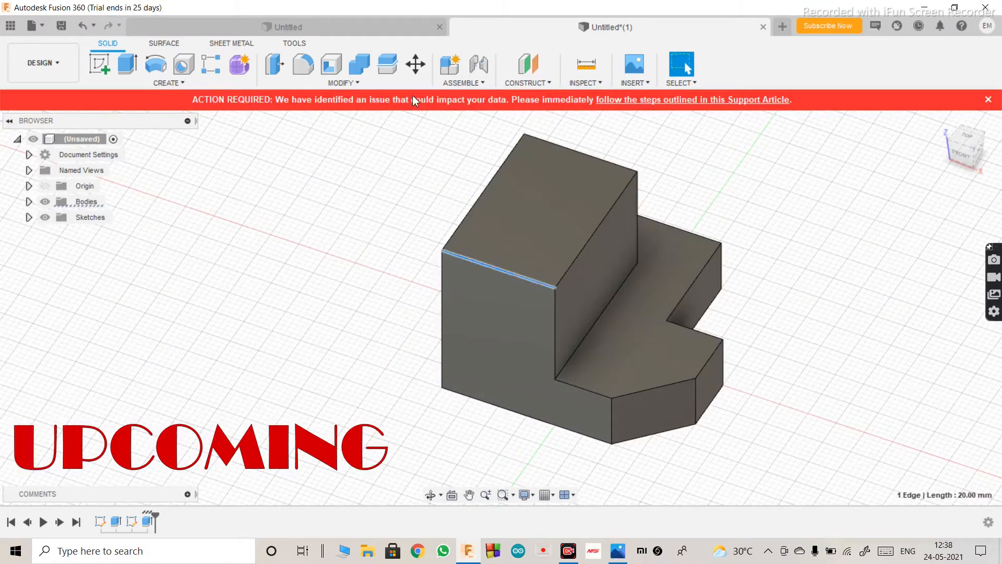
Chamfer the front top edge of the raised block on the stepped part in the second untitled design.
click(342, 82)
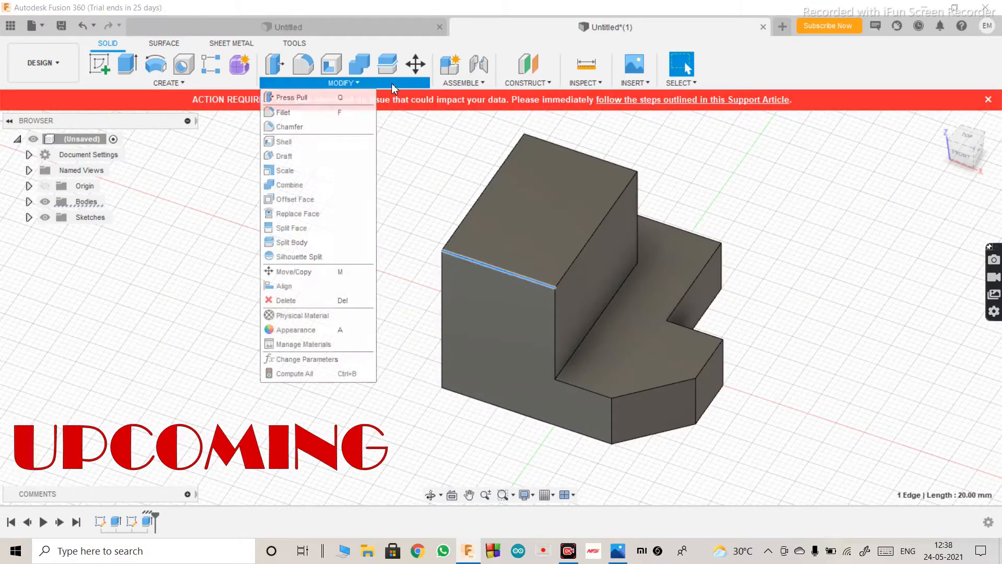
click(293, 127)
key(Return)
shift+middle_drag(574, 314, 523, 324)
mouse_move(577, 418)
shift+middle_down()
mouse_move(562, 282)
mouse_move(700, 308)
mouse_move(548, 302)
mouse_move(616, 333)
mouse_move(615, 375)
mouse_move(618, 334)
shift+middle_up()
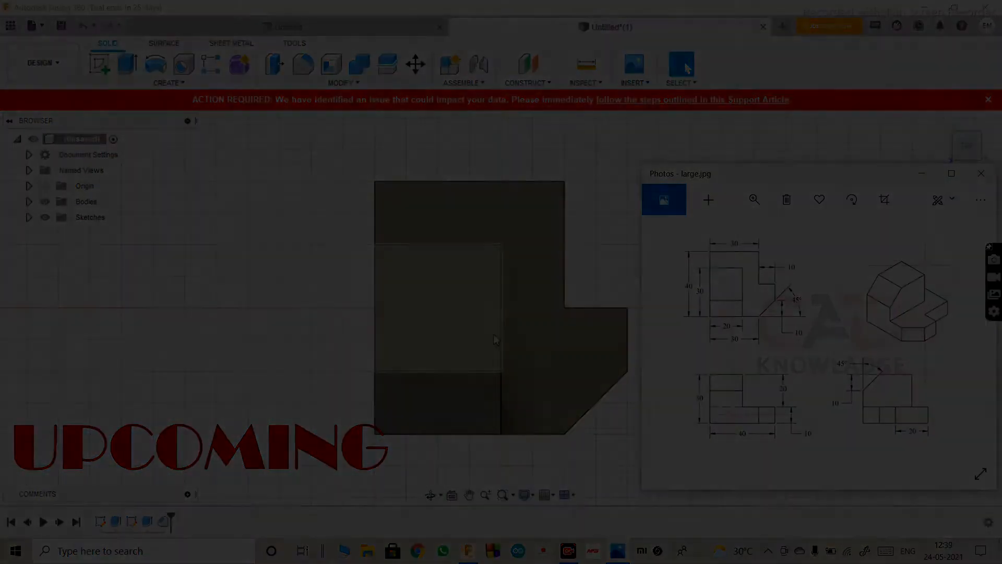